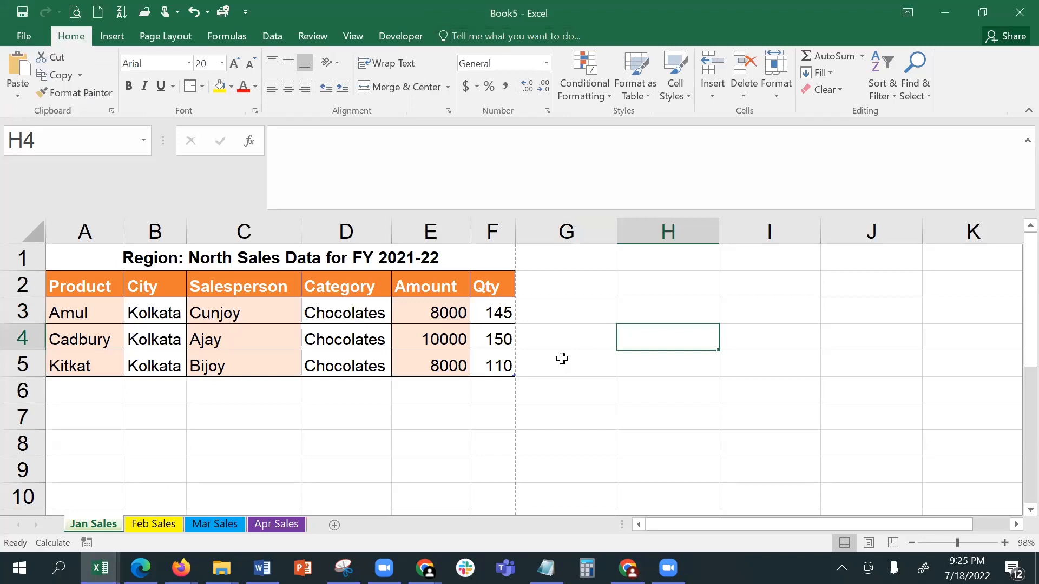
Step: Preview the gallery of table styles on the January sales table without applying one, and turn on its Total Row
{"action": "left_click", "coordinate": [415, 338]}
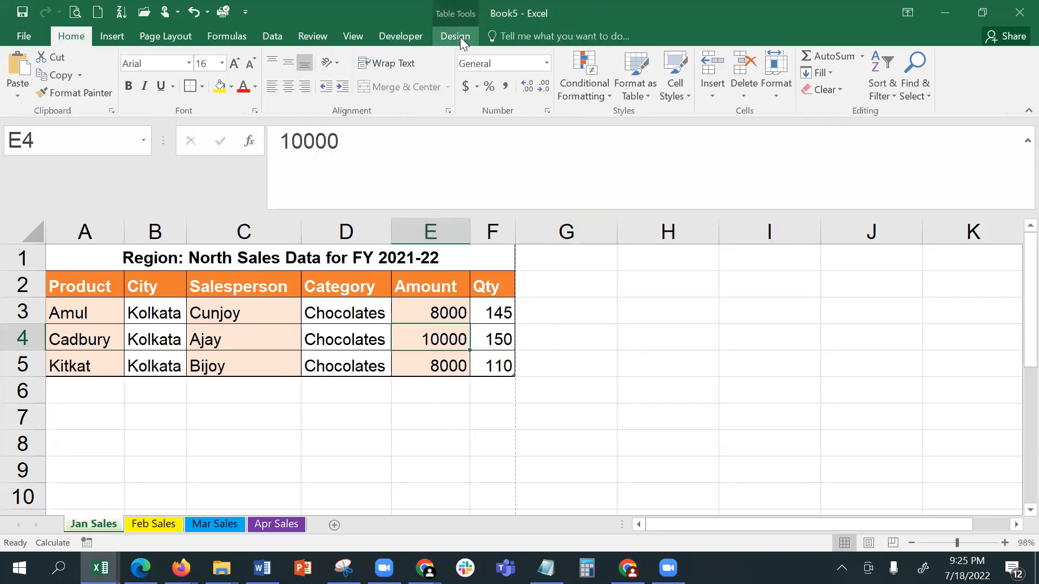
{"action": "left_click", "coordinate": [459, 35]}
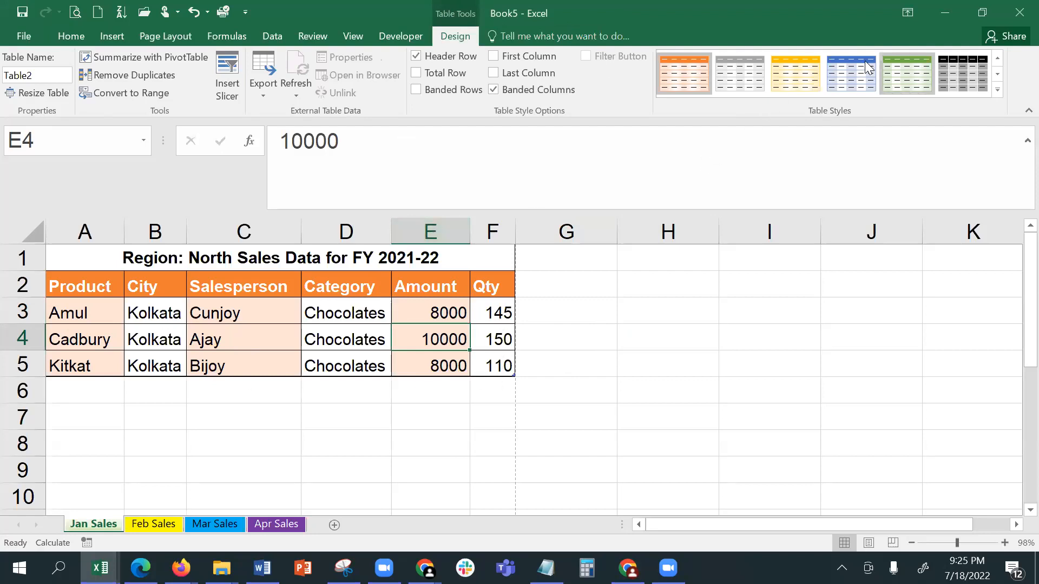
{"action": "left_click", "coordinate": [997, 91]}
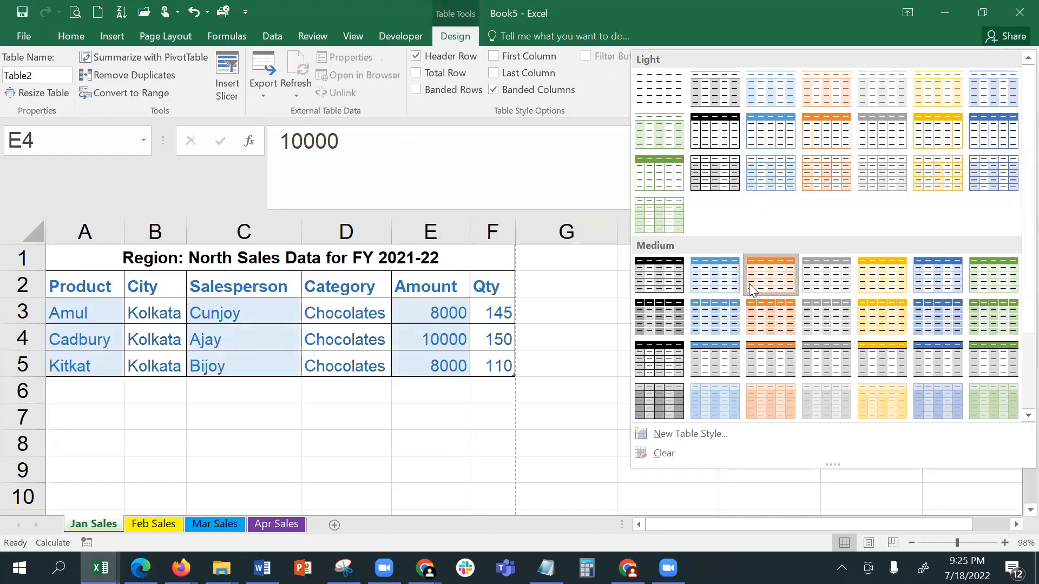
{"action": "scroll", "coordinate": [749, 290], "scroll_direction": "down", "scroll_amount": 2}
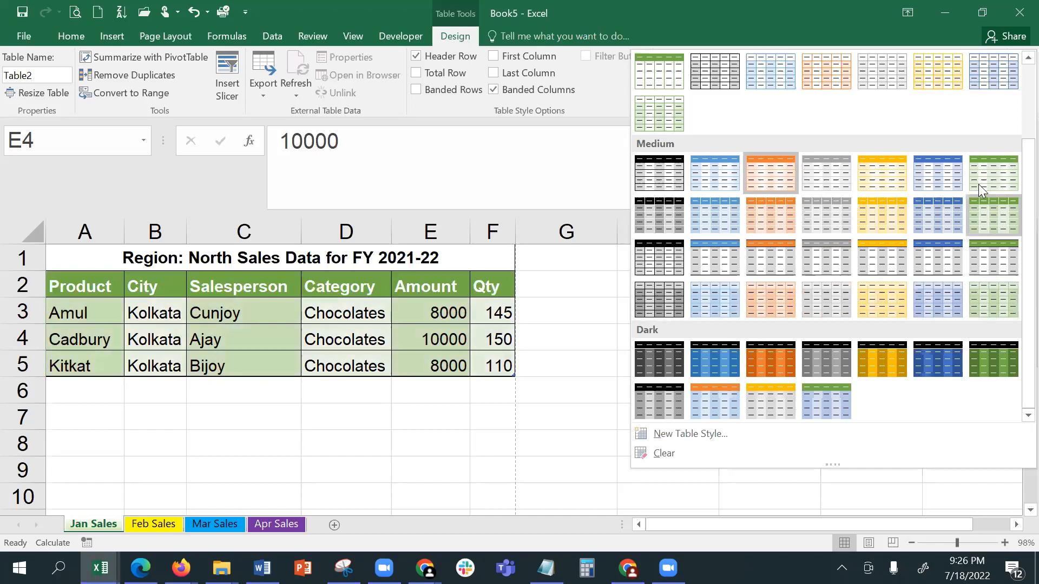
{"action": "left_click", "coordinate": [433, 322]}
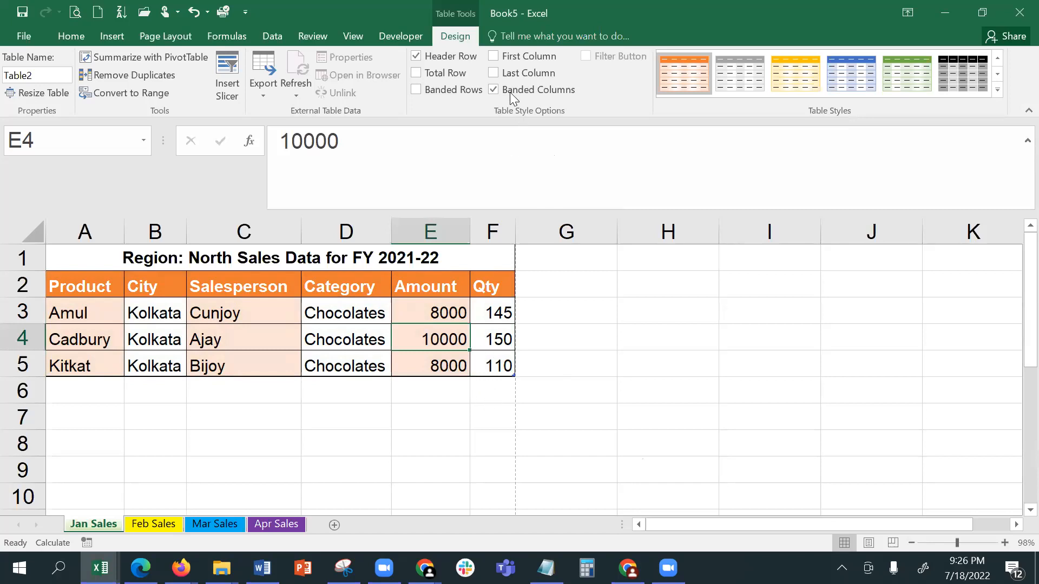
{"action": "left_click", "coordinate": [450, 75]}
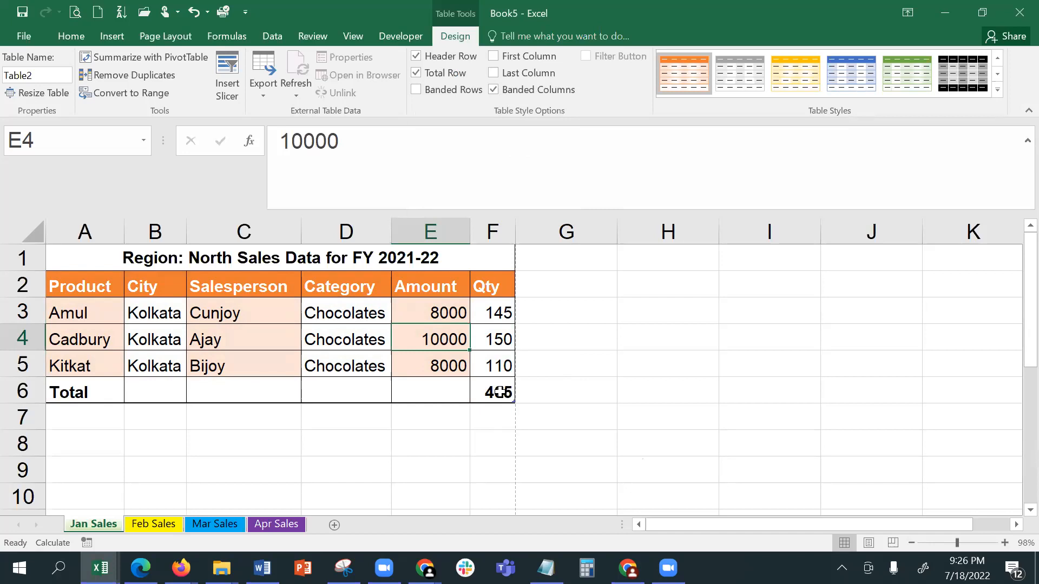
Step: Apply the light table style with black text and gray banded columns, leaving Last Column emphasis off after trying it
{"action": "left_click", "coordinate": [998, 89]}
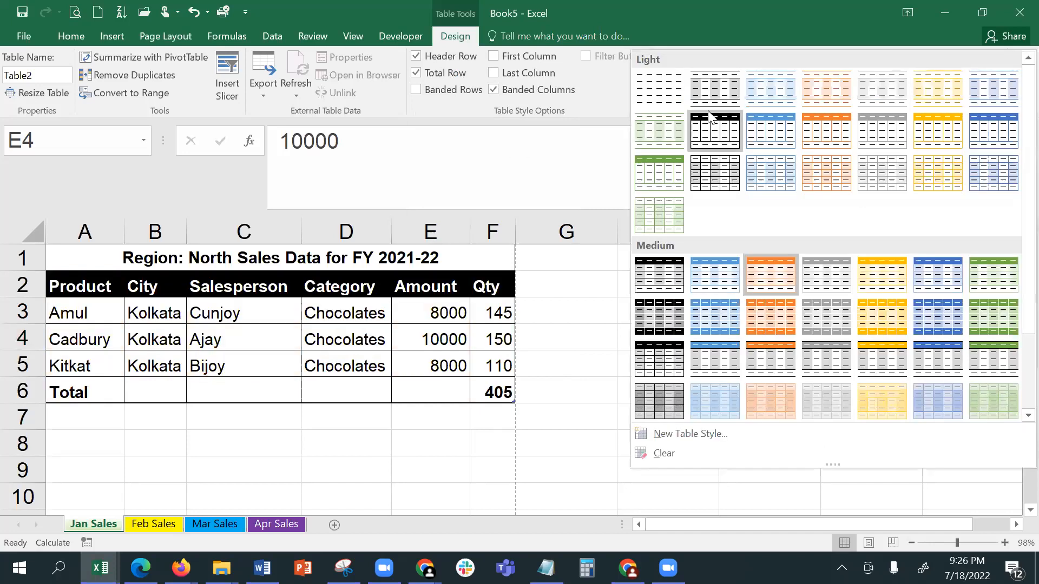
{"action": "left_click", "coordinate": [666, 91]}
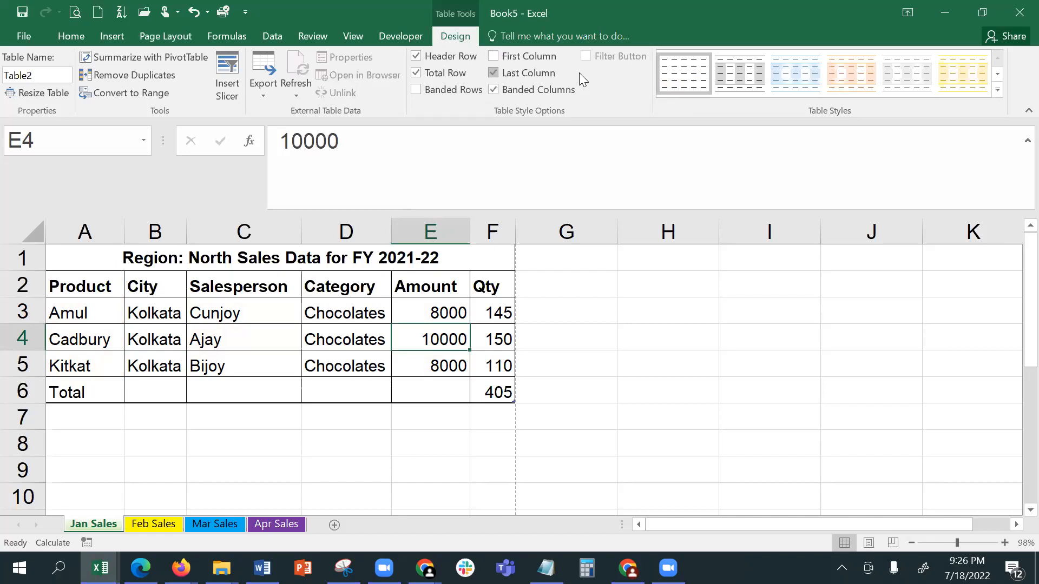
{"action": "left_click", "coordinate": [999, 88]}
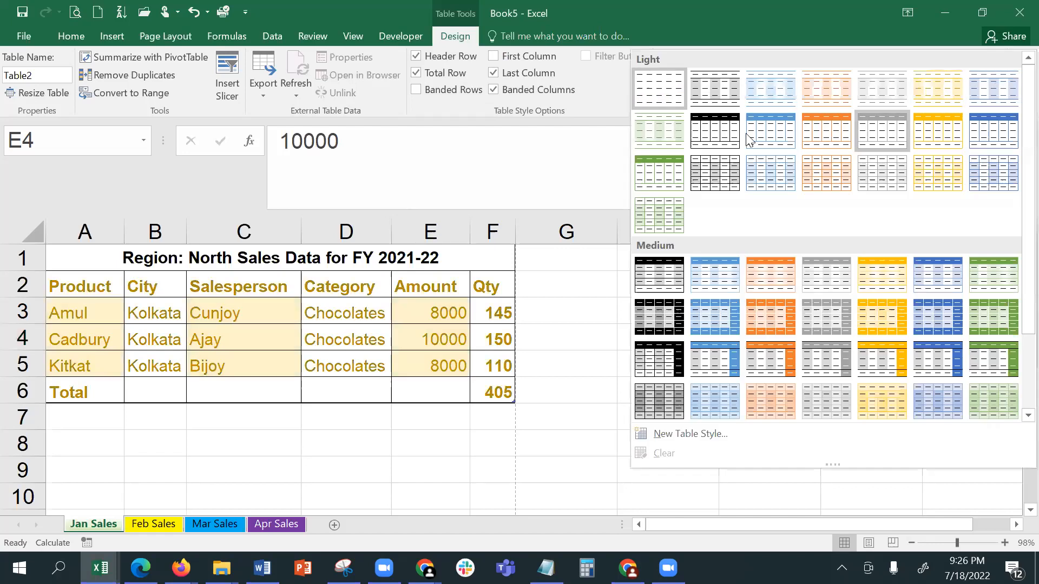
{"action": "left_click", "coordinate": [728, 92]}
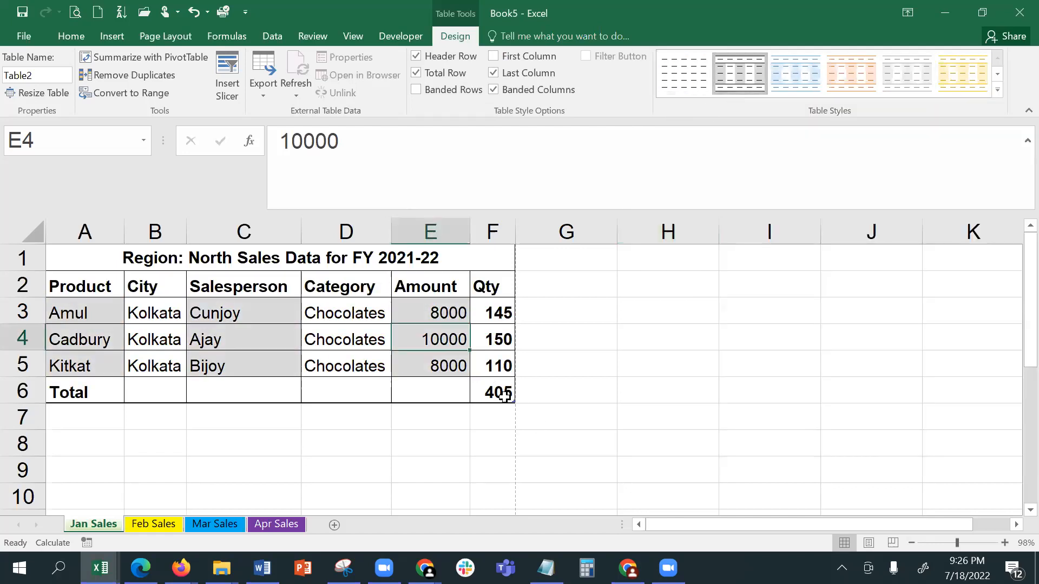
{"action": "left_click", "coordinate": [513, 76]}
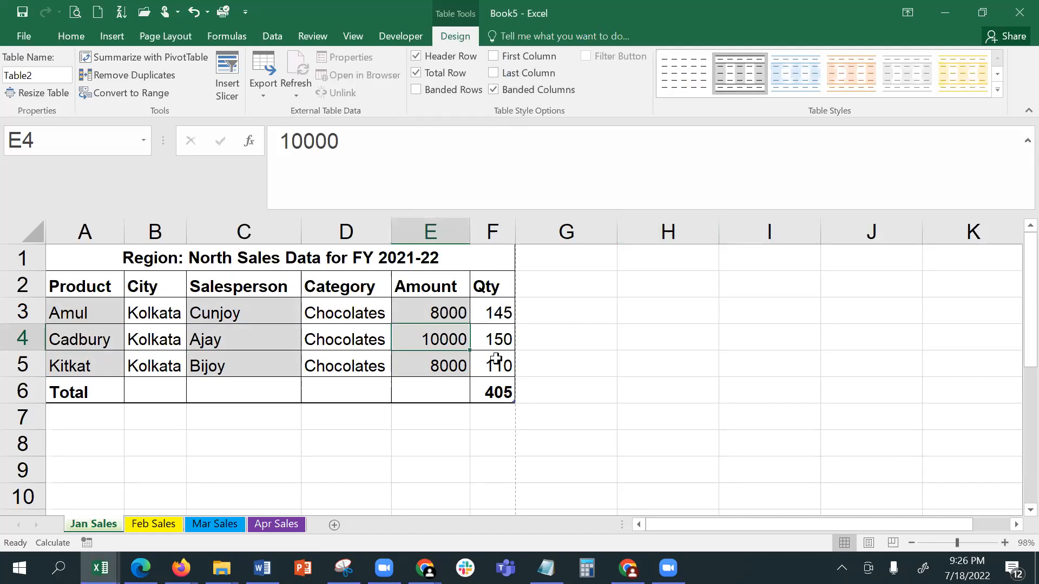
Step: Turn on First Column emphasis to examine the Product column's formatting, and turn it off again
{"action": "left_click", "coordinate": [515, 59]}
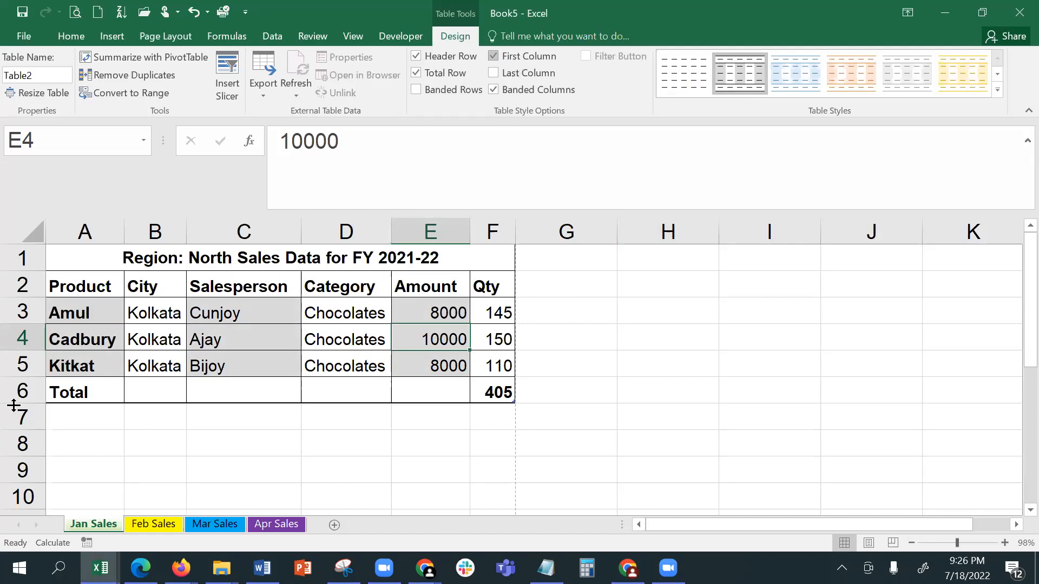
{"action": "left_click", "coordinate": [106, 460]}
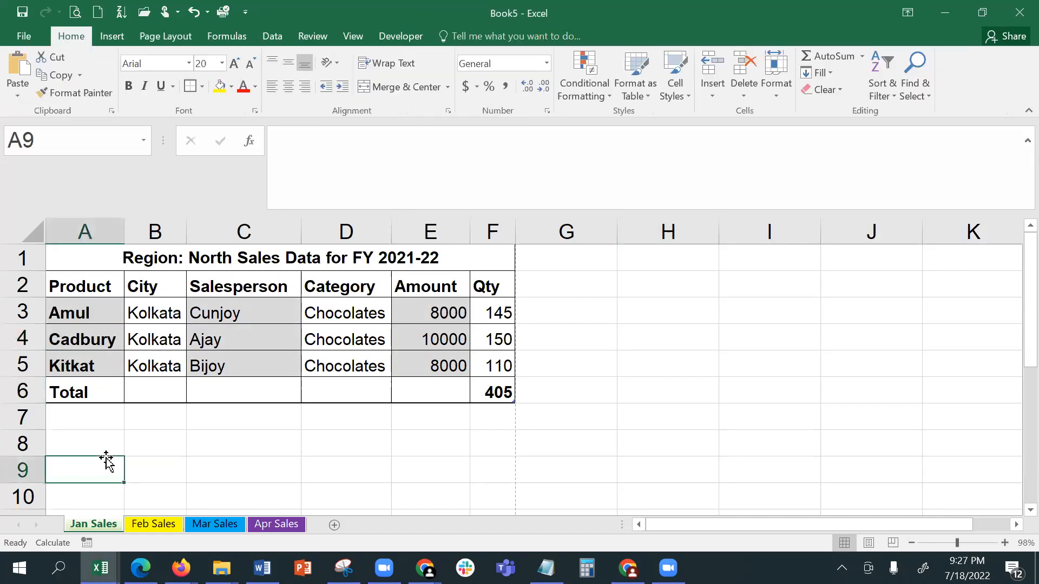
{"action": "left_click", "coordinate": [84, 317]}
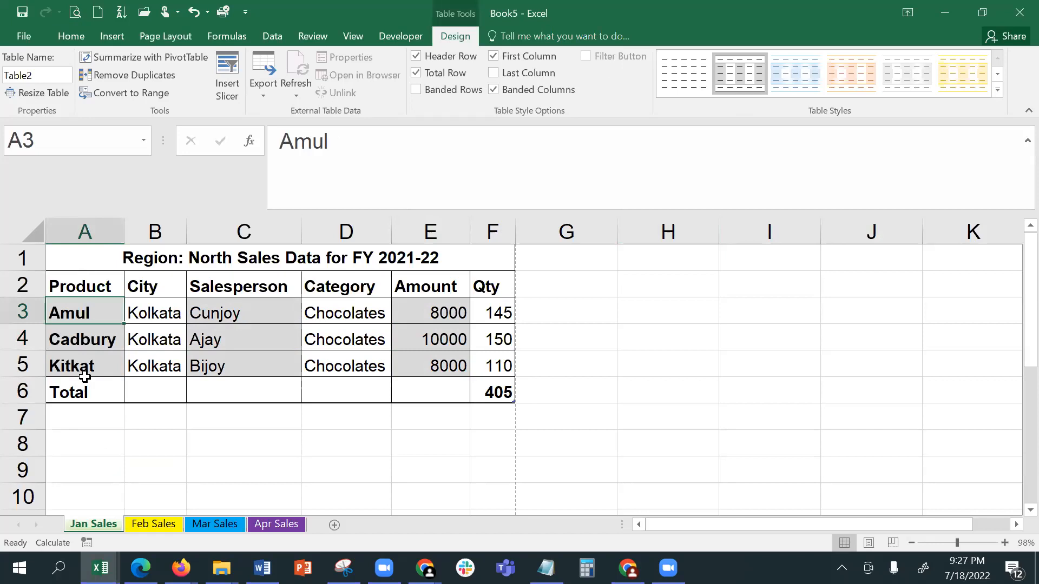
{"action": "left_click", "coordinate": [517, 58]}
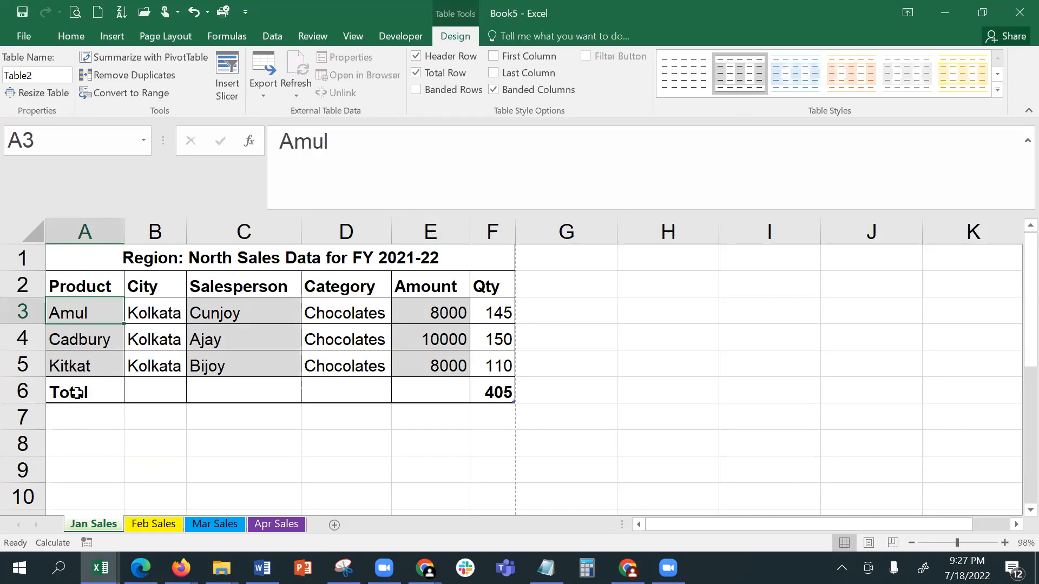
Step: Add filter buttons to the sales table's header row and filter the Product column to show only Amul
{"action": "left_click", "coordinate": [73, 36]}
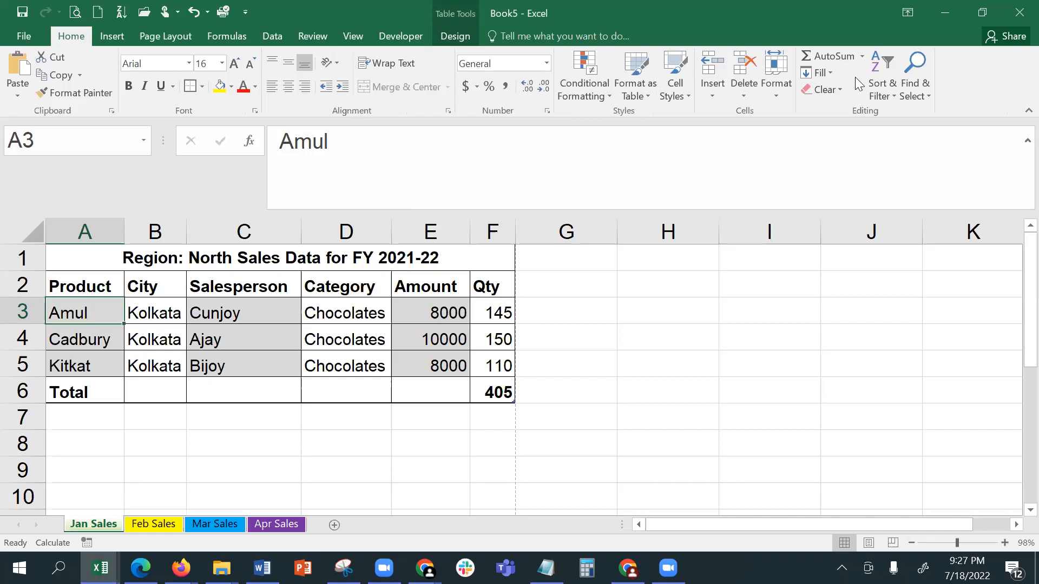
{"action": "left_click", "coordinate": [881, 90]}
{"action": "left_click", "coordinate": [905, 173]}
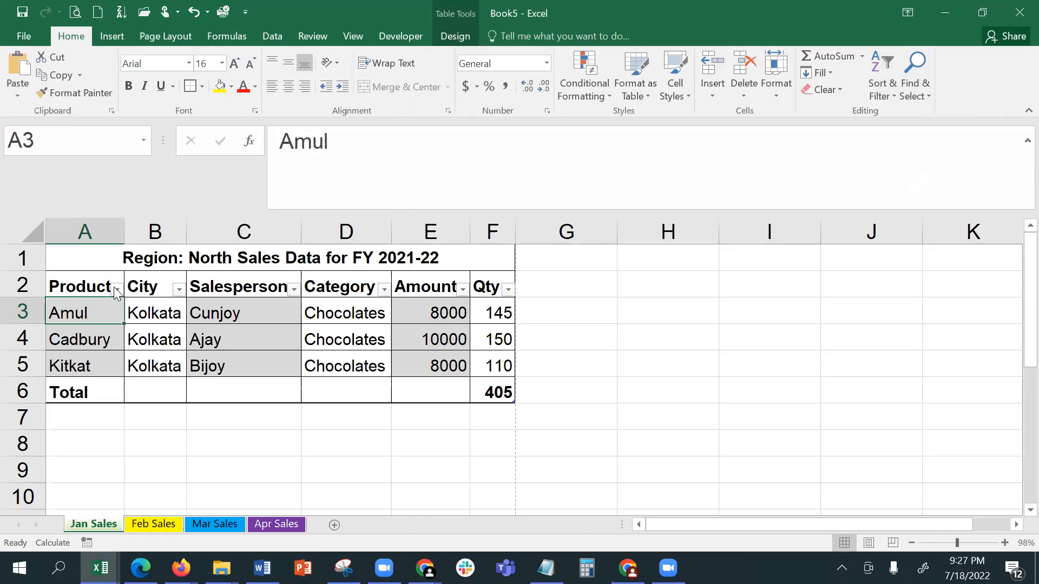
{"action": "left_click", "coordinate": [116, 290]}
{"action": "left_click", "coordinate": [54, 179]}
{"action": "left_click", "coordinate": [55, 192]}
{"action": "left_click", "coordinate": [92, 263]}
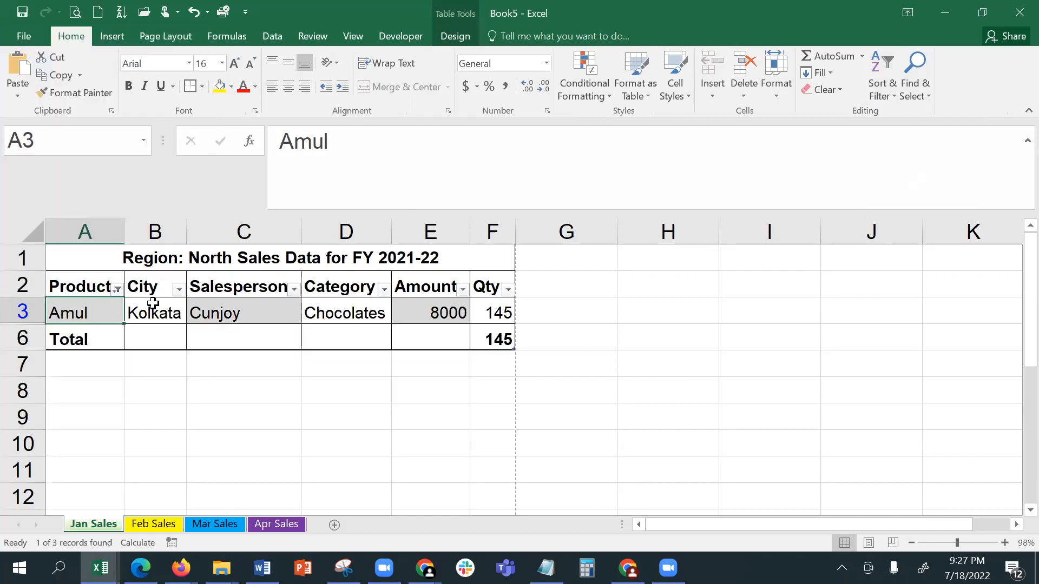
Step: Show all products again in the Product filter and remove the filter buttons from the sales table's headers
{"action": "left_click", "coordinate": [116, 291]}
{"action": "left_click", "coordinate": [49, 180]}
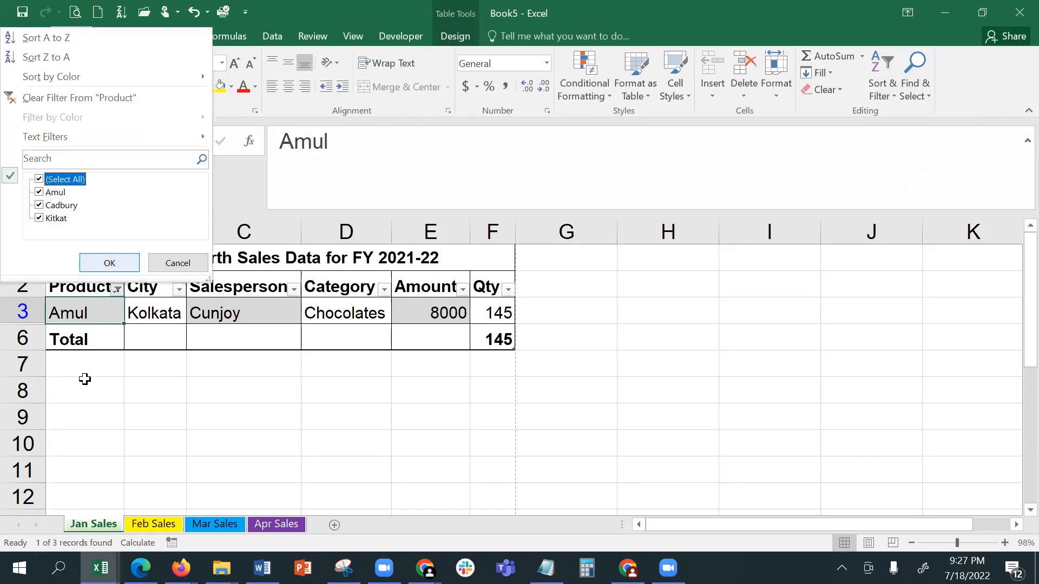
{"action": "key", "text": "Return"}
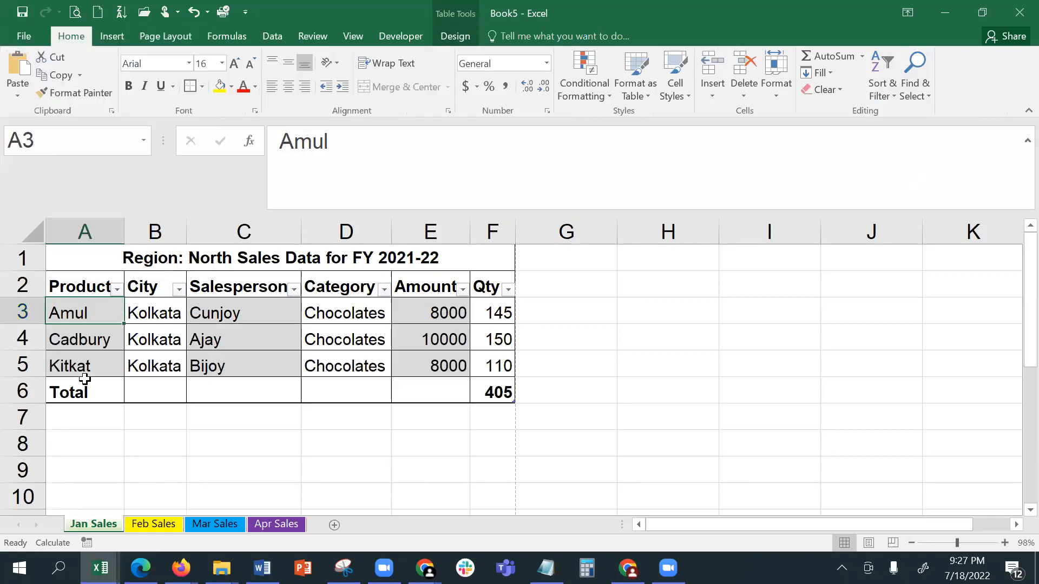
{"action": "left_click", "coordinate": [245, 328]}
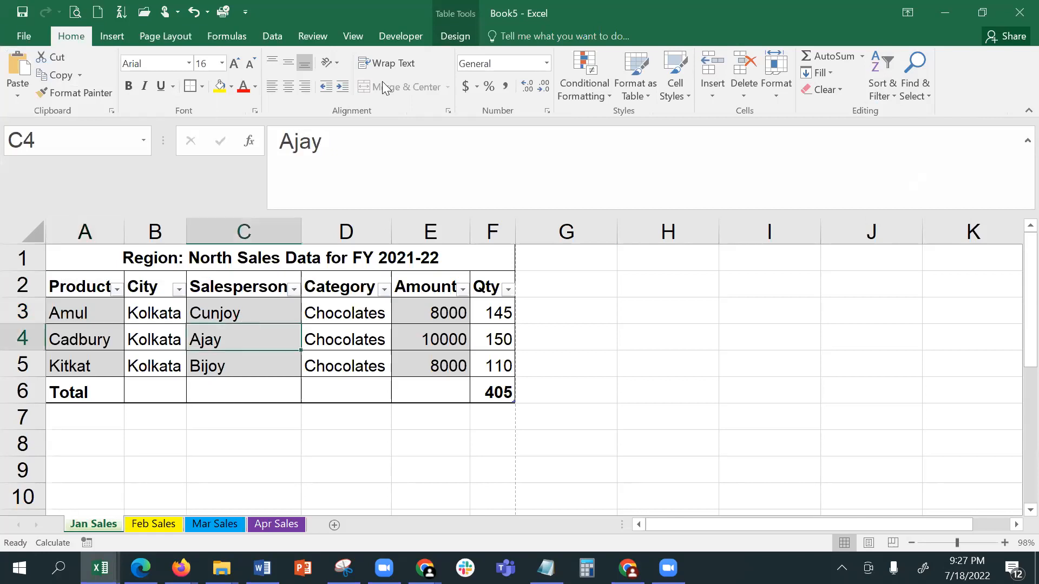
{"action": "left_click", "coordinate": [270, 34]}
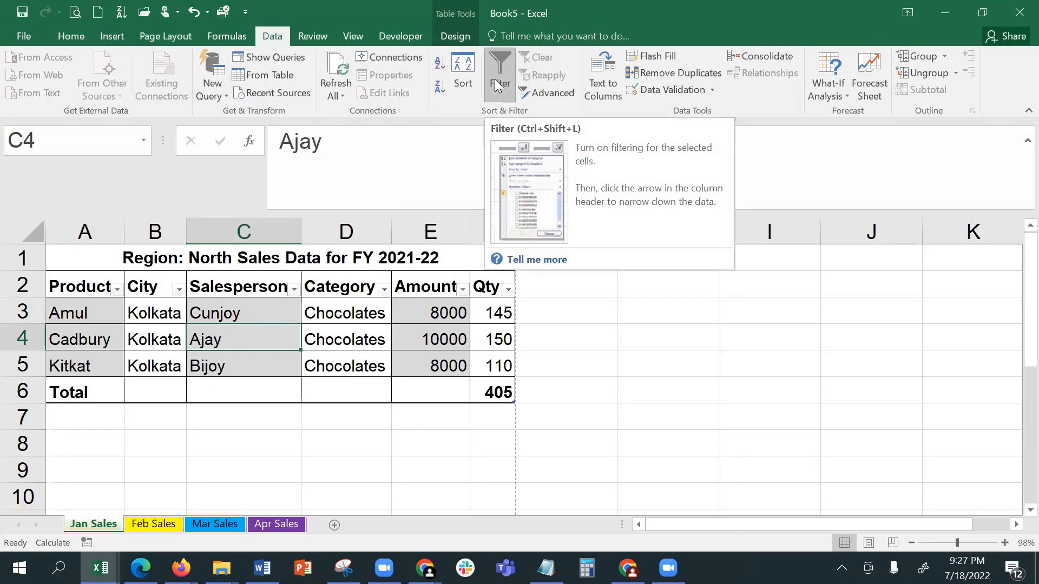
{"action": "left_click", "coordinate": [492, 75]}
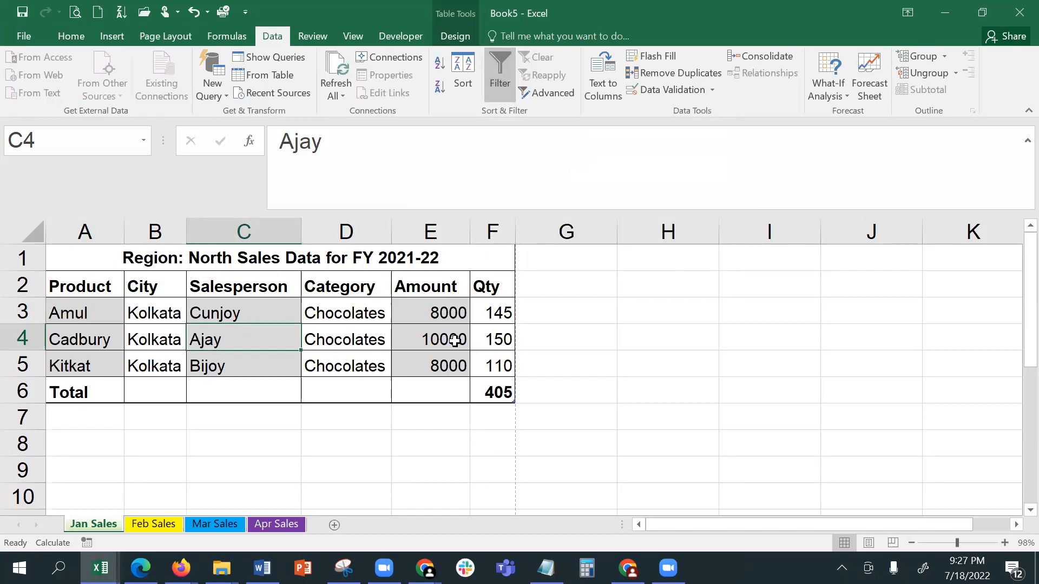
Step: Try to apply Filter with the empty cell I4 outside the sales table selected
{"action": "left_click", "coordinate": [738, 345]}
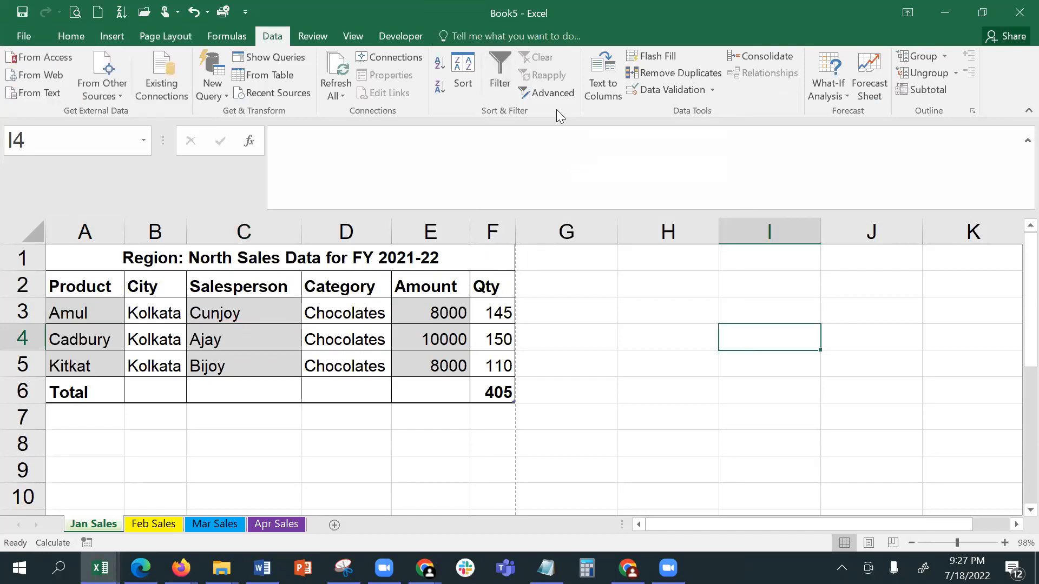
{"action": "left_click", "coordinate": [504, 65]}
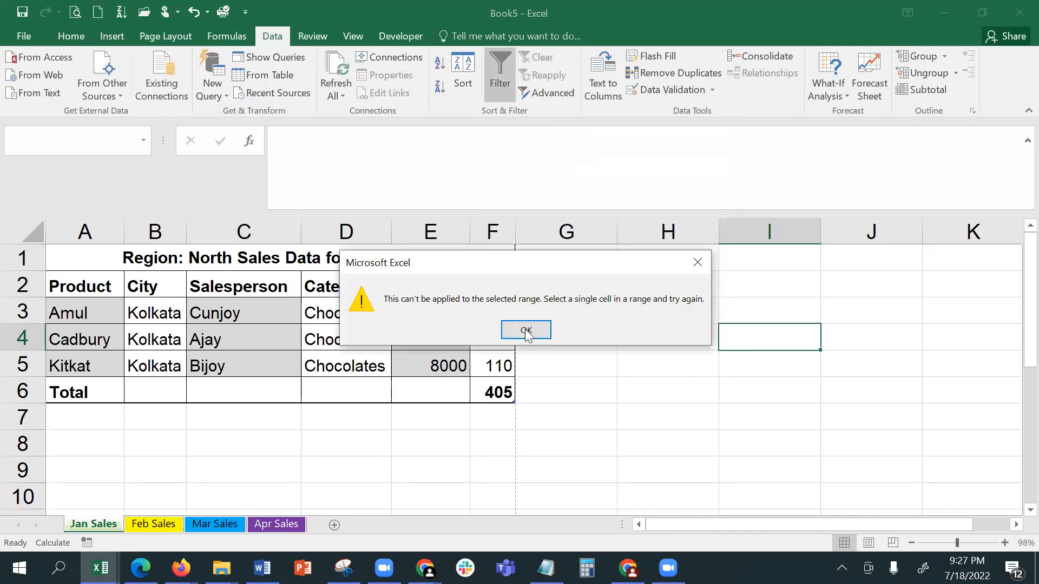
{"action": "key", "text": "Return"}
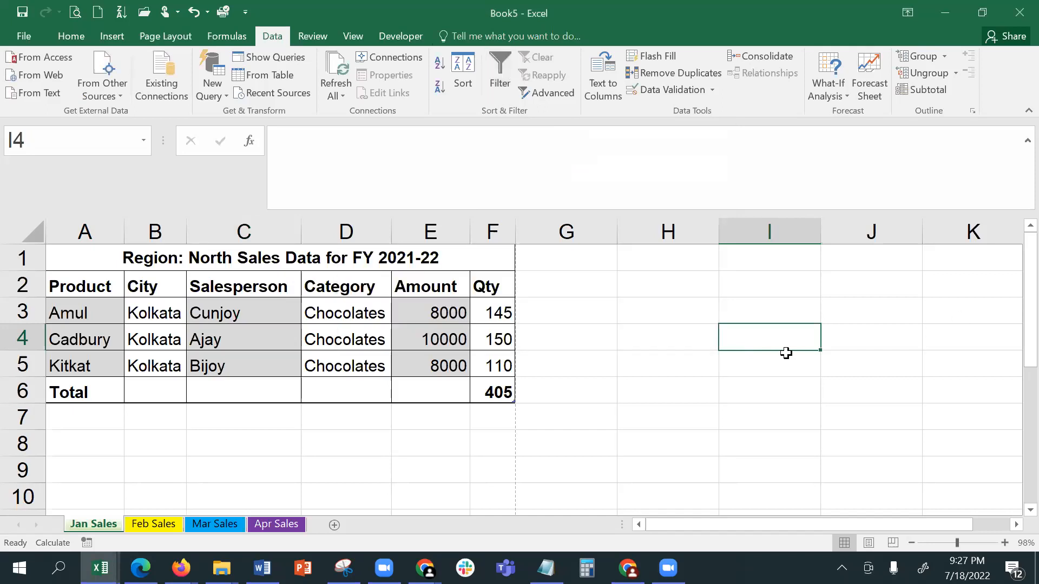
Step: Toggle the sales table's filter buttons on and back off, viewing the Salesperson column's filter options in between
{"action": "left_click", "coordinate": [349, 314]}
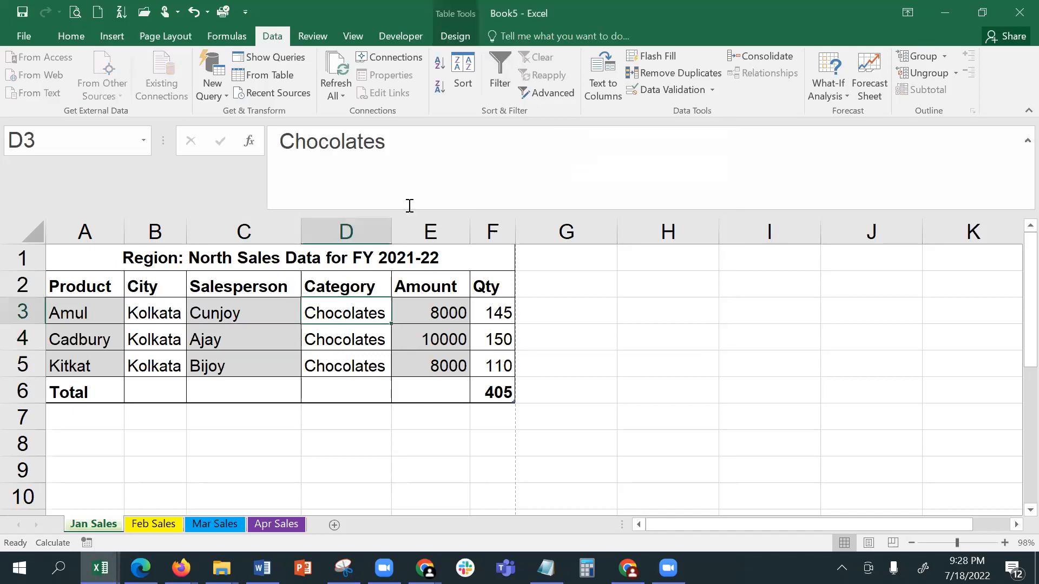
{"action": "left_click", "coordinate": [496, 74]}
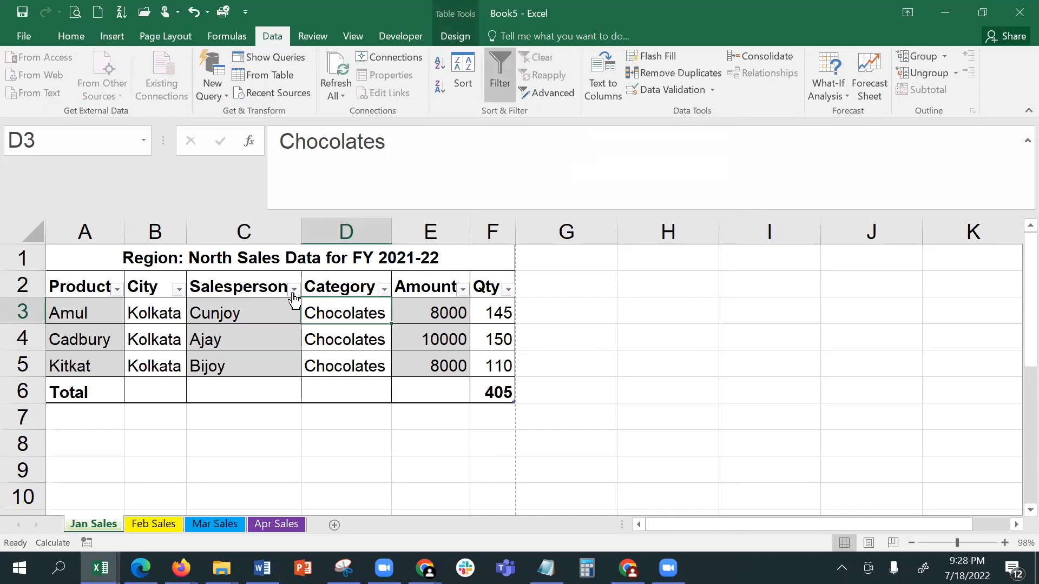
{"action": "left_click", "coordinate": [293, 289]}
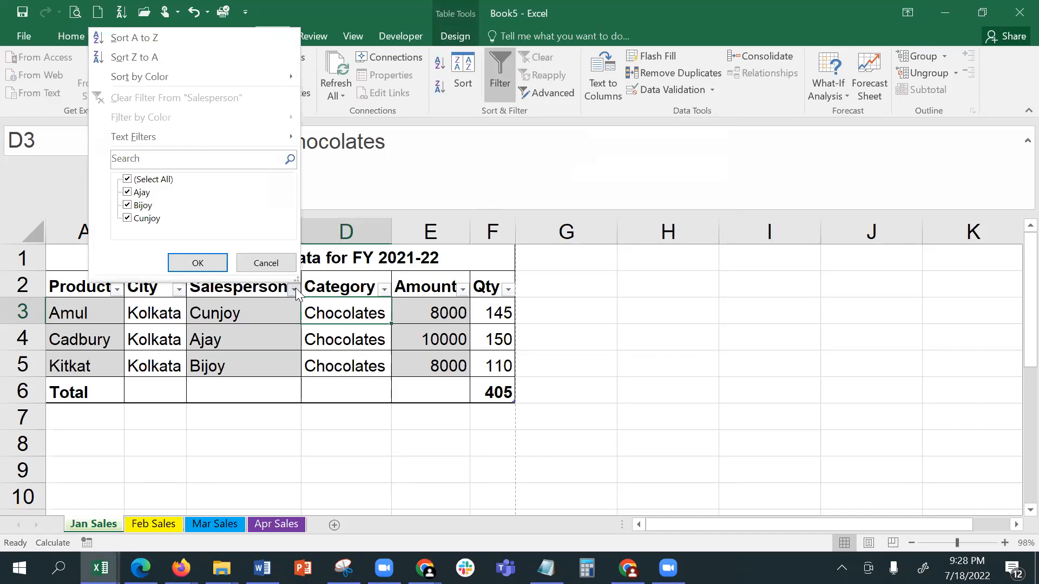
{"action": "left_click", "coordinate": [261, 314]}
{"action": "left_click", "coordinate": [261, 314]}
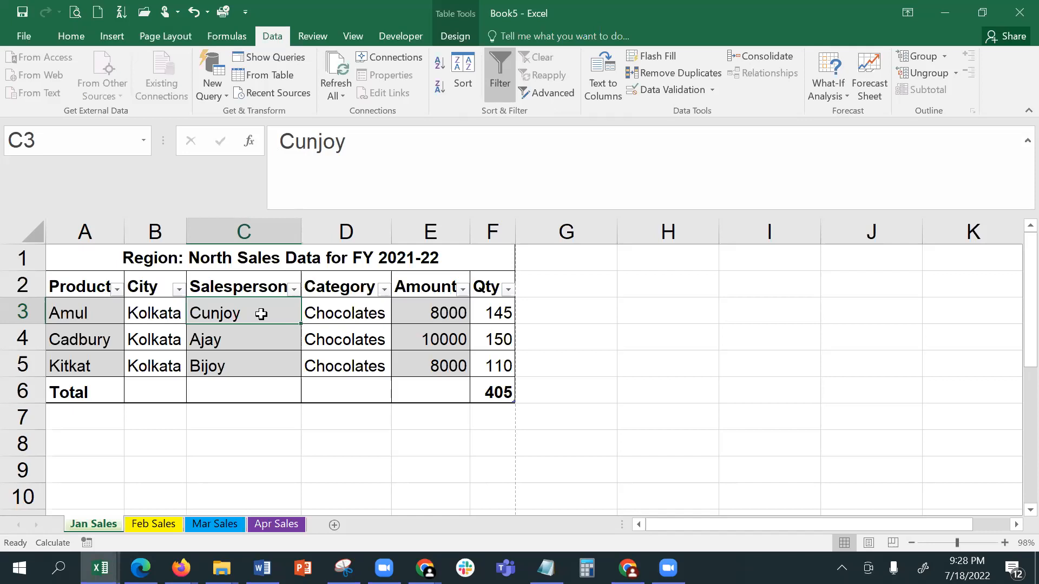
{"action": "left_click", "coordinate": [503, 80]}
{"action": "left_click", "coordinate": [581, 366]}
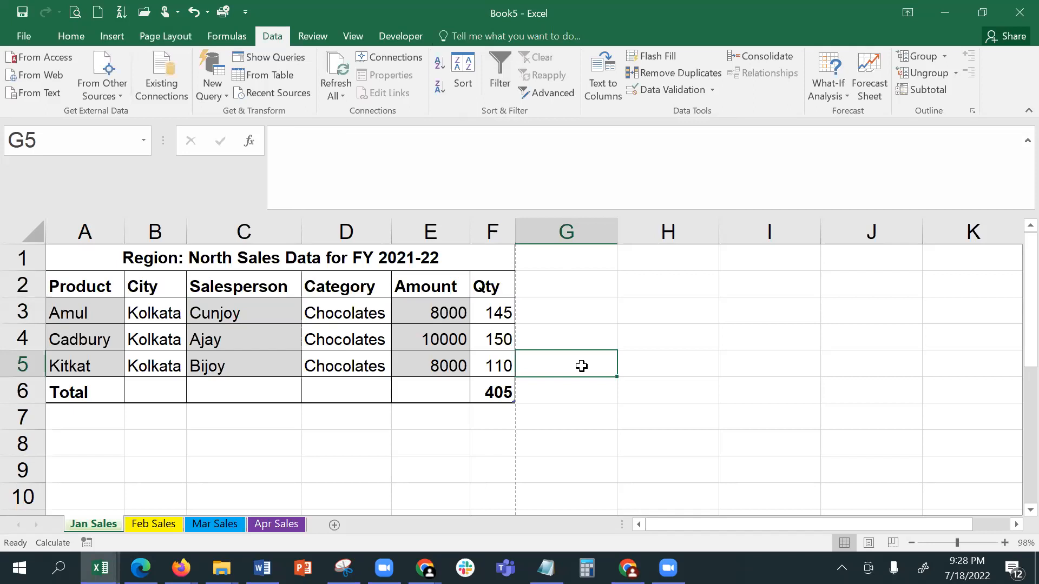
{"action": "left_click", "coordinate": [239, 314]}
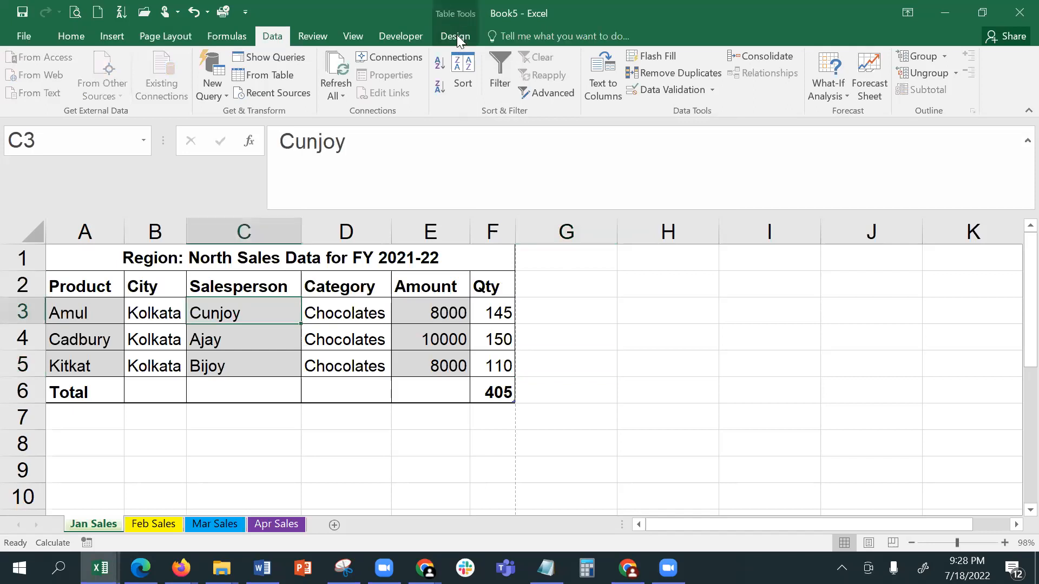
{"action": "left_click", "coordinate": [456, 36]}
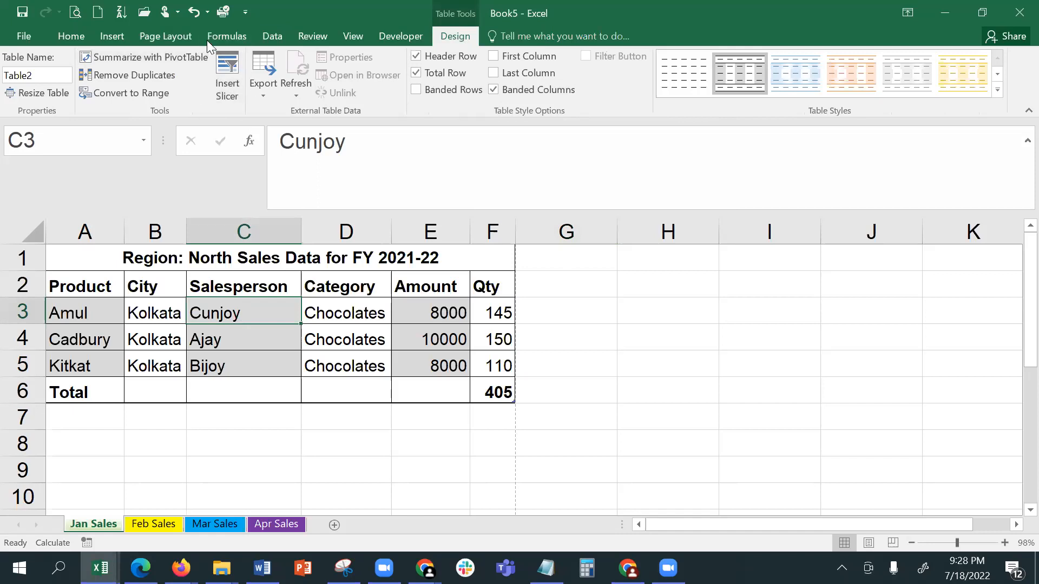
{"action": "left_click", "coordinate": [229, 83]}
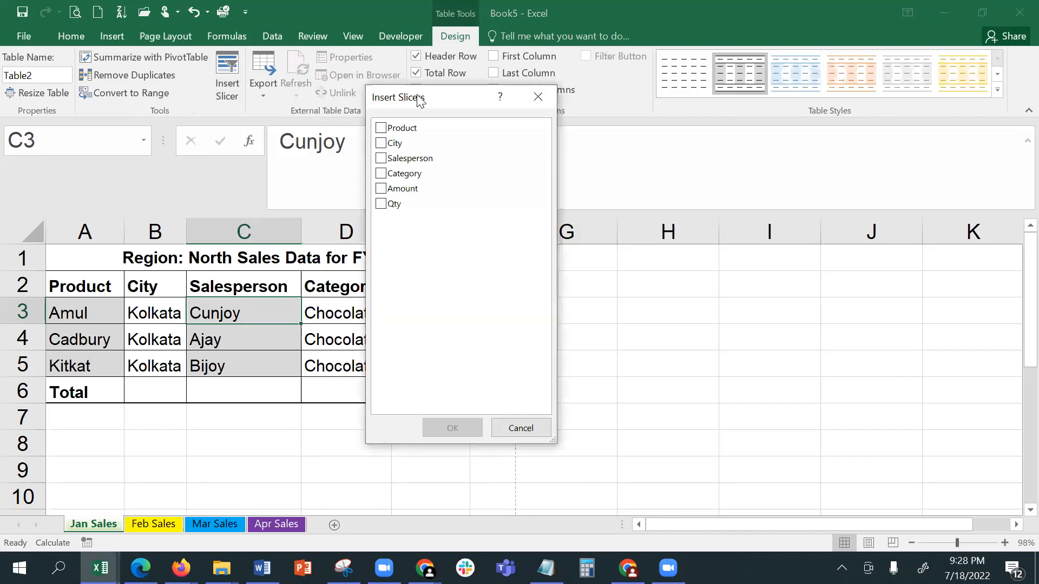
{"action": "left_click_drag", "start_coordinate": [420, 101], "coordinate": [644, 90]}
{"action": "left_click", "coordinate": [607, 118]}
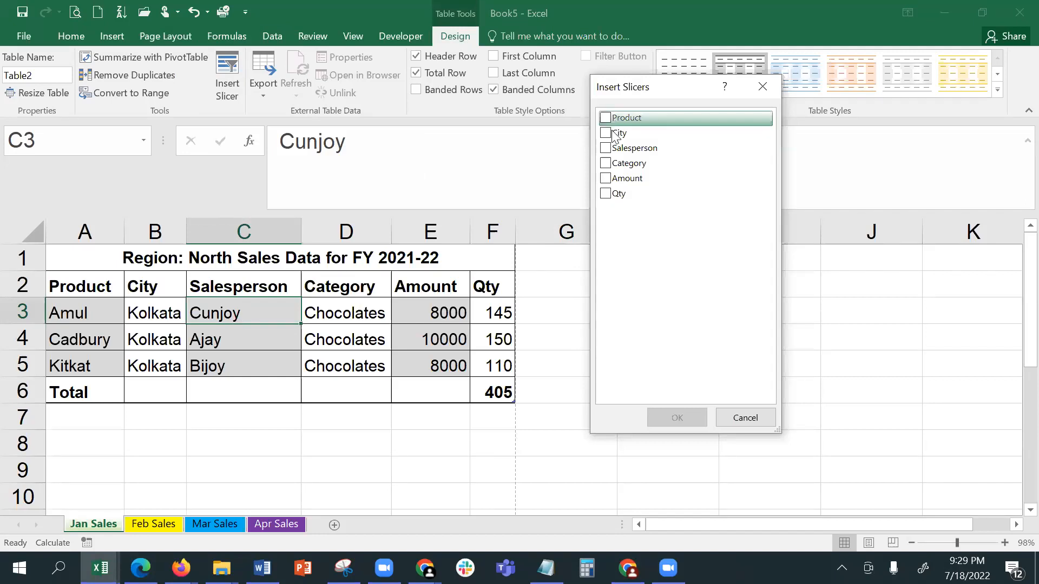
{"action": "left_click", "coordinate": [609, 134]}
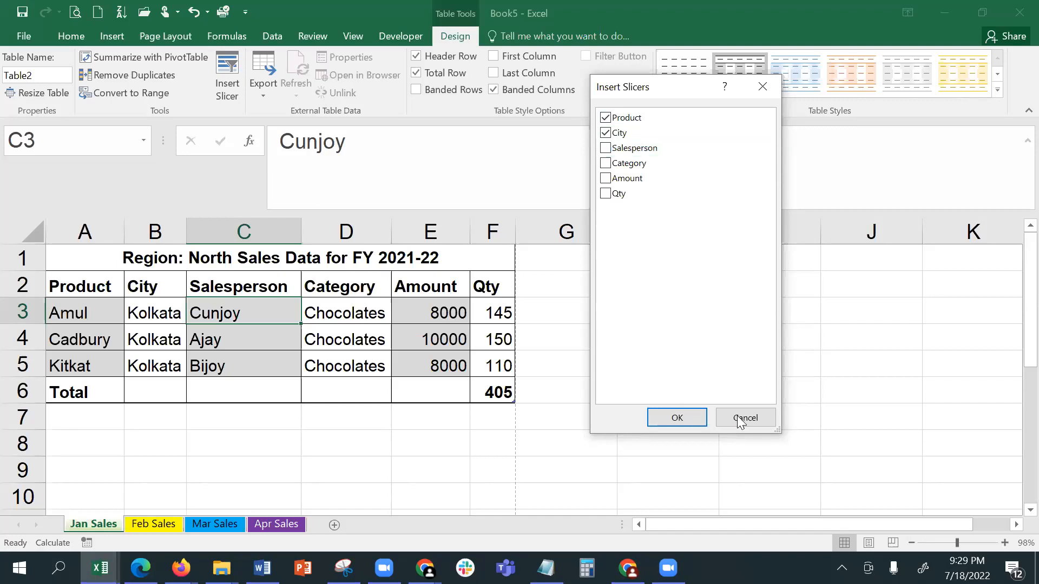
{"action": "key", "text": "Escape"}
{"action": "left_click", "coordinate": [352, 321]}
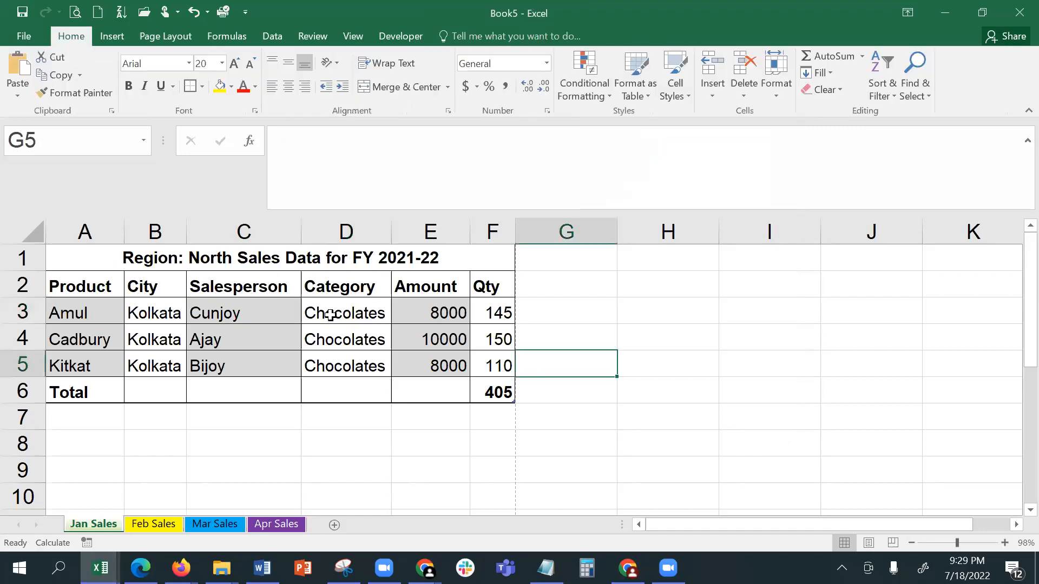
Step: Insert a slicer for the Product field of the sales table and place it beside the table at column G
{"action": "left_click", "coordinate": [330, 315]}
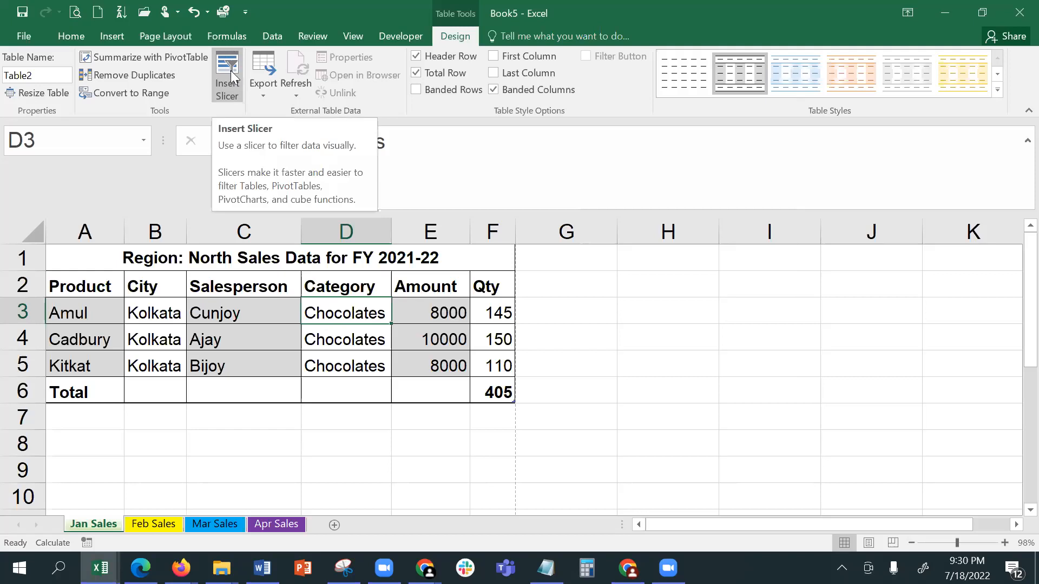
{"action": "left_click", "coordinate": [231, 66]}
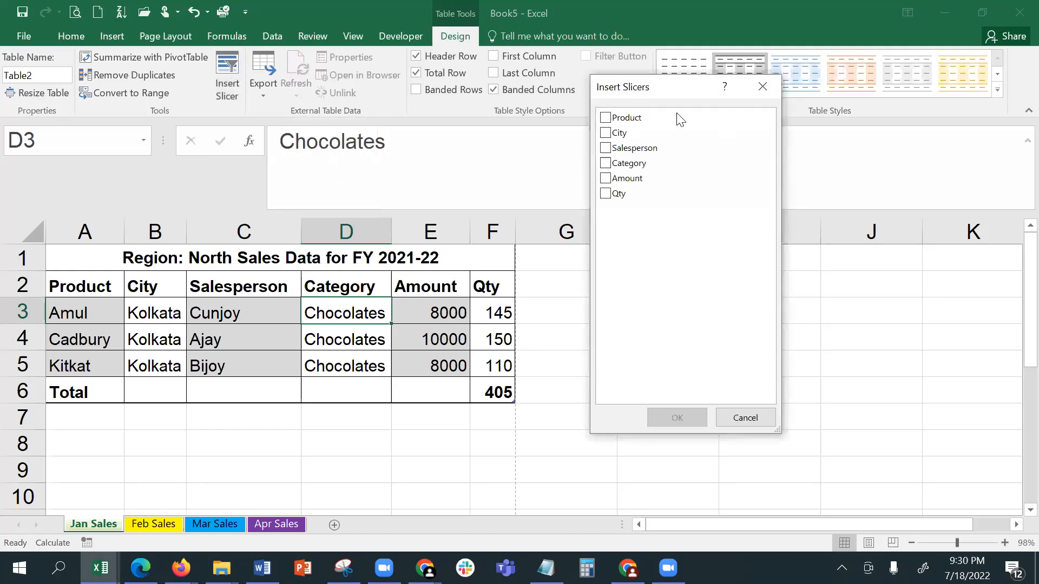
{"action": "left_click", "coordinate": [605, 118]}
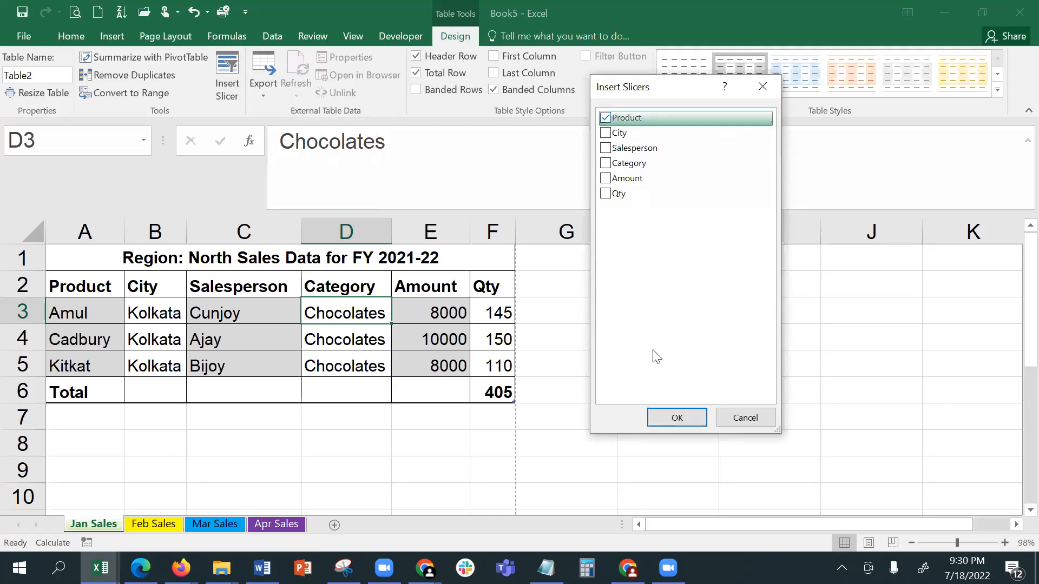
{"action": "left_click", "coordinate": [664, 409]}
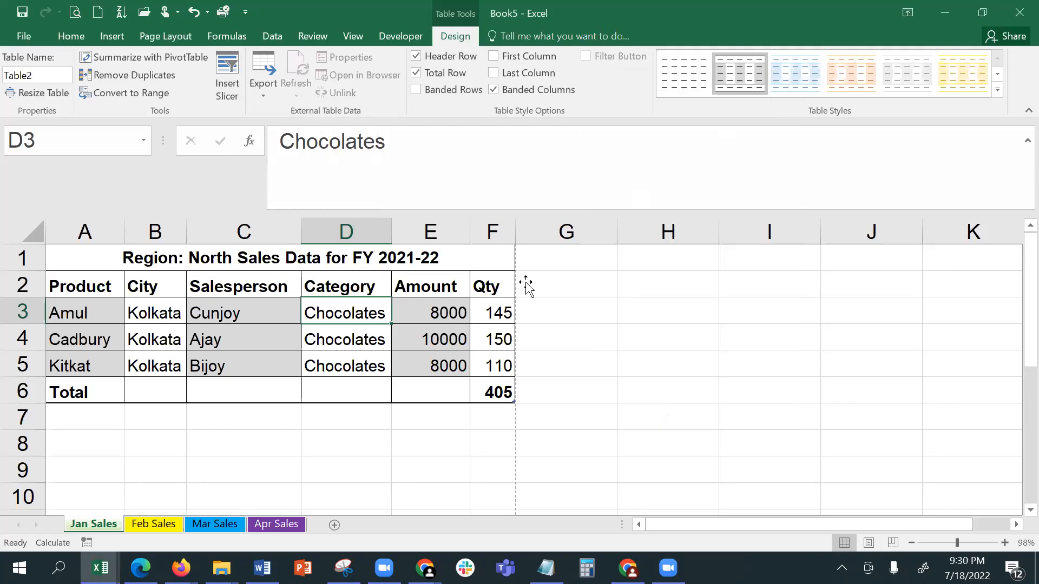
{"action": "mouse_move", "coordinate": [598, 285]}
{"action": "left_mouse_down"}
{"action": "mouse_move", "coordinate": [598, 275]}
{"action": "mouse_move", "coordinate": [593, 285]}
{"action": "left_mouse_up"}
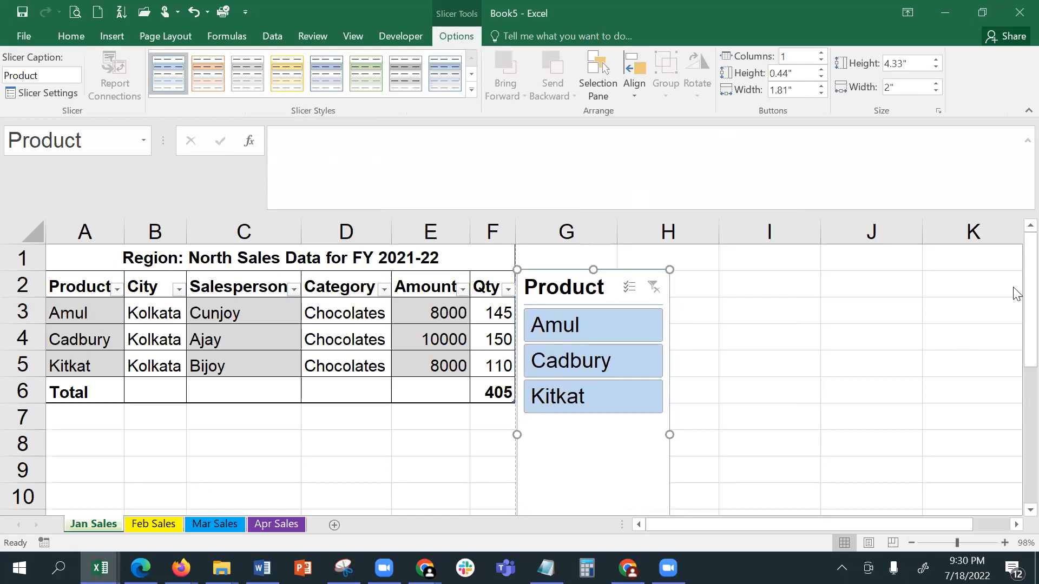
Step: Shorten the Product slicer to a height of 2" so it fits closely around its product buttons
{"action": "scroll", "coordinate": [1018, 352], "scroll_direction": "down", "scroll_amount": 2}
{"action": "left_click_drag", "start_coordinate": [595, 444], "coordinate": [595, 263]}
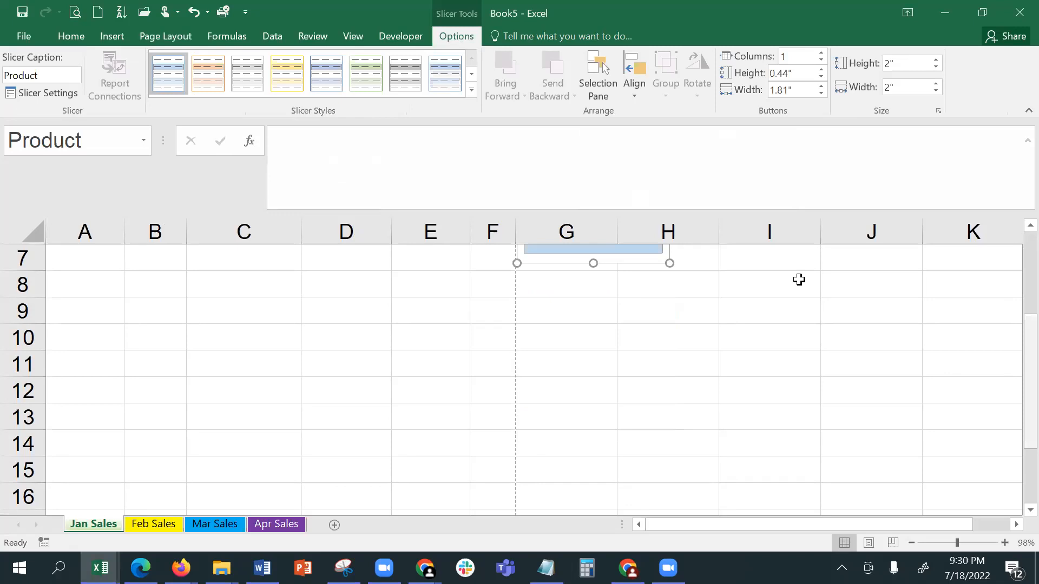
{"action": "scroll", "coordinate": [798, 278], "scroll_direction": "up", "scroll_amount": 2}
Step: Filter the sales table with the Product slicer to Amul and then Cadbury, and clear the slicer's filter
{"action": "left_click", "coordinate": [557, 324]}
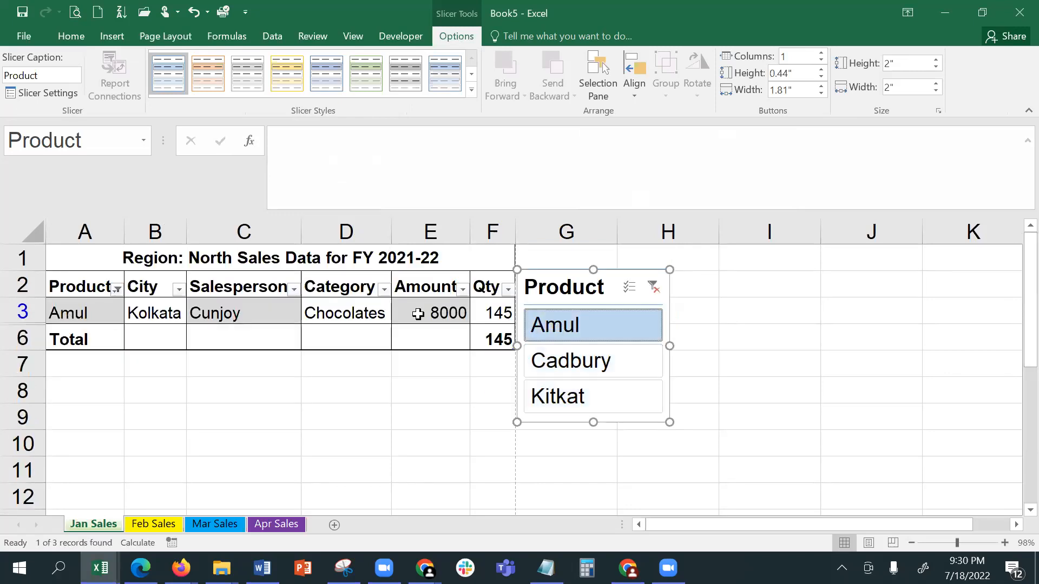
{"action": "left_click", "coordinate": [599, 365]}
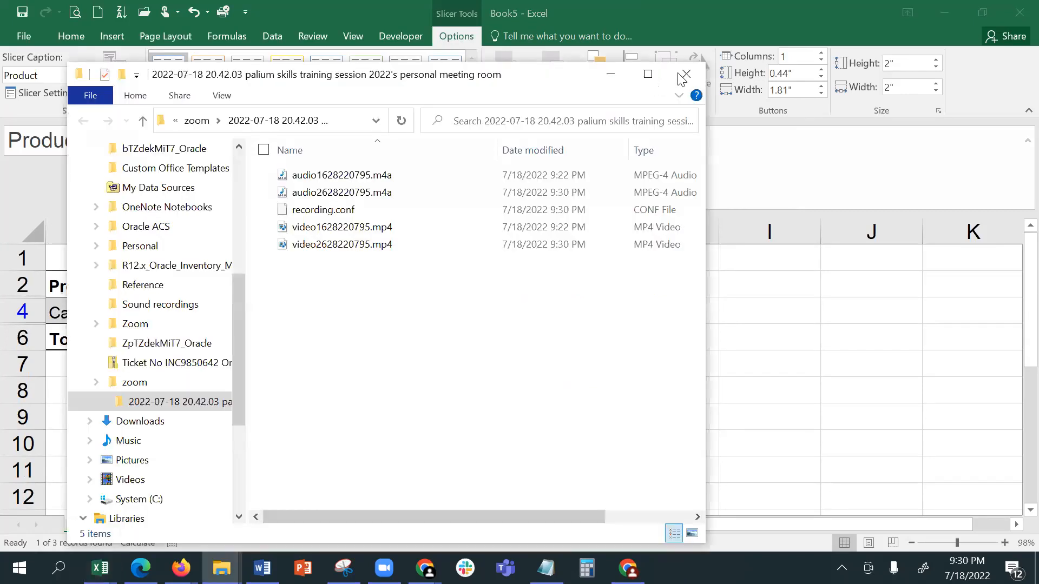
{"action": "left_click", "coordinate": [676, 77]}
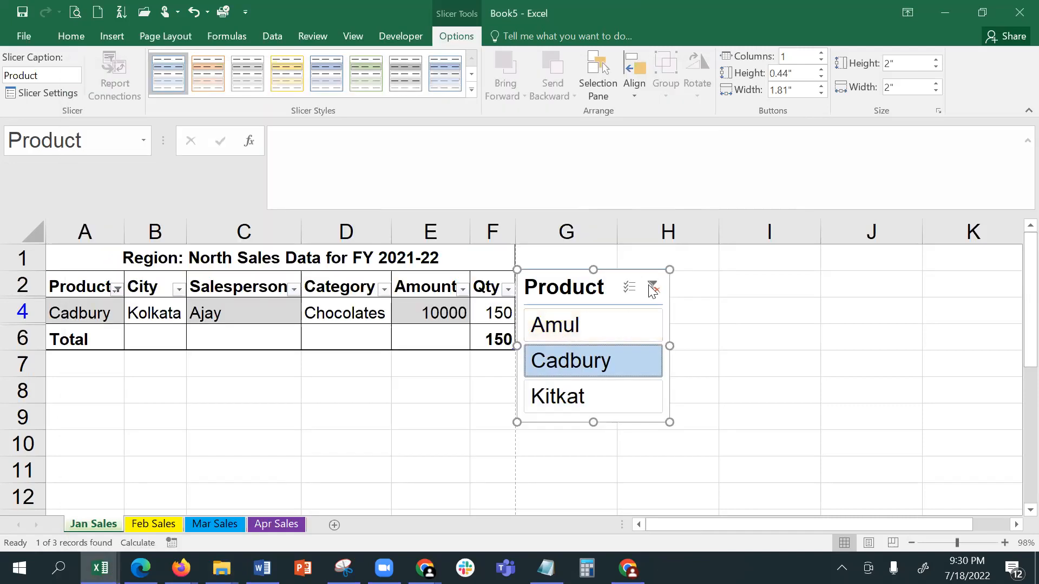
{"action": "left_click", "coordinate": [653, 289]}
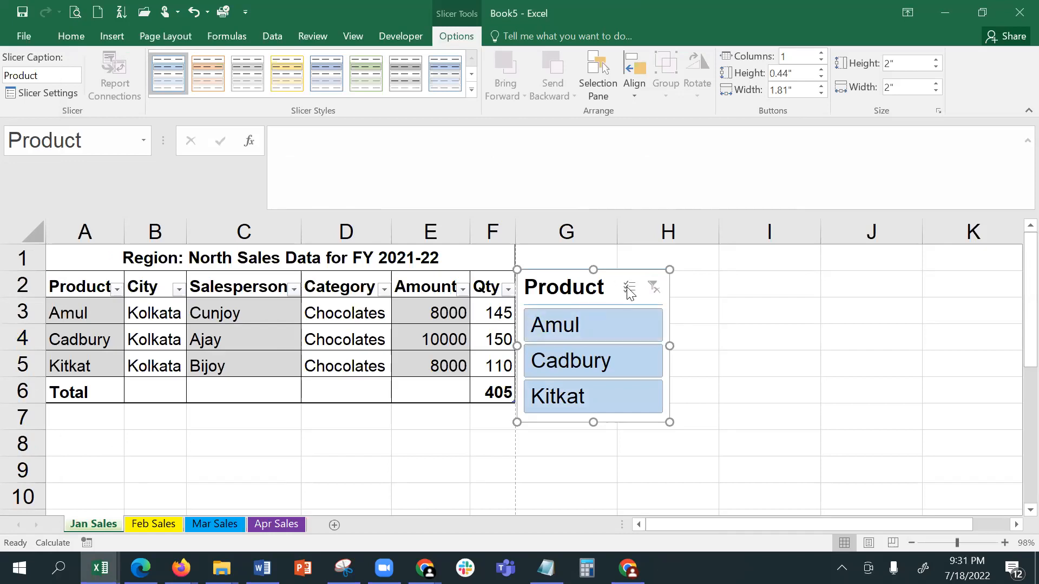
Step: Turn on multi-select in the Product slicer and deselect Amul and Kitkat, leaving only Cadbury
{"action": "left_click", "coordinate": [629, 289]}
{"action": "left_click", "coordinate": [586, 319]}
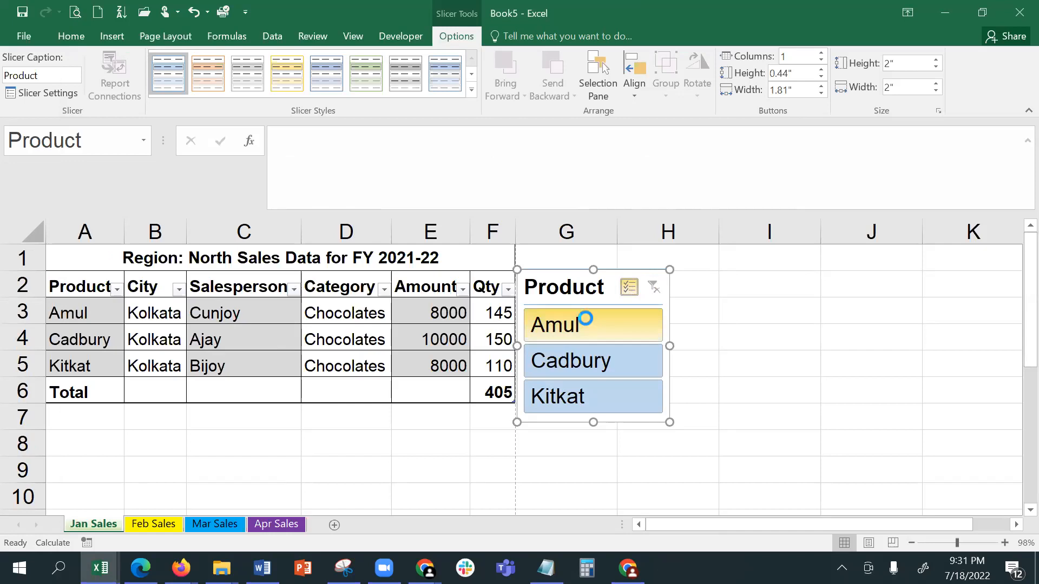
{"action": "left_click", "coordinate": [591, 407]}
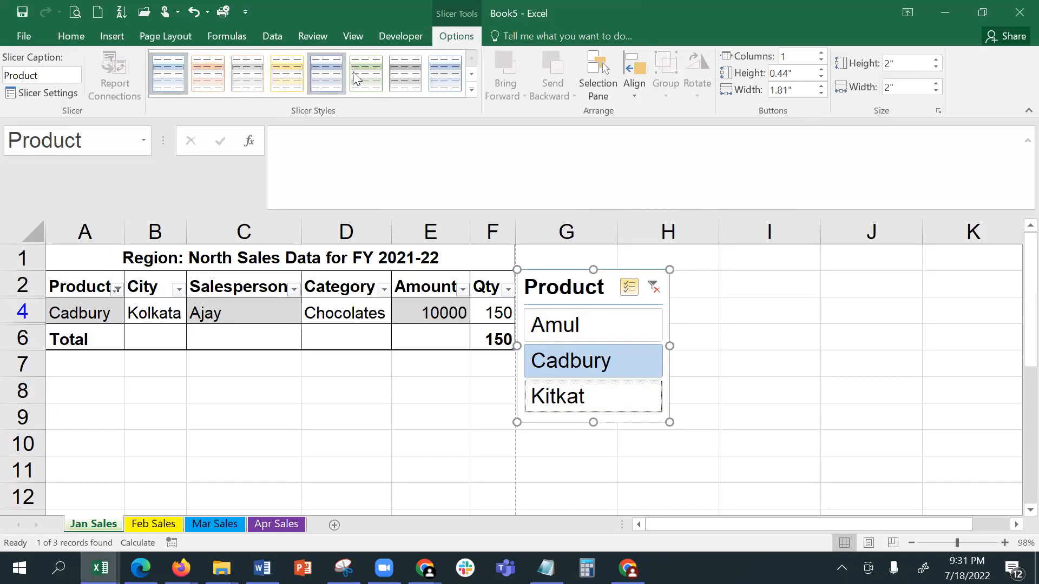
Step: Try the light grey and yellow styles on the Product slicer and return it to the first light blue style
{"action": "left_click", "coordinate": [406, 73]}
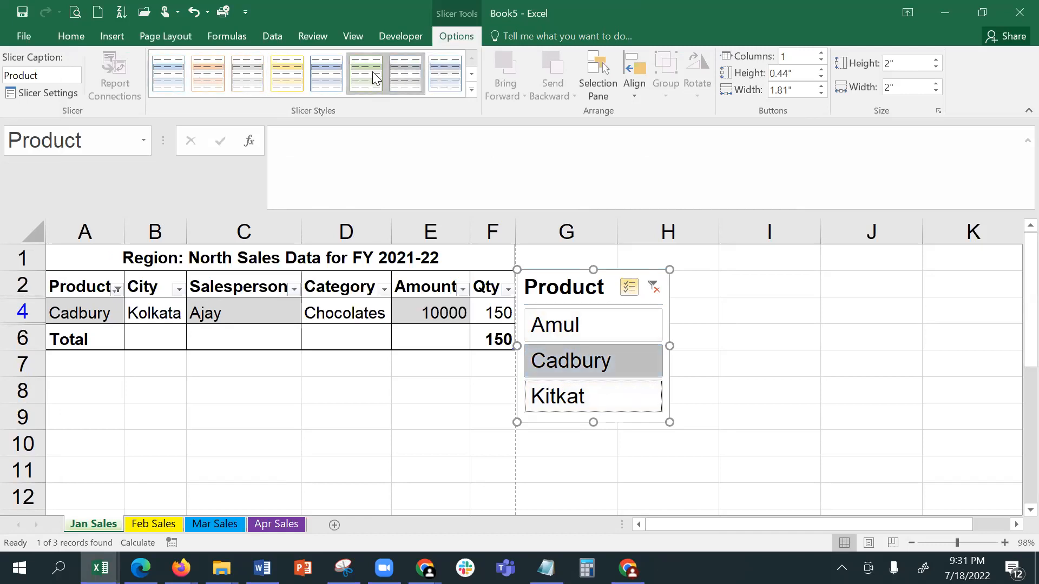
{"action": "left_click", "coordinate": [287, 78]}
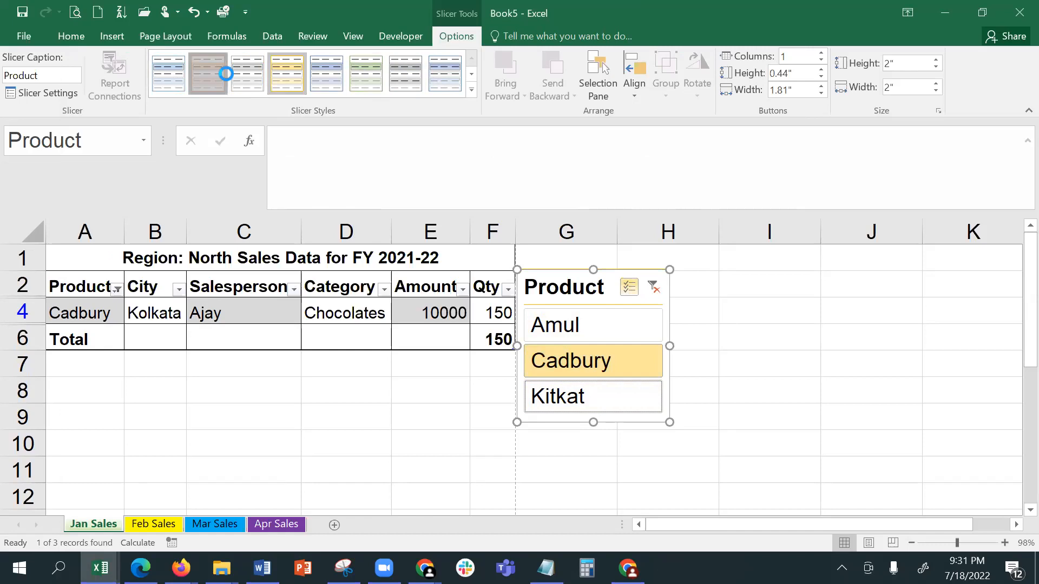
{"action": "left_click", "coordinate": [168, 73]}
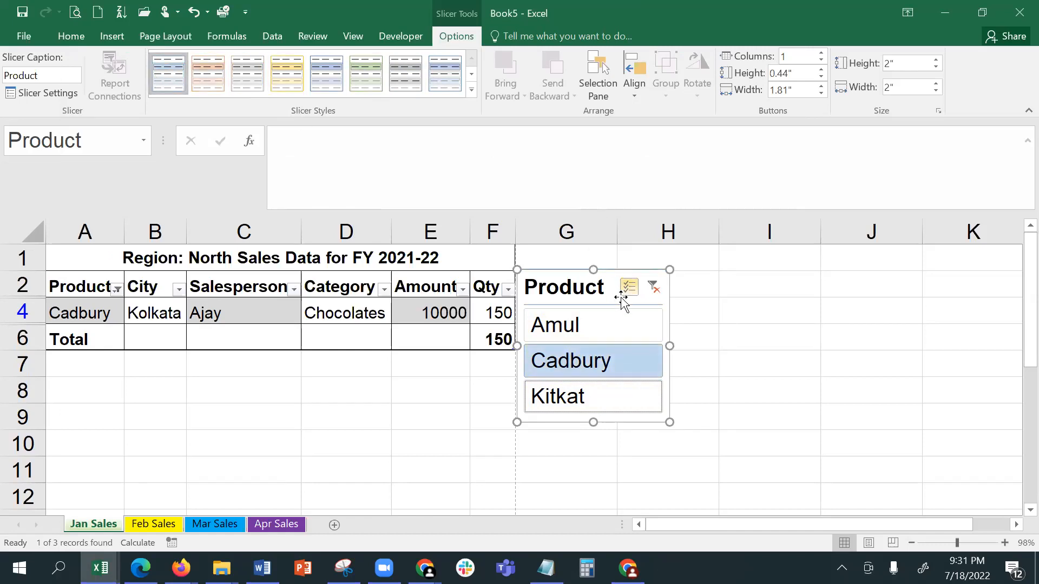
Step: Clear the Product slicer's filter and delete the slicer from the sheet
{"action": "left_click", "coordinate": [656, 284]}
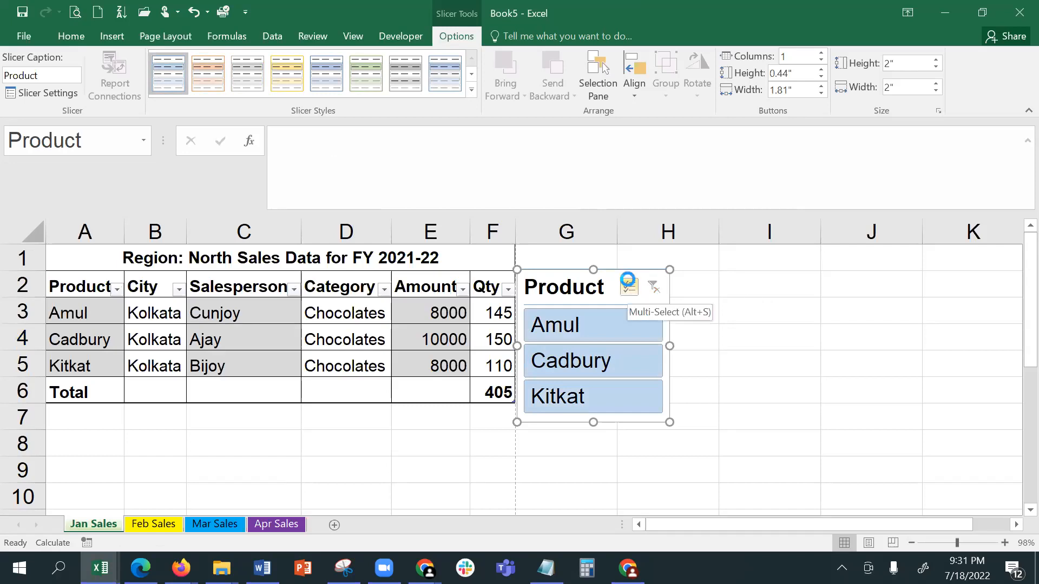
{"action": "key", "text": "Delete"}
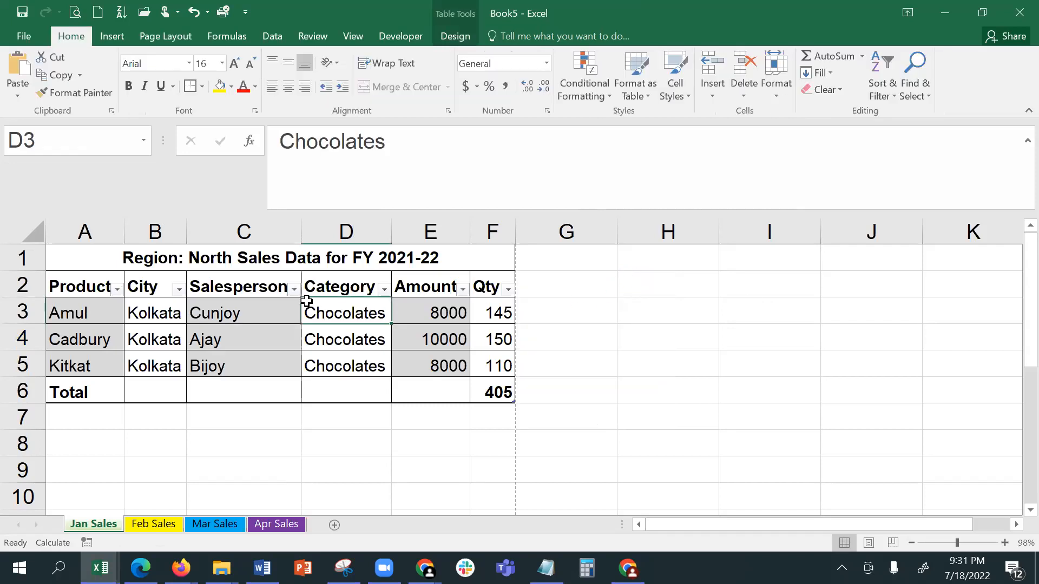
Step: Insert slicers for both the Product and City fields of the sales table
{"action": "left_click", "coordinate": [259, 310]}
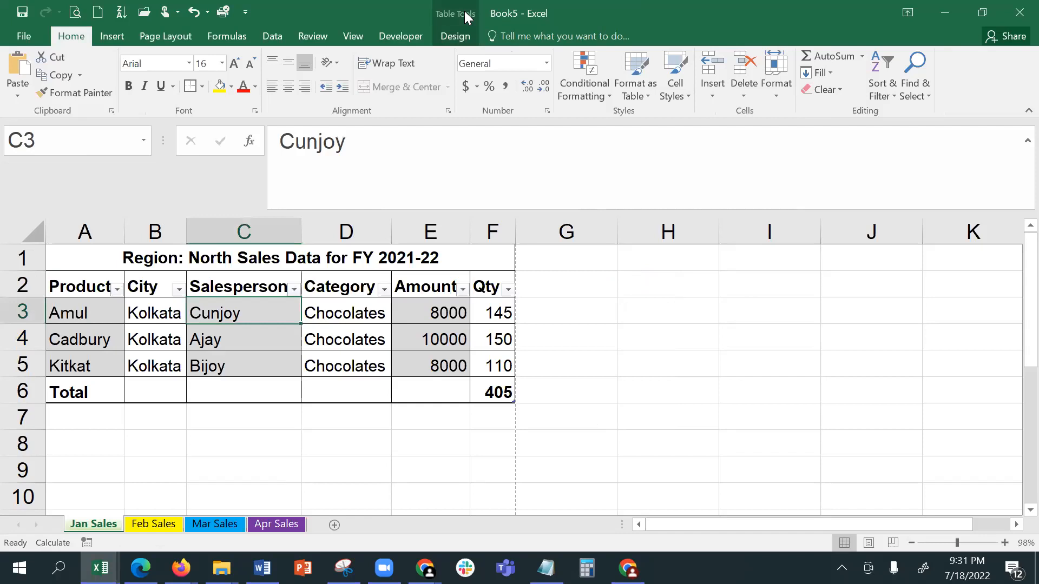
{"action": "left_click", "coordinate": [459, 37]}
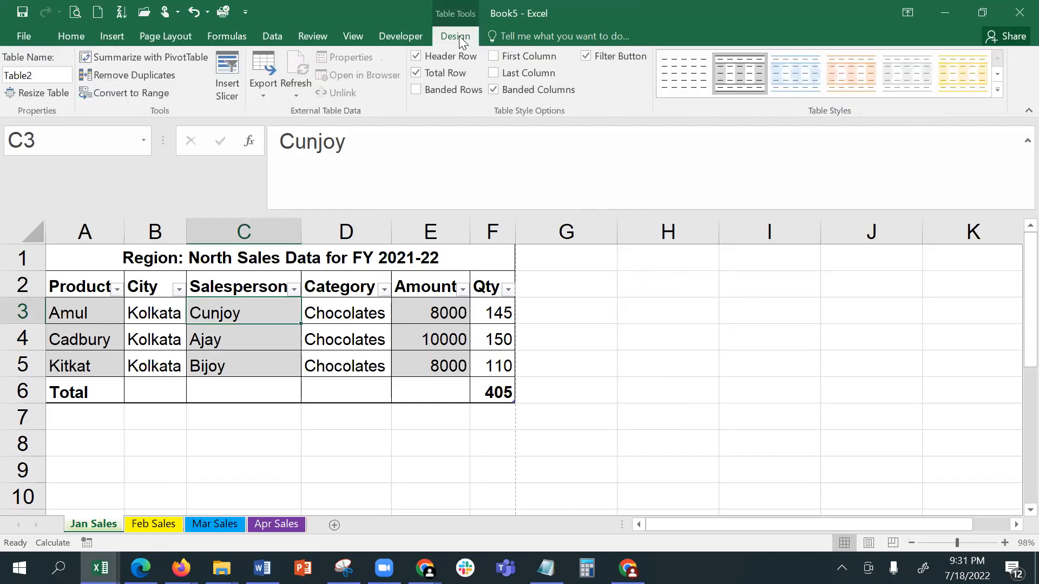
{"action": "left_click", "coordinate": [230, 86]}
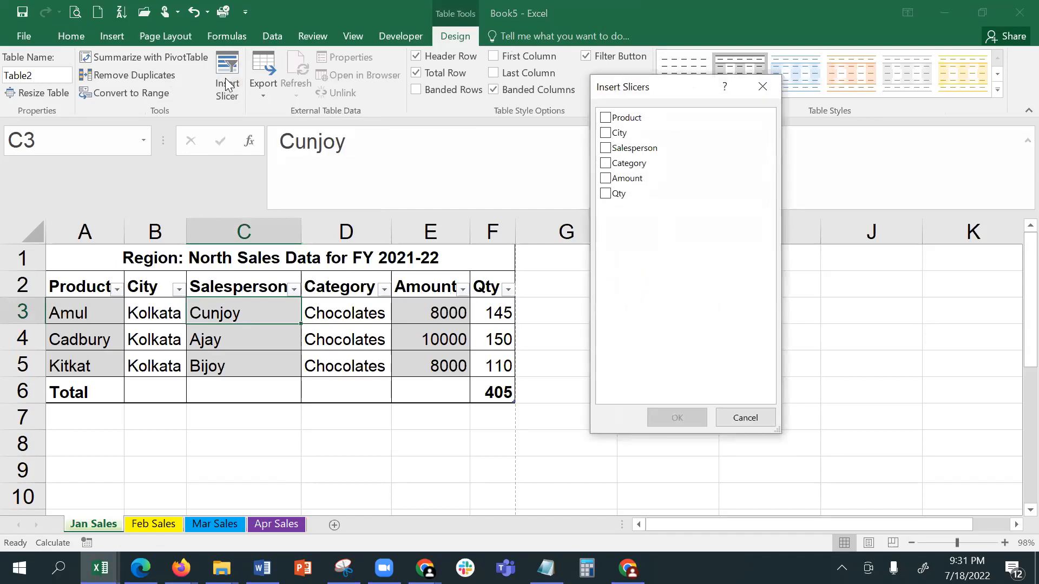
{"action": "left_click", "coordinate": [605, 118]}
{"action": "left_click", "coordinate": [606, 132]}
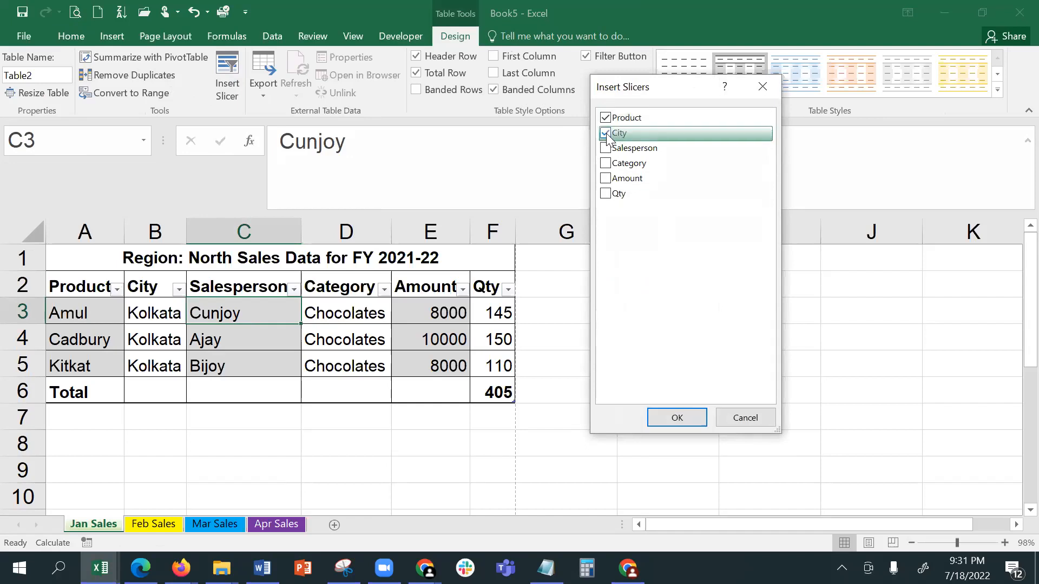
{"action": "left_click", "coordinate": [677, 418]}
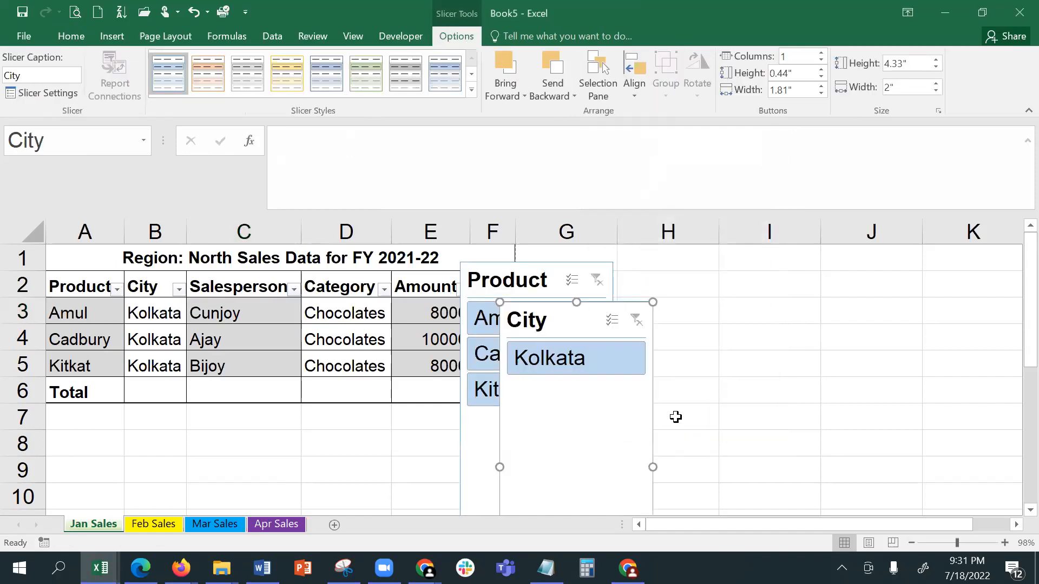
Step: Arrange the Product and City slicers side by side next to the sales table, starting at column G
{"action": "left_click_drag", "start_coordinate": [564, 324], "coordinate": [789, 278]}
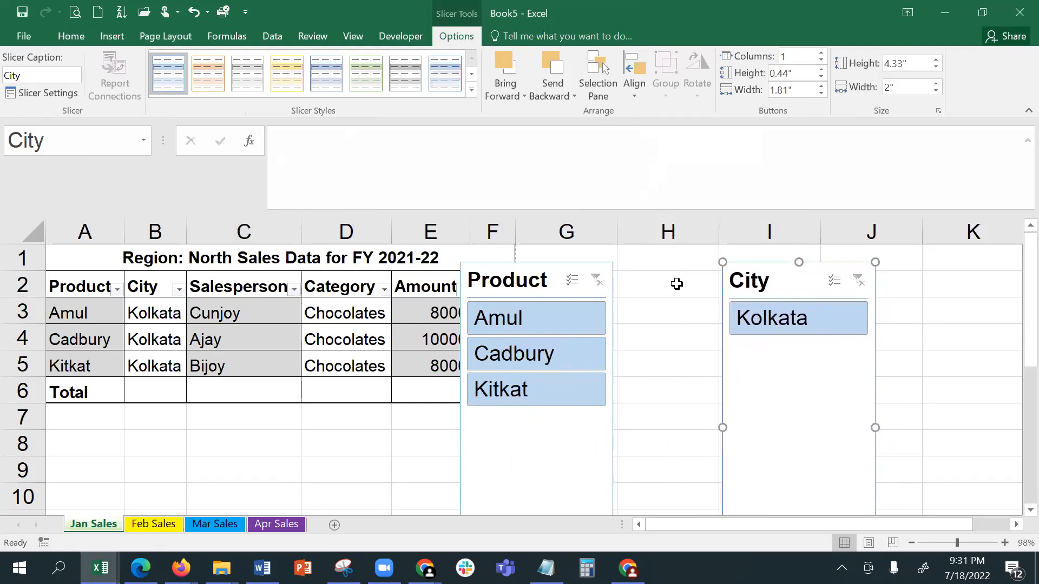
{"action": "left_click_drag", "start_coordinate": [503, 278], "coordinate": [559, 263]}
{"action": "left_click_drag", "start_coordinate": [787, 277], "coordinate": [743, 263]}
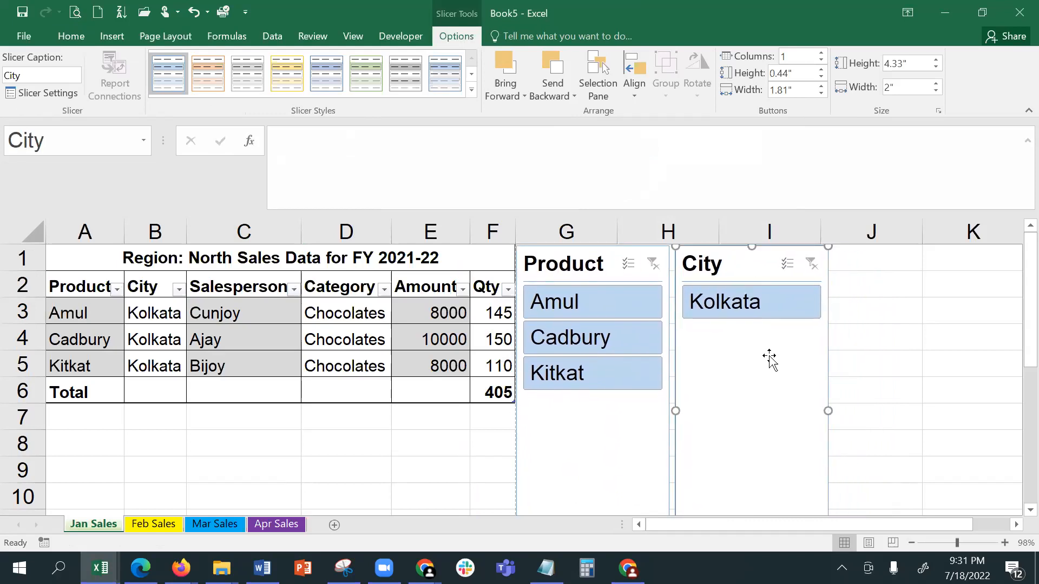
Step: Shorten the City slicer to a height of about 2.18" and reduce the Product slicer to a similar height
{"action": "scroll", "coordinate": [1016, 358], "scroll_direction": "down", "scroll_amount": 1}
{"action": "scroll", "coordinate": [1016, 358], "scroll_direction": "down", "scroll_amount": 2}
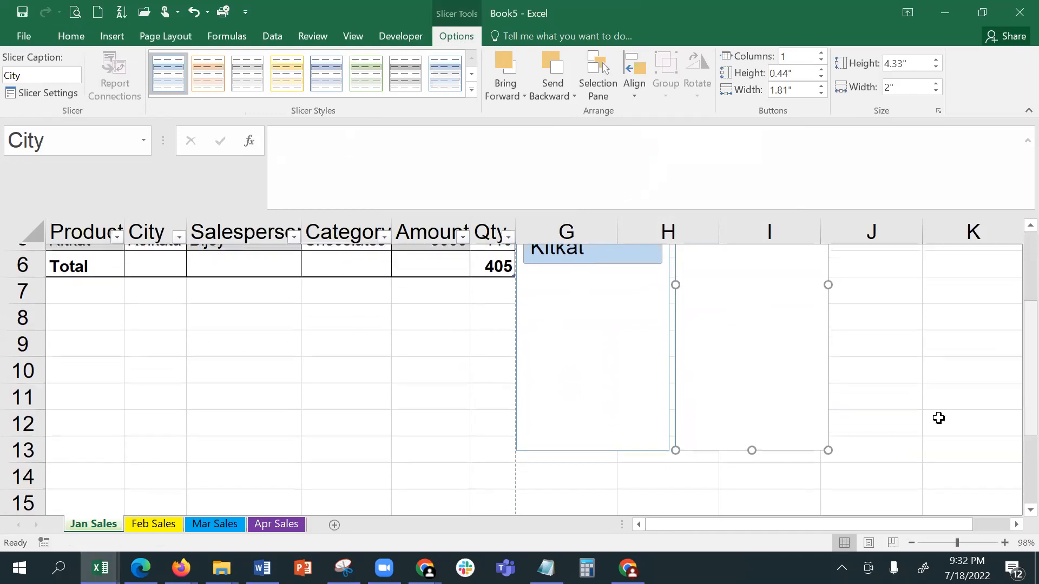
{"action": "left_click_drag", "start_coordinate": [739, 401], "coordinate": [730, 279]}
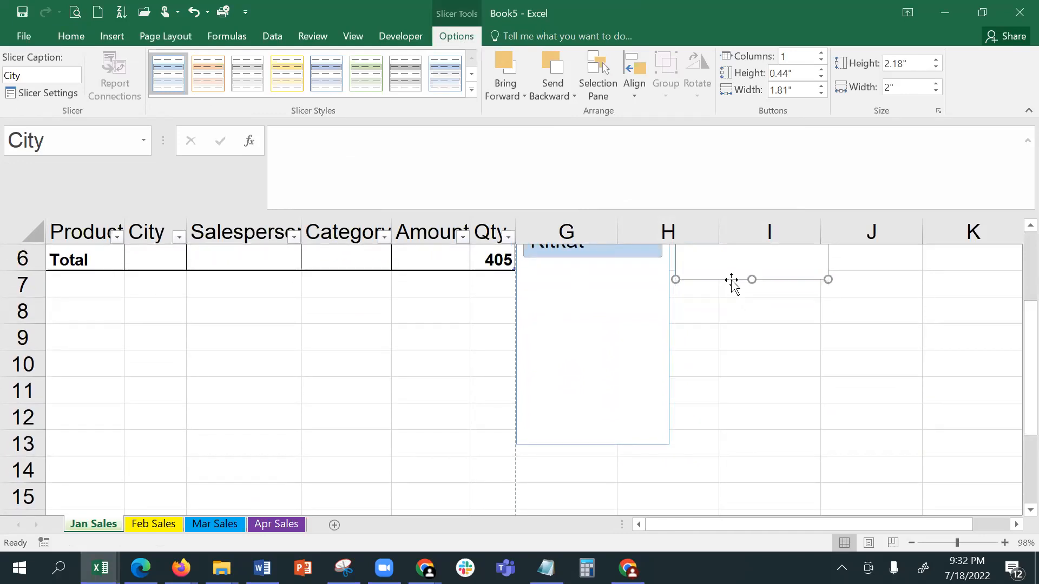
{"action": "left_click", "coordinate": [595, 445]}
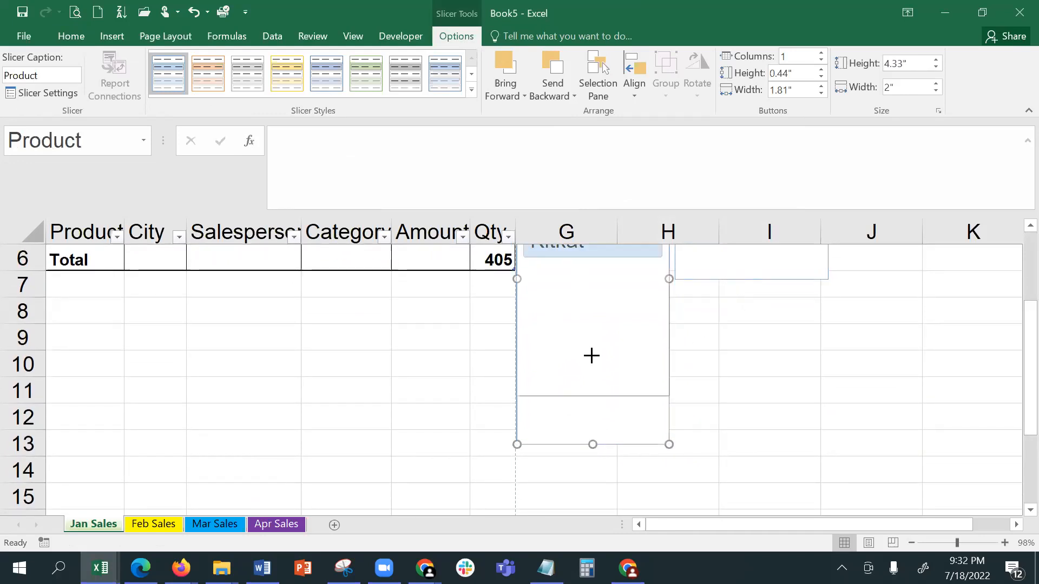
{"action": "left_click_drag", "start_coordinate": [594, 284], "coordinate": [60, 435]}
Step: Move the City slicer directly below the sales table at row 7, column A, and place the Product slicer beside the table at column G
{"action": "scroll", "coordinate": [1017, 403], "scroll_direction": "up", "scroll_amount": 2}
{"action": "left_click_drag", "start_coordinate": [742, 274], "coordinate": [271, 430]}
{"action": "left_click_drag", "start_coordinate": [118, 431], "coordinate": [552, 243]}
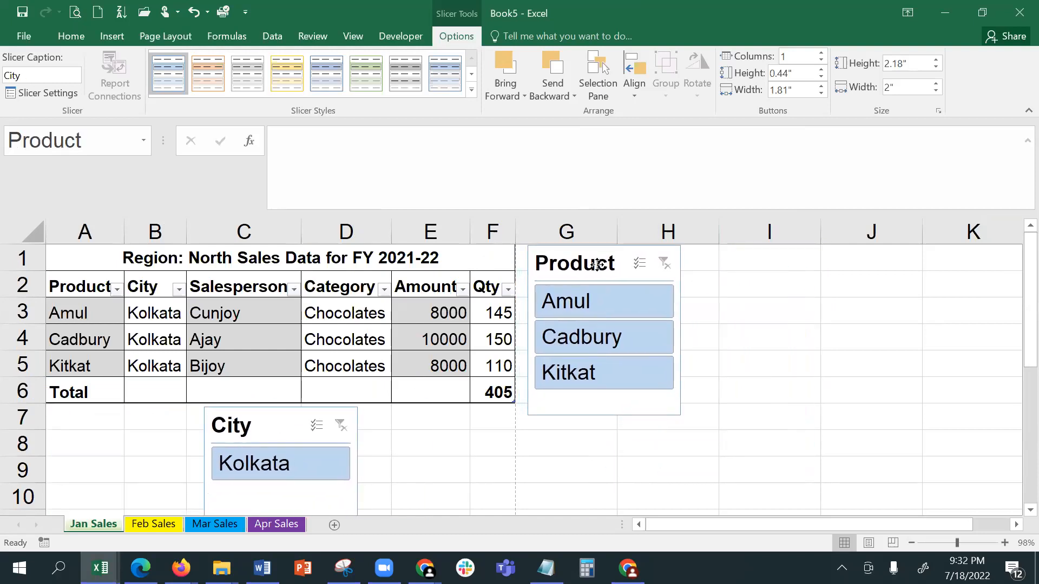
{"action": "left_click", "coordinate": [268, 422]}
{"action": "left_click_drag", "start_coordinate": [111, 421], "coordinate": [114, 422]}
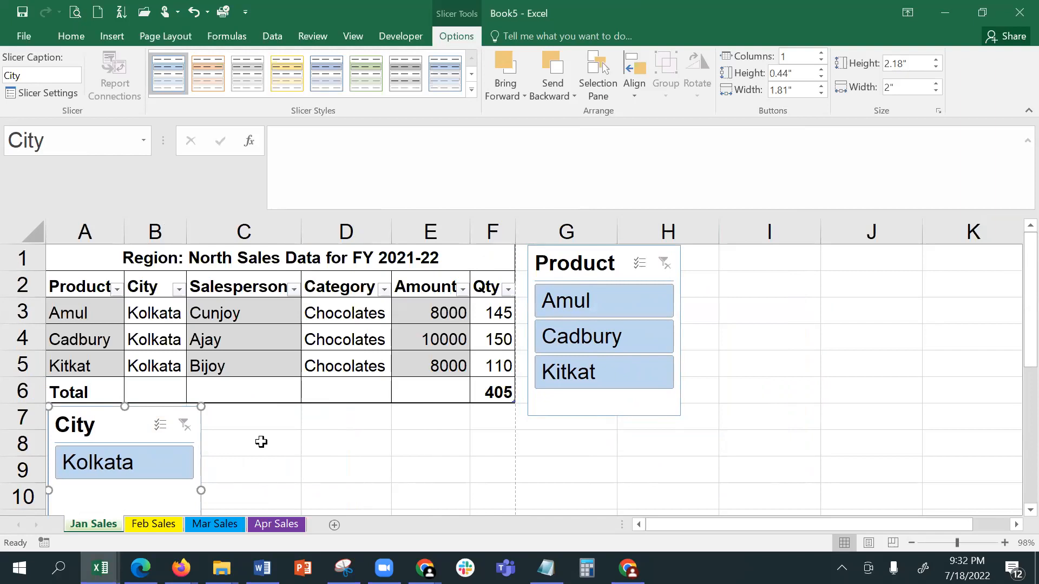
Step: Move the City slicer beside the table over columns H and I, and place the Product slicer directly below the table at row 7
{"action": "left_click_drag", "start_coordinate": [105, 424], "coordinate": [750, 265]}
{"action": "left_click_drag", "start_coordinate": [583, 265], "coordinate": [187, 421]}
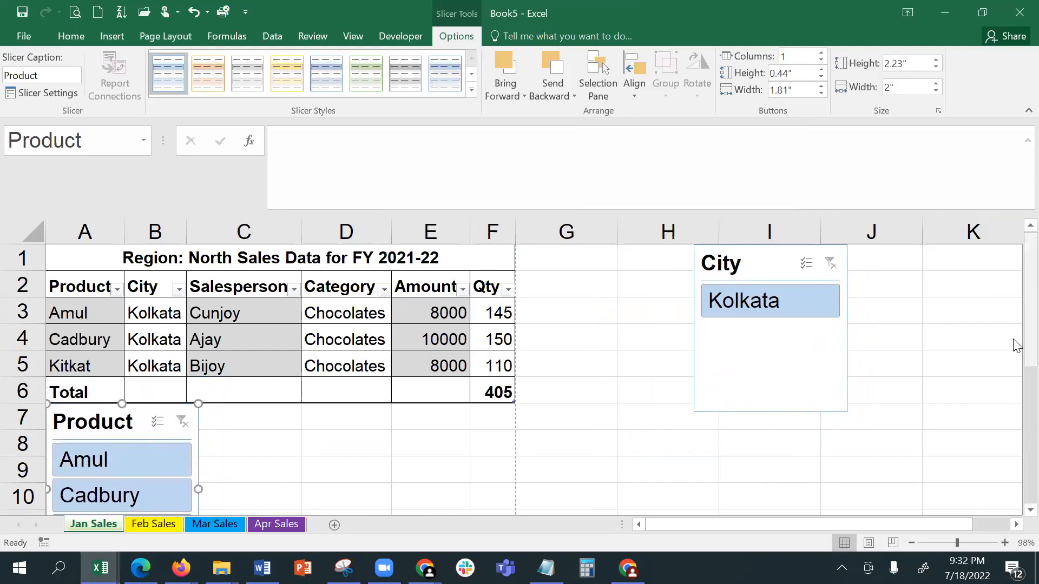
{"action": "scroll", "coordinate": [1014, 351], "scroll_direction": "down", "scroll_amount": 1}
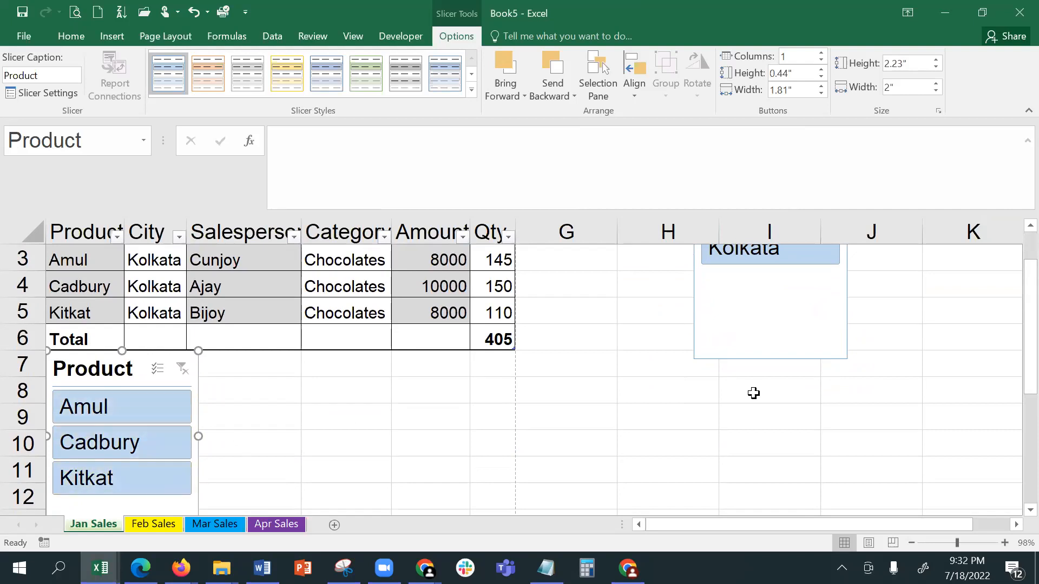
{"action": "scroll", "coordinate": [1014, 382], "scroll_direction": "up", "scroll_amount": 1}
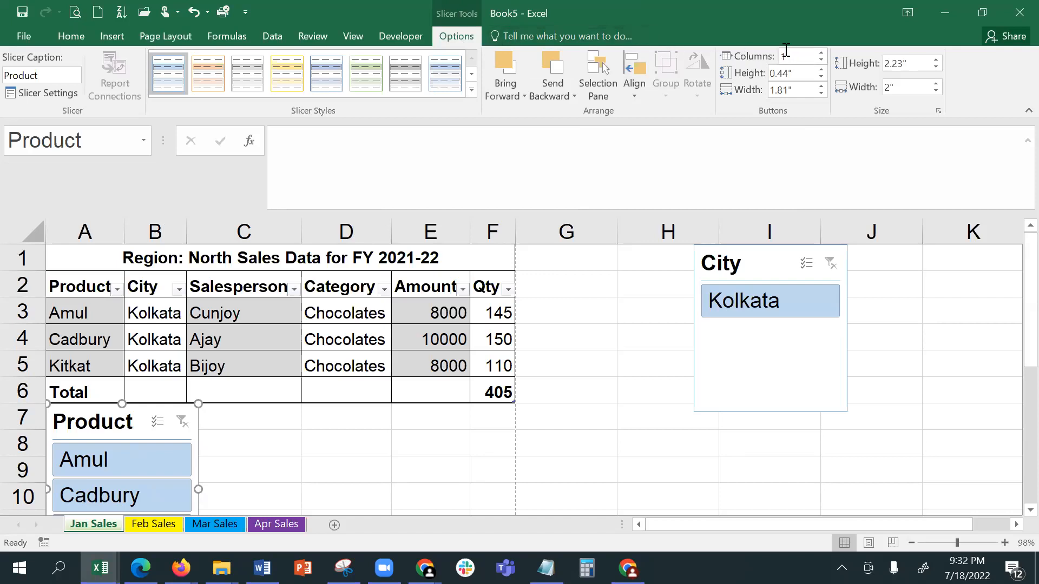
Step: Lay out the Product slicer's buttons in 3 columns and widen the slicer to about 4.5"
{"action": "left_click", "coordinate": [822, 53]}
{"action": "left_click", "coordinate": [822, 54]}
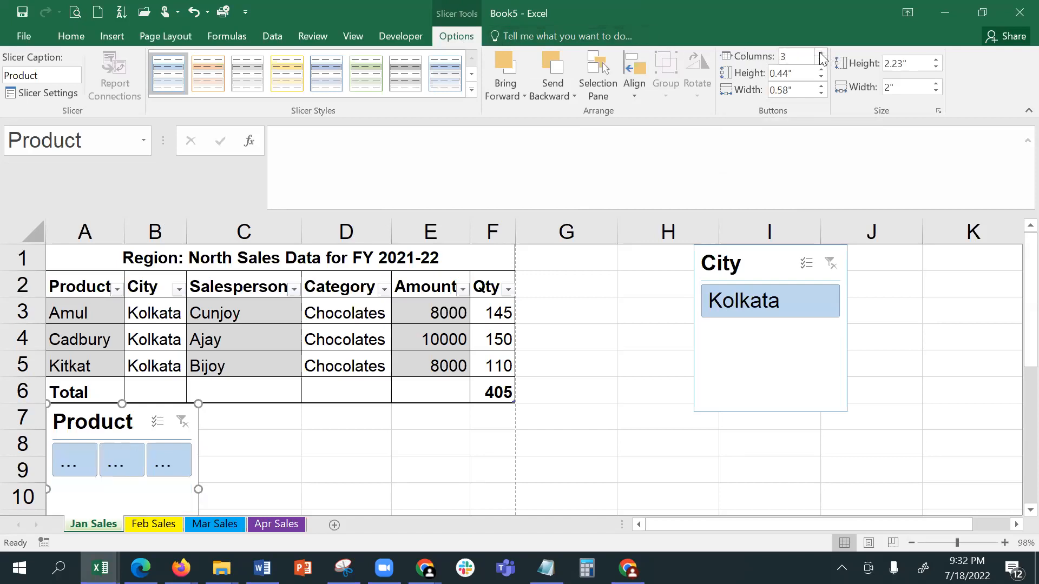
{"action": "left_click_drag", "start_coordinate": [198, 488], "coordinate": [389, 475]}
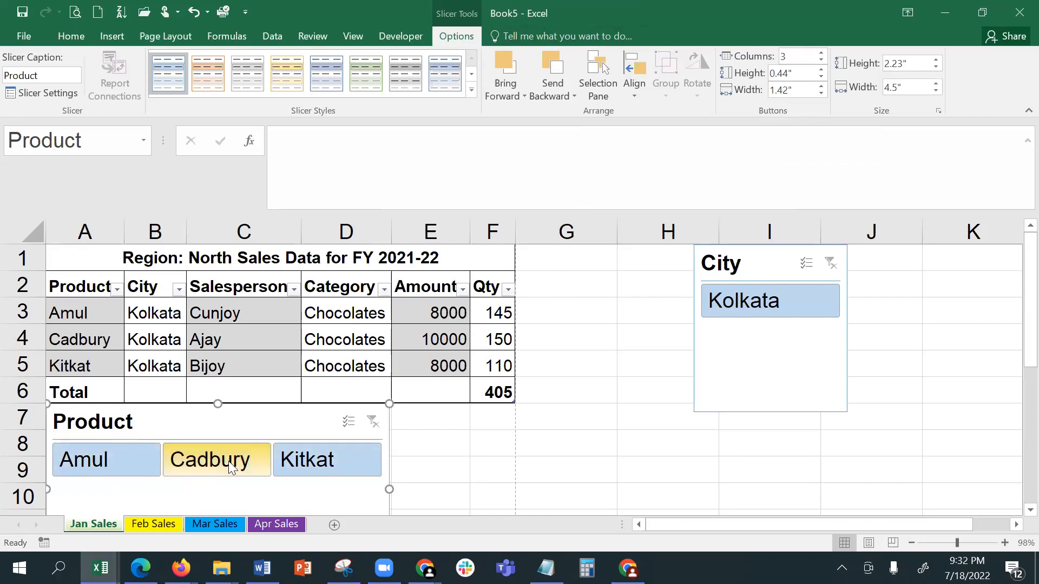
Step: Filter the sales table with the Product slicer by Kitkat, Cadbury and finally Amul, one product at a time
{"action": "left_click", "coordinate": [334, 459]}
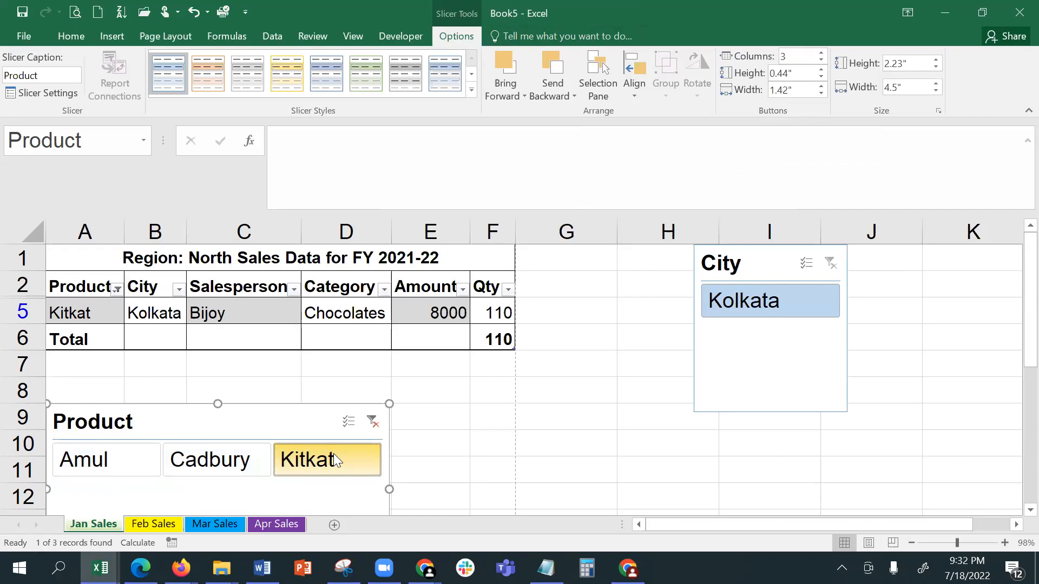
{"action": "left_click", "coordinate": [222, 460]}
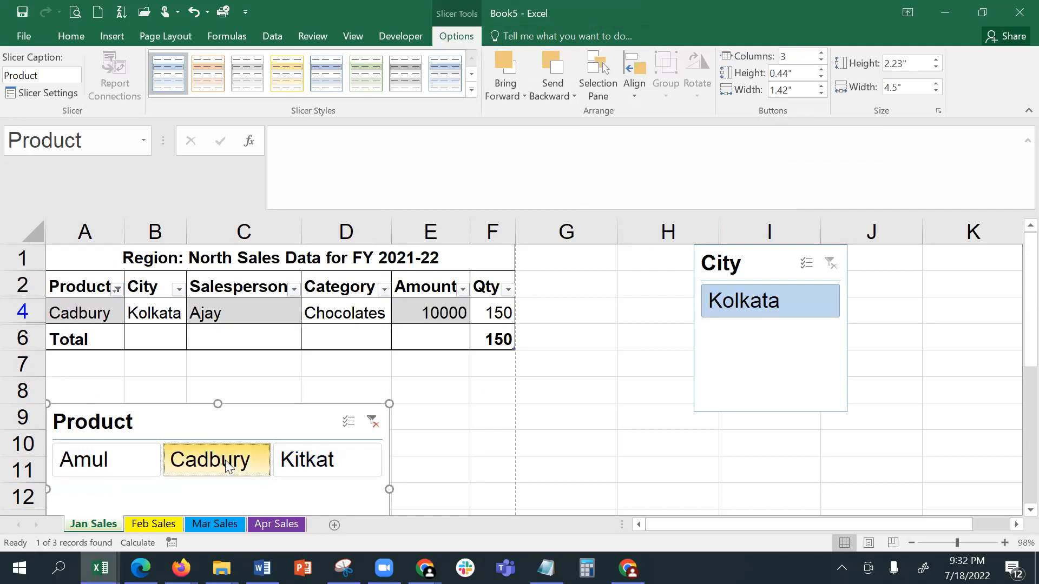
{"action": "left_click", "coordinate": [100, 466]}
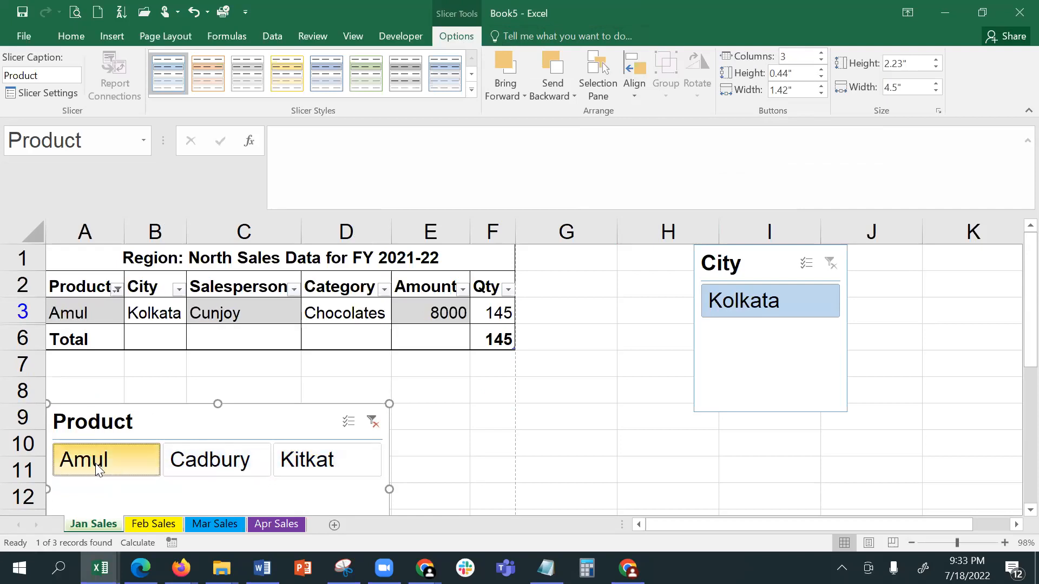
Step: Enable multi-select in the Product slicer, add Cadbury to the filter, and move the slicer up to just below the total row
{"action": "left_click", "coordinate": [348, 421]}
{"action": "left_click", "coordinate": [205, 459]}
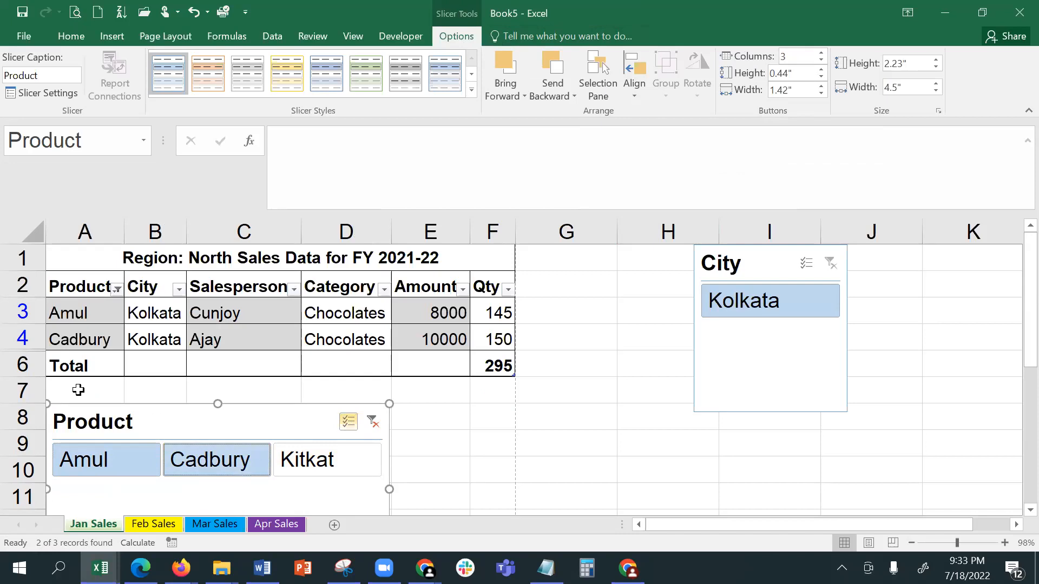
{"action": "left_click_drag", "start_coordinate": [139, 417], "coordinate": [142, 392]}
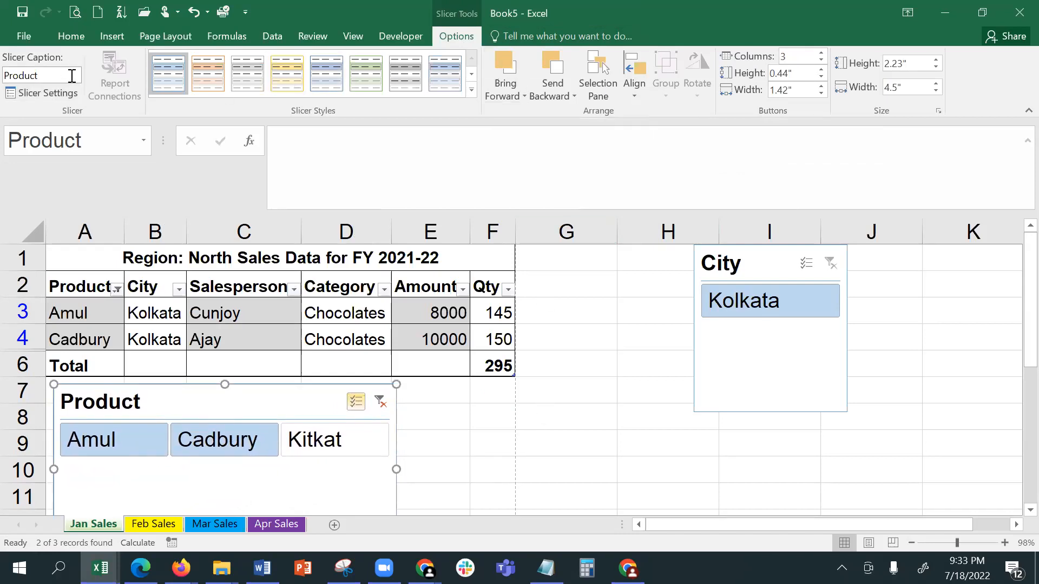
Step: Delete both the Product slicer and the City slicer from the Jan Sales sheet
{"action": "left_click", "coordinate": [72, 36]}
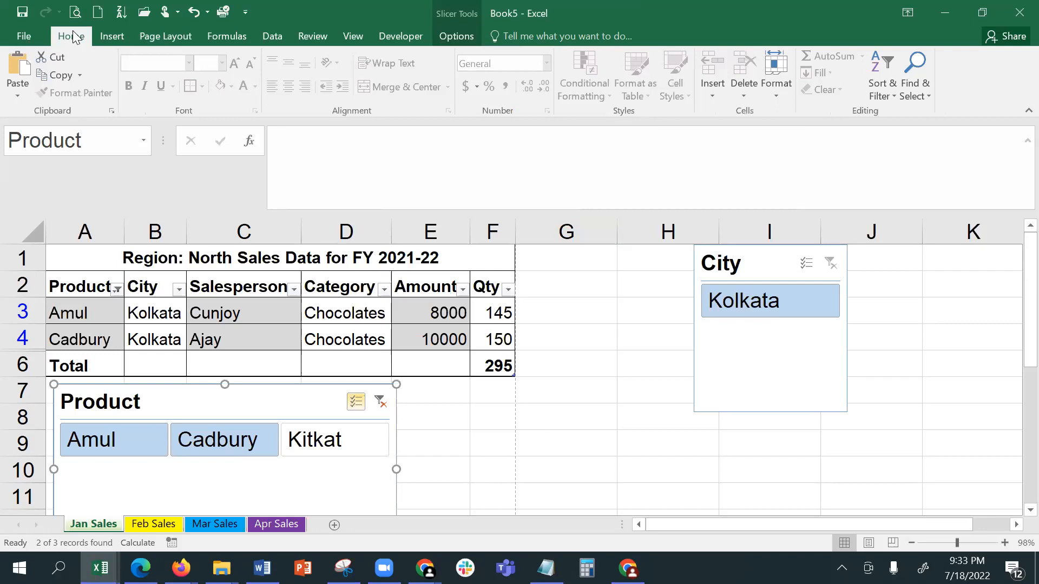
{"action": "left_click", "coordinate": [629, 337]}
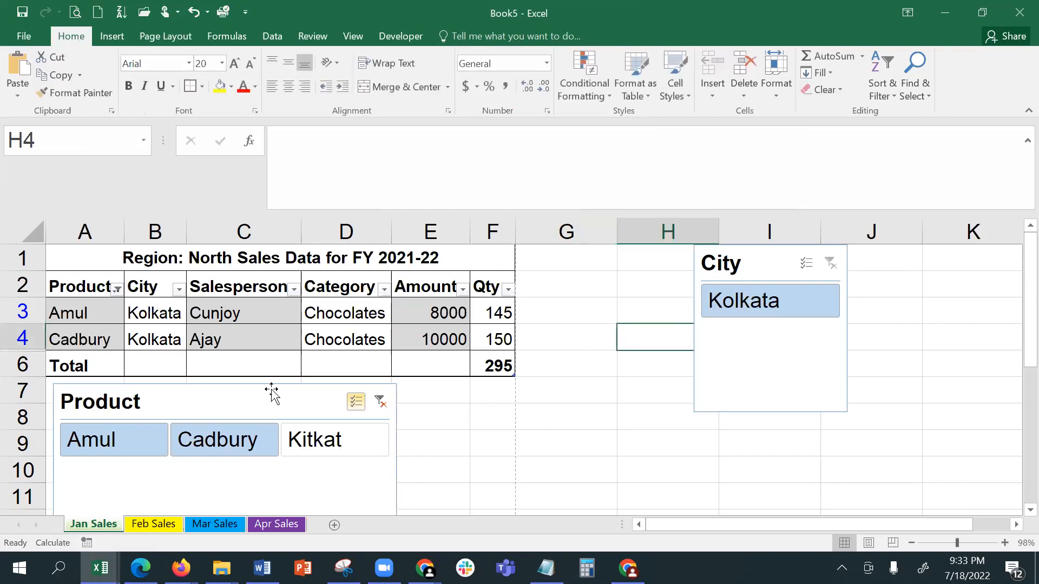
{"action": "left_click", "coordinate": [297, 393]}
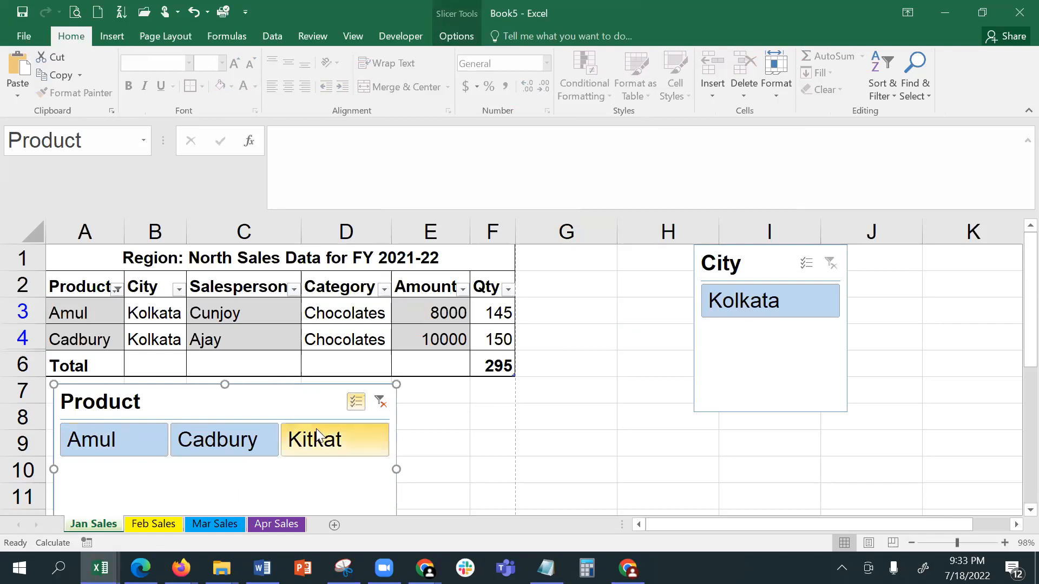
{"action": "key", "text": "Delete"}
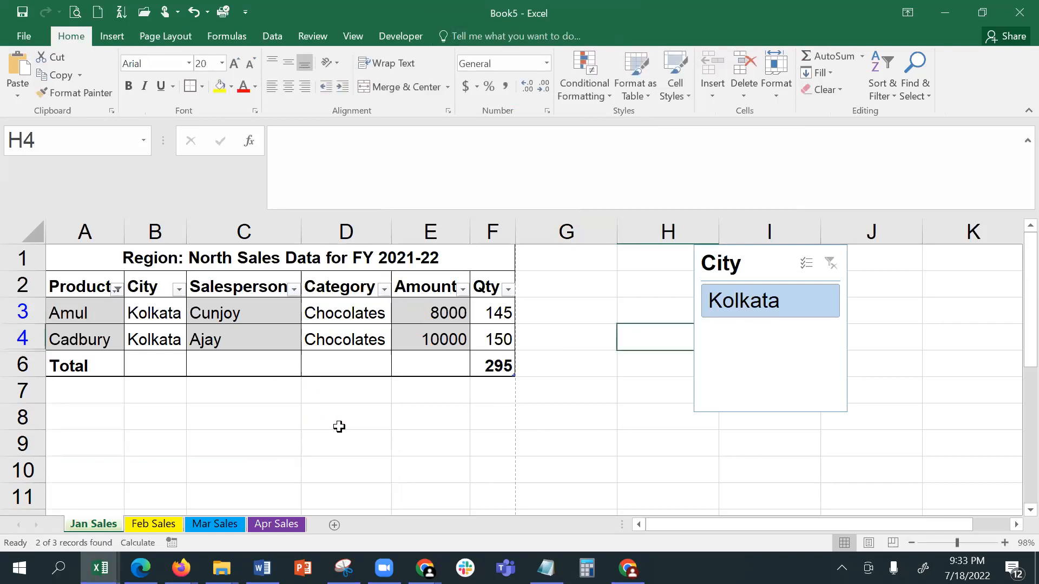
{"action": "left_click", "coordinate": [771, 264]}
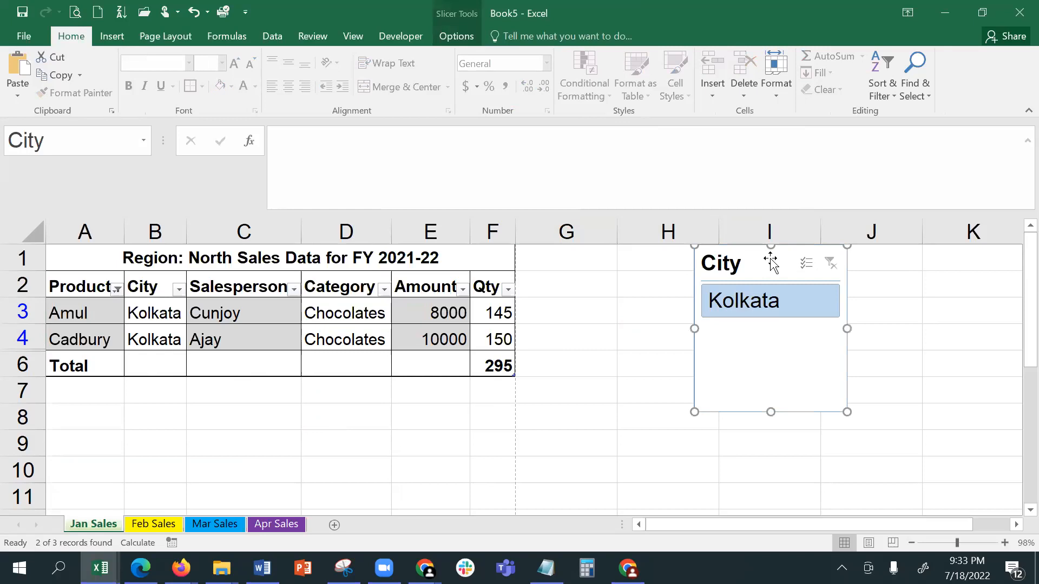
{"action": "key", "text": "Delete"}
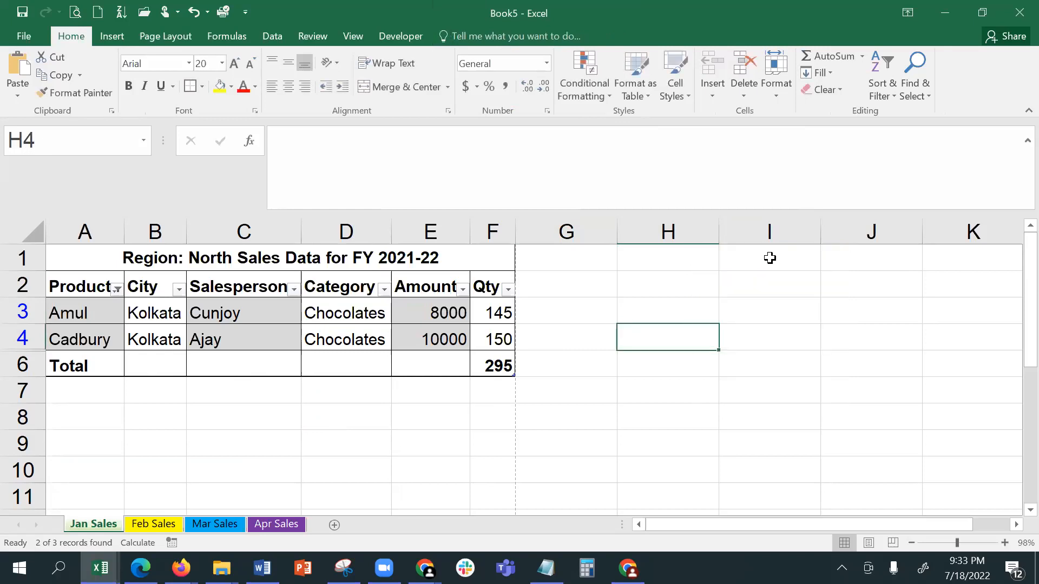
Step: Examine the design tools and style options available when a cell of the sales table is selected versus a cell outside it
{"action": "left_click", "coordinate": [589, 254]}
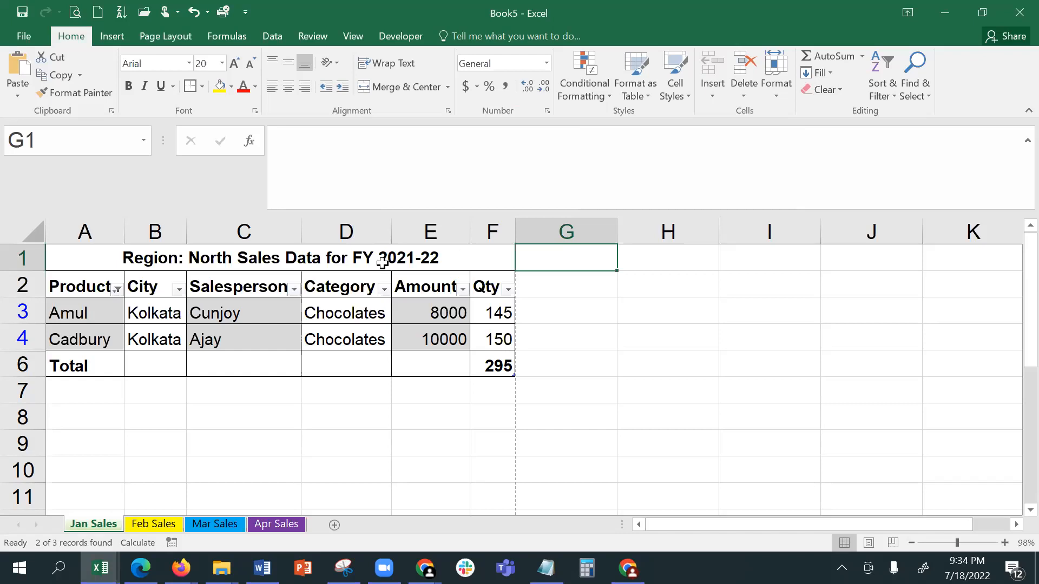
{"action": "left_click", "coordinate": [306, 271]}
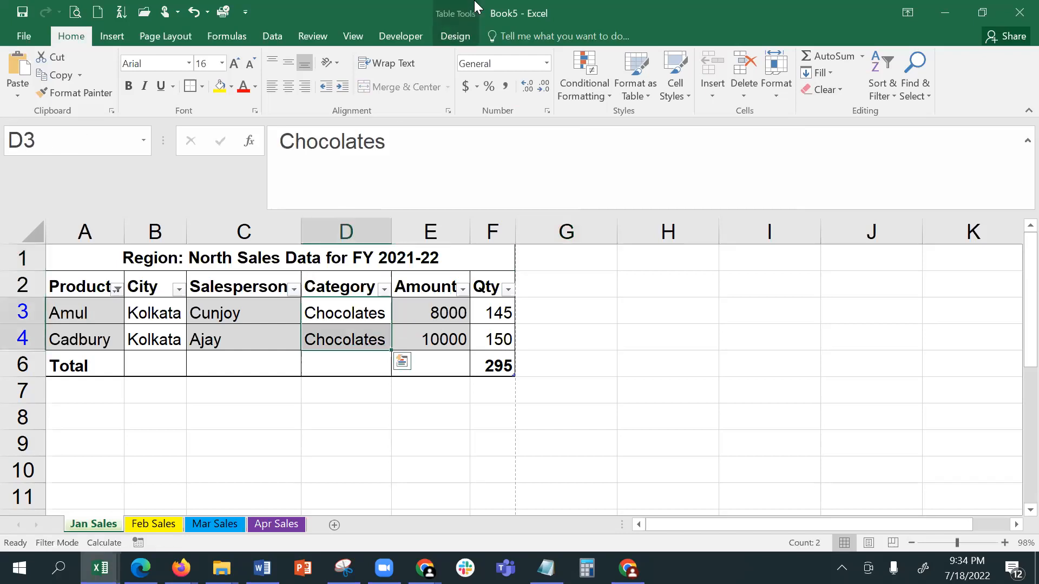
{"action": "left_click", "coordinate": [461, 36]}
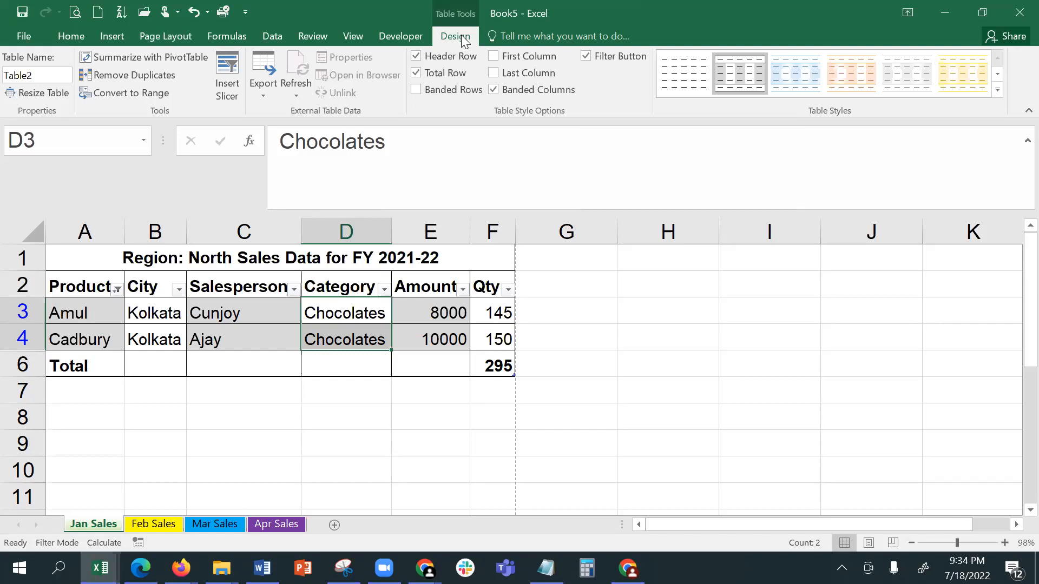
{"action": "left_click", "coordinate": [643, 329]}
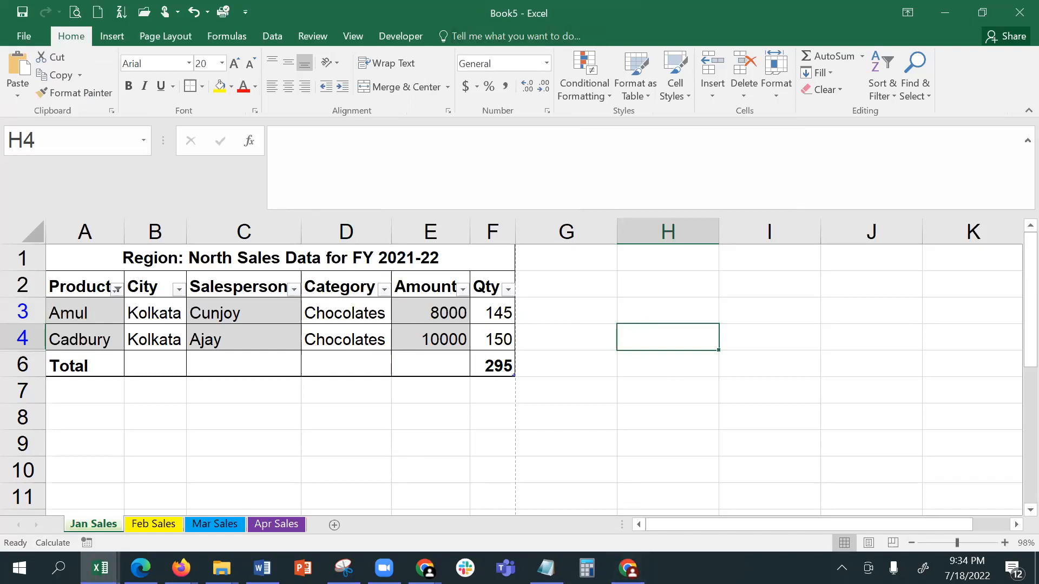
{"action": "left_click", "coordinate": [552, 300]}
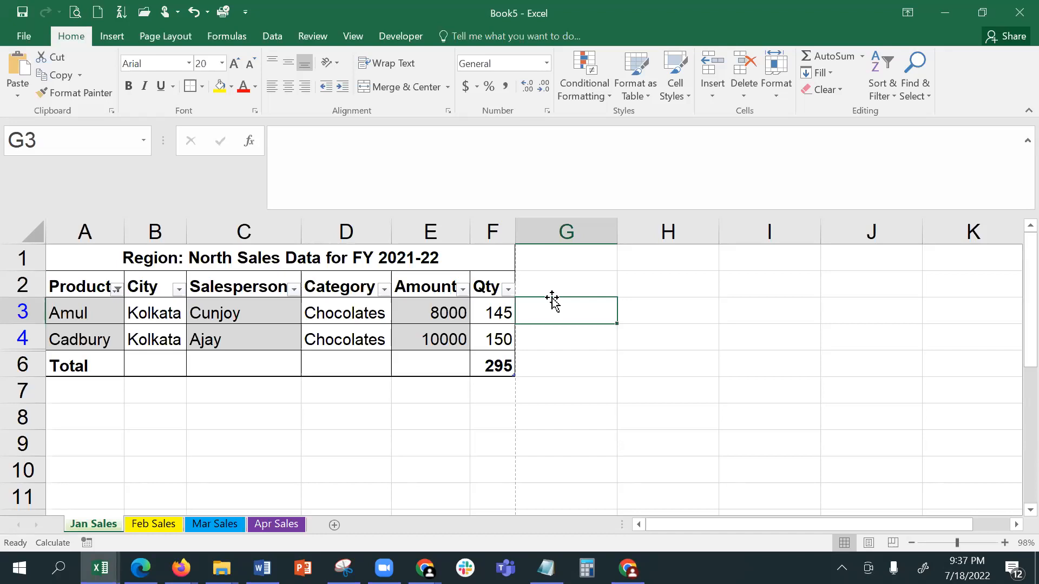
{"action": "left_click", "coordinate": [334, 304]}
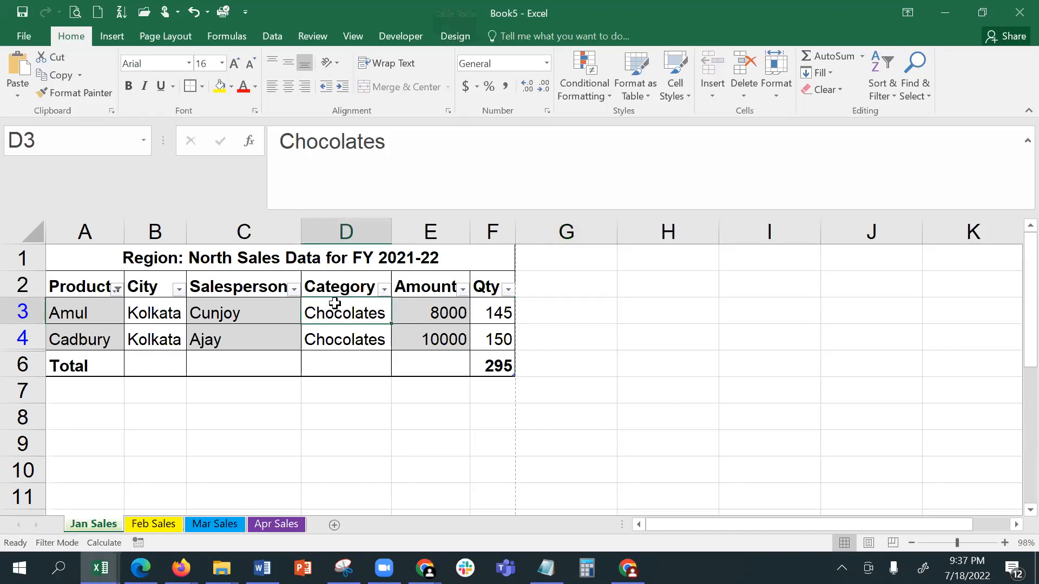
{"action": "left_click", "coordinate": [452, 33]}
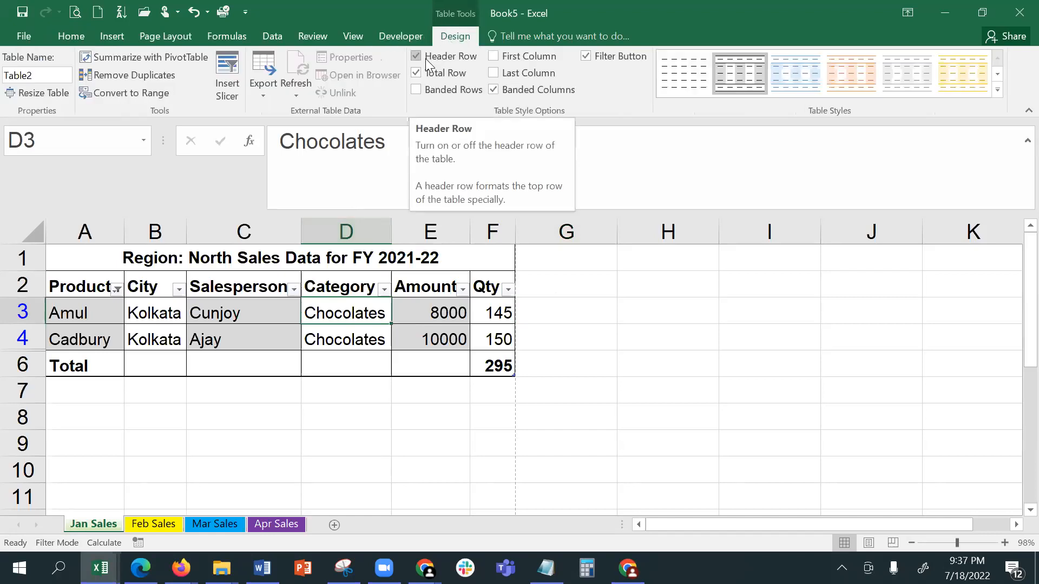
{"action": "left_click", "coordinate": [62, 41]}
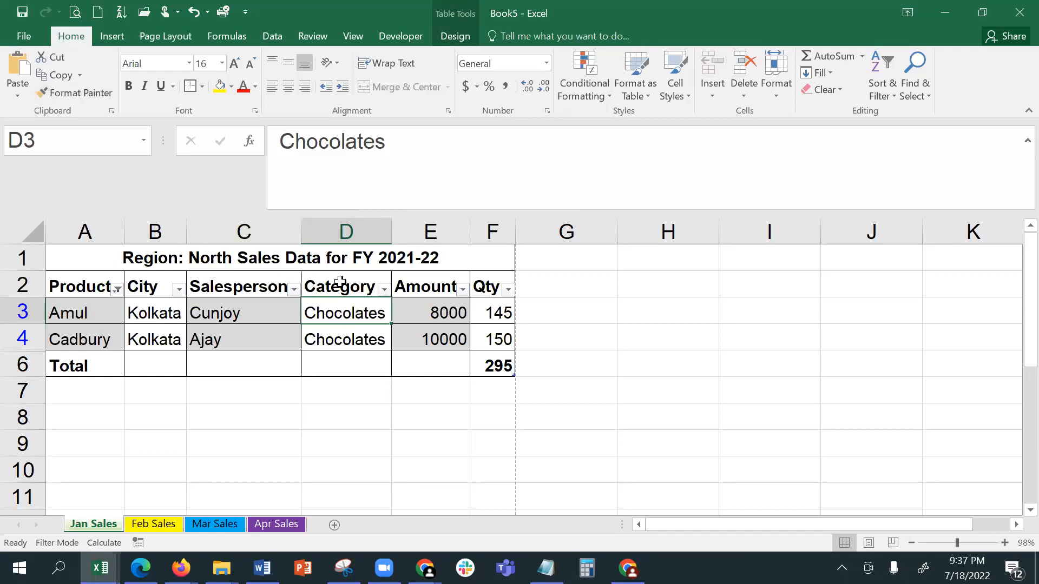
{"action": "left_click", "coordinate": [456, 38]}
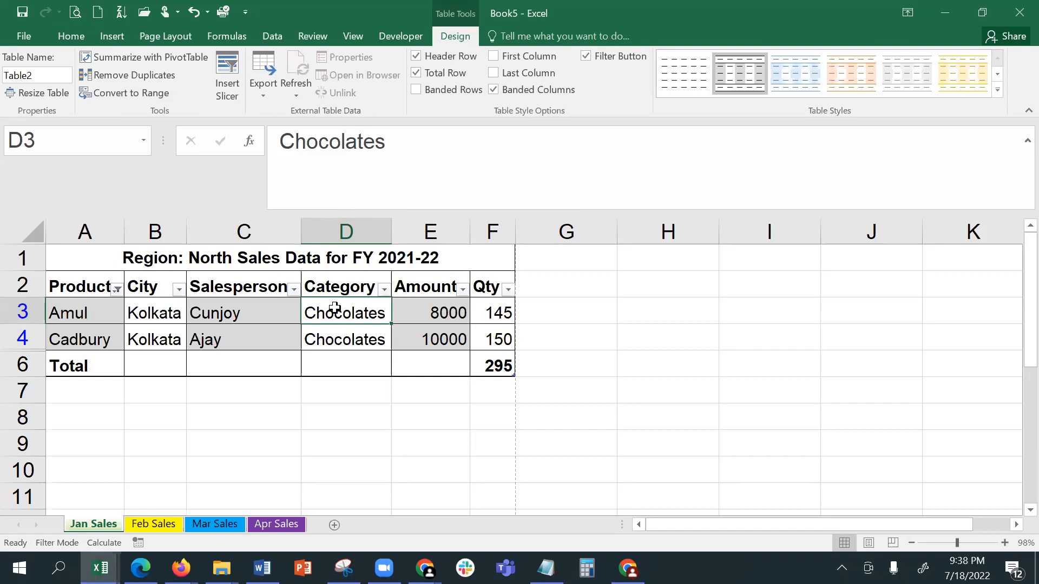
{"action": "left_click", "coordinate": [630, 326]}
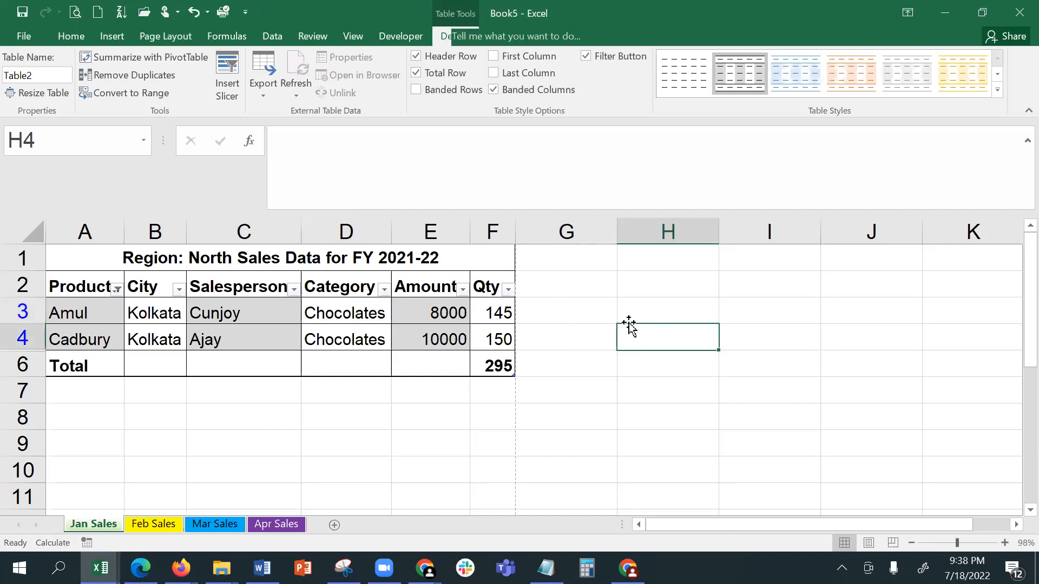
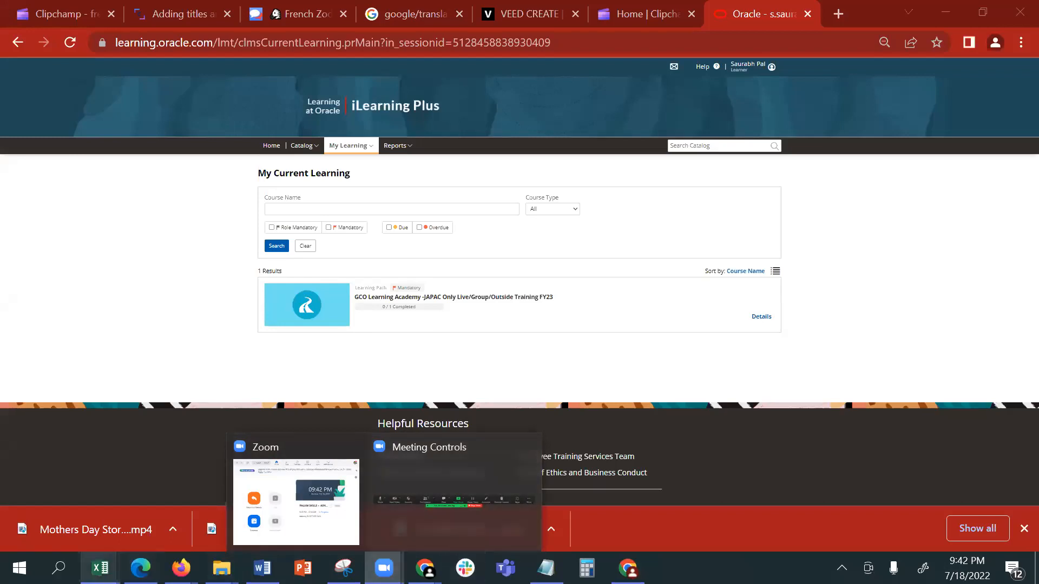
Step: Switch from the browser back to the Book5 workbook in Excel
{"action": "left_click", "coordinate": [864, 524]}
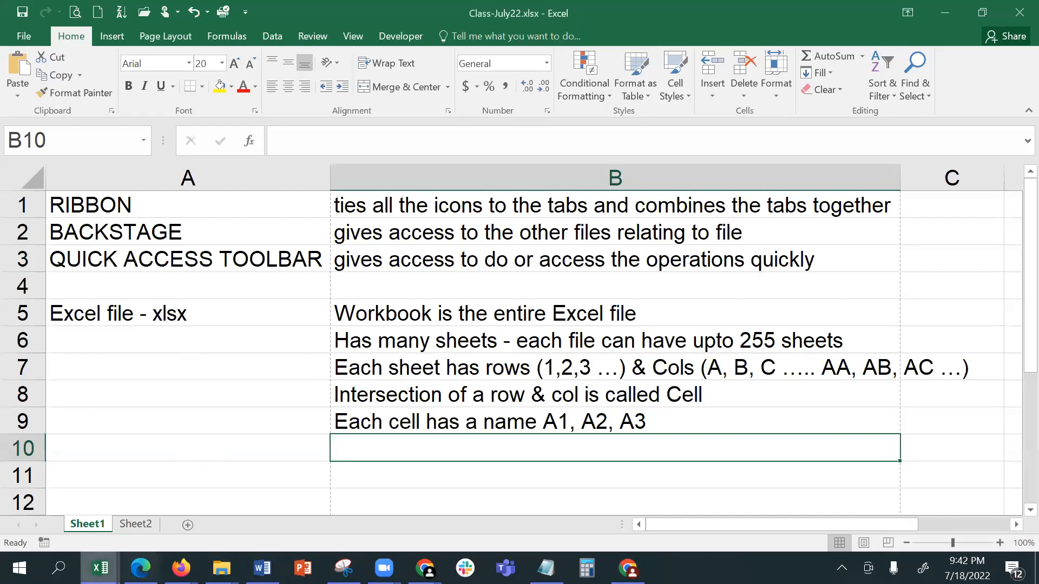
{"action": "mouse_move", "coordinate": [101, 569]}
{"action": "left_click", "coordinate": [989, 479]}
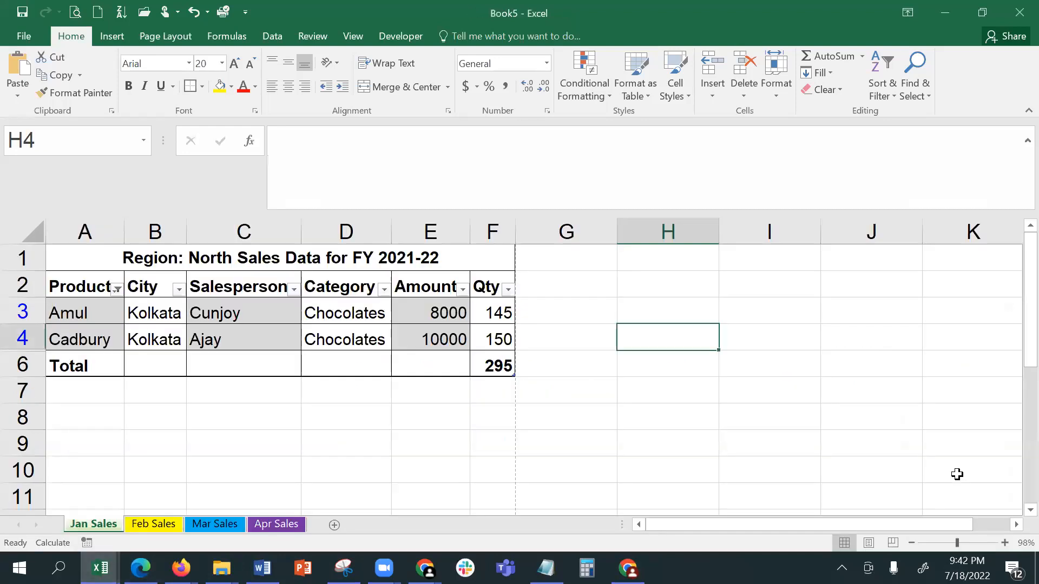
Step: Change the city in the Cadbury row, cell B4, to Kolkatta
{"action": "left_click", "coordinate": [155, 339]}
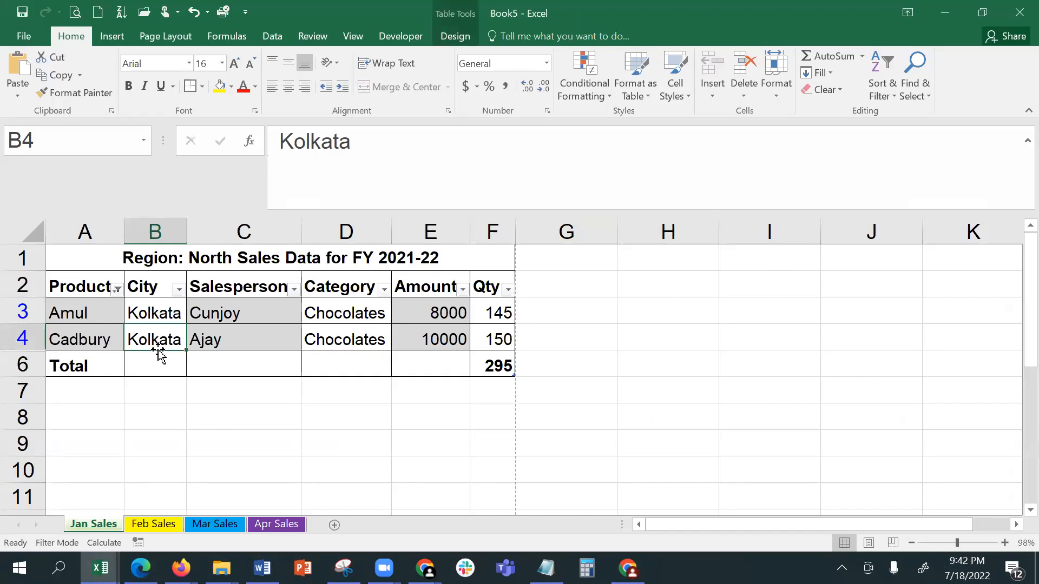
{"action": "left_click", "coordinate": [331, 144]}
{"action": "type", "text": "t"}
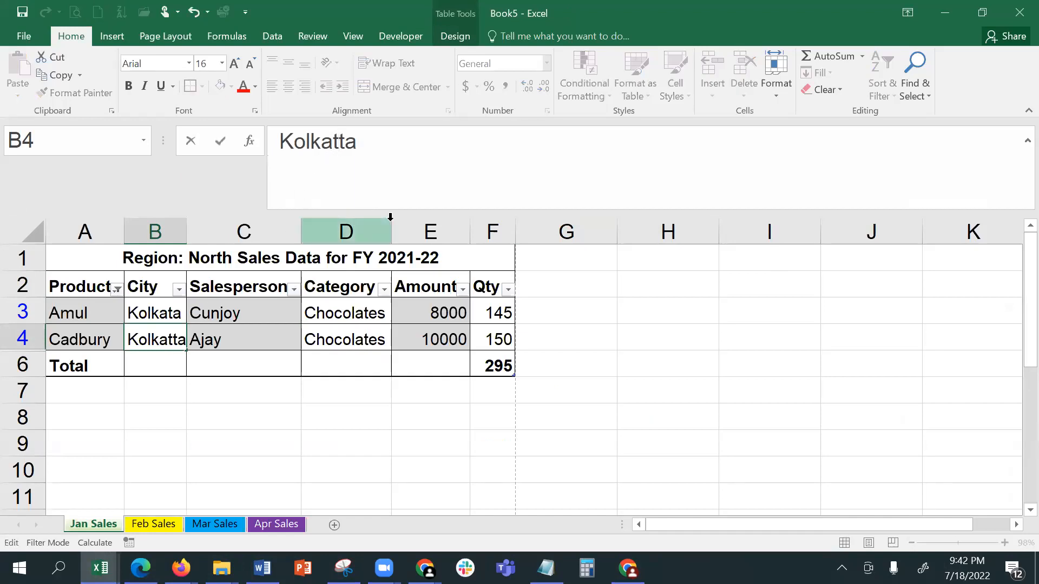
{"action": "key", "text": "Return"}
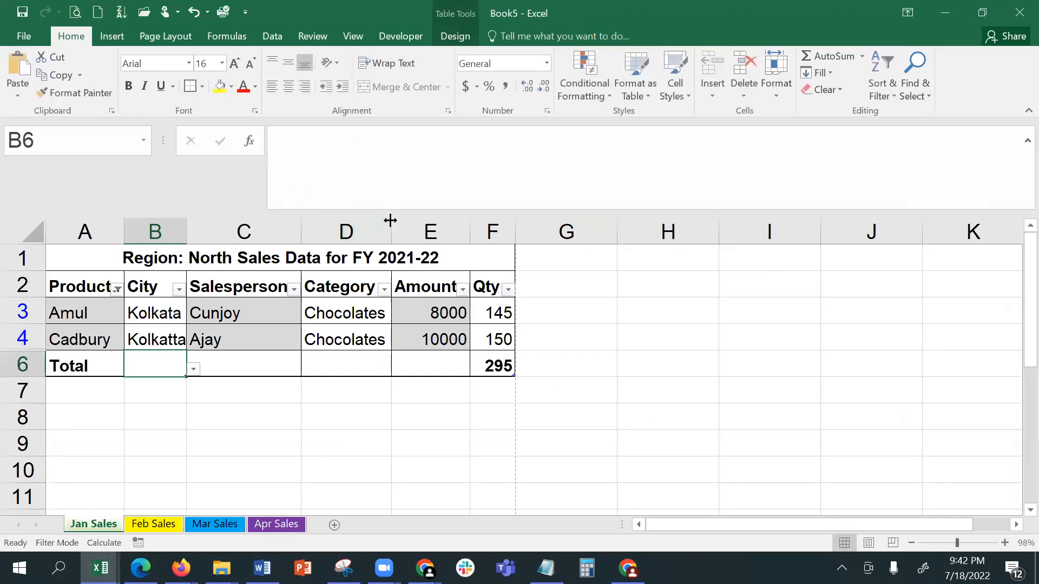
Step: Fill cell B4 in the Cadbury row with the standard red color
{"action": "left_click", "coordinate": [128, 333]}
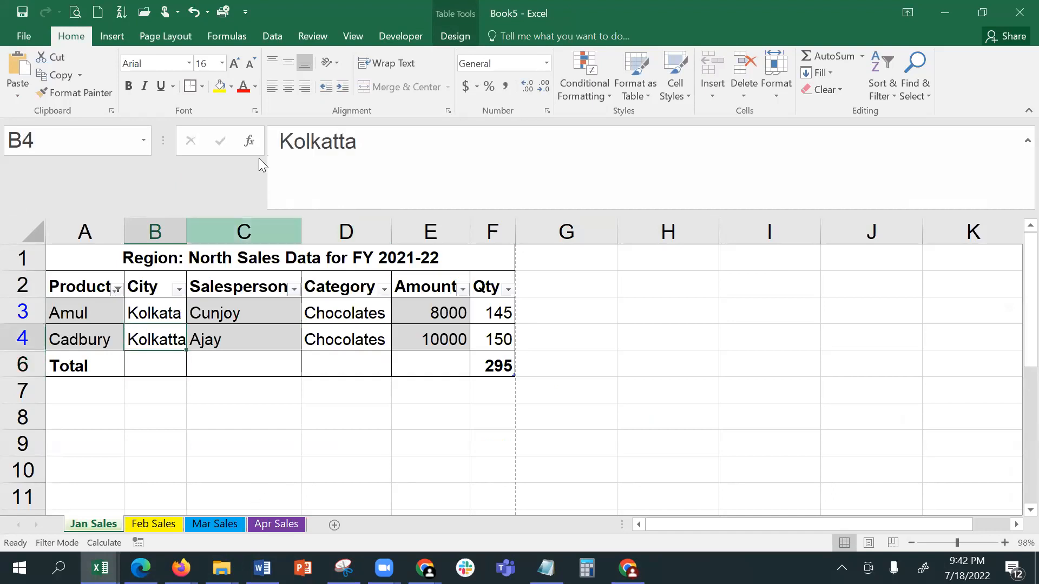
{"action": "left_click", "coordinate": [231, 87]}
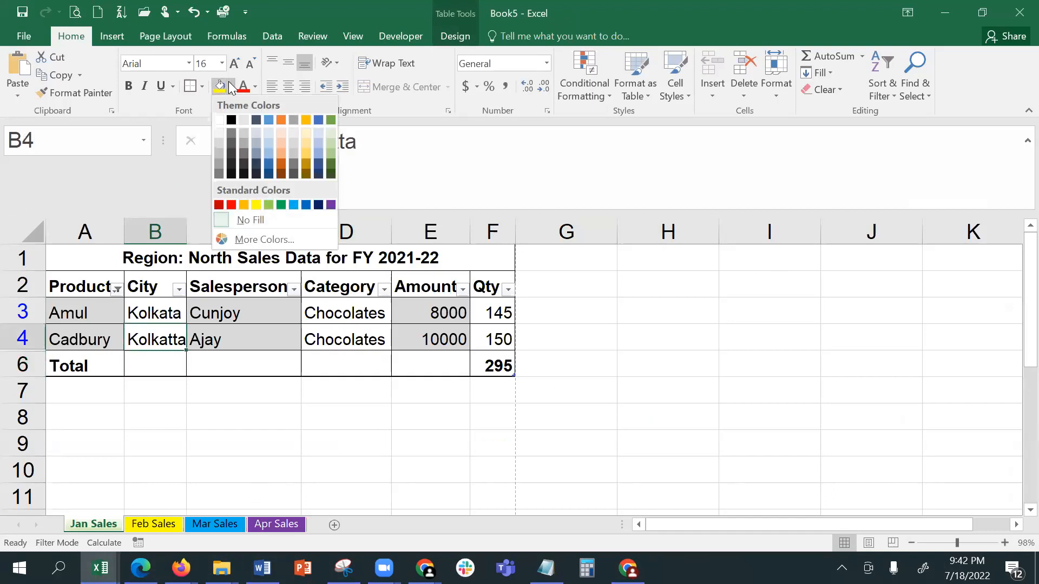
{"action": "left_click", "coordinate": [231, 205]}
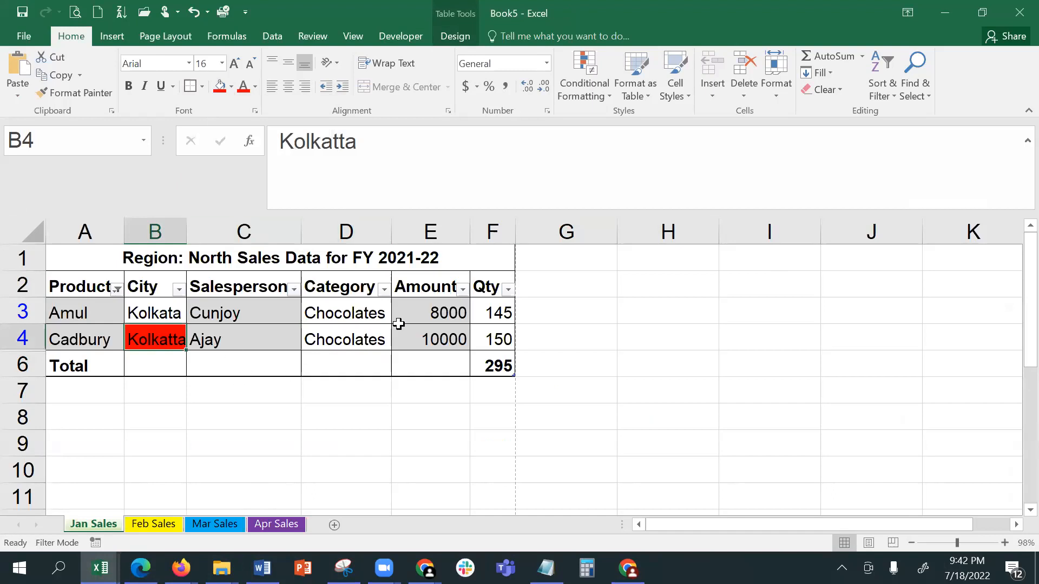
Step: Make the text in cell B4 bold and italic at size 20, and auto-fit the width of column B
{"action": "left_click", "coordinate": [173, 397]}
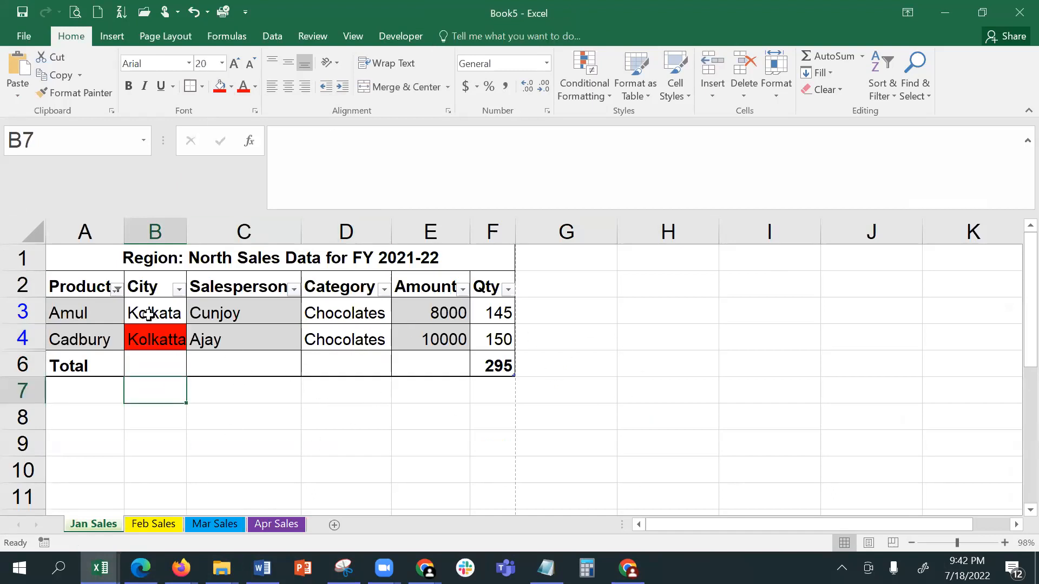
{"action": "left_click", "coordinate": [156, 339]}
{"action": "left_click", "coordinate": [129, 87]}
{"action": "left_click", "coordinate": [144, 87]}
{"action": "left_click", "coordinate": [234, 63]}
{"action": "left_click", "coordinate": [235, 63]}
{"action": "double_click", "coordinate": [190, 220]}
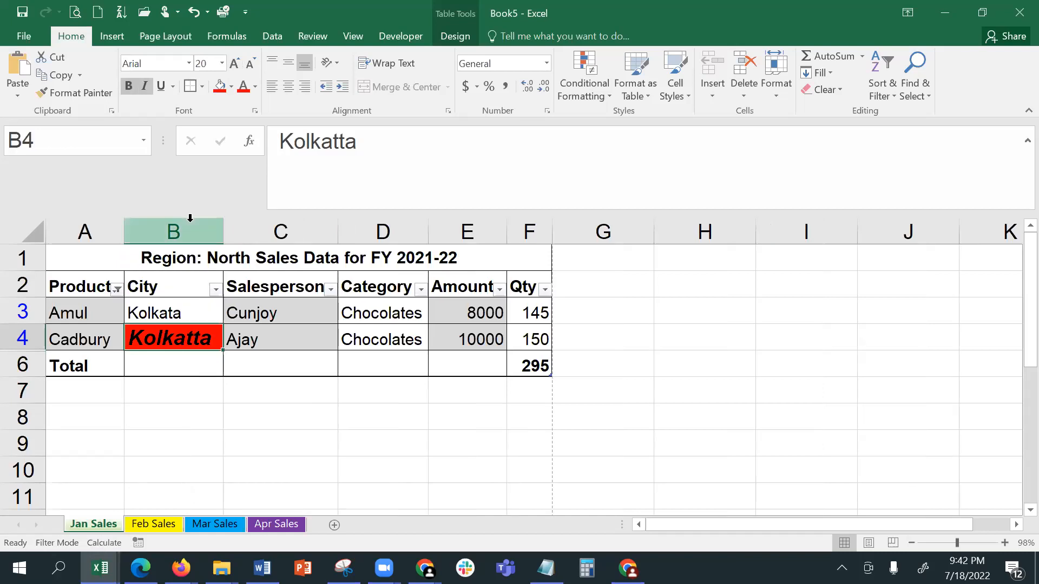
Step: Change the category in the Cadbury row, cell D4, to Chocolaates and auto-fit the width of column D
{"action": "left_click", "coordinate": [388, 340]}
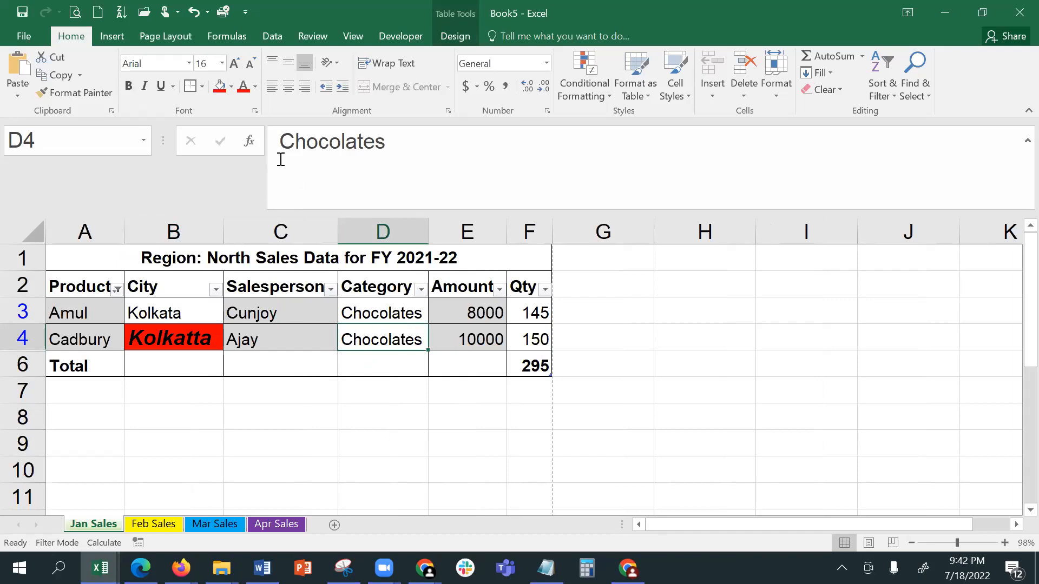
{"action": "left_click", "coordinate": [356, 148]}
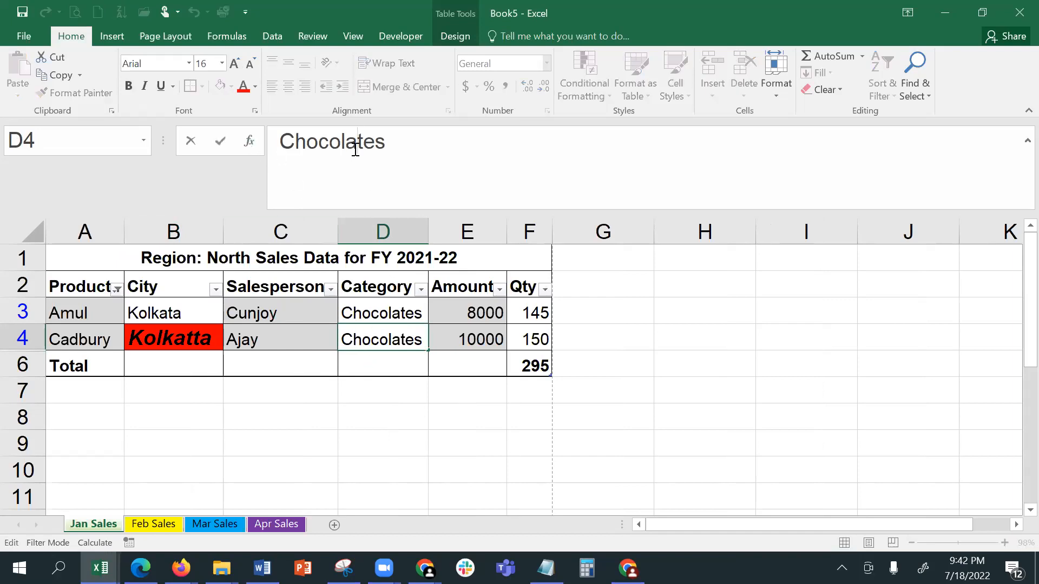
{"action": "type", "text": "a"}
{"action": "key", "text": "Return"}
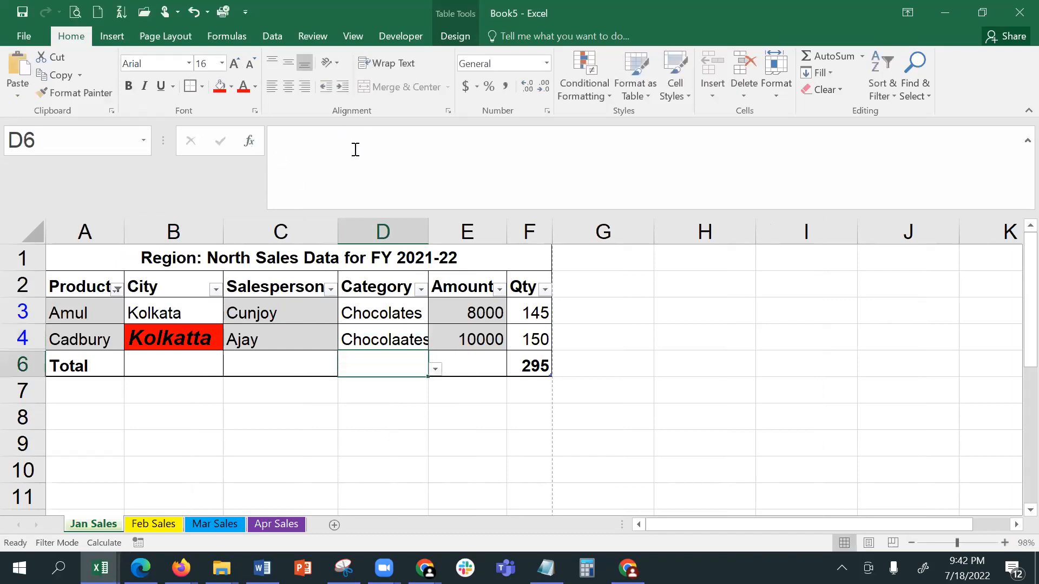
{"action": "double_click", "coordinate": [427, 243]}
Step: Fill cell D4 with red, make its text bold and italic at size 20, and auto-fit column D
{"action": "left_click", "coordinate": [394, 335]}
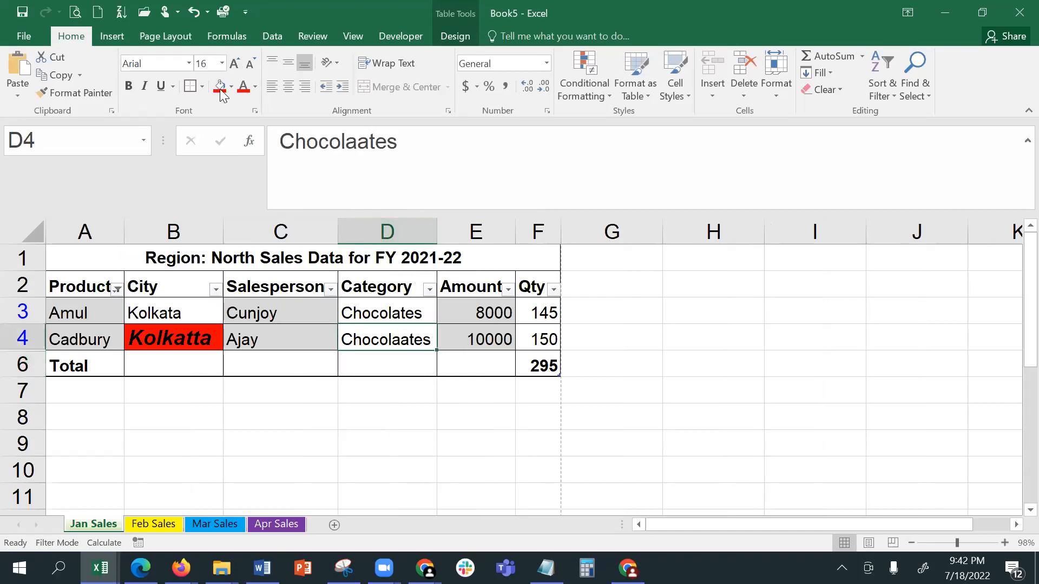
{"action": "left_click", "coordinate": [220, 87]}
{"action": "left_click", "coordinate": [129, 86]}
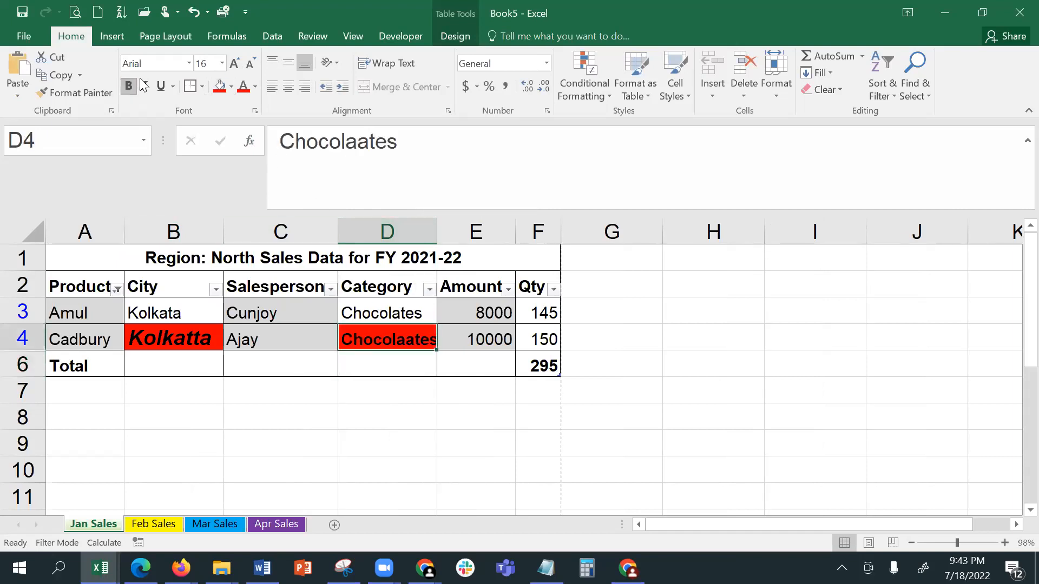
{"action": "left_click", "coordinate": [235, 64]}
{"action": "left_click", "coordinate": [235, 64]}
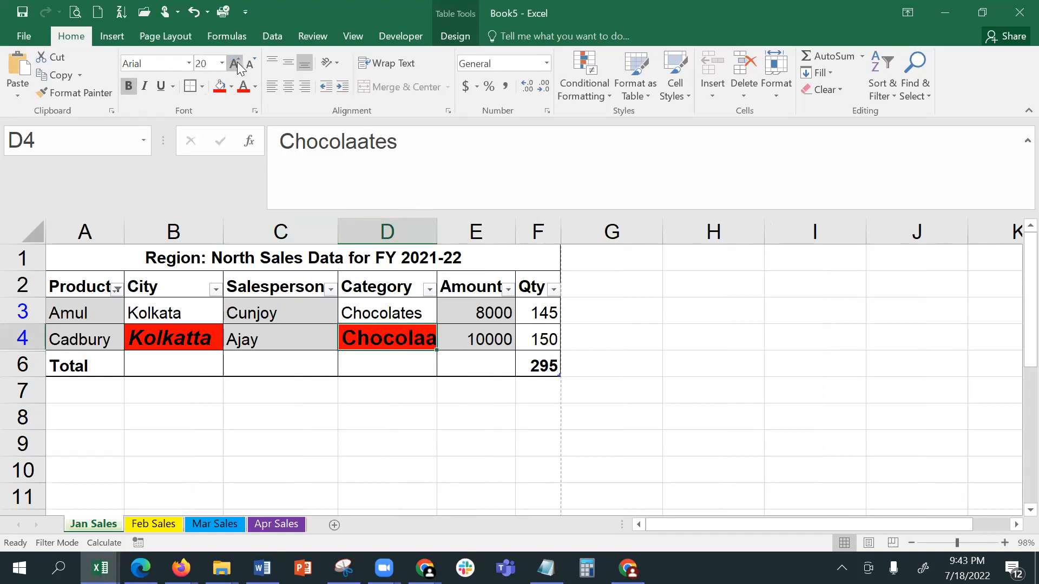
{"action": "left_click", "coordinate": [145, 87]}
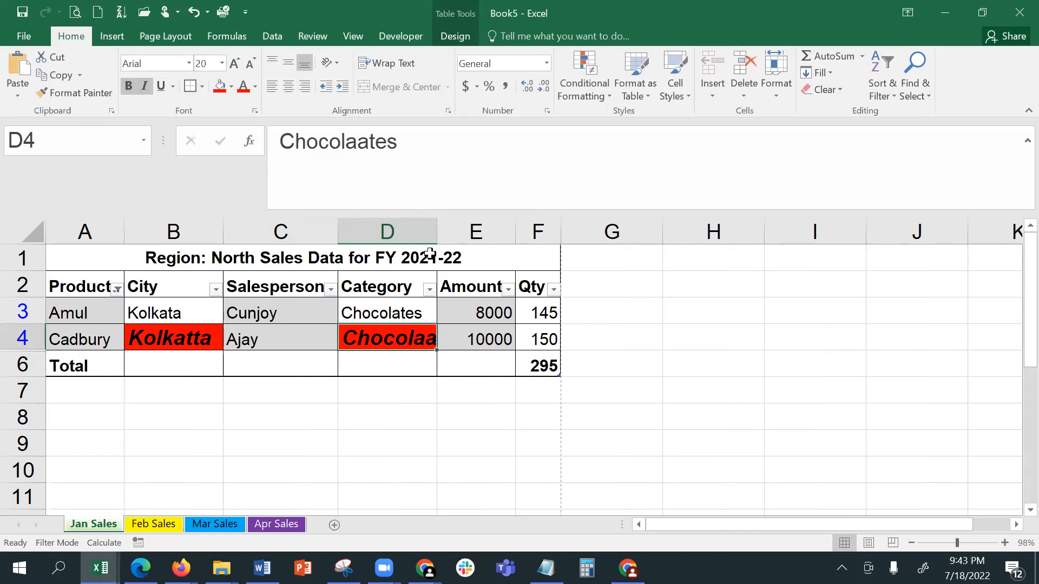
{"action": "double_click", "coordinate": [436, 231]}
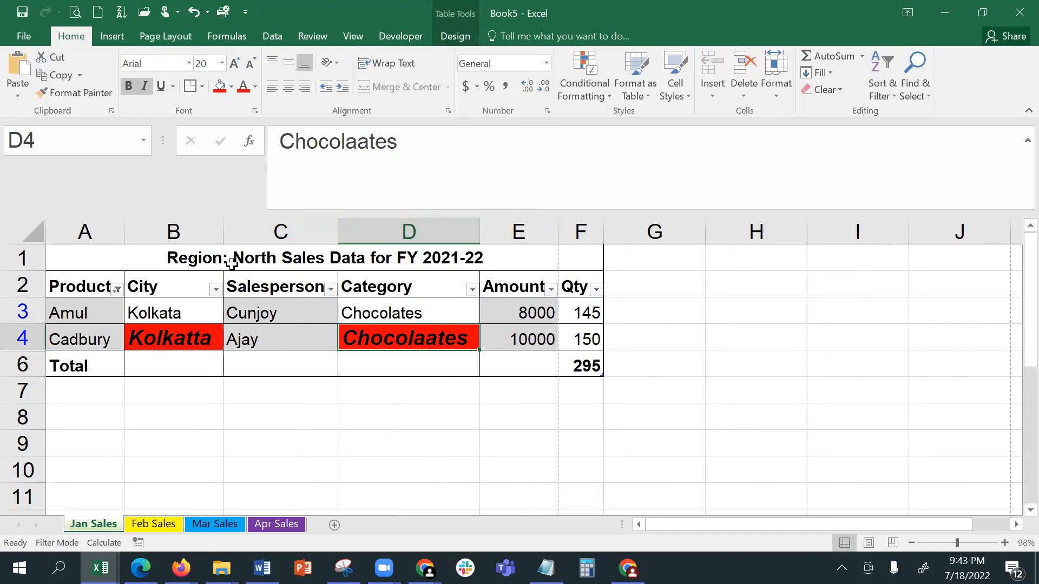
Step: Reset the Product filter to select all products in the sales table
{"action": "left_click", "coordinate": [117, 289]}
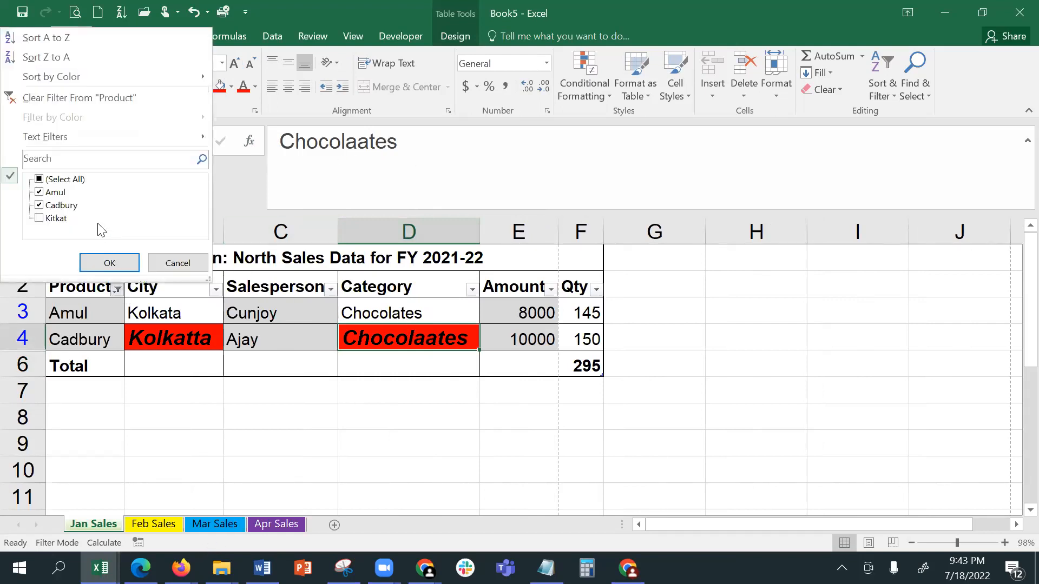
{"action": "left_click", "coordinate": [63, 179]}
{"action": "left_click", "coordinate": [108, 263]}
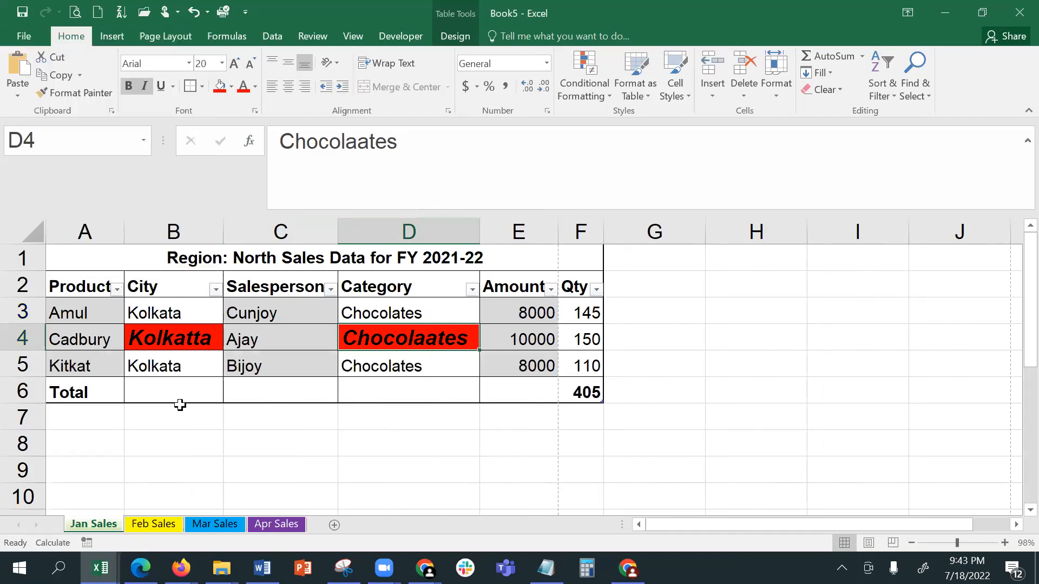
{"action": "left_click", "coordinate": [195, 432]}
Step: Change the product name in cell A5 to Kitkaat
{"action": "left_click", "coordinate": [93, 365]}
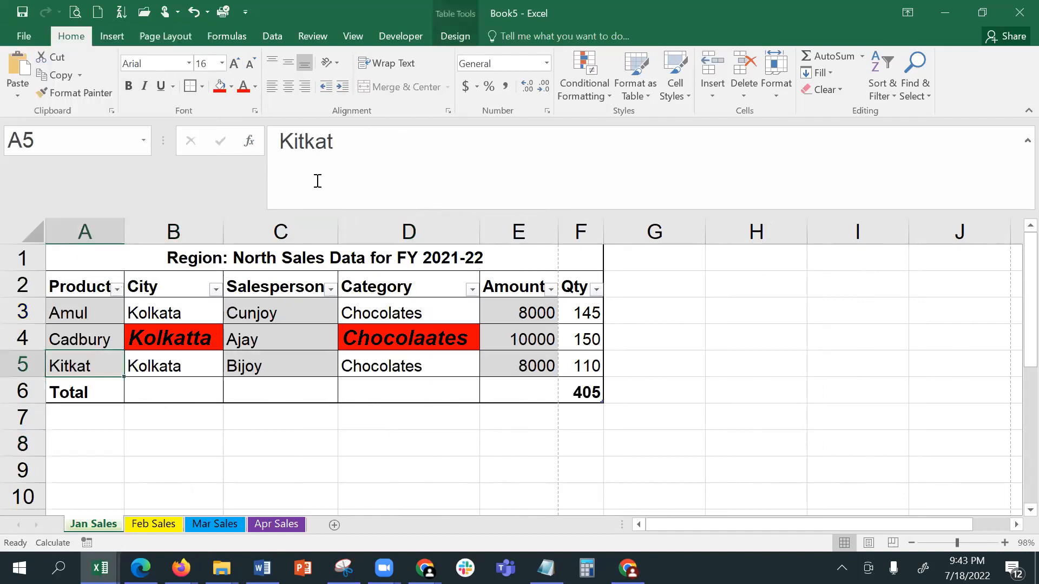
{"action": "left_click", "coordinate": [333, 140]}
{"action": "type", "text": "a"}
{"action": "key", "text": "Return"}
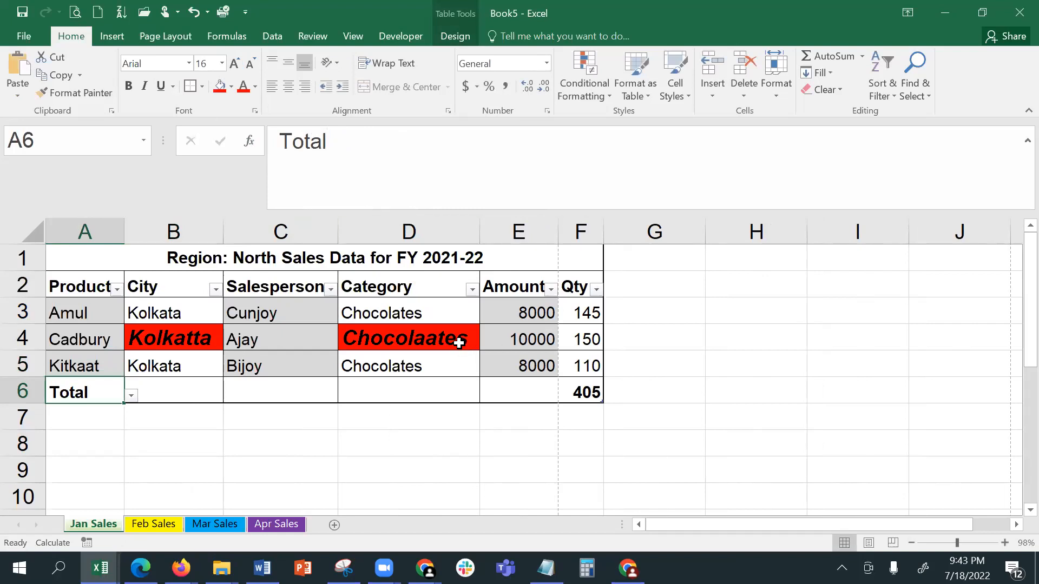
Step: Copy the formatting of cell D4 to cell A5 with Format Painter, and widen column A slightly
{"action": "left_click", "coordinate": [390, 334]}
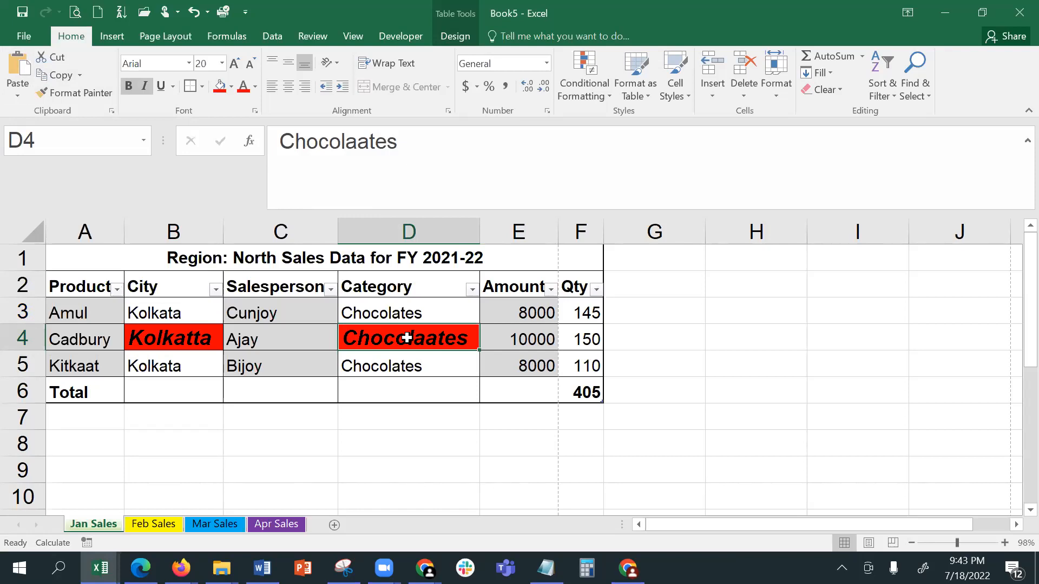
{"action": "left_click", "coordinate": [94, 93]}
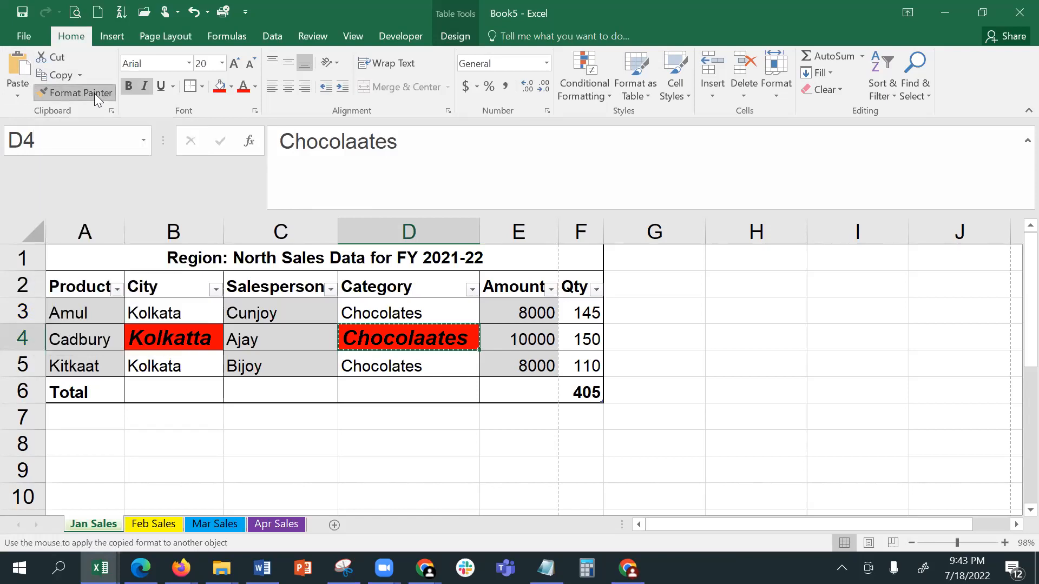
{"action": "left_click", "coordinate": [83, 363]}
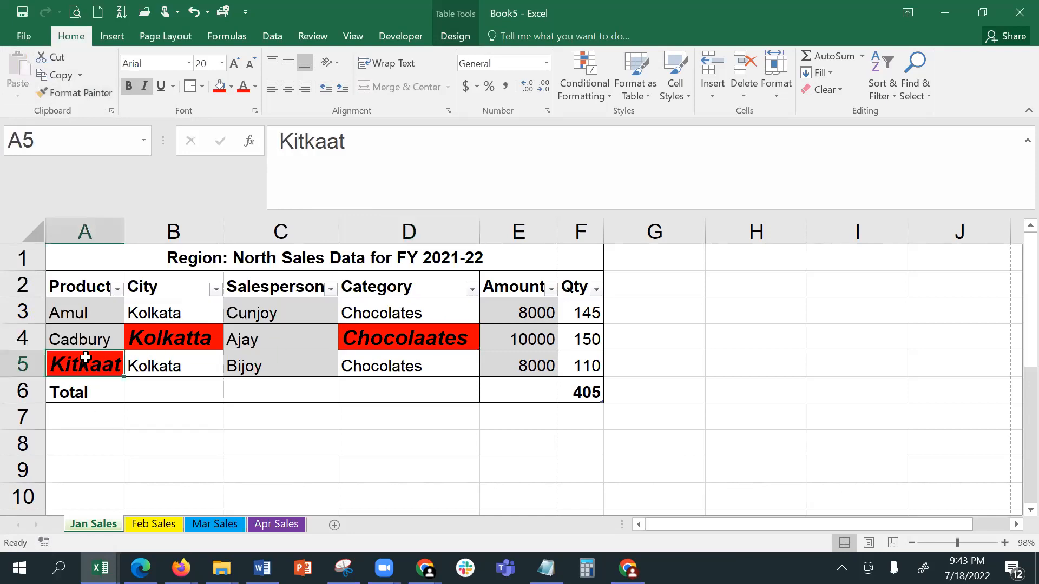
{"action": "left_click_drag", "start_coordinate": [124, 229], "coordinate": [132, 228]}
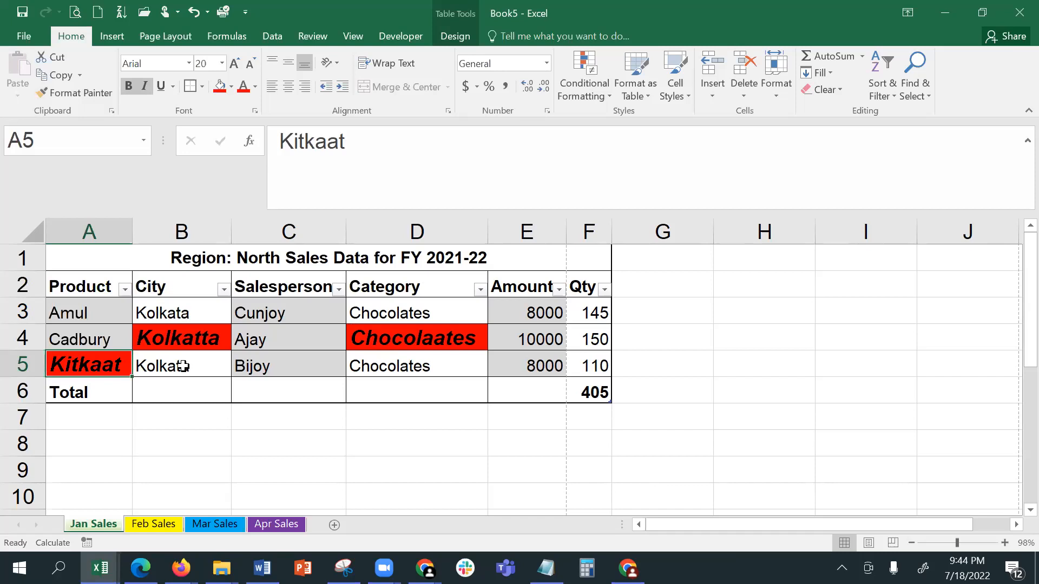
Step: Paint the formatting of cell A5 repeatedly onto cells A3, C4, E4, F4, D5 and B5, and auto-fit column F
{"action": "left_click", "coordinate": [77, 94]}
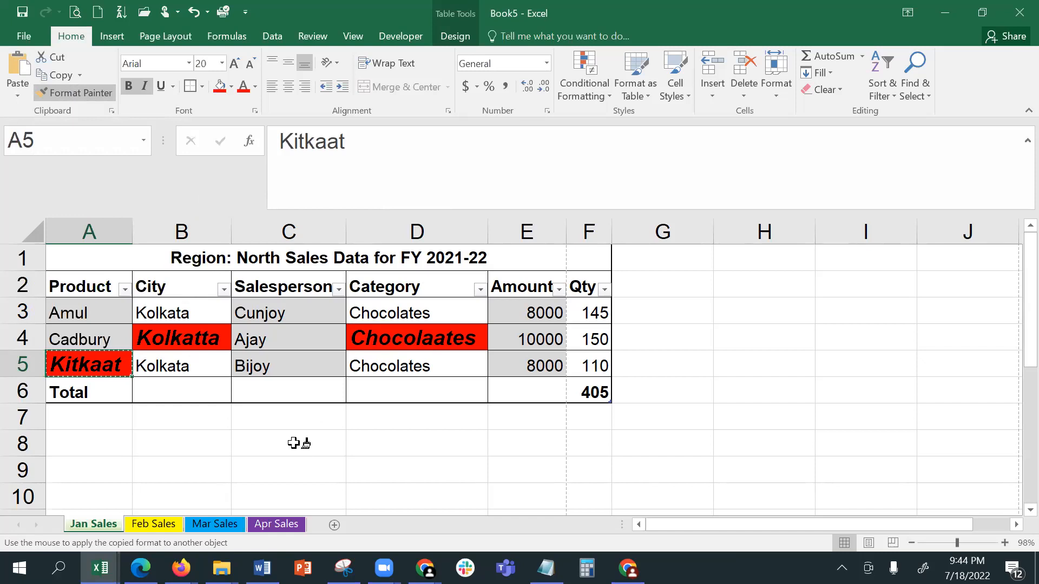
{"action": "left_click", "coordinate": [88, 310]}
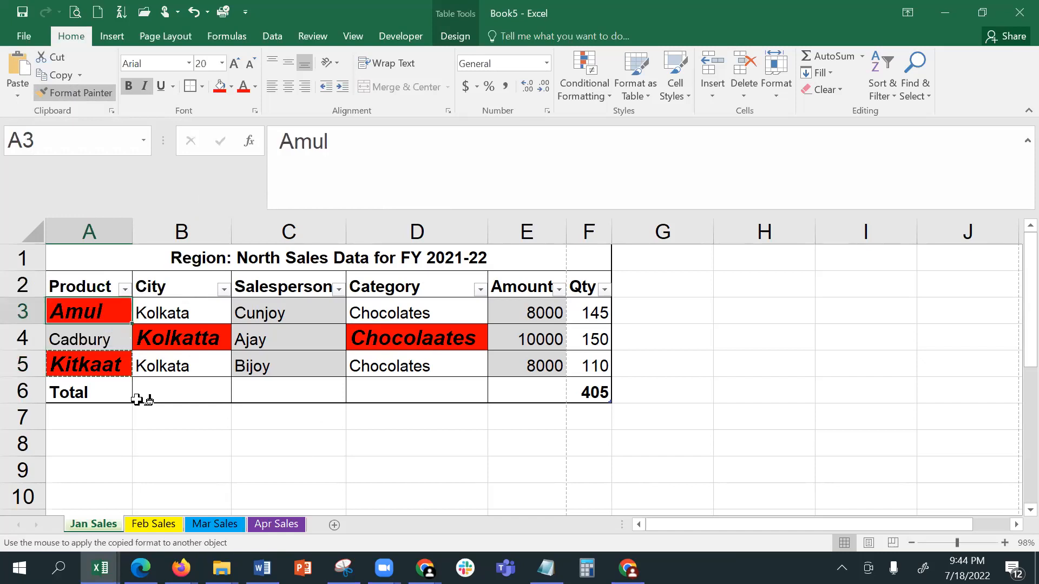
{"action": "left_click", "coordinate": [250, 340]}
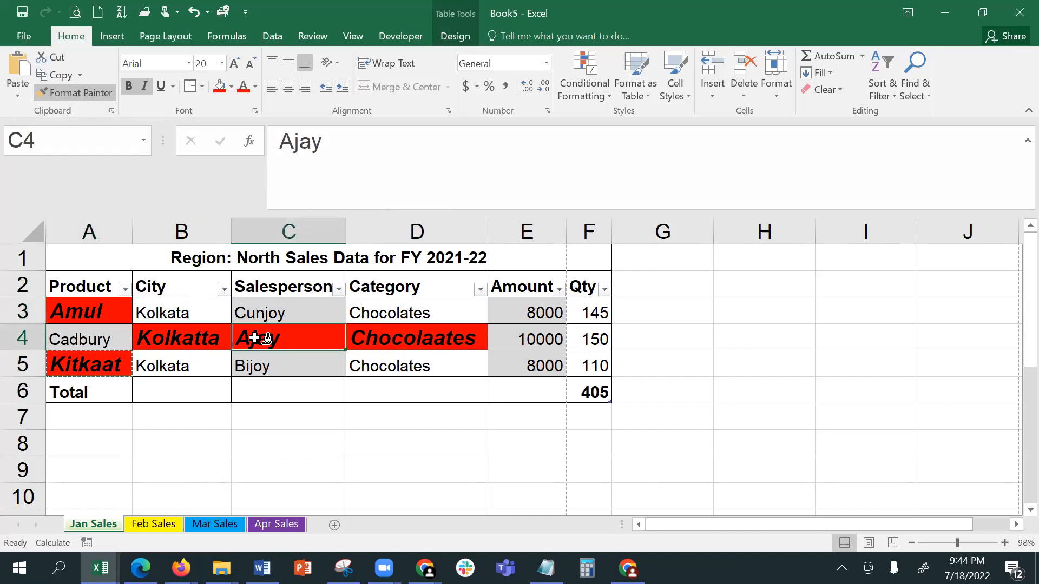
{"action": "left_click", "coordinate": [548, 340]}
{"action": "left_click", "coordinate": [591, 338]}
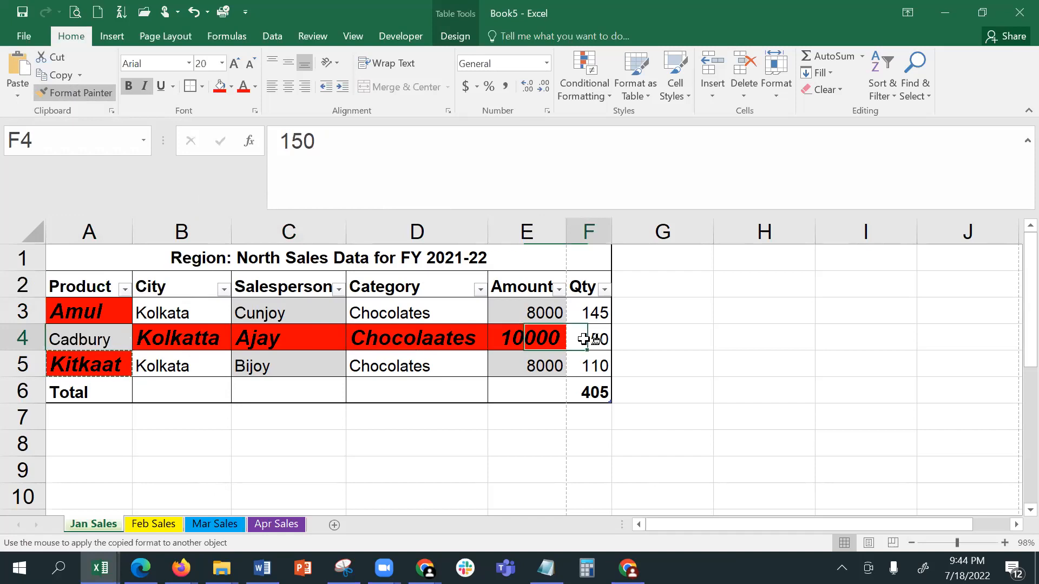
{"action": "double_click", "coordinate": [608, 226]}
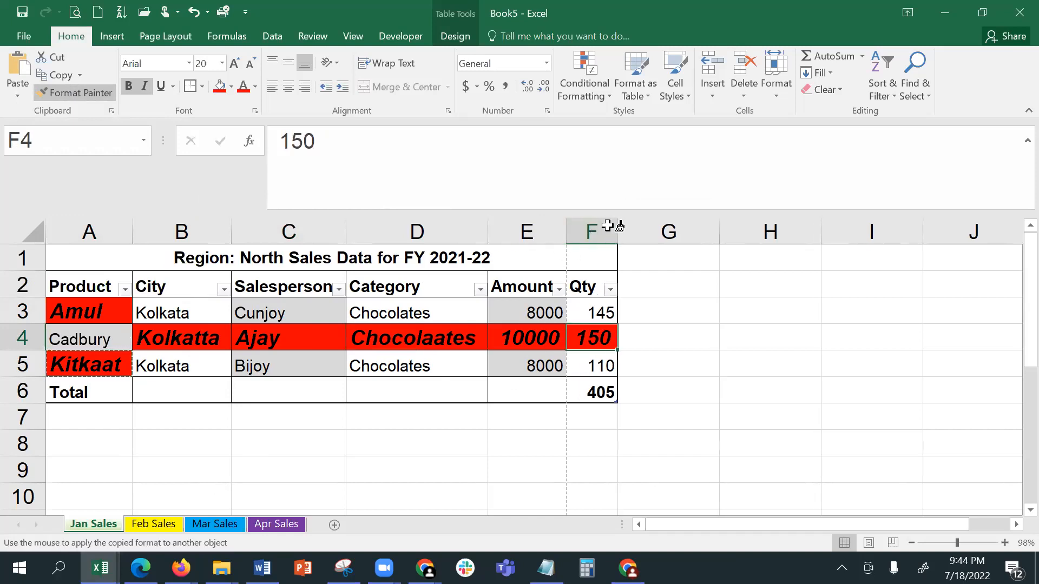
{"action": "left_click", "coordinate": [354, 362]}
{"action": "left_click", "coordinate": [178, 364]}
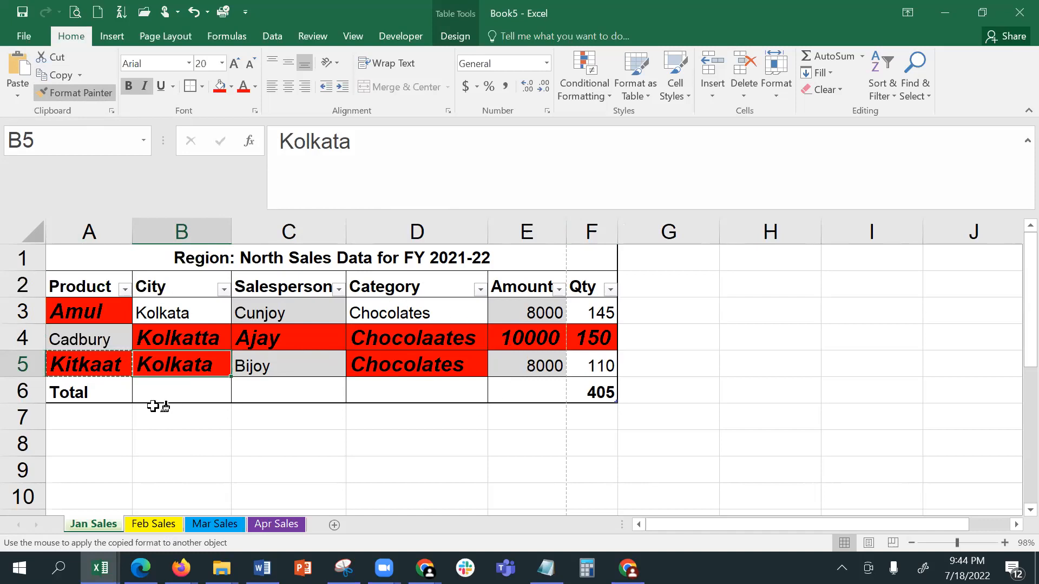
{"action": "key", "text": "Escape"}
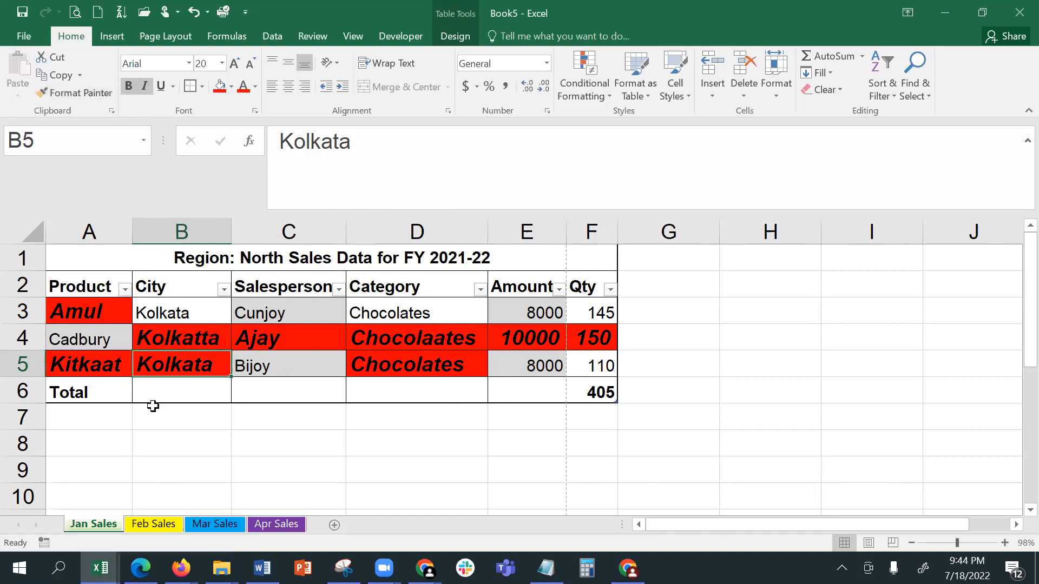
Step: Copy the plain formatting of cell D3 to the Amul product cell, A3, with Format Painter
{"action": "left_click", "coordinate": [271, 438]}
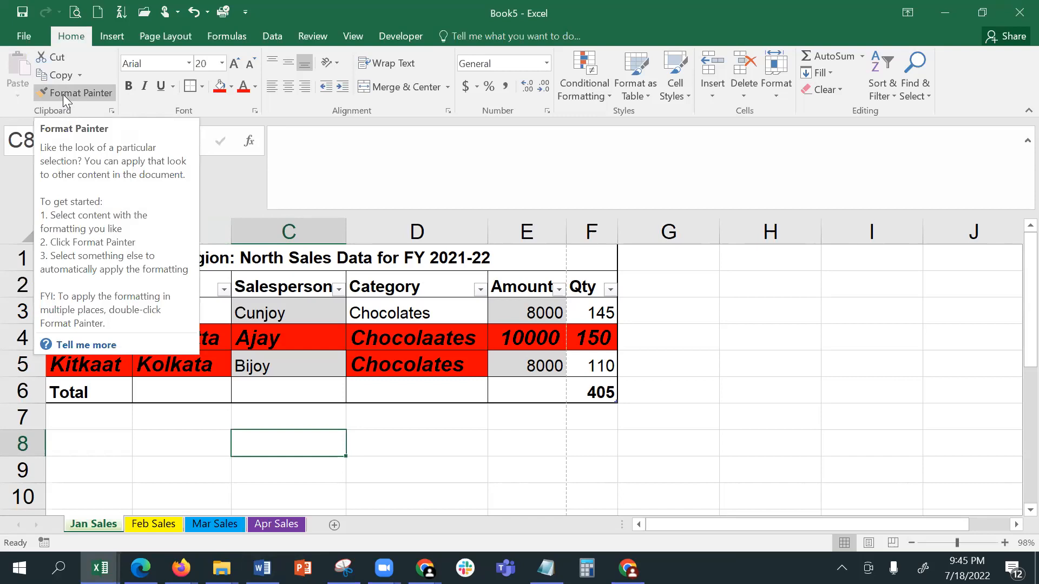
{"action": "left_click", "coordinate": [431, 312]}
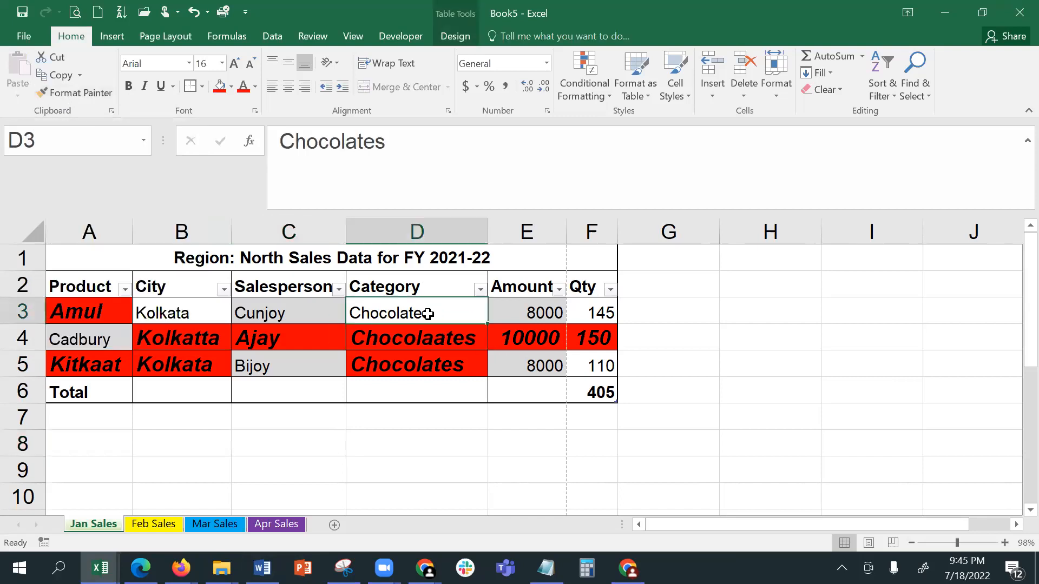
{"action": "left_click", "coordinate": [72, 92]}
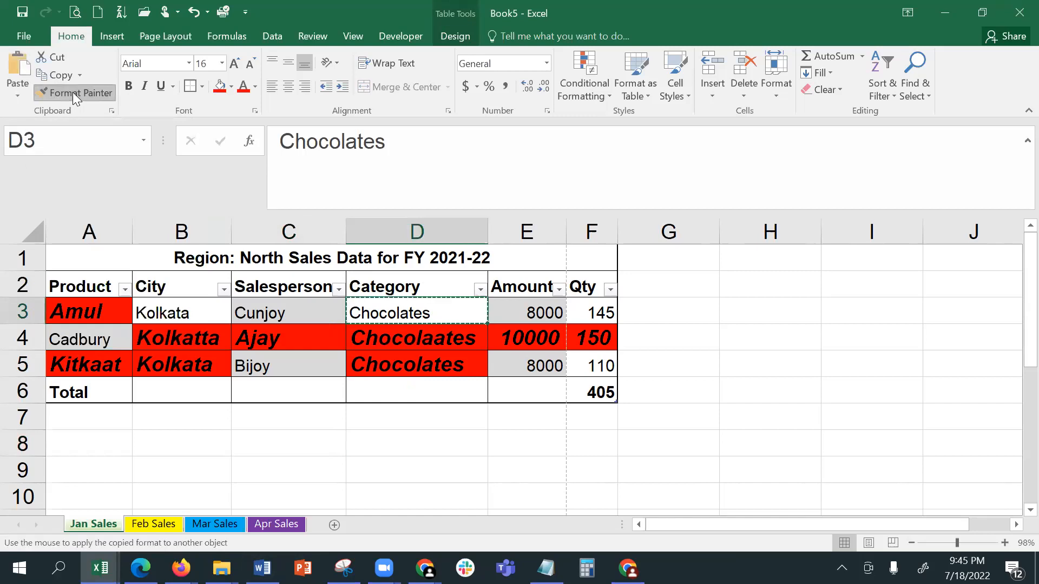
{"action": "left_click", "coordinate": [54, 312]}
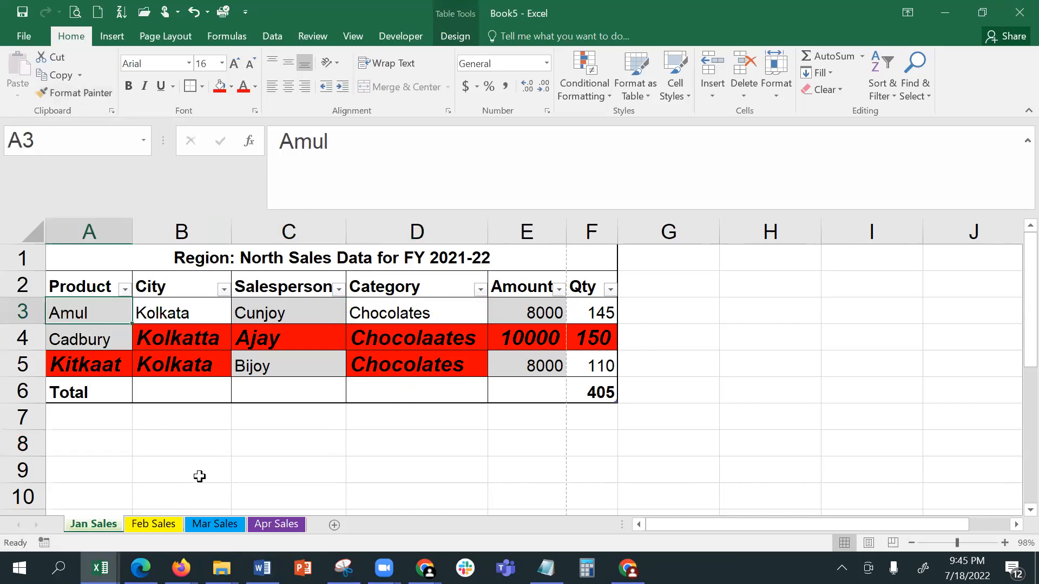
Step: Copy the formatting of cell B4 to cell B5 with Format Painter kept active
{"action": "left_click", "coordinate": [167, 332]}
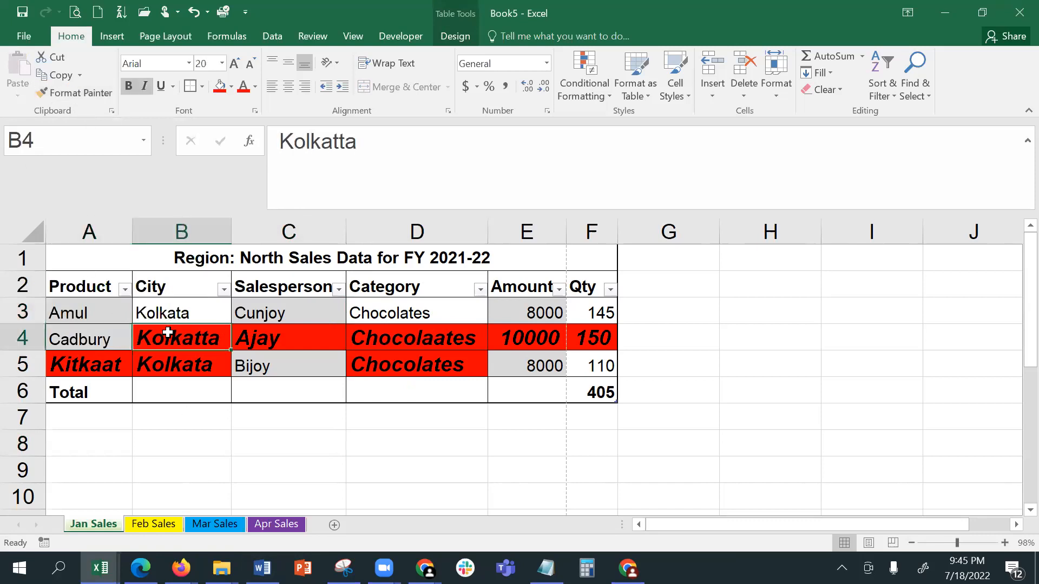
{"action": "left_click", "coordinate": [74, 92]}
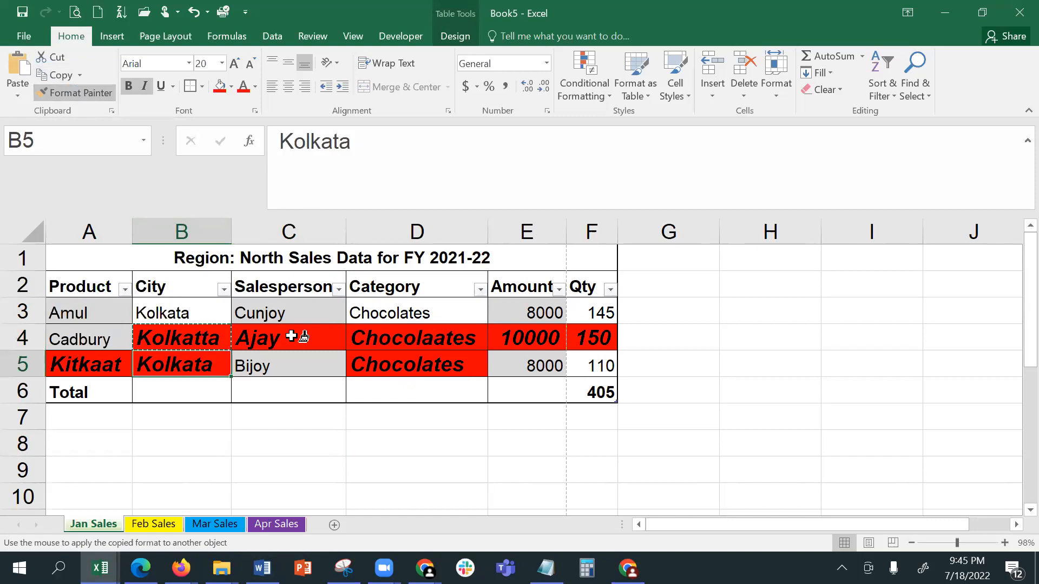
Step: Copy the plain formatting of cell B3 onto cells B4, B5, C4, D4, D5, E4, F4 and A5 with Format Painter locked on
{"action": "left_click", "coordinate": [197, 315]}
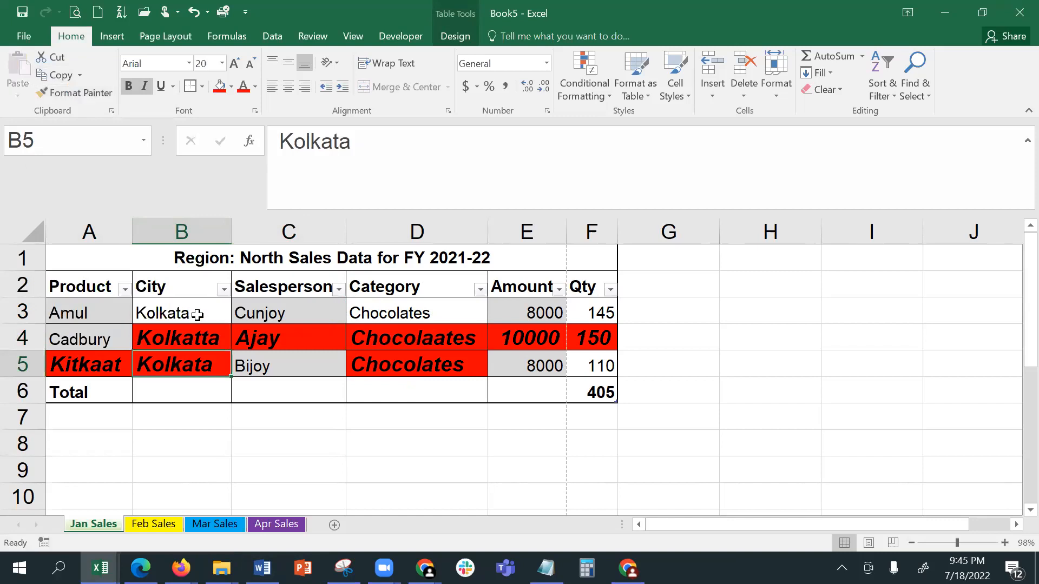
{"action": "left_click", "coordinate": [68, 96]}
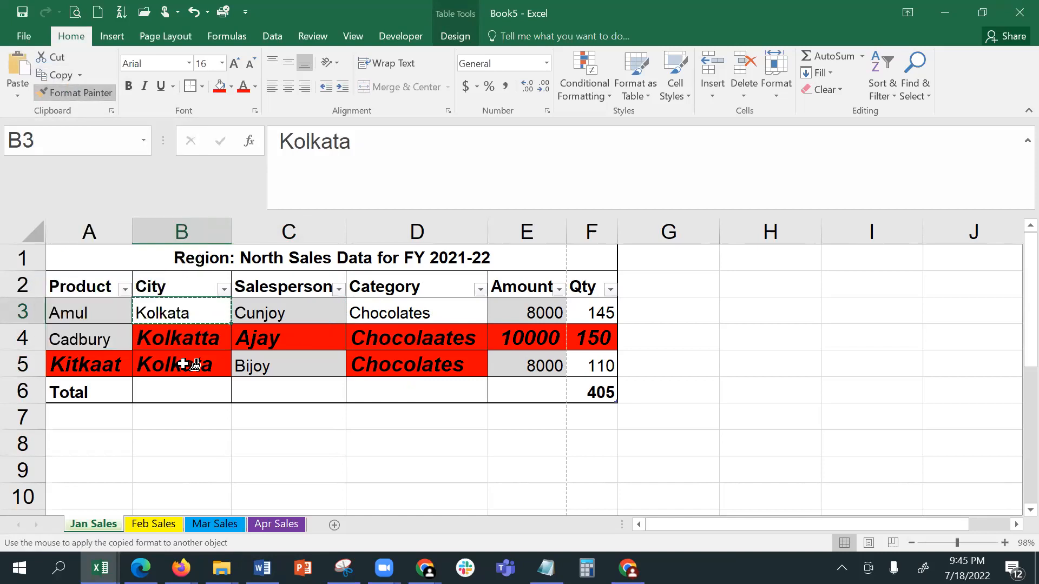
{"action": "left_click", "coordinate": [186, 339]}
{"action": "left_click", "coordinate": [193, 364]}
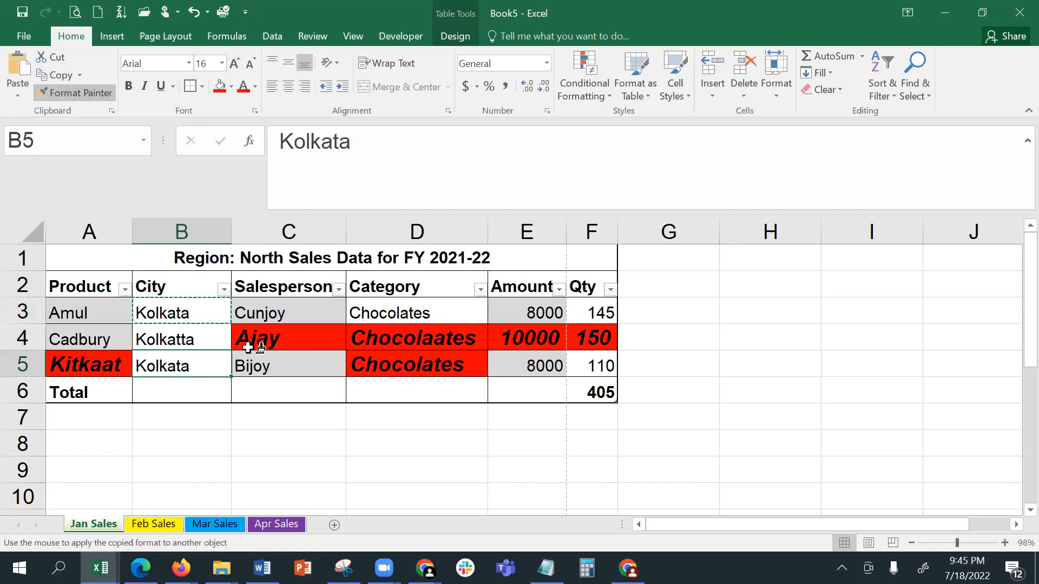
{"action": "left_click", "coordinate": [267, 337]}
{"action": "left_click", "coordinate": [418, 349]}
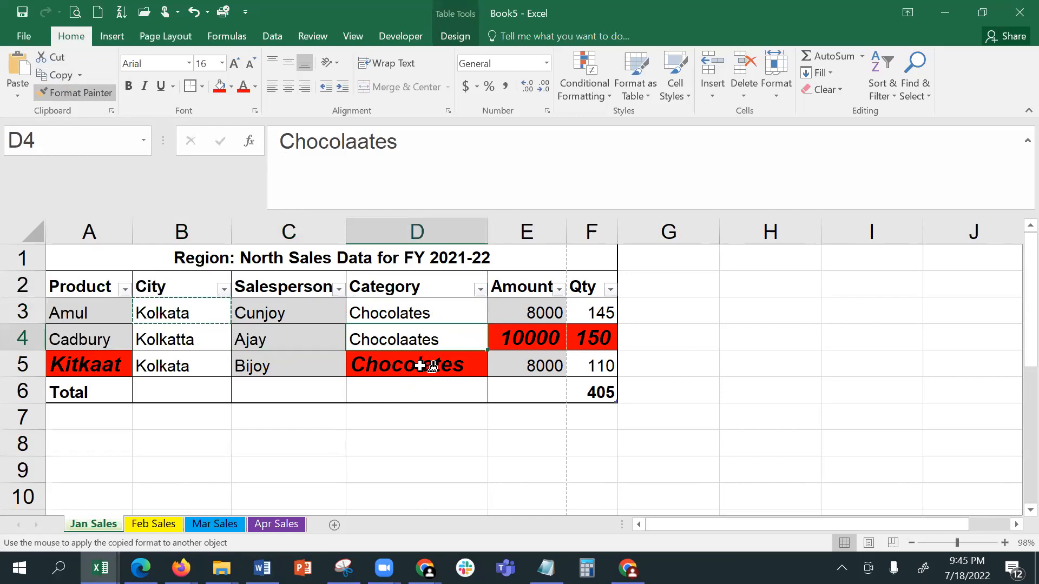
{"action": "left_click", "coordinate": [424, 366]}
{"action": "left_click", "coordinate": [527, 342]}
{"action": "left_click", "coordinate": [596, 338]}
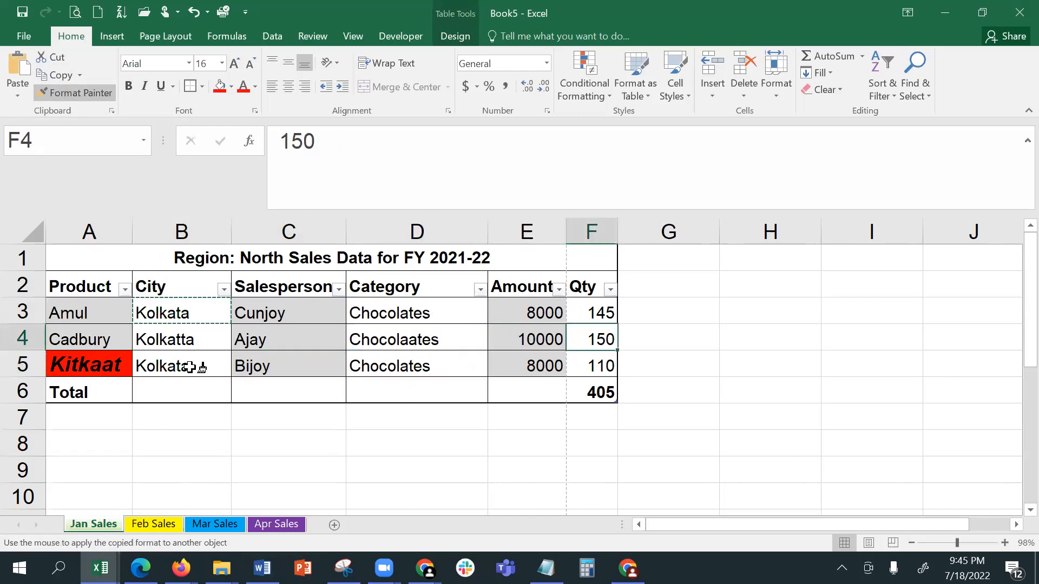
{"action": "left_click", "coordinate": [87, 373]}
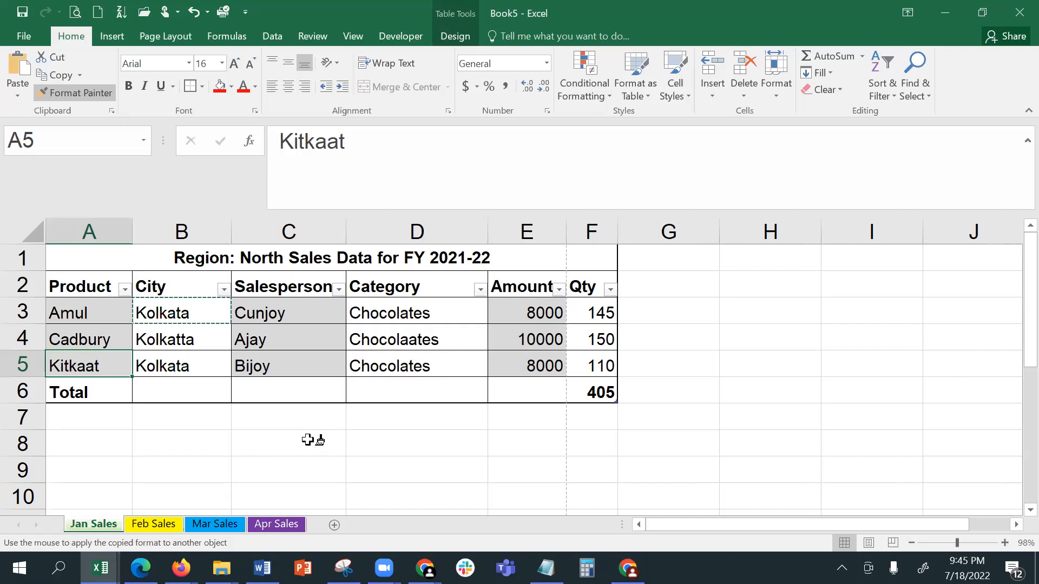
{"action": "key", "text": "Escape"}
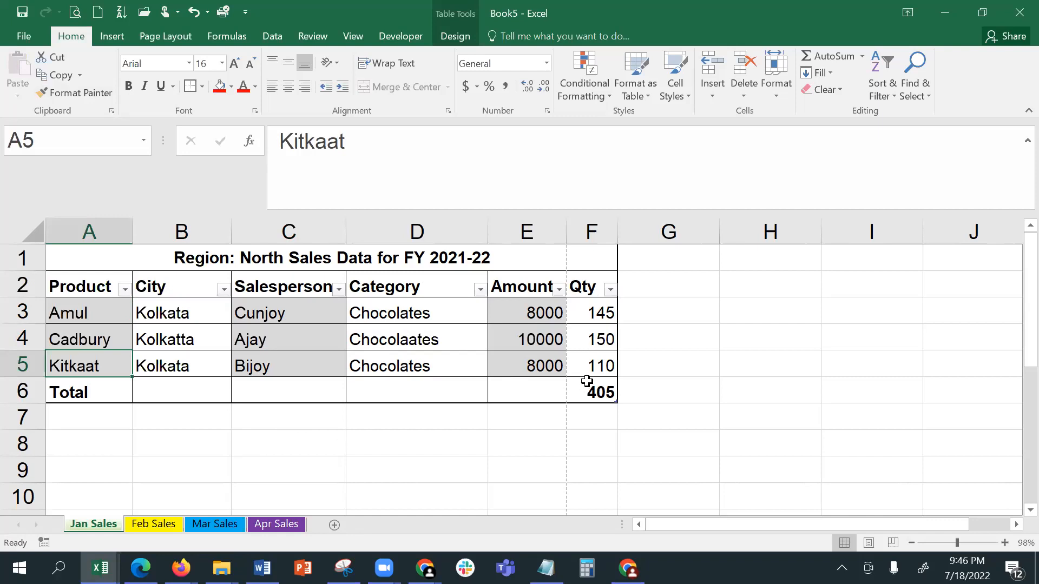
Step: Apply the $ English (United States) accounting format to the amounts in E3:E5 and auto-fit column E
{"action": "left_click", "coordinate": [531, 310]}
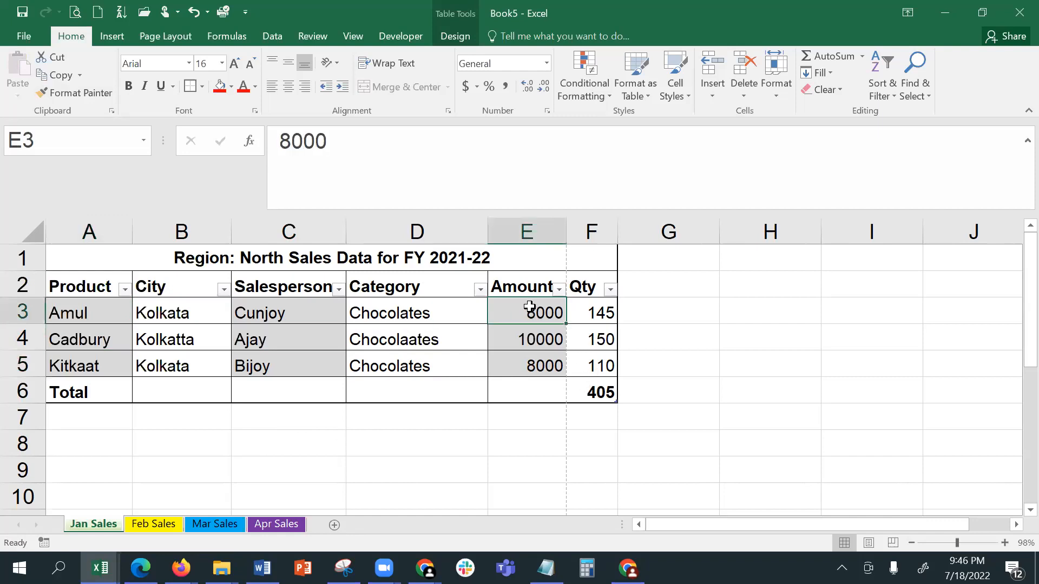
{"action": "left_click_drag", "start_coordinate": [527, 307], "coordinate": [533, 367]}
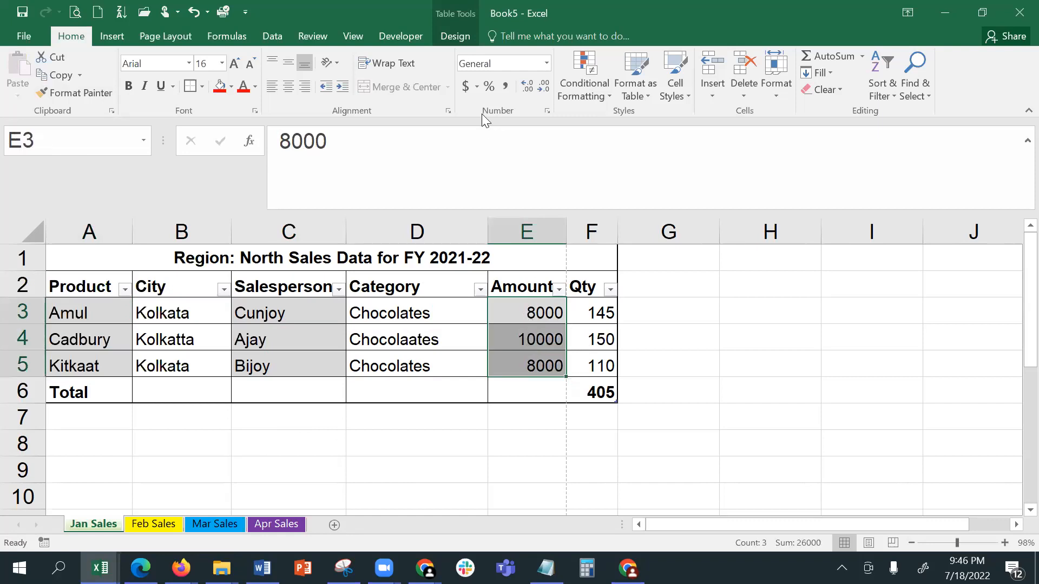
{"action": "left_click", "coordinate": [478, 88]}
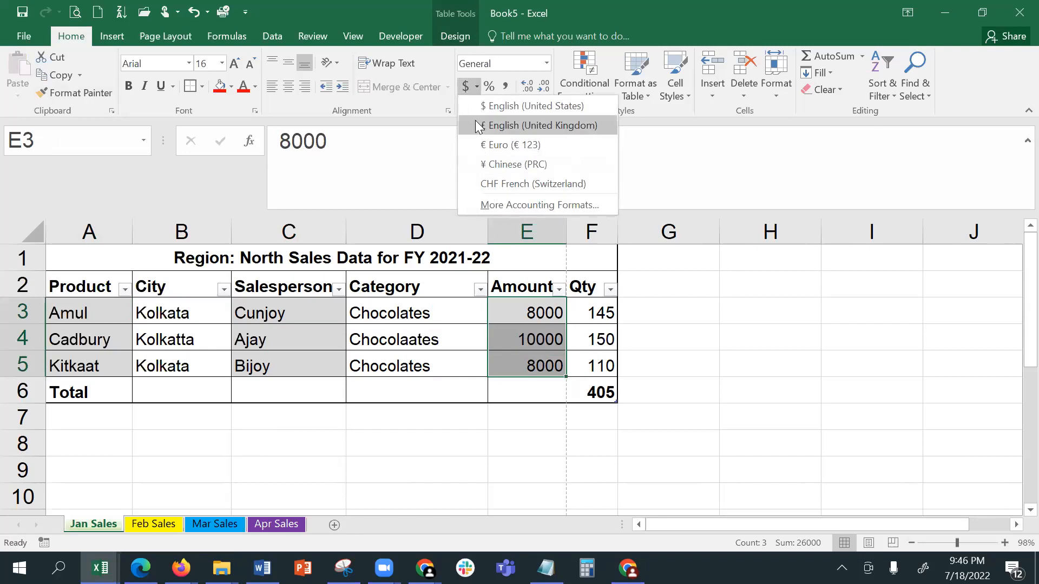
{"action": "left_click", "coordinate": [485, 111]}
{"action": "left_click_drag", "start_coordinate": [564, 227], "coordinate": [565, 227]}
{"action": "double_click", "coordinate": [564, 227]}
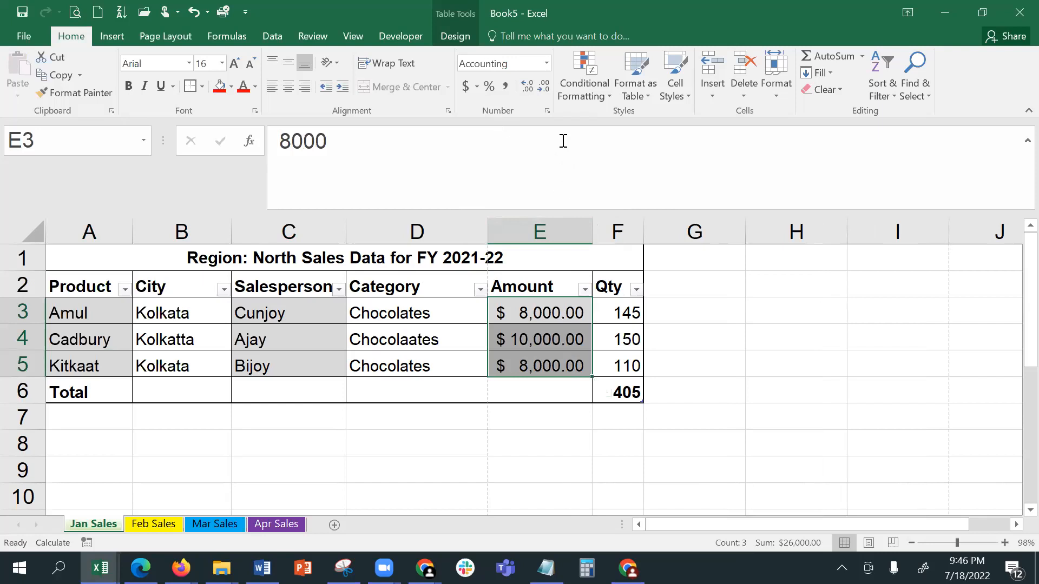
Step: Remove both decimal places from the amounts in E3:E5 and auto-fit column E again
{"action": "left_click", "coordinate": [539, 89]}
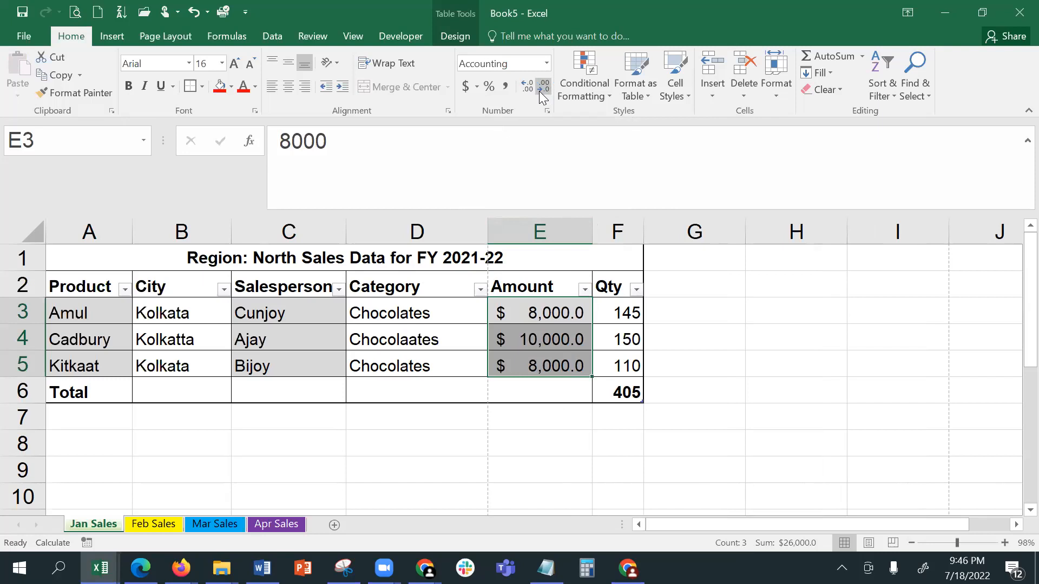
{"action": "left_click", "coordinate": [539, 88]}
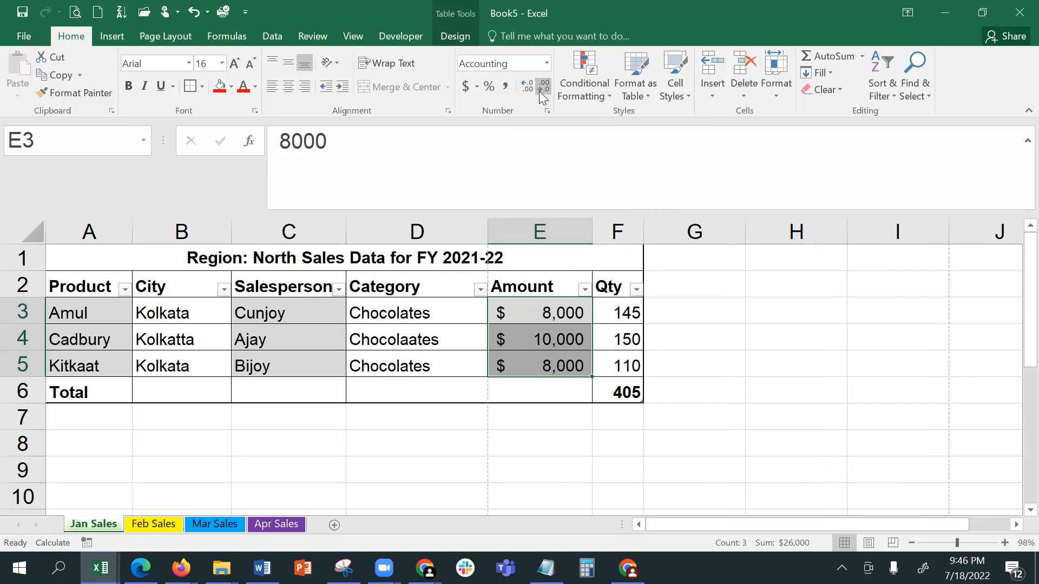
{"action": "double_click", "coordinate": [592, 228]}
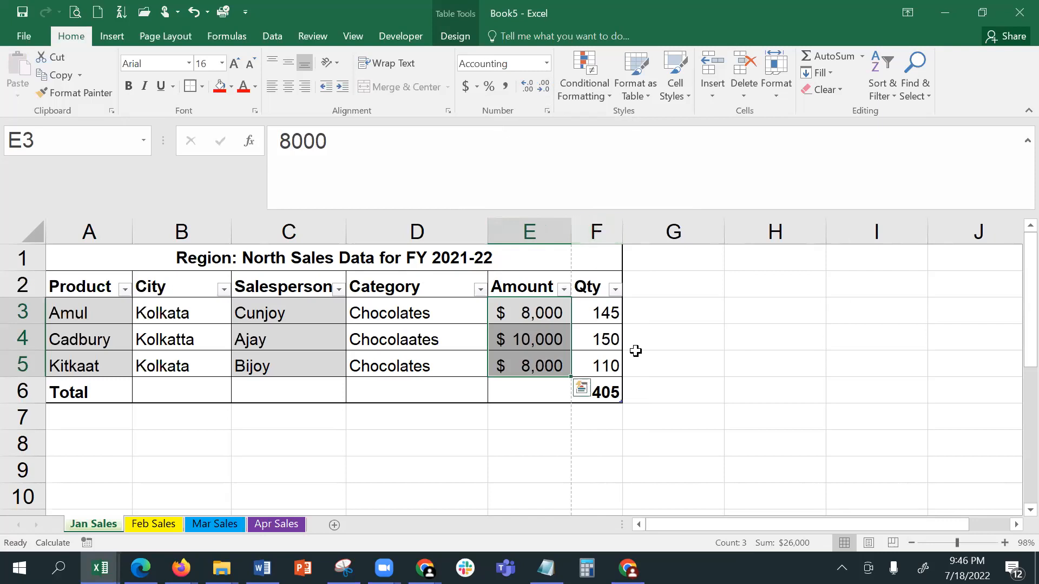
Step: Show the quantities in F3:F5 with two decimal places
{"action": "left_click_drag", "start_coordinate": [602, 303], "coordinate": [602, 363]}
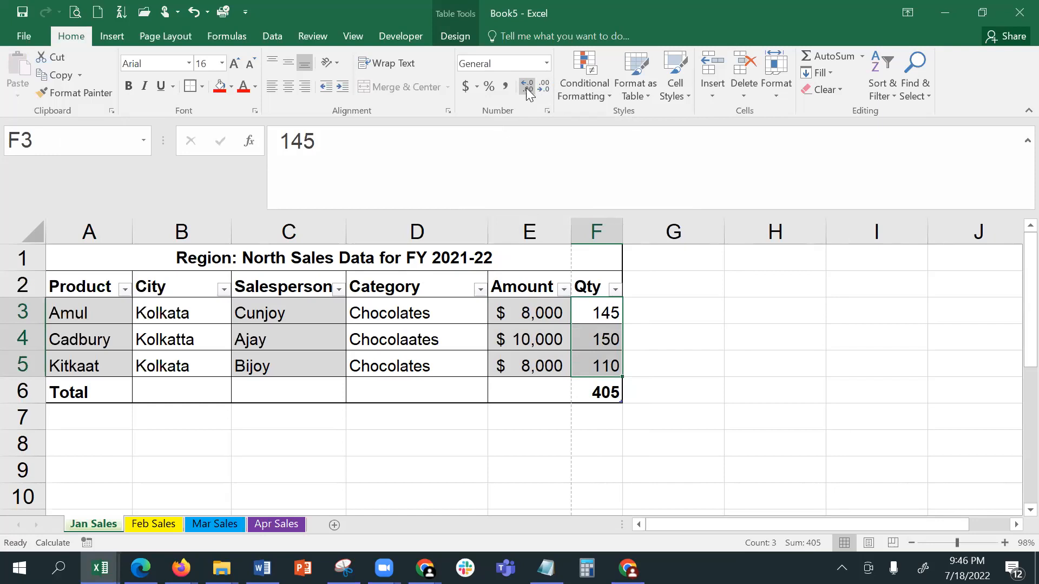
{"action": "left_click", "coordinate": [526, 88]}
{"action": "left_click", "coordinate": [526, 88]}
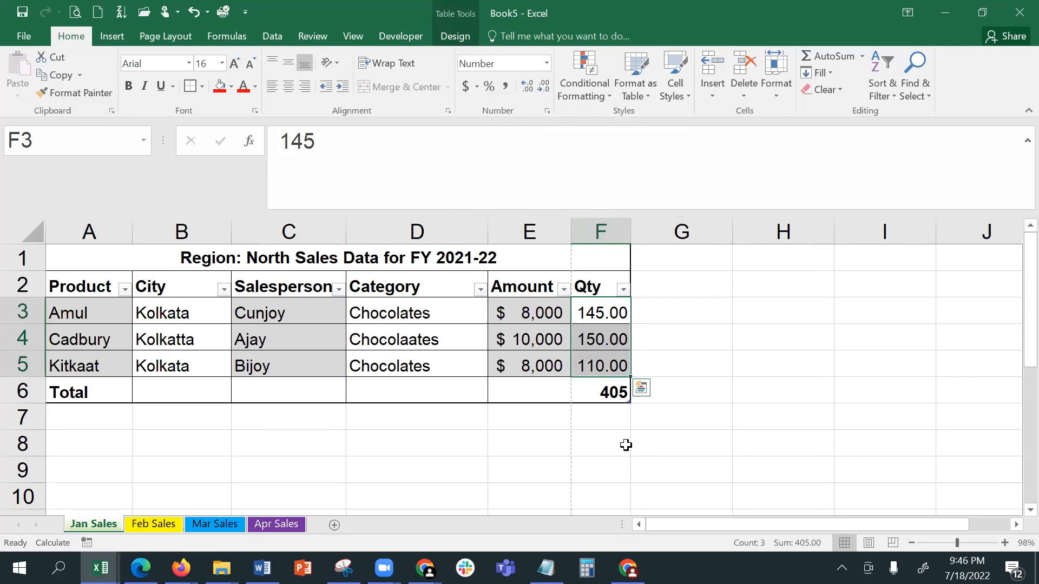
Step: Add a new table column by entering the header Percentage in cell G2
{"action": "left_click", "coordinate": [667, 284]}
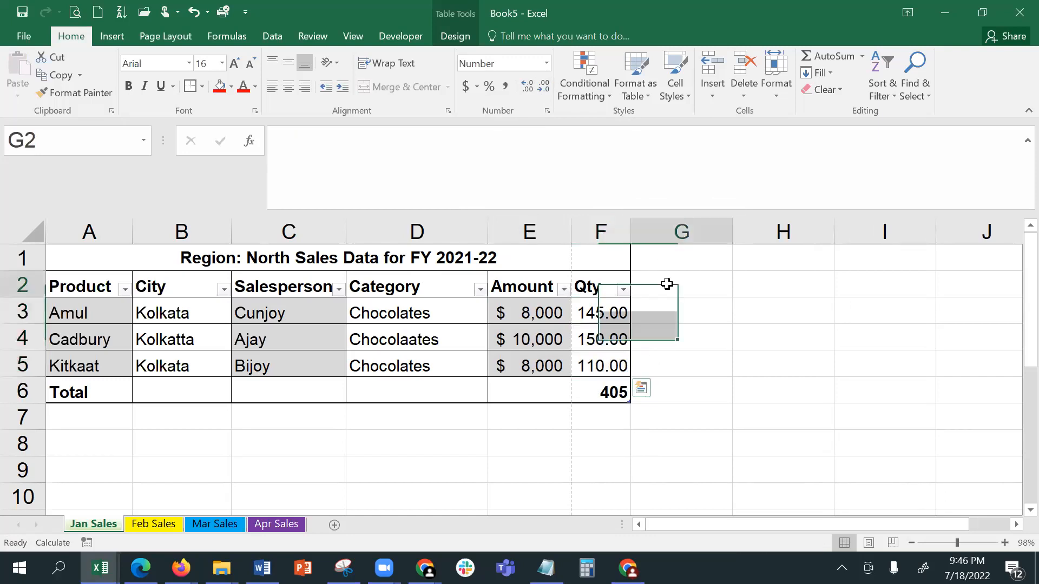
{"action": "type", "text": "Perce"}
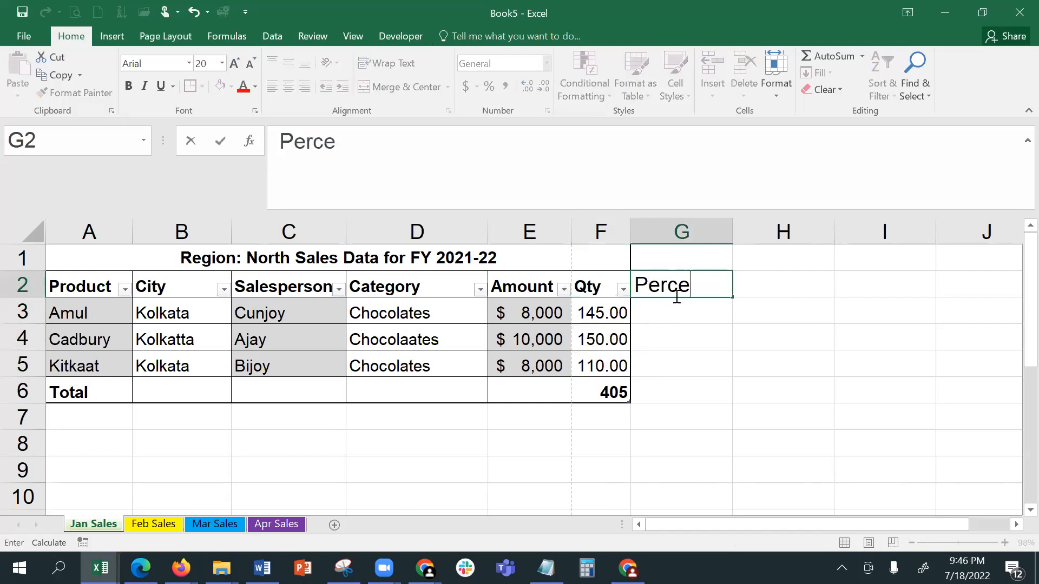
{"action": "type", "text": "ntage"}
{"action": "key", "text": "Return"}
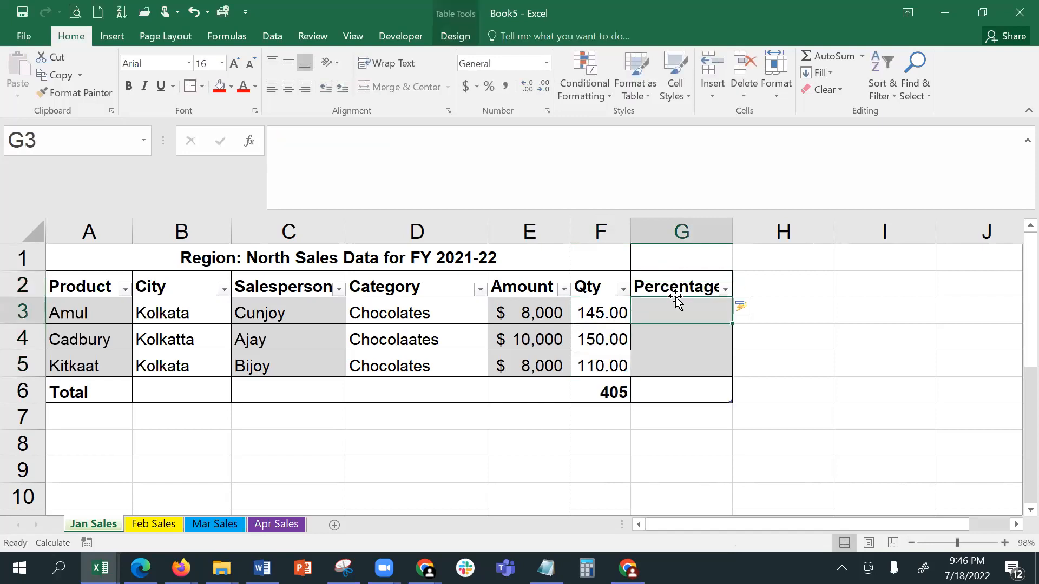
Step: Apply the % Total calculation from Quick Analysis to F3:G5 and widen column F slightly
{"action": "left_click_drag", "start_coordinate": [615, 310], "coordinate": [676, 364]}
{"action": "left_click", "coordinate": [743, 388]}
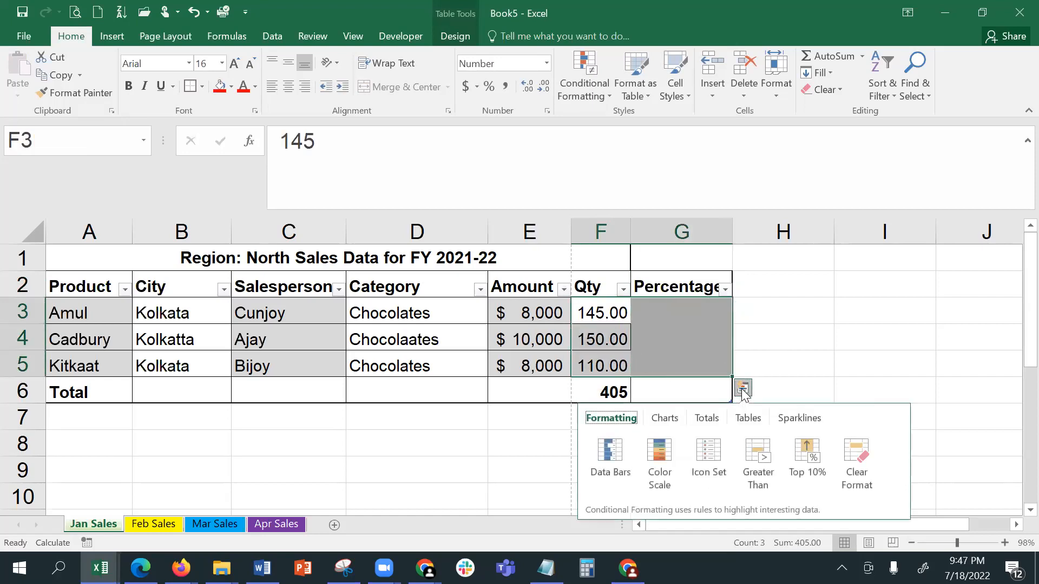
{"action": "left_click", "coordinate": [678, 423]}
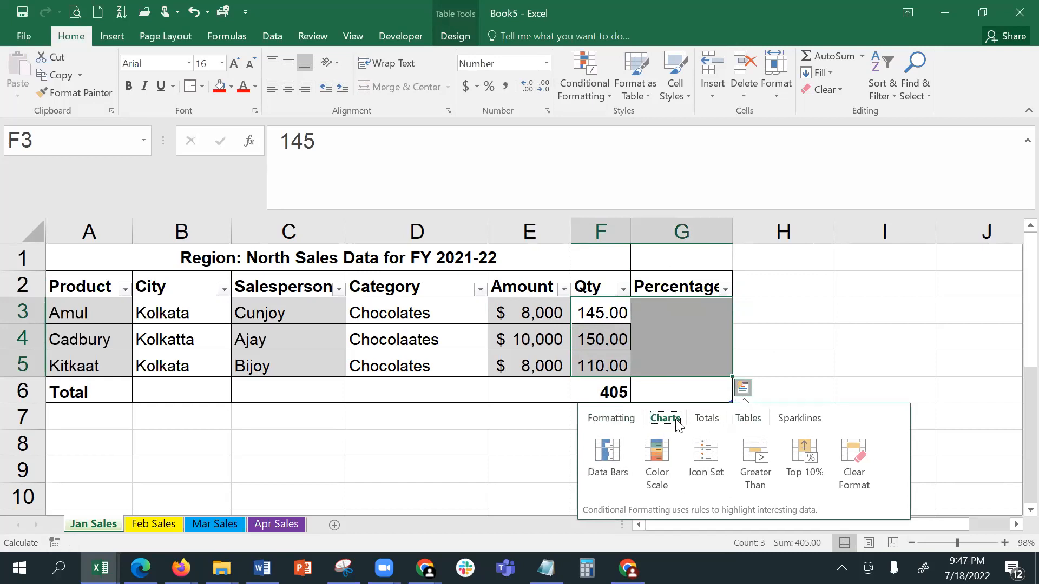
{"action": "left_click", "coordinate": [714, 423]}
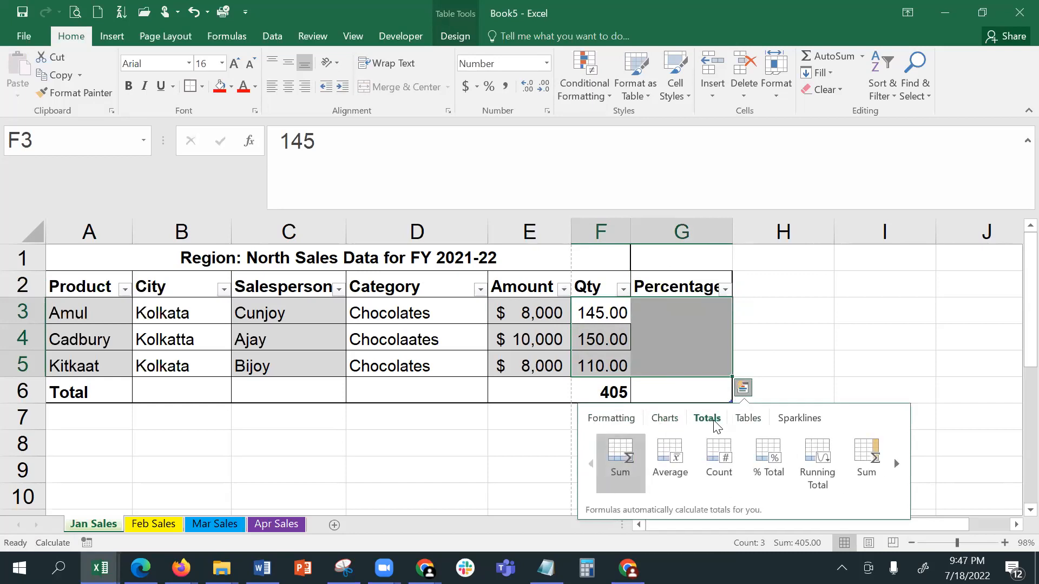
{"action": "left_click", "coordinate": [769, 459]}
{"action": "left_click_drag", "start_coordinate": [631, 232], "coordinate": [644, 233]}
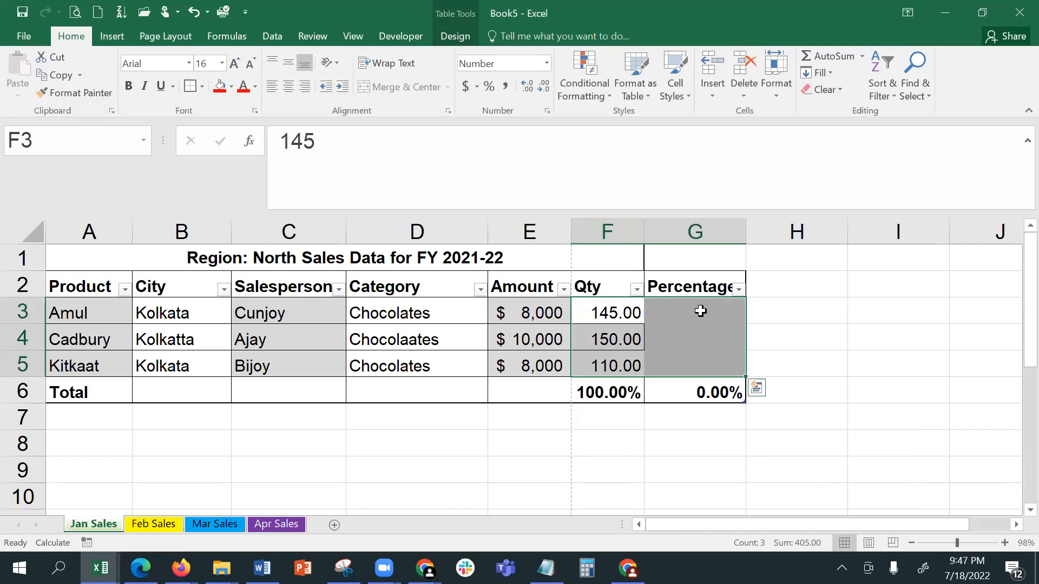
Step: Review the Tables, Totals, Charts and Formatting options that Quick Analysis offers for F3:G5
{"action": "left_click", "coordinate": [763, 390]}
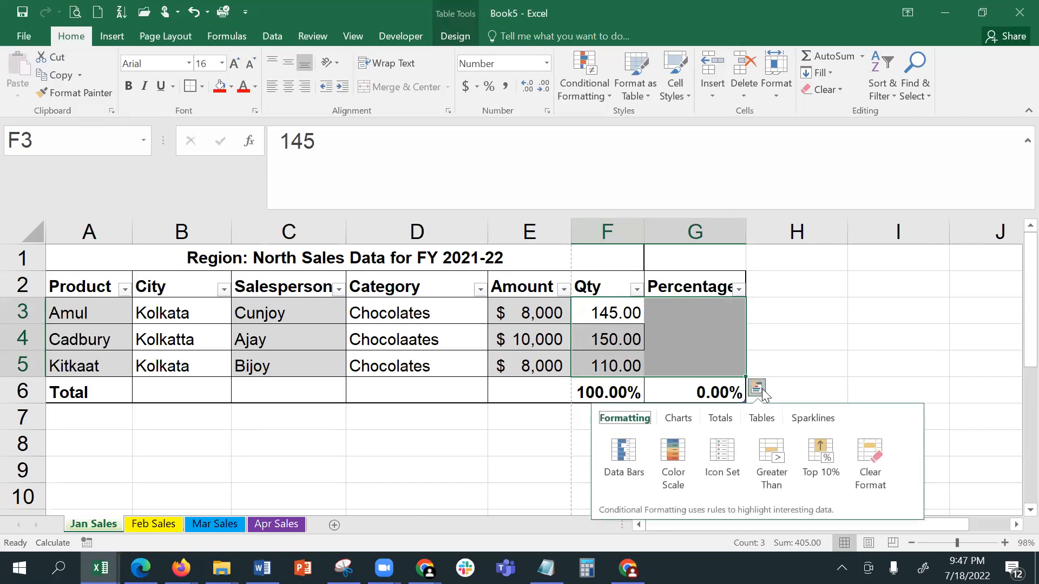
{"action": "left_click", "coordinate": [773, 422]}
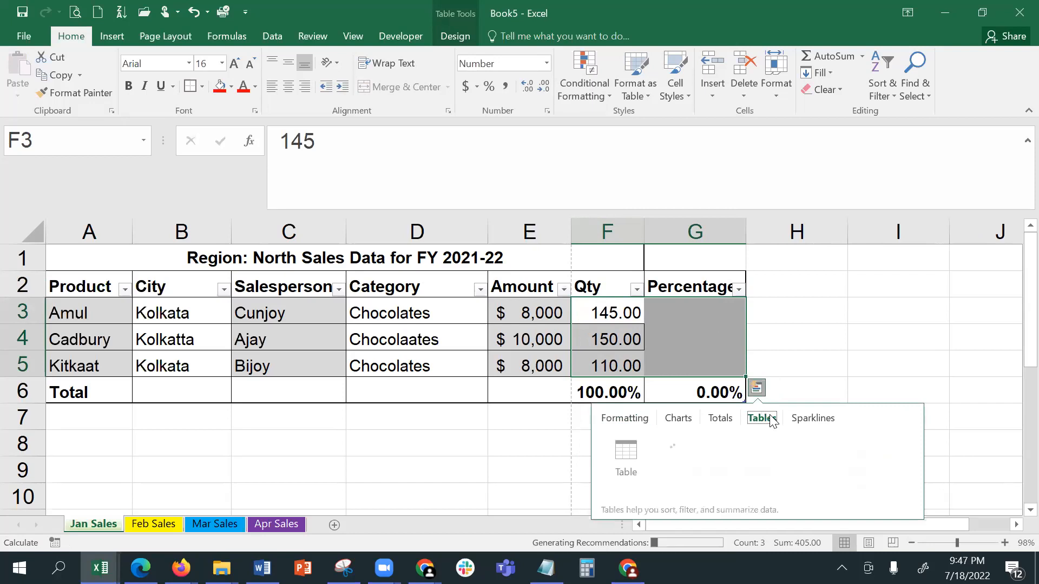
{"action": "left_click", "coordinate": [731, 421]}
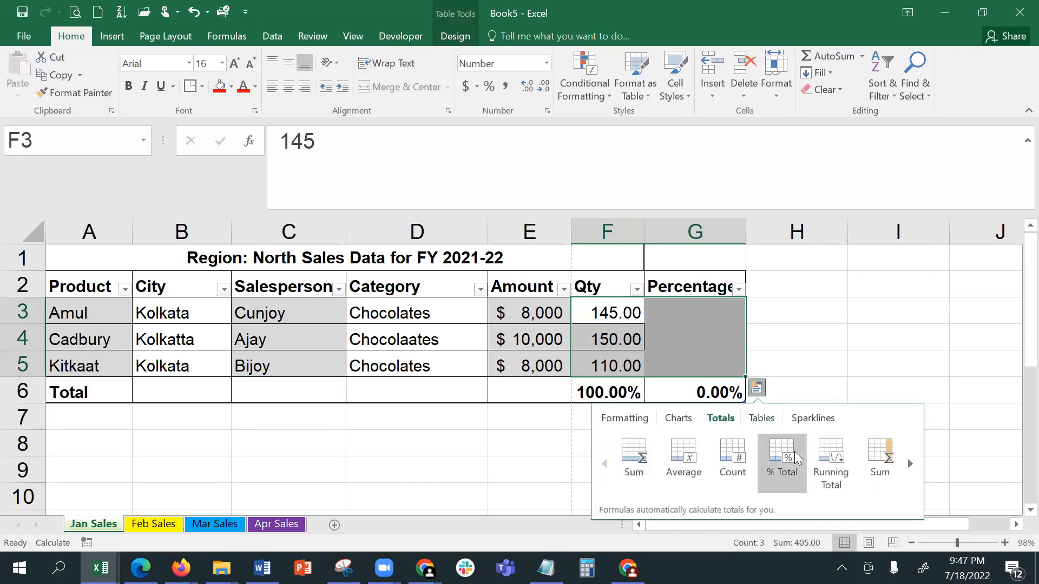
{"action": "left_click", "coordinate": [686, 420]}
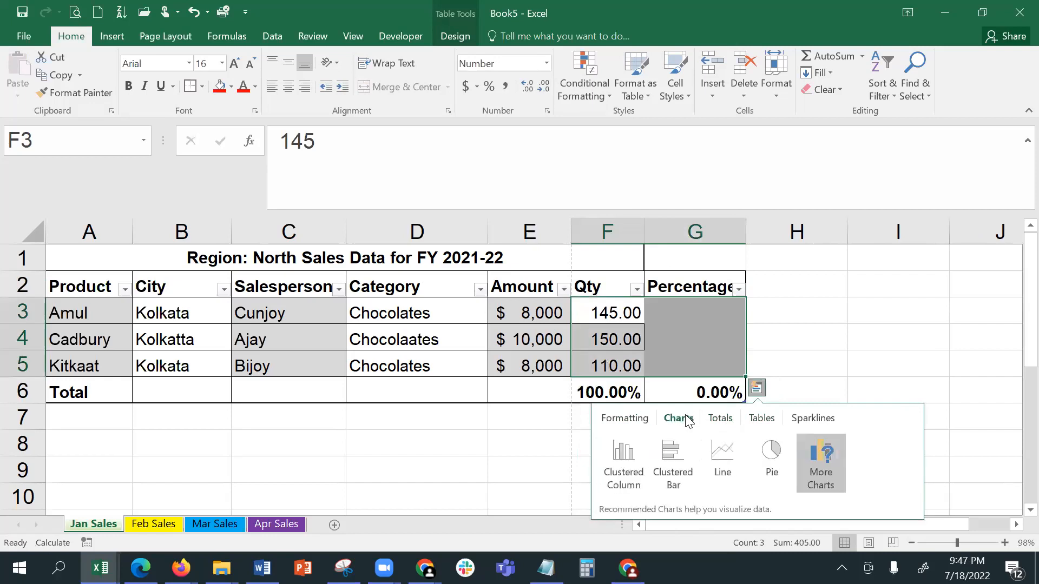
{"action": "left_click", "coordinate": [625, 419]}
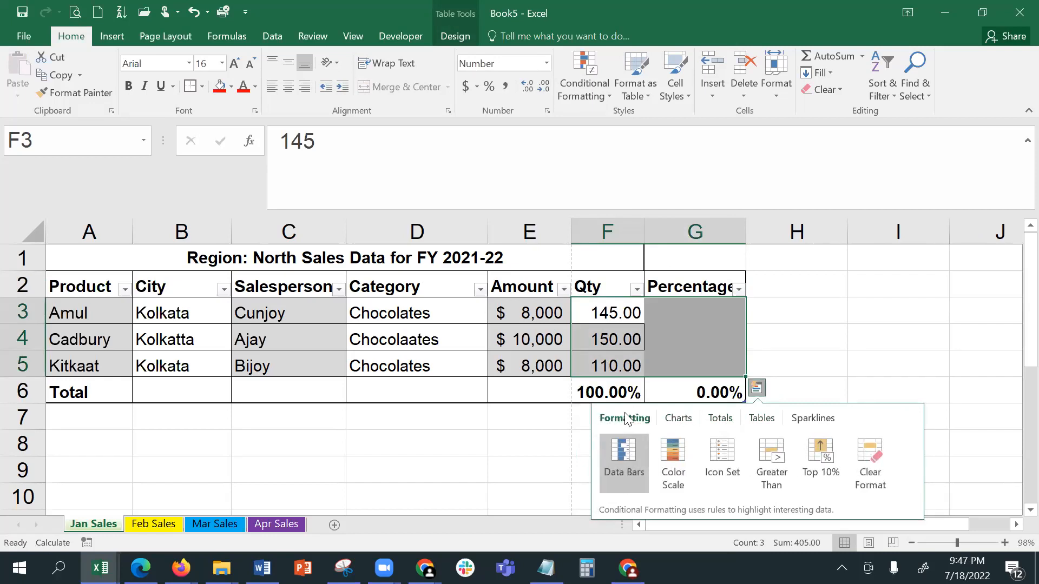
{"action": "left_click", "coordinate": [683, 307]}
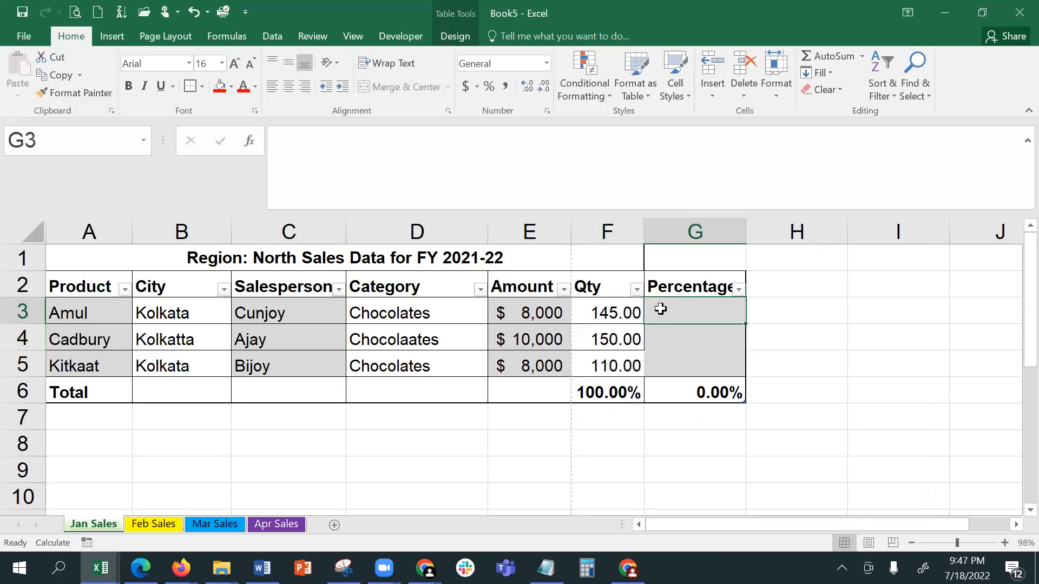
Step: Review the Totals calculations that Quick Analysis offers for F3:G6, including the ones that add a column
{"action": "left_click_drag", "start_coordinate": [628, 311], "coordinate": [663, 306]}
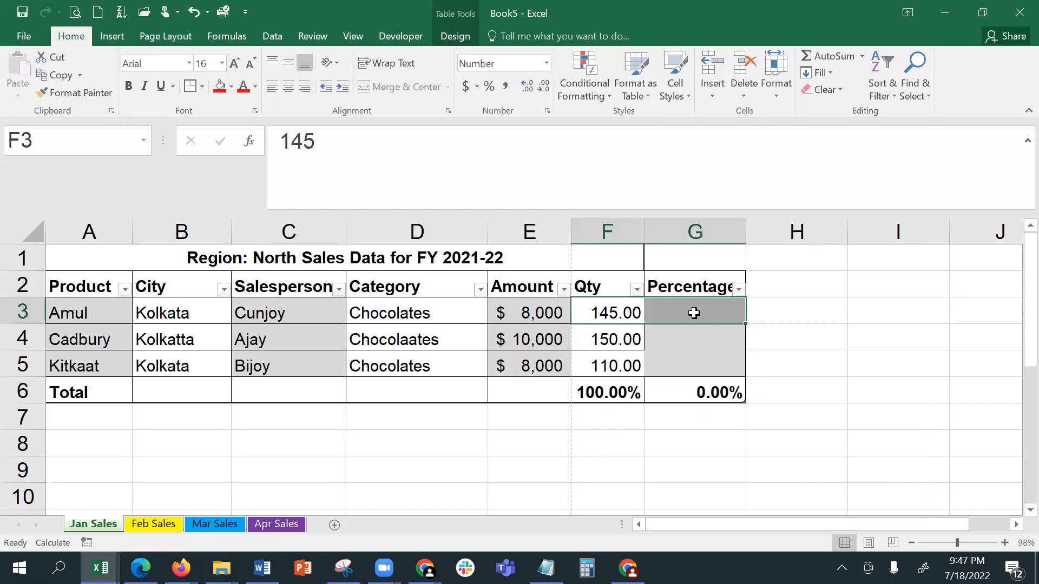
{"action": "left_click", "coordinate": [696, 310]}
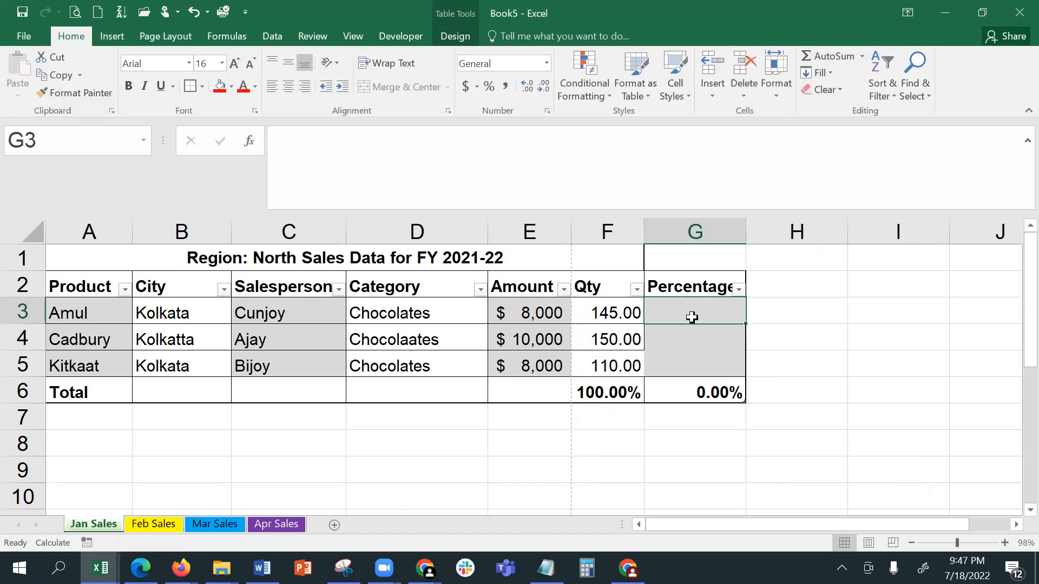
{"action": "left_click_drag", "start_coordinate": [633, 311], "coordinate": [683, 391]}
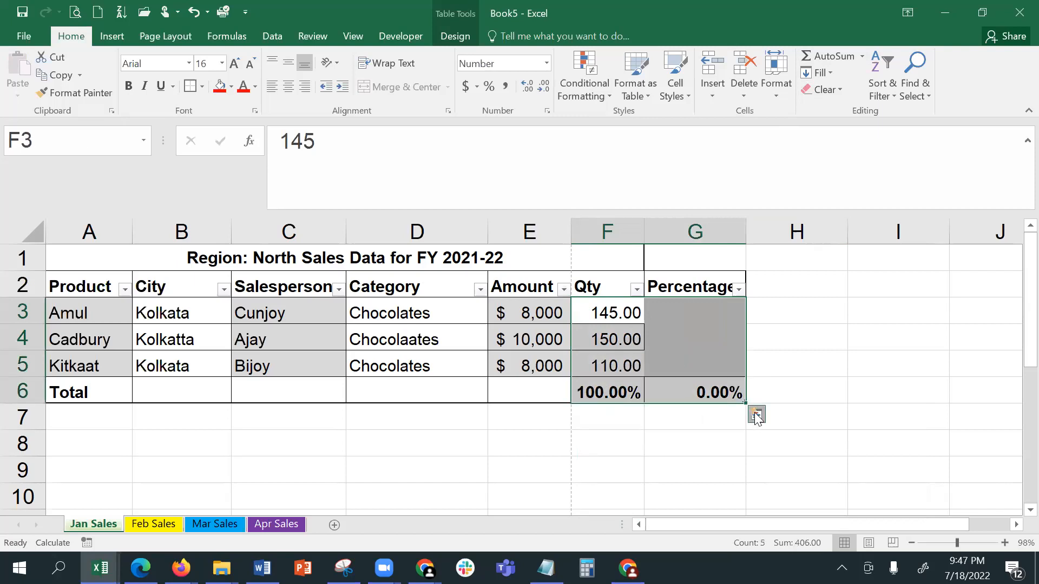
{"action": "left_click", "coordinate": [756, 415]}
{"action": "left_click", "coordinate": [686, 444]}
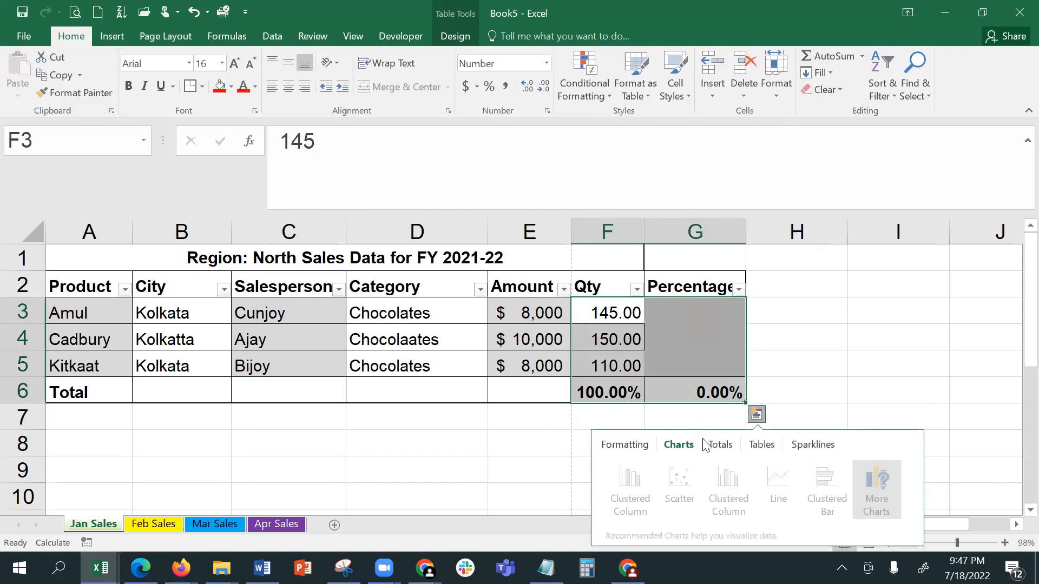
{"action": "left_click", "coordinate": [720, 445]}
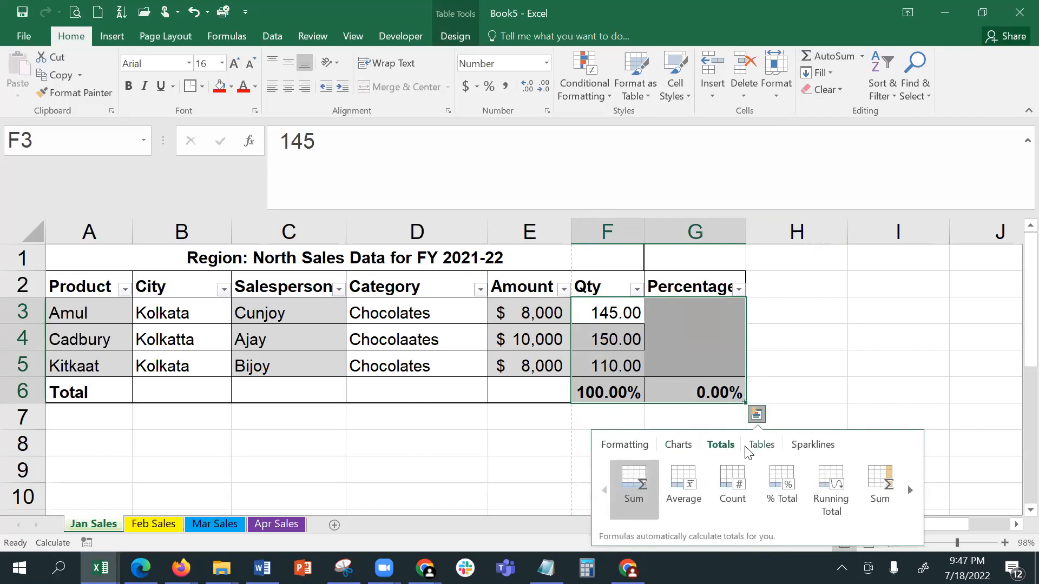
{"action": "left_click", "coordinate": [911, 490]}
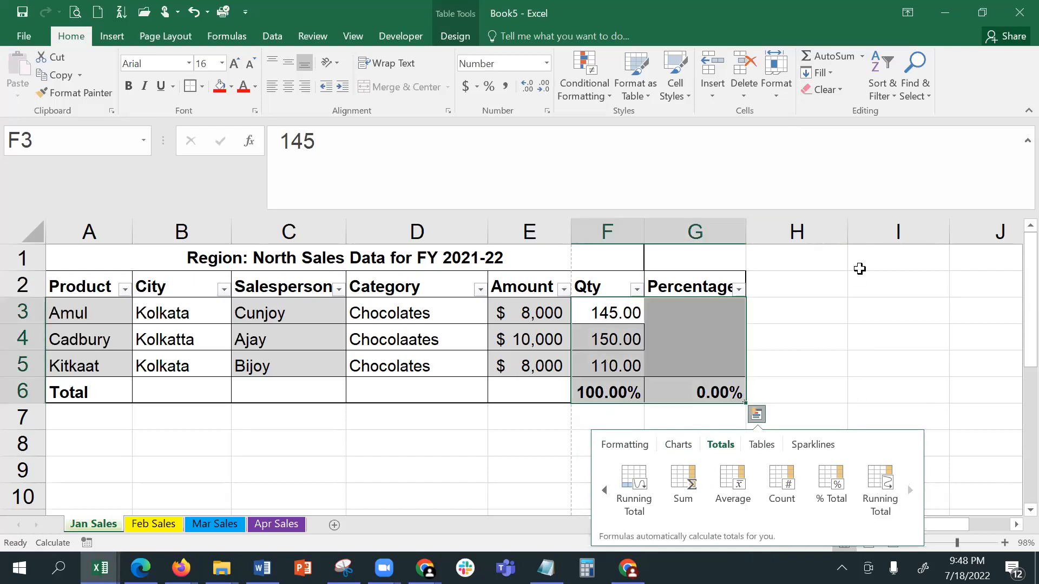
{"action": "left_click", "coordinate": [833, 336]}
{"action": "left_click", "coordinate": [668, 278]}
Step: Apply the Running Total row calculation from Quick Analysis to the quantities in F3:F5
{"action": "left_click_drag", "start_coordinate": [620, 313], "coordinate": [624, 372]}
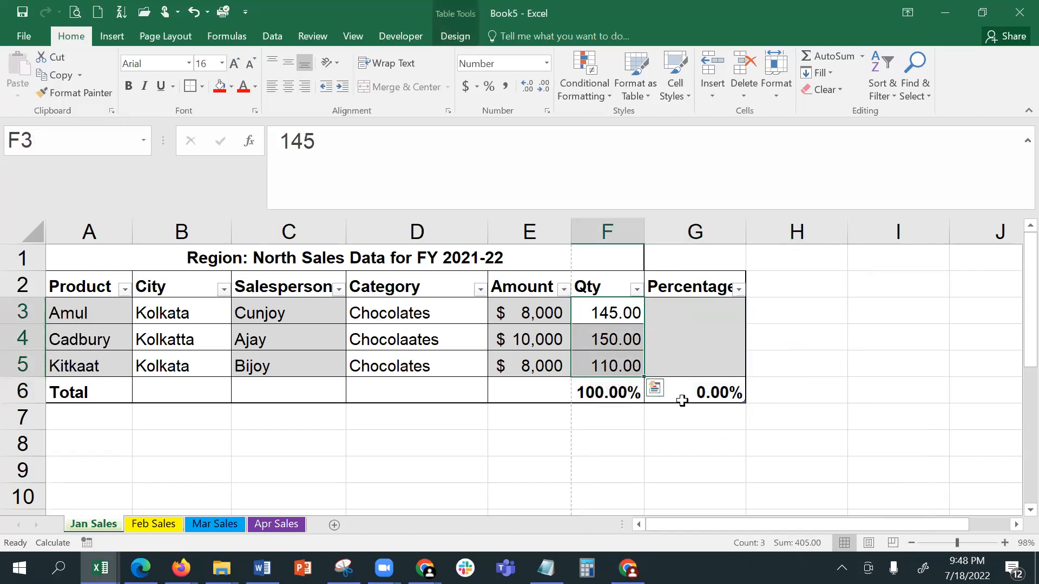
{"action": "left_click", "coordinate": [654, 388]}
{"action": "left_click", "coordinate": [620, 425]}
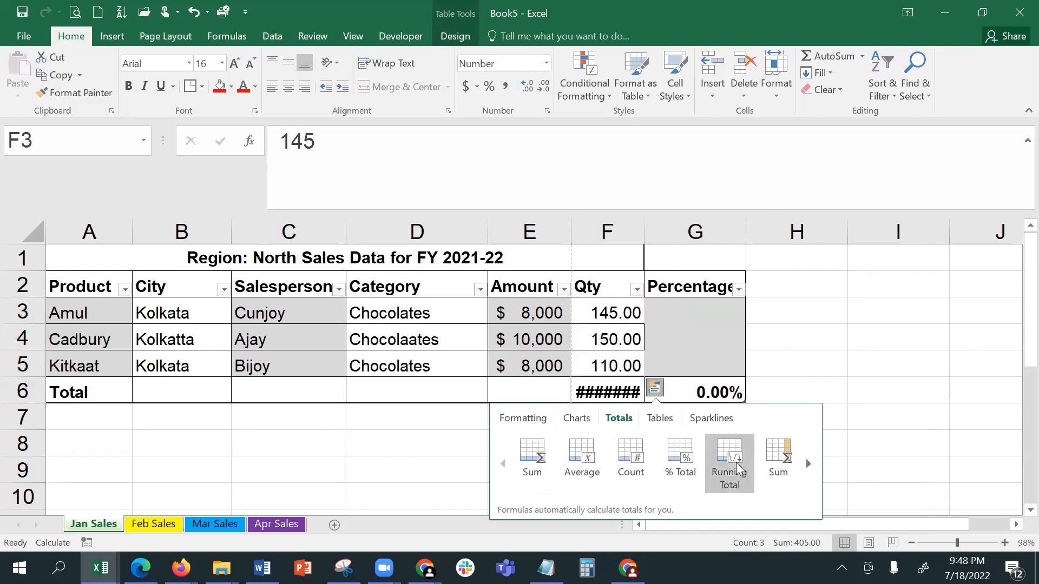
{"action": "left_click", "coordinate": [737, 467]}
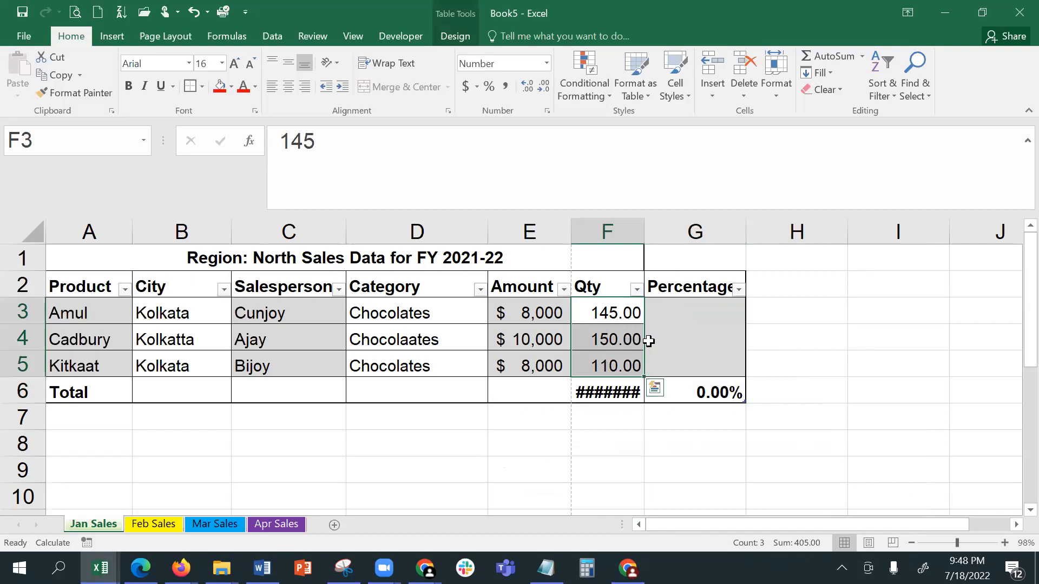
Step: Extend the selection to F3:G5 and apply the Running Total row calculation from Quick Analysis
{"action": "key", "text": "shift+Right"}
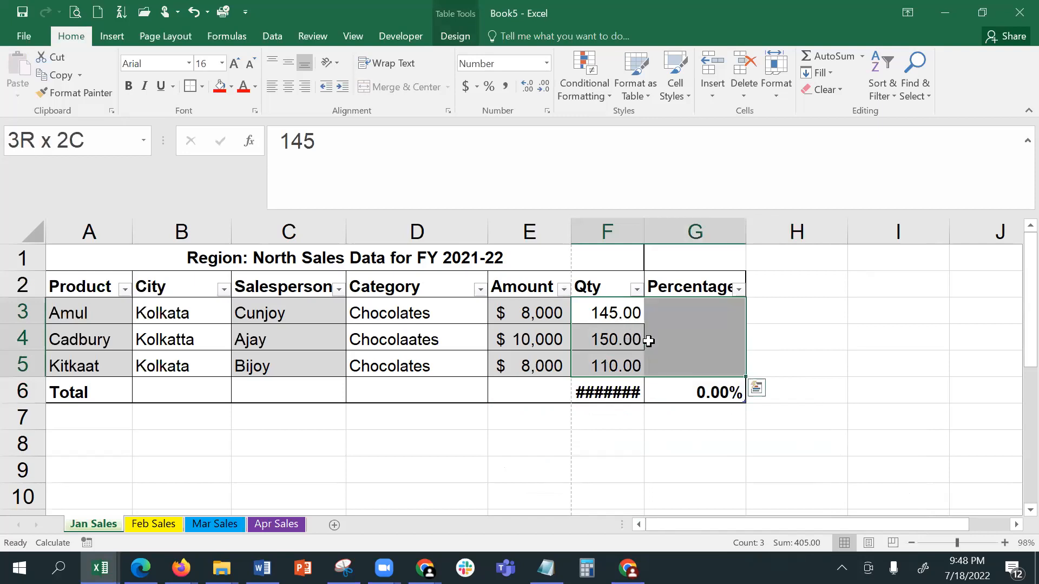
{"action": "left_click", "coordinate": [757, 388]}
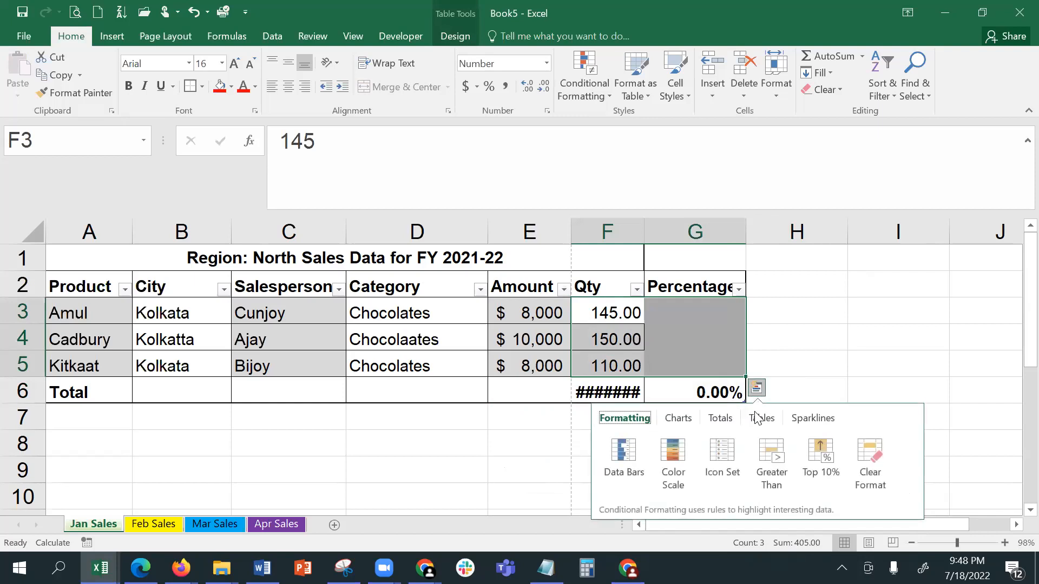
{"action": "left_click", "coordinate": [720, 419]}
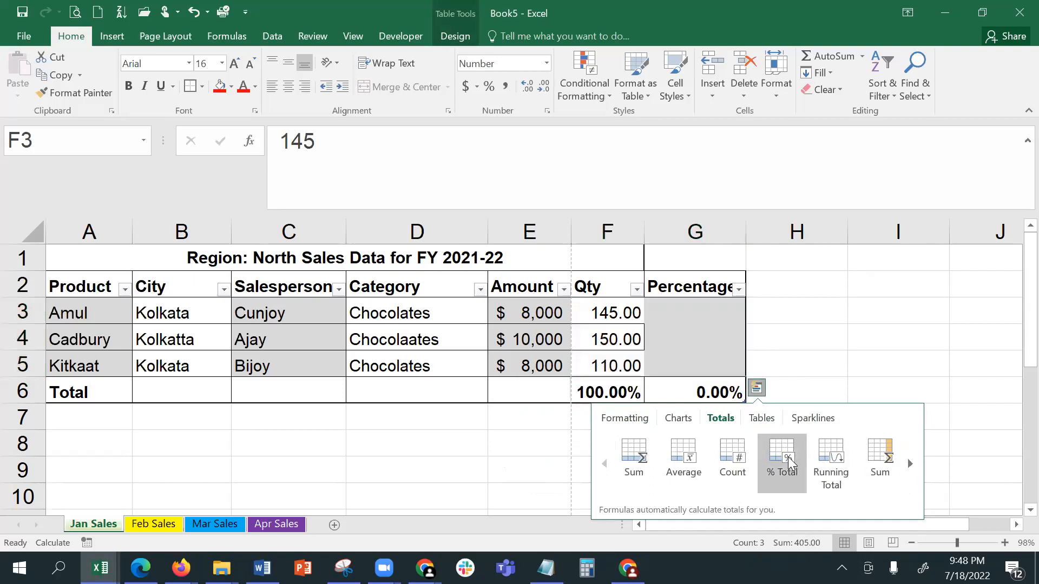
{"action": "left_click", "coordinate": [842, 459]}
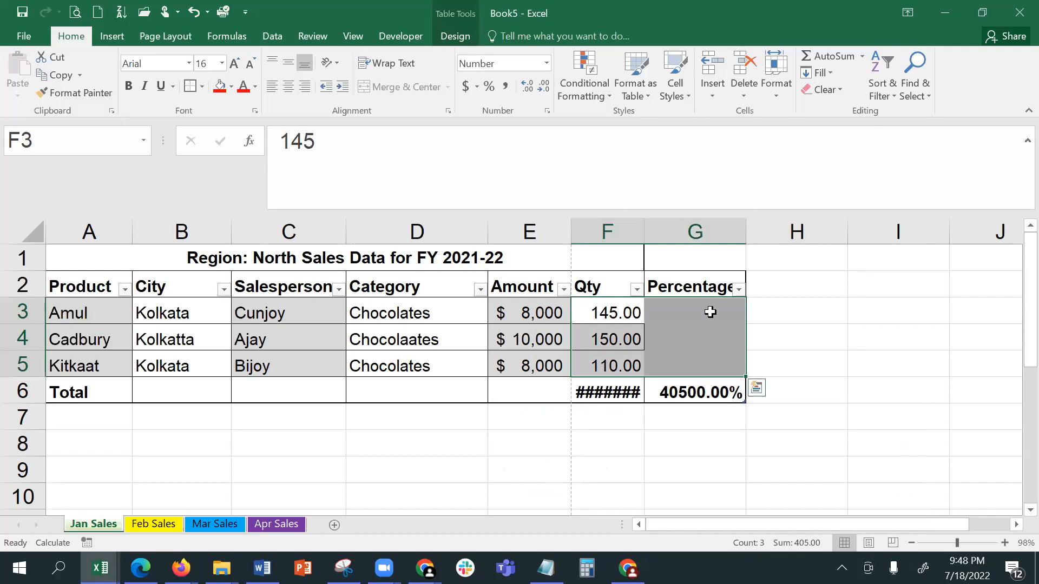
Step: Add a Running Total column for F3:G5 with Quick Analysis and check its formulas against the quantities
{"action": "left_click", "coordinate": [760, 391]}
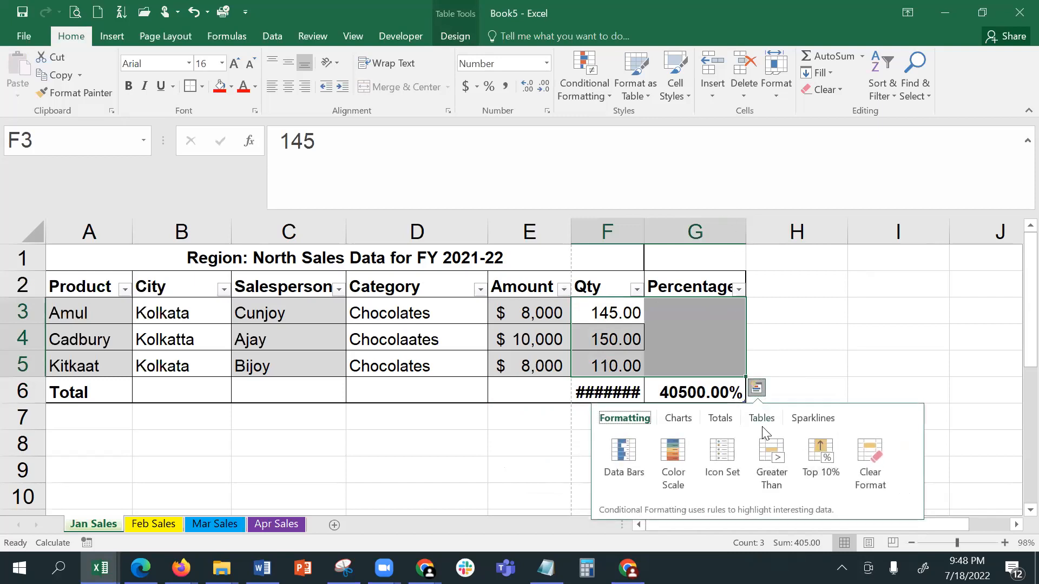
{"action": "left_click", "coordinate": [713, 421]}
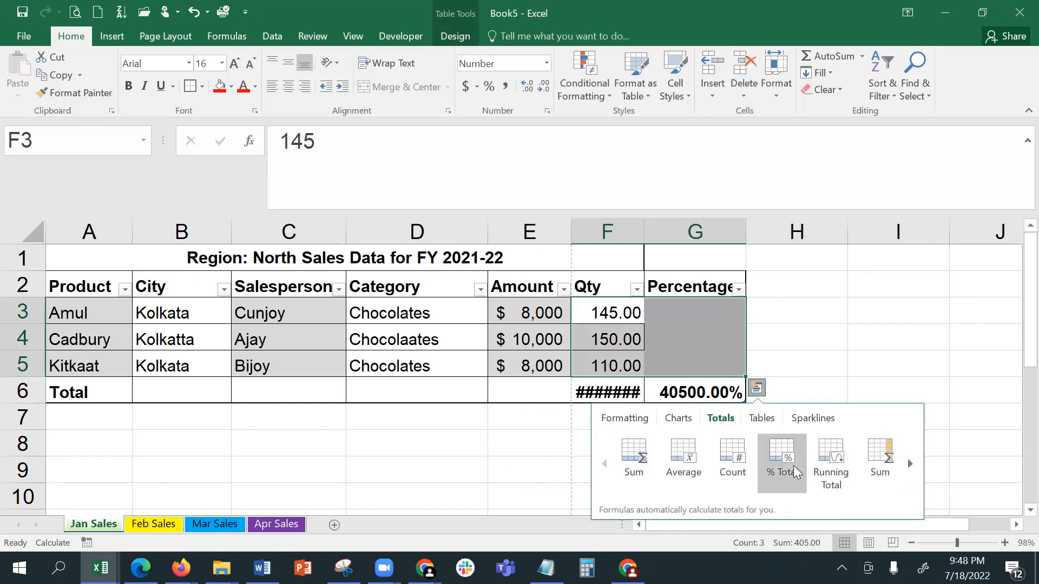
{"action": "left_click", "coordinate": [910, 464]}
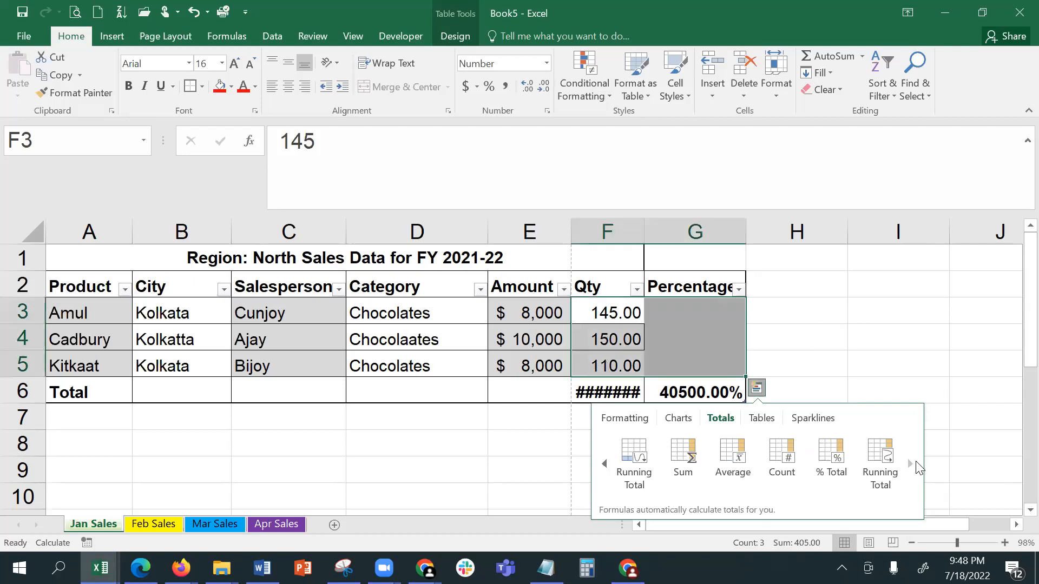
{"action": "left_click", "coordinate": [885, 455]}
{"action": "left_click", "coordinate": [796, 312]}
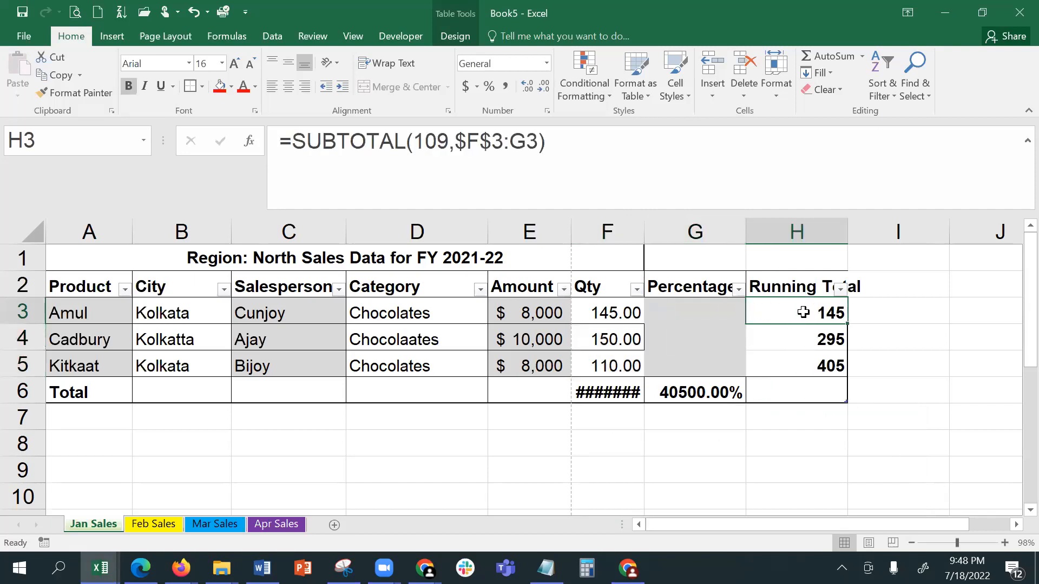
{"action": "left_click", "coordinate": [608, 309]}
{"action": "left_click", "coordinate": [606, 337]}
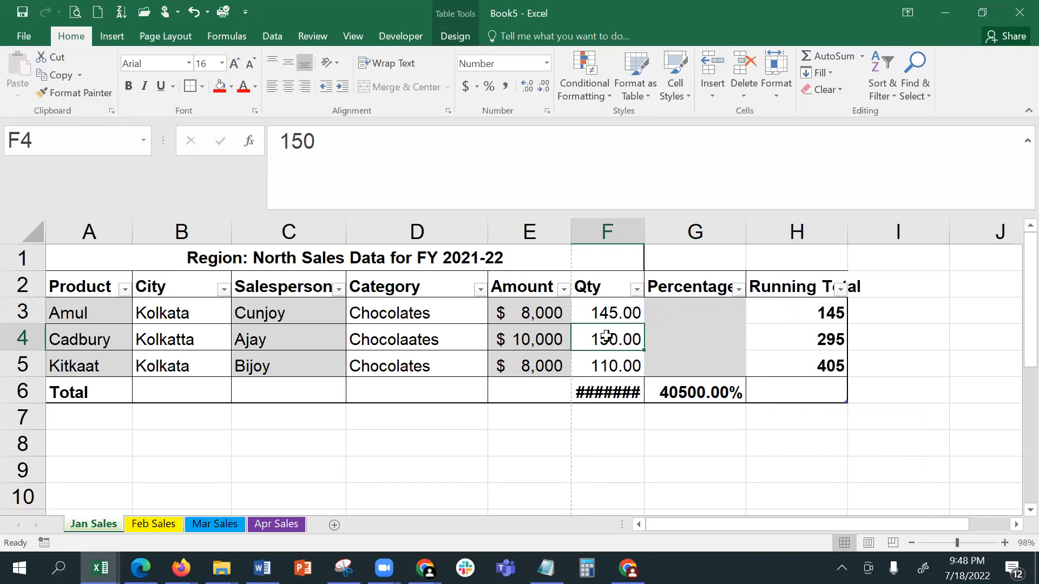
{"action": "left_click", "coordinate": [808, 333]}
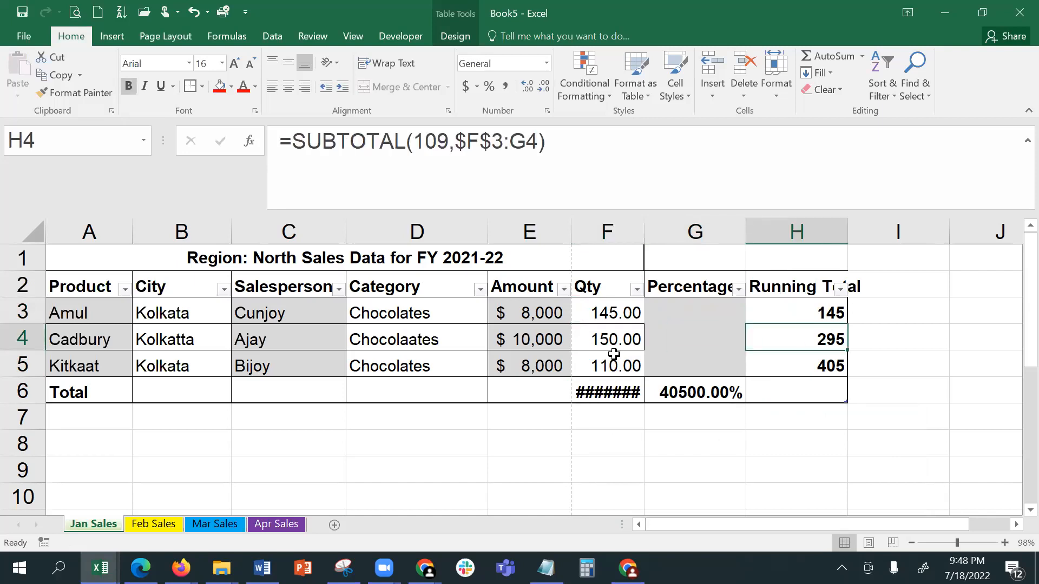
{"action": "left_click", "coordinate": [614, 357]}
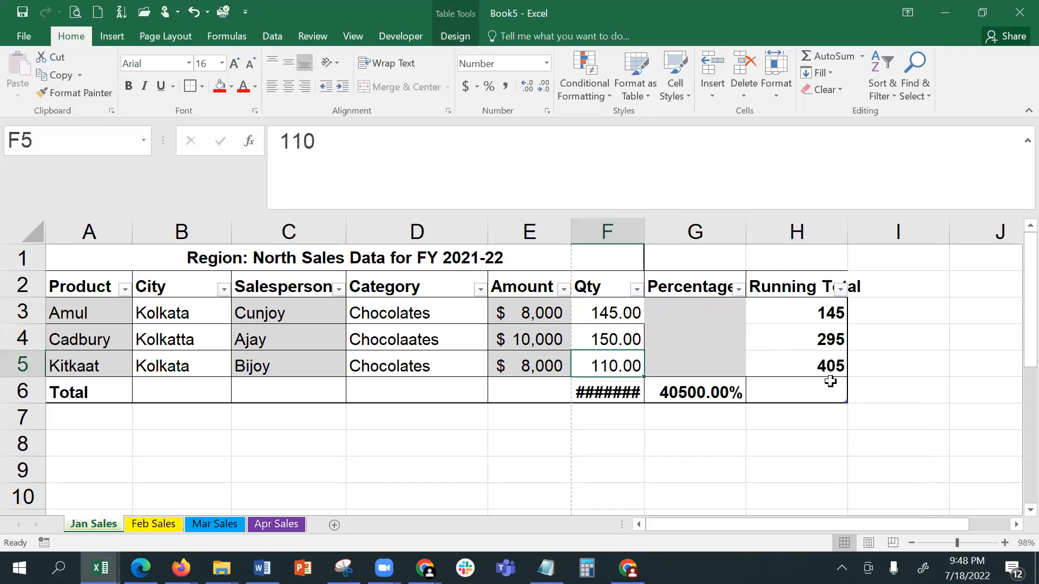
Step: Delete the Percentage and Running Total columns, along with the leftover Column1, so the table ends at Qty
{"action": "left_click", "coordinate": [693, 230]}
{"action": "right_click", "coordinate": [692, 229]}
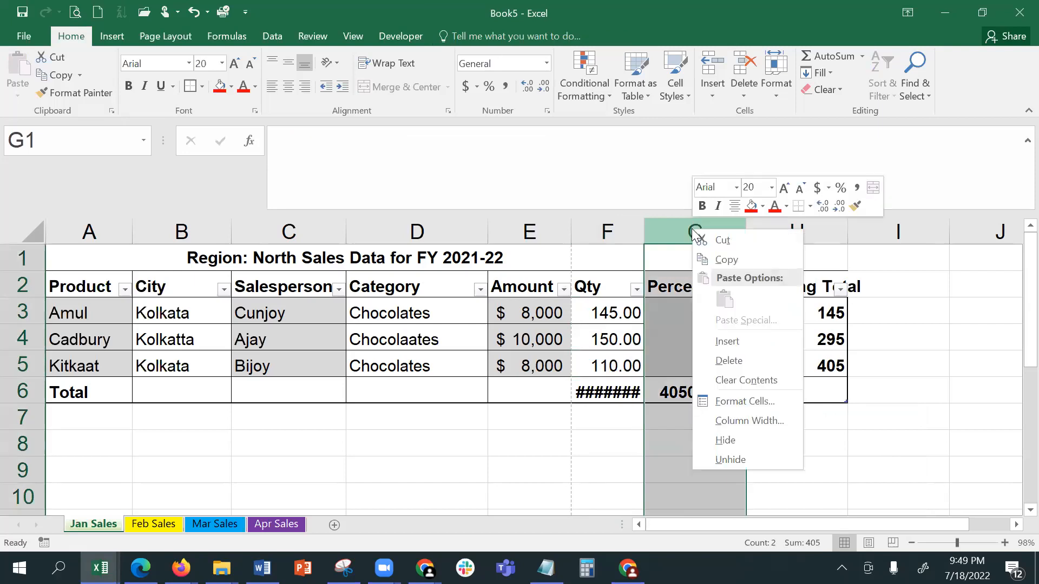
{"action": "left_click", "coordinate": [748, 359]}
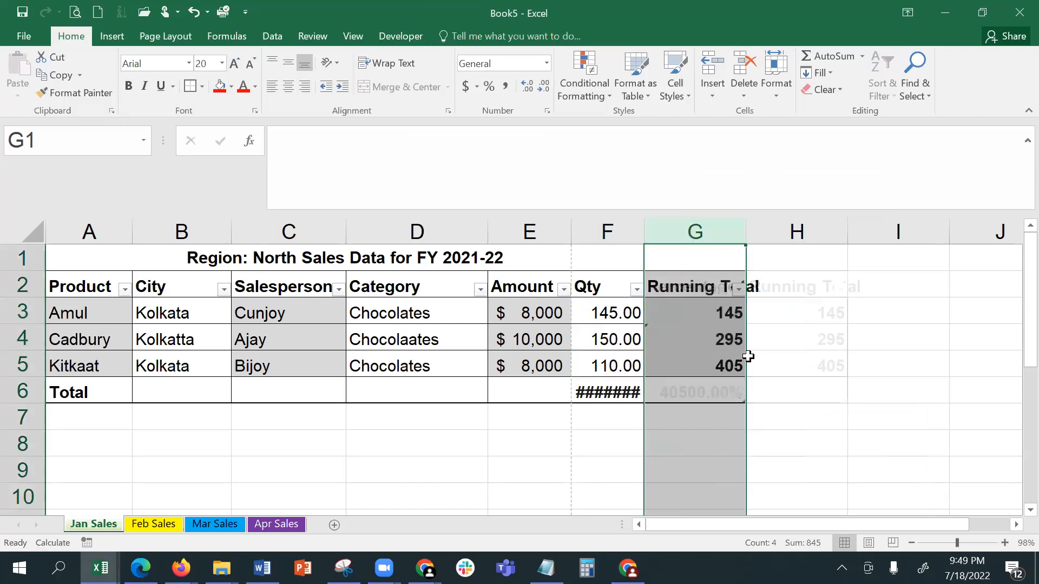
{"action": "right_click", "coordinate": [700, 223]}
{"action": "left_click", "coordinate": [740, 368]}
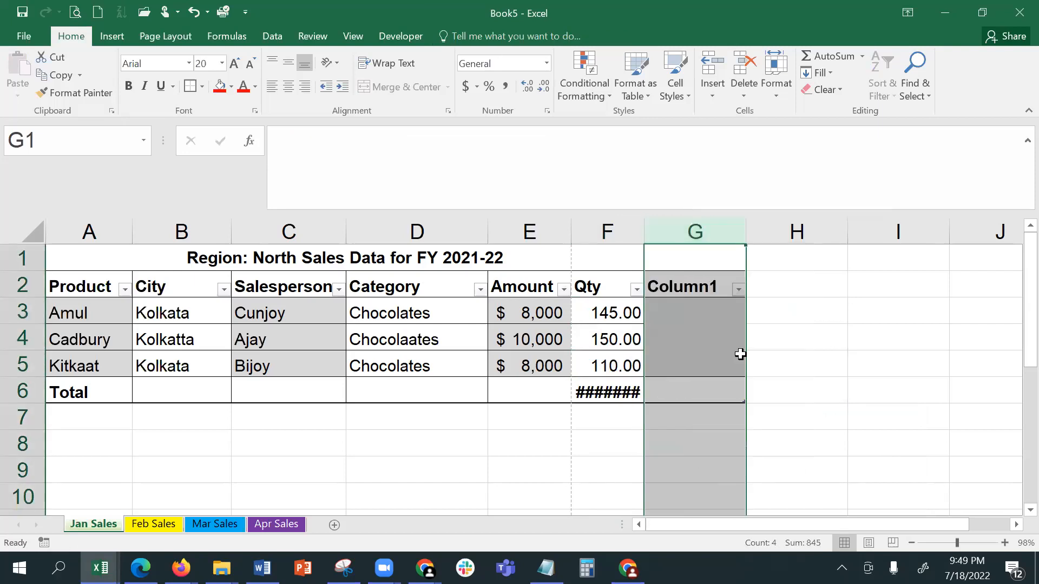
{"action": "right_click", "coordinate": [695, 231]}
{"action": "left_click", "coordinate": [740, 364]}
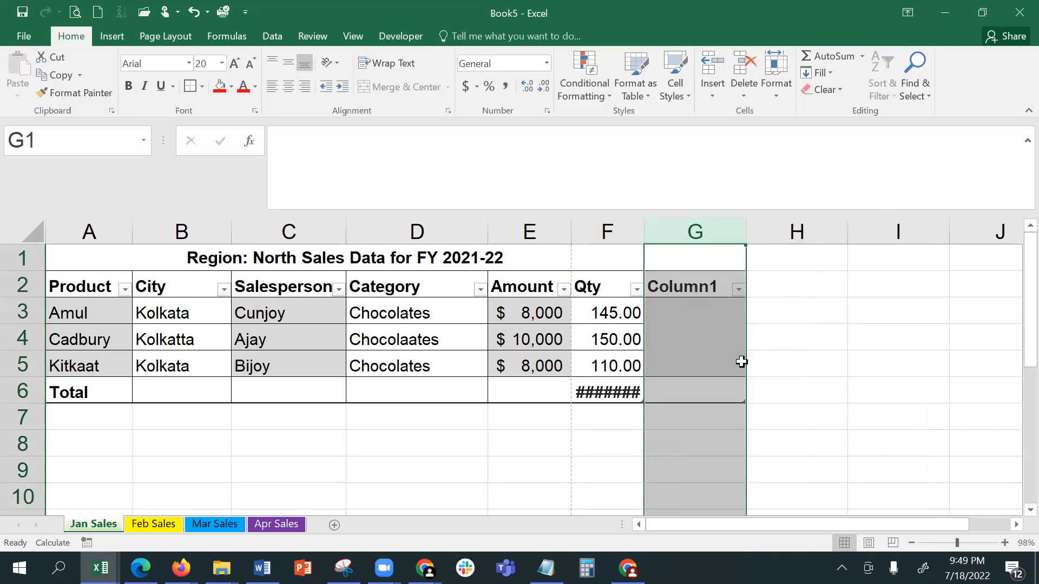
{"action": "left_click", "coordinate": [809, 367]}
Step: Clear the total in F6 and autofit column F to its contents
{"action": "left_click_drag", "start_coordinate": [598, 285], "coordinate": [605, 391]}
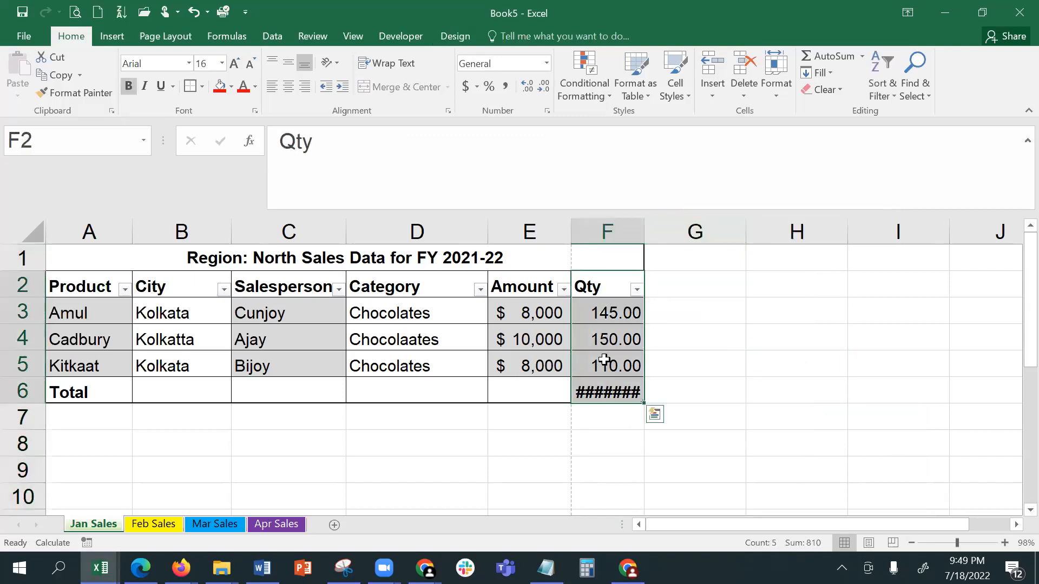
{"action": "double_click", "coordinate": [643, 233]}
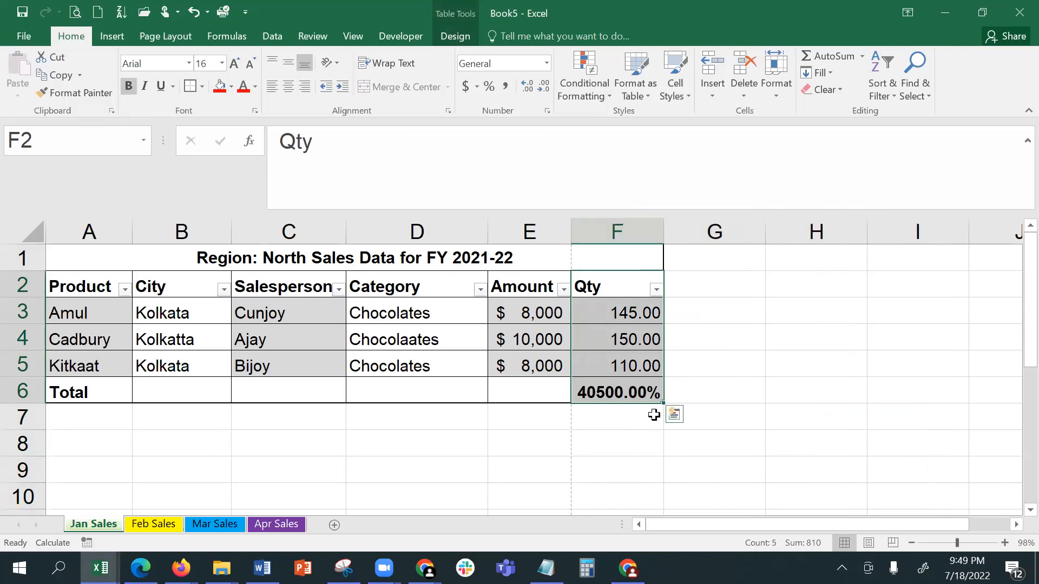
{"action": "left_click", "coordinate": [626, 391]}
{"action": "key", "text": "Delete"}
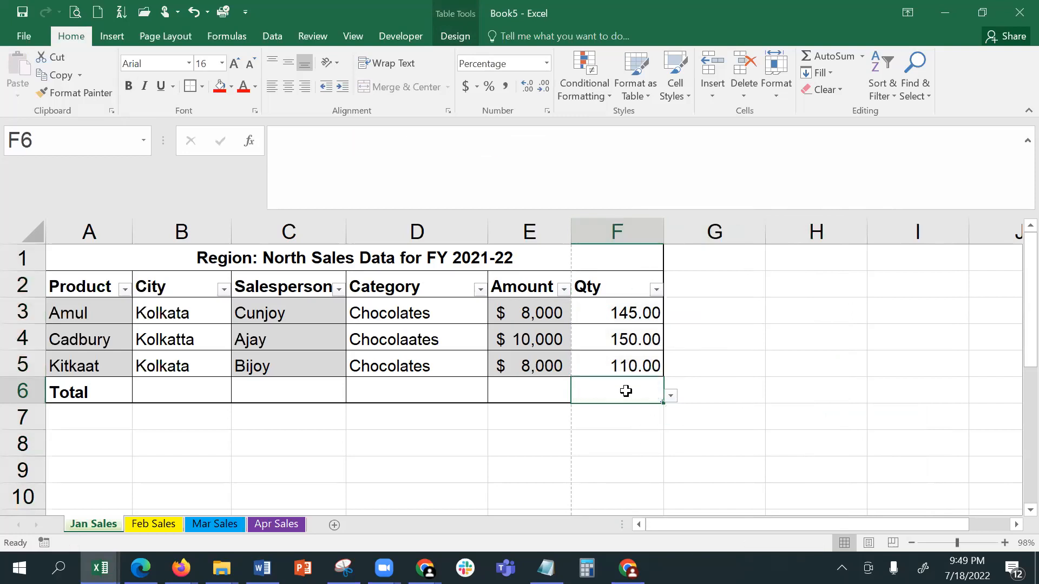
{"action": "key", "text": "Return"}
{"action": "left_click", "coordinate": [600, 306]}
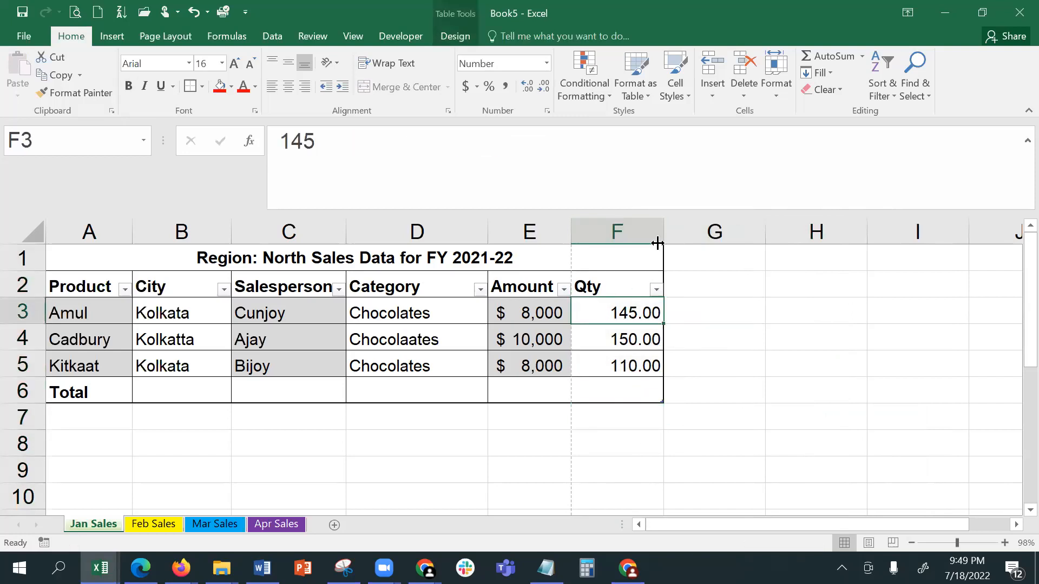
{"action": "double_click", "coordinate": [663, 232]}
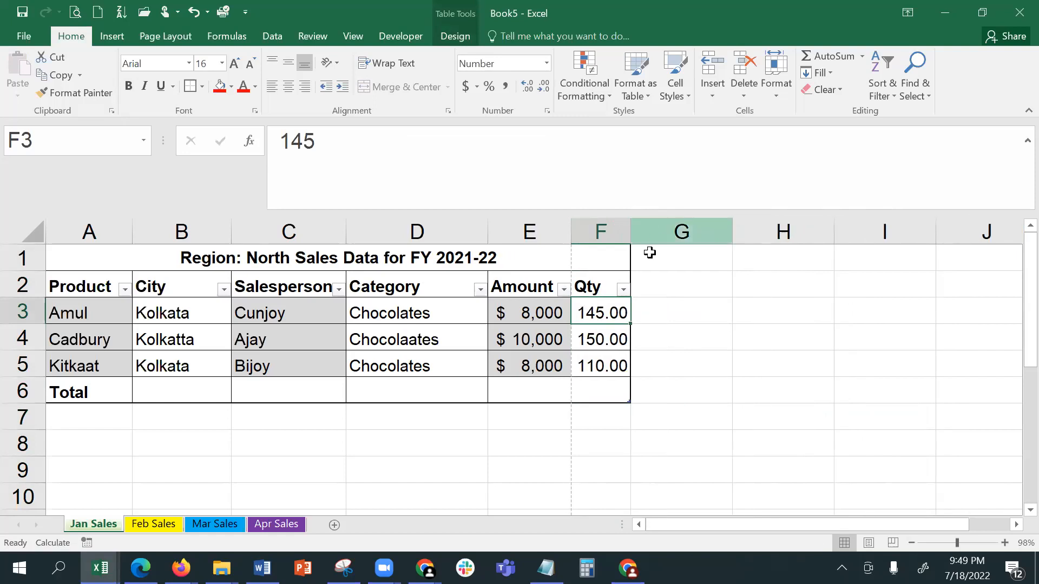
Step: Add a Sum column beside Qty by applying the Quick Analysis column Sum to F3:F6
{"action": "left_click", "coordinate": [671, 385], "text": "shift"}
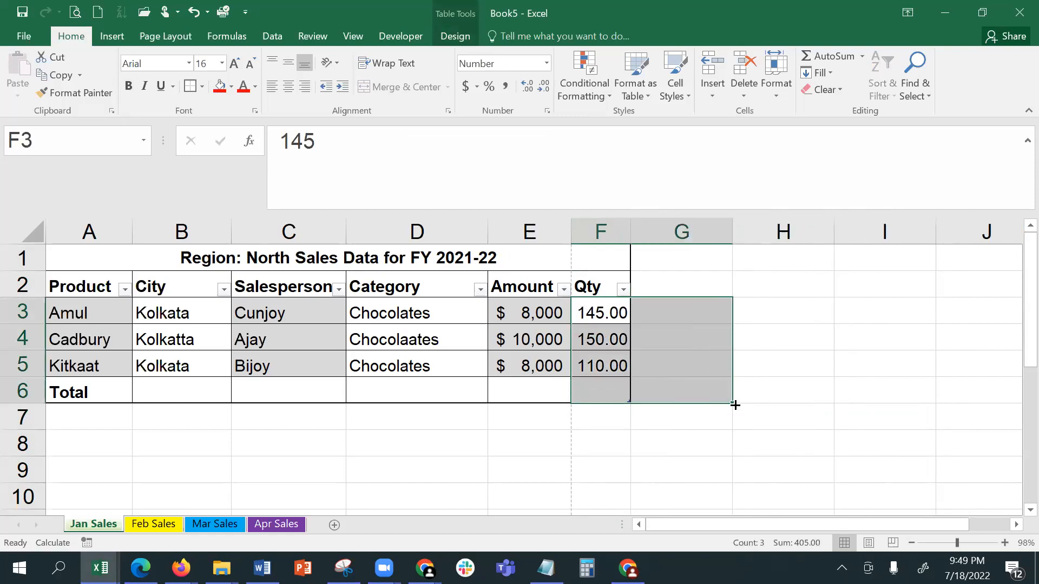
{"action": "left_click", "coordinate": [604, 358]}
{"action": "left_click_drag", "start_coordinate": [607, 315], "coordinate": [621, 394]}
{"action": "left_click", "coordinate": [641, 415]}
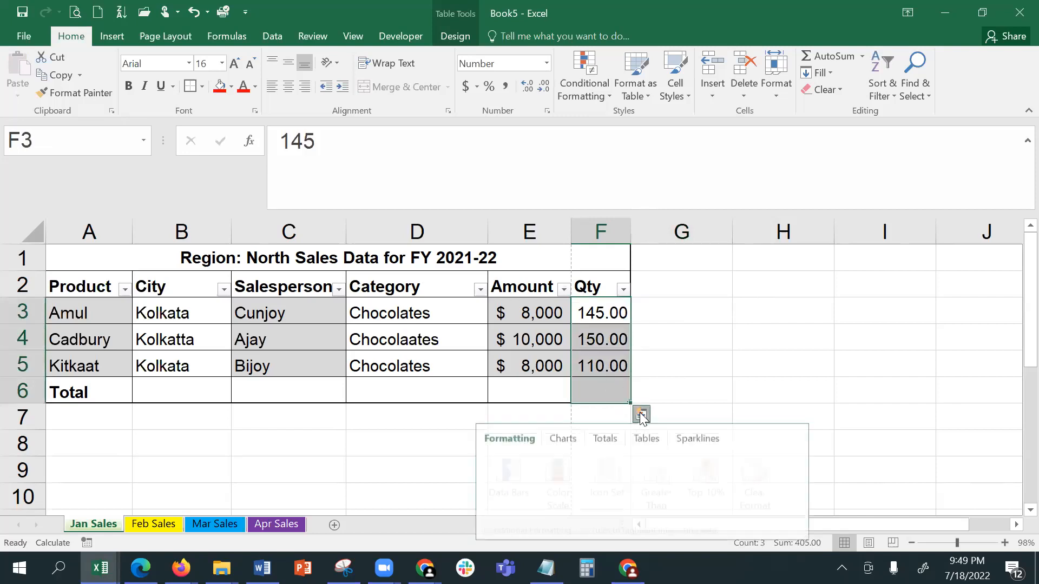
{"action": "left_click", "coordinate": [606, 445]}
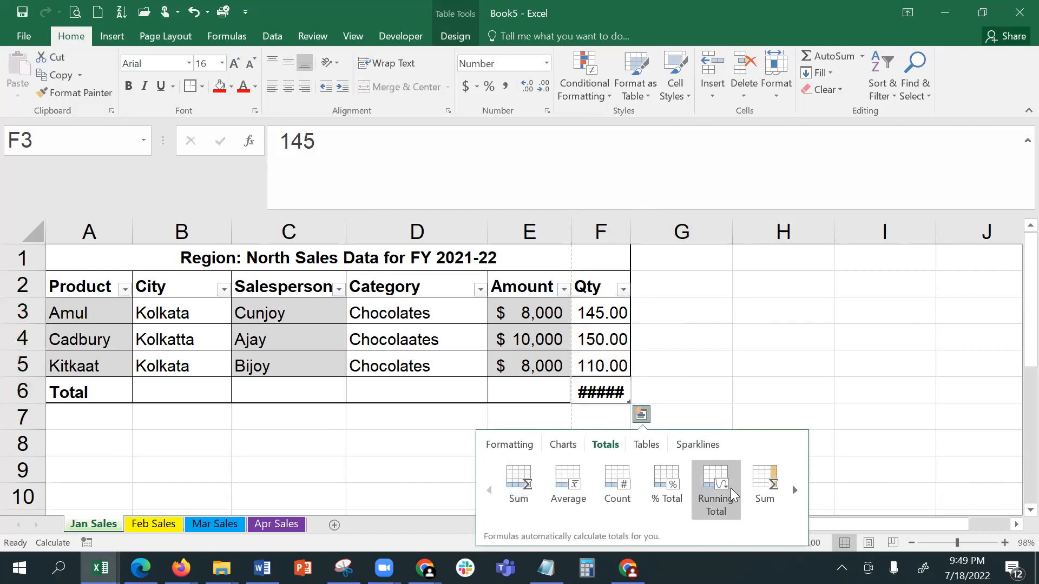
{"action": "left_click", "coordinate": [765, 482]}
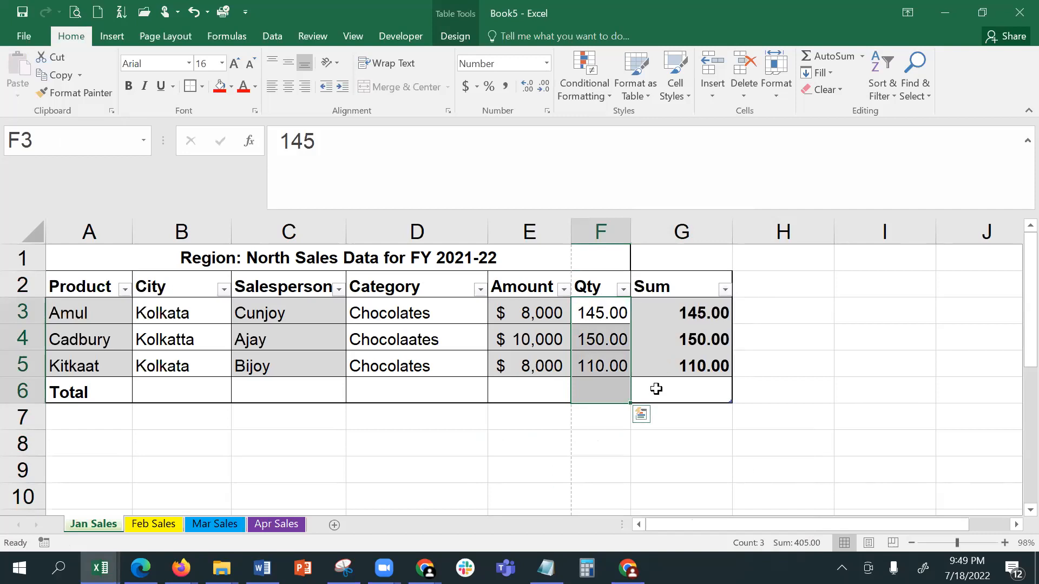
Step: Replace the Sum column with a Running Total column by applying the Quick Analysis column Running Total to F3:F6
{"action": "left_click", "coordinate": [646, 414]}
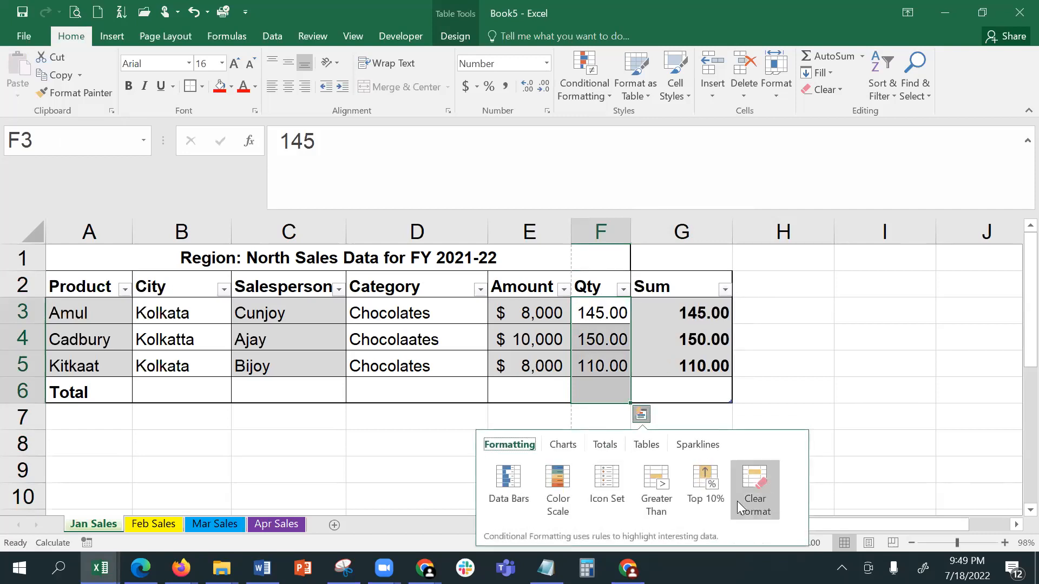
{"action": "left_click", "coordinate": [602, 445]}
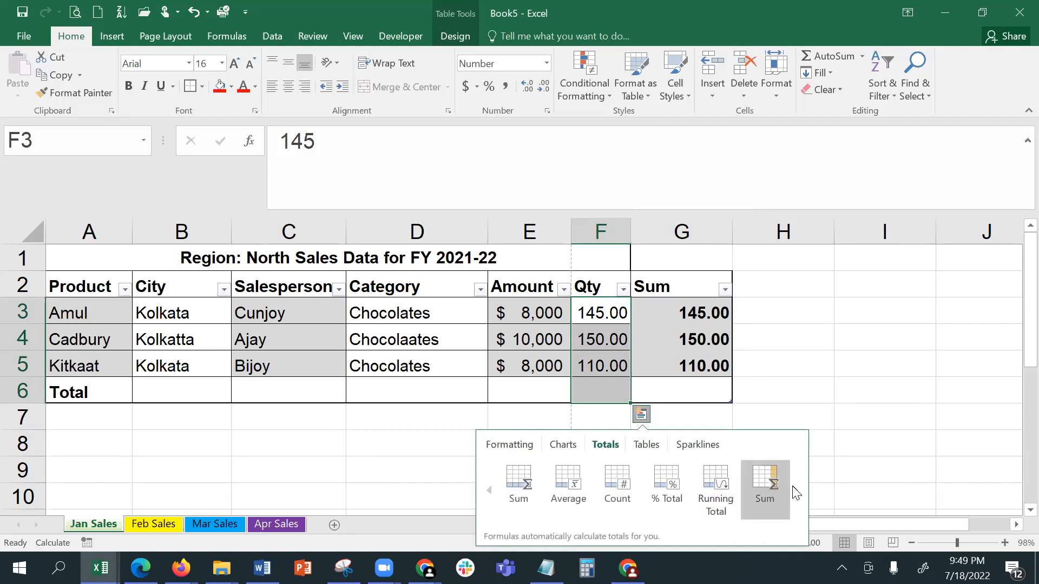
{"action": "left_click", "coordinate": [795, 491]}
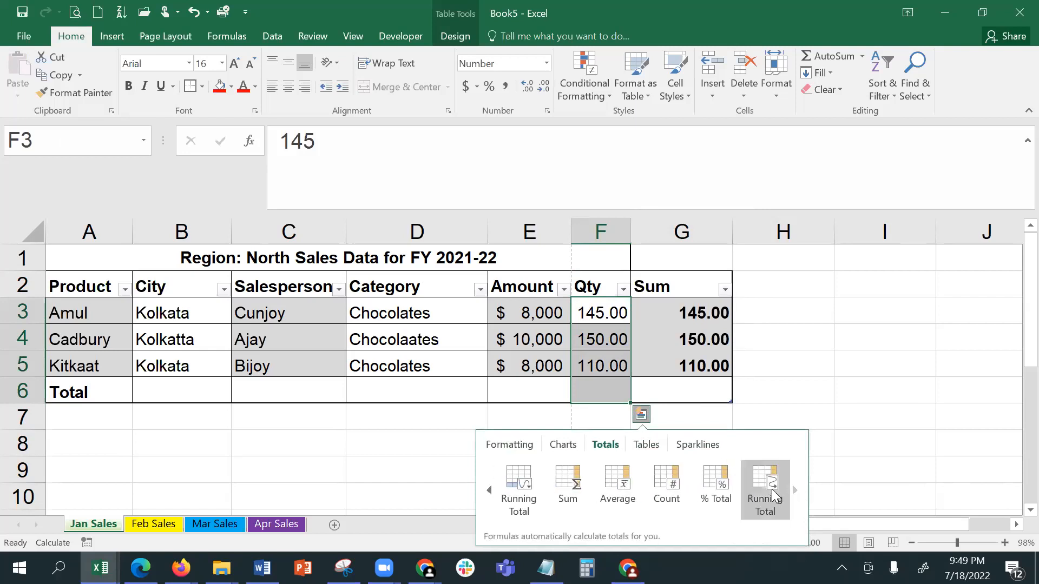
{"action": "left_click", "coordinate": [772, 490]}
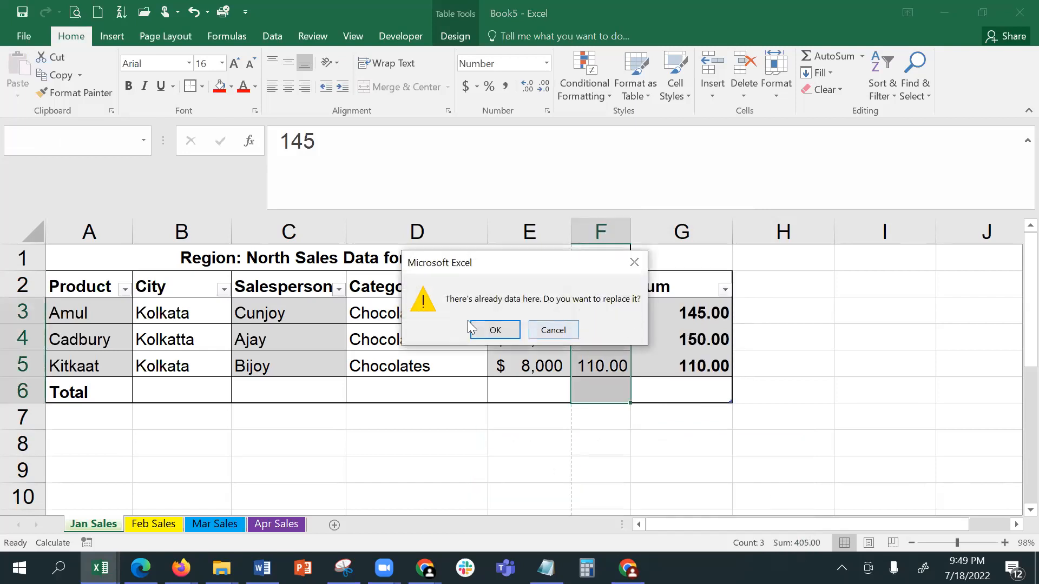
{"action": "left_click", "coordinate": [494, 329]}
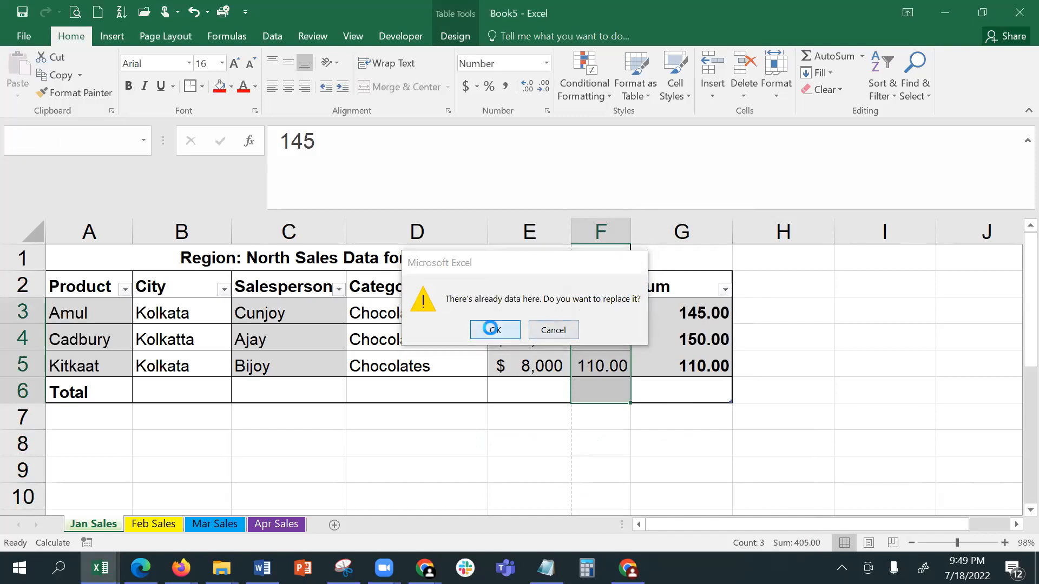
Step: Compare the Running Total cells in G3:G5 with their quantities and view the Quick Analysis options for F3:F5
{"action": "left_click", "coordinate": [703, 312]}
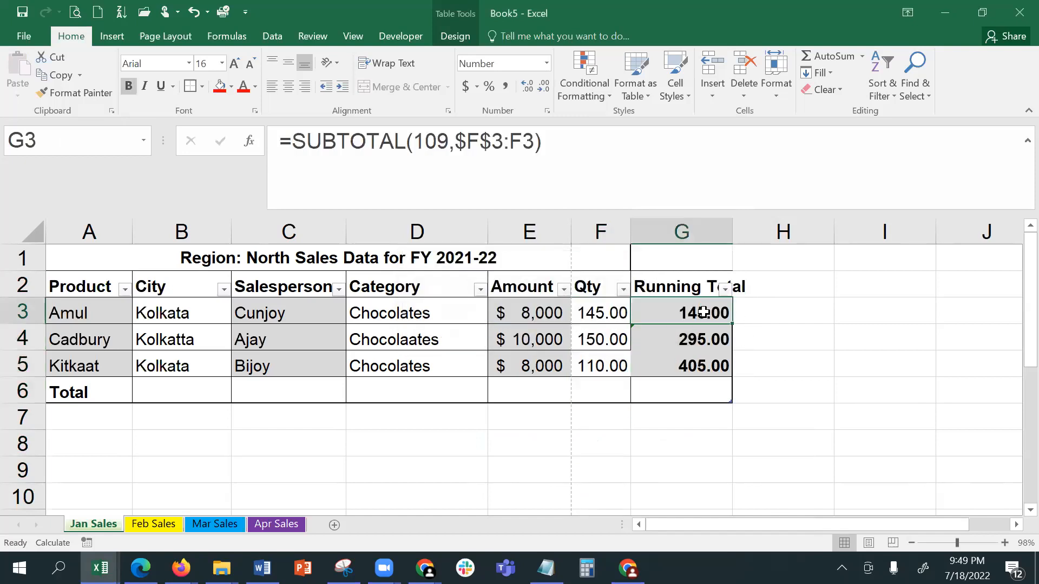
{"action": "left_click", "coordinate": [583, 312]}
{"action": "left_click", "coordinate": [606, 339]}
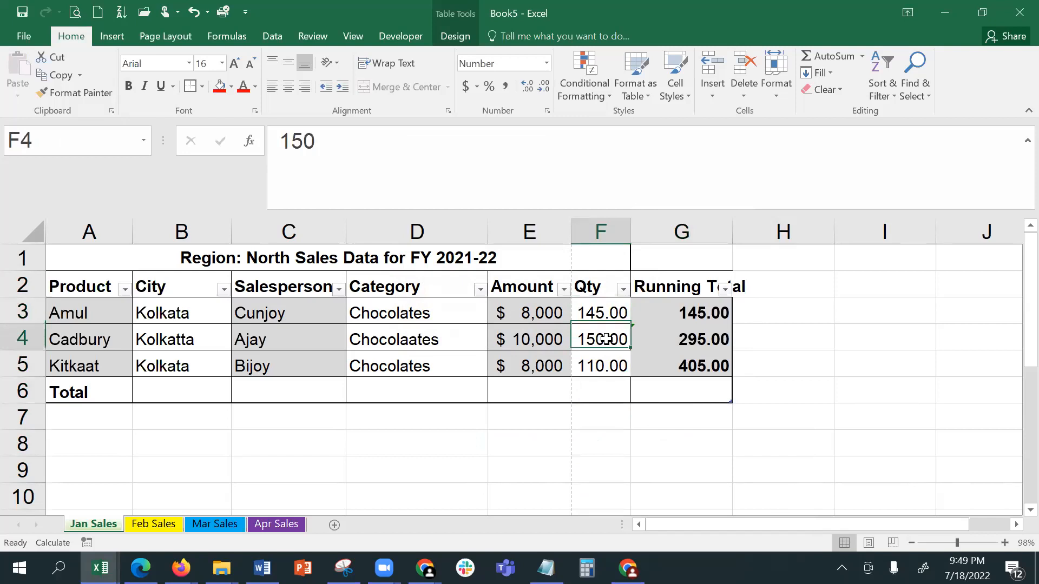
{"action": "left_click", "coordinate": [683, 337]}
{"action": "left_click", "coordinate": [597, 366]}
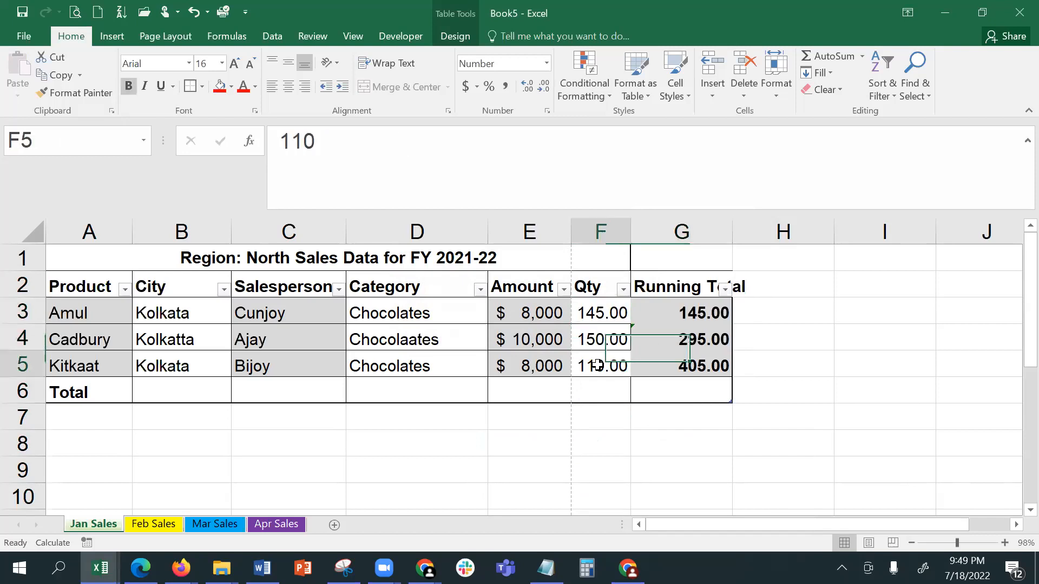
{"action": "left_click", "coordinate": [686, 365]}
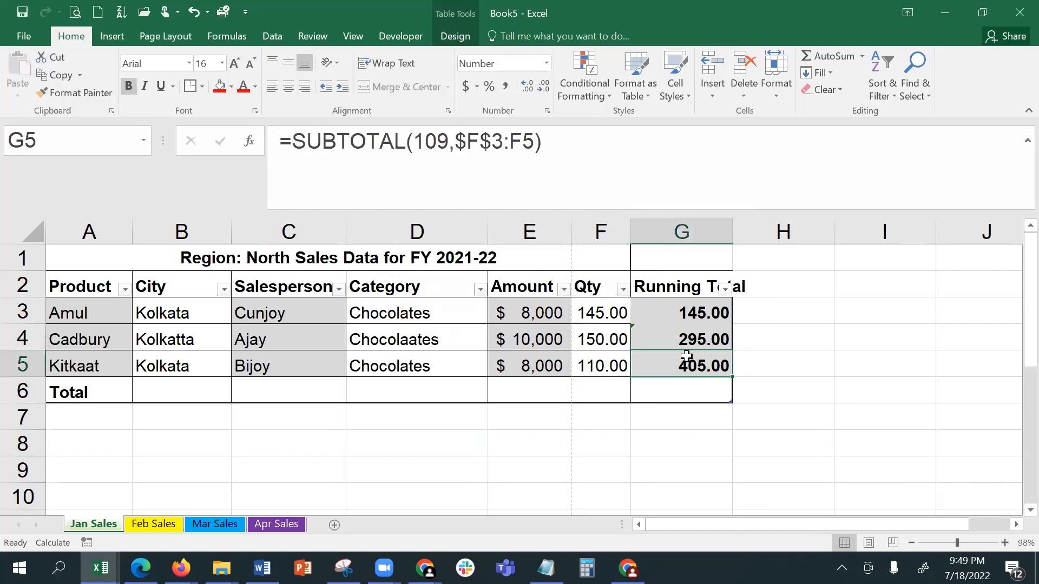
{"action": "left_click_drag", "start_coordinate": [601, 302], "coordinate": [636, 369]}
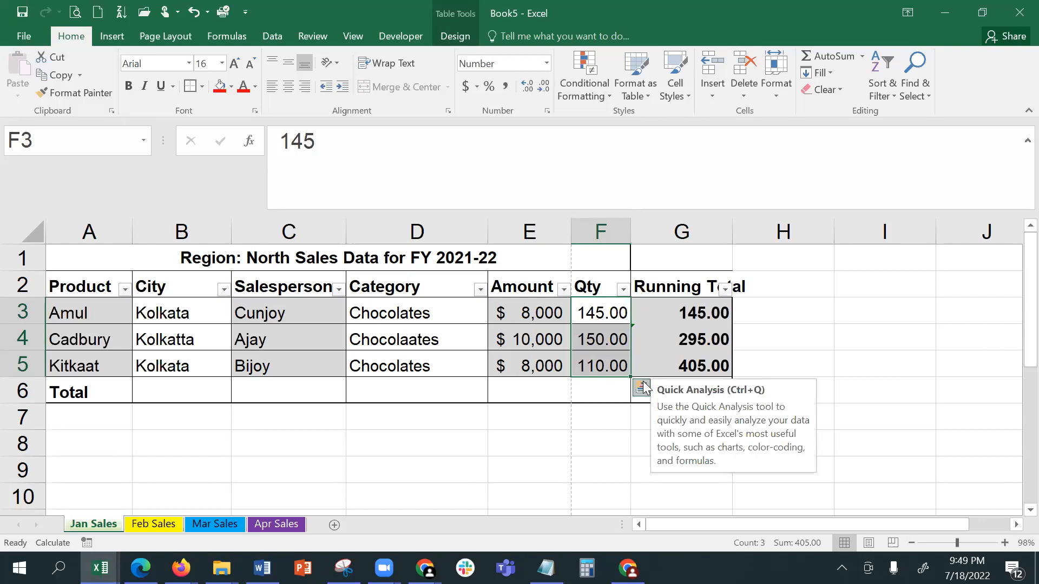
{"action": "left_click", "coordinate": [643, 387]}
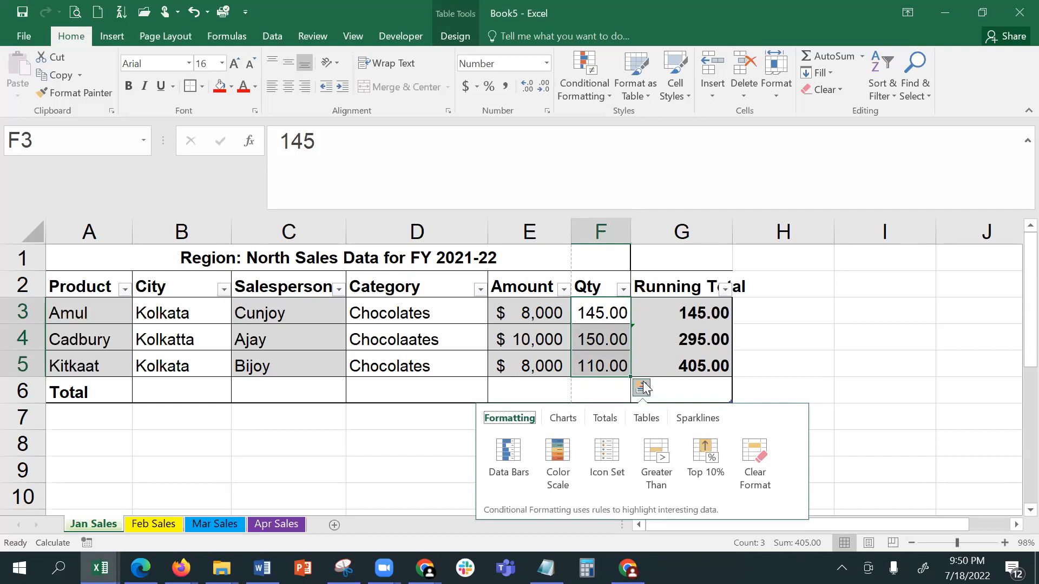
{"action": "left_click", "coordinate": [775, 319]}
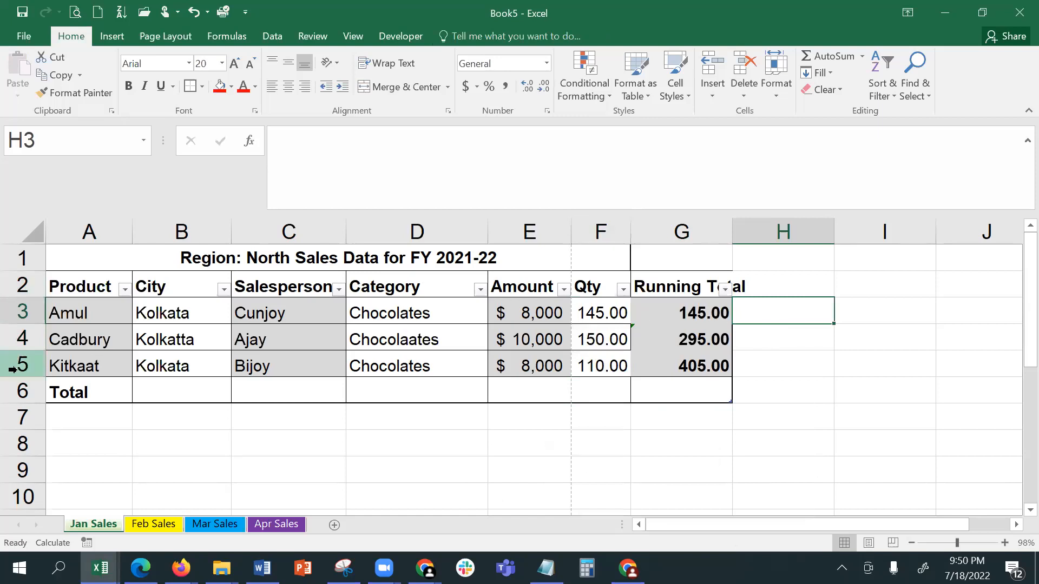
Step: Correct the spellings in row 4 by filling Kolkata down from B3 to B4 and Chocolates from D3 to D4
{"action": "left_click_drag", "start_coordinate": [178, 309], "coordinate": [180, 332]}
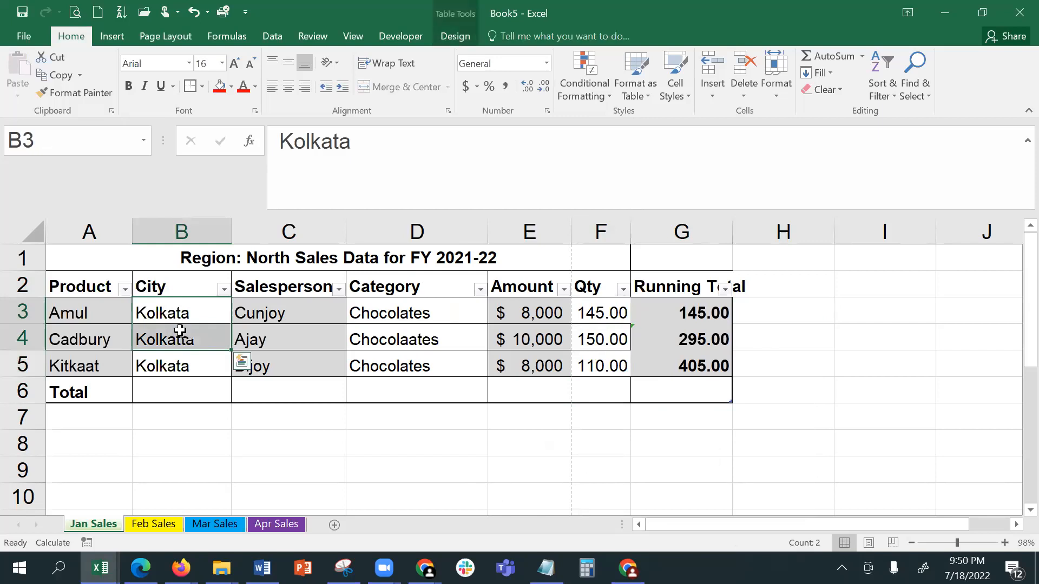
{"action": "left_click_drag", "start_coordinate": [433, 313], "coordinate": [436, 339]}
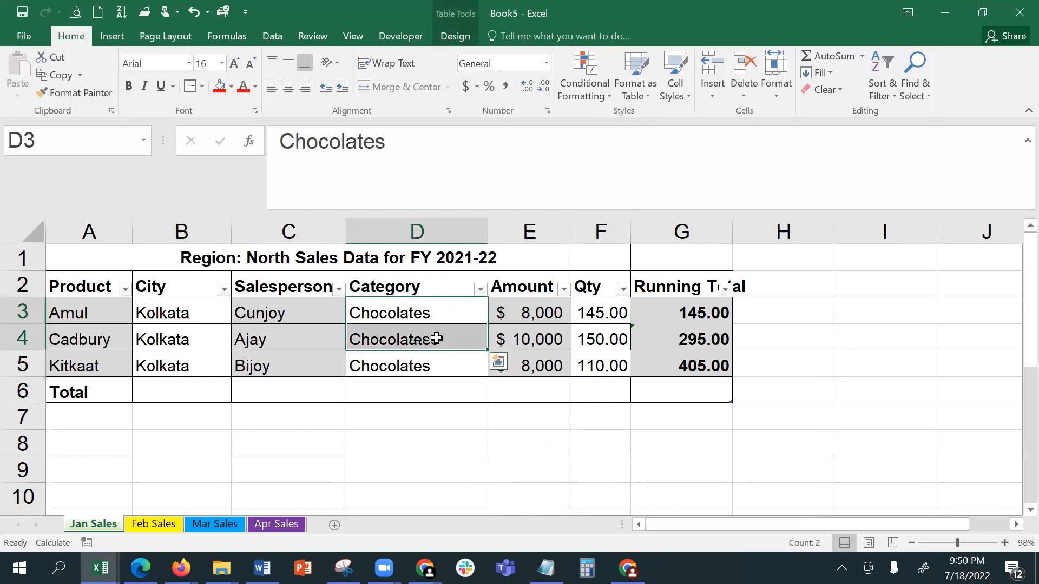
{"action": "left_click", "coordinate": [424, 360]}
Step: Insert three rows above the first Amul record and copy the records in A6:F8 into them starting at A3
{"action": "left_click_drag", "start_coordinate": [78, 320], "coordinate": [668, 366]}
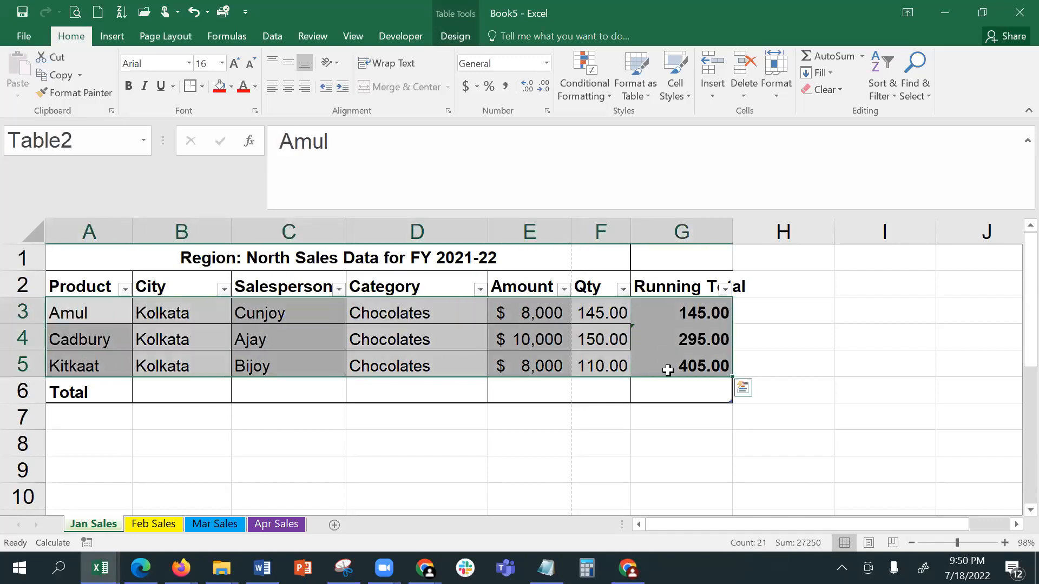
{"action": "left_click", "coordinate": [722, 63]}
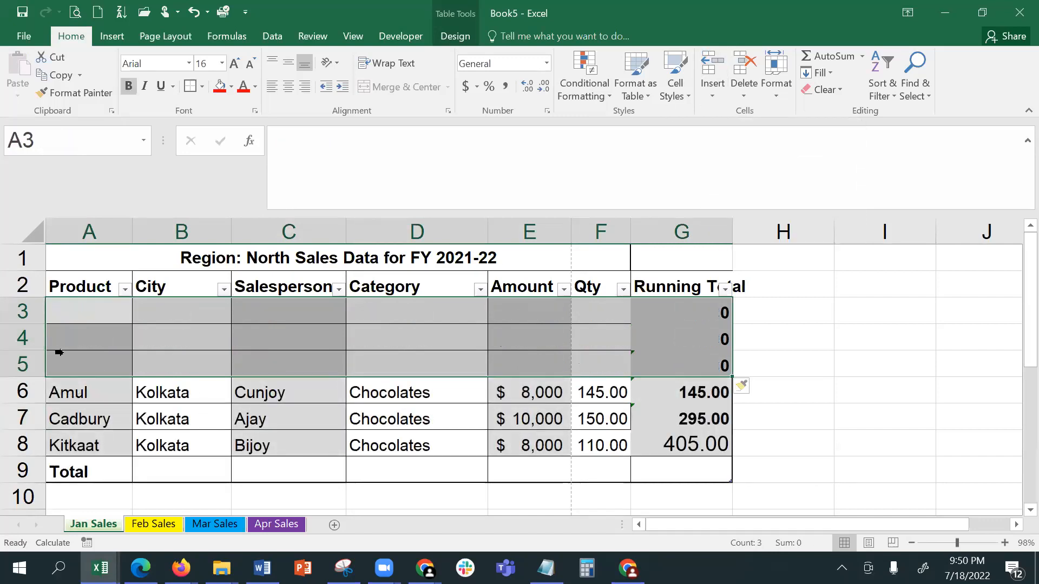
{"action": "left_click_drag", "start_coordinate": [86, 391], "coordinate": [620, 443]}
{"action": "key", "text": "ctrl+c"}
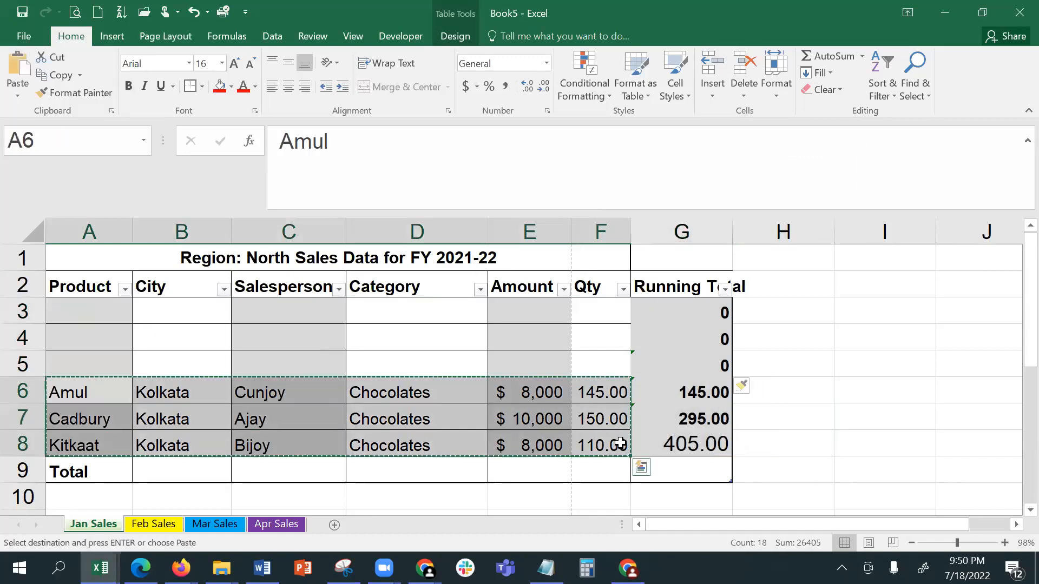
{"action": "left_click", "coordinate": [88, 314]}
{"action": "key", "text": "Return"}
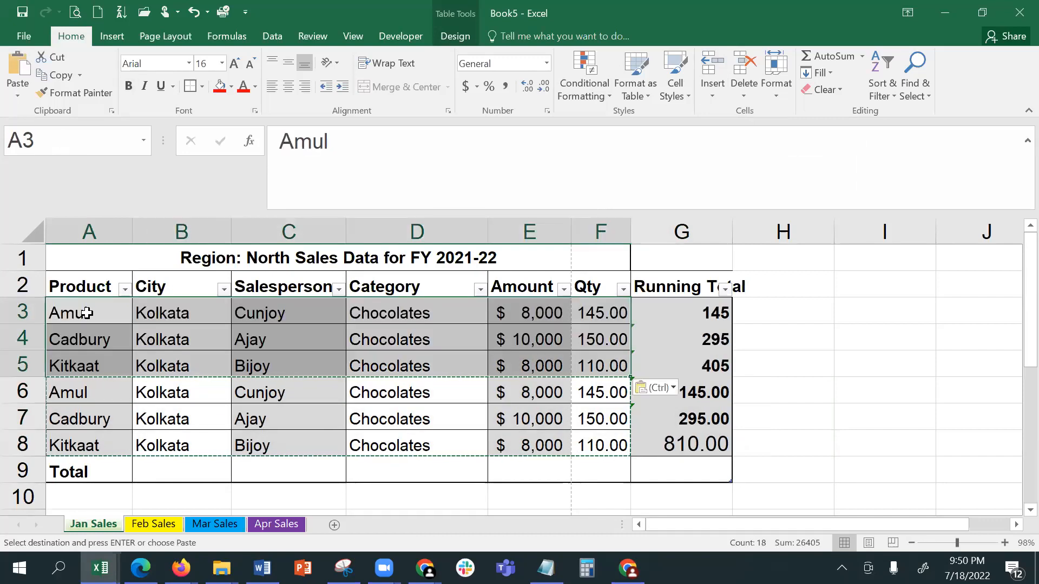
Step: Change the city to Mumbai in B3 and fill it down through B5
{"action": "left_click", "coordinate": [172, 309]}
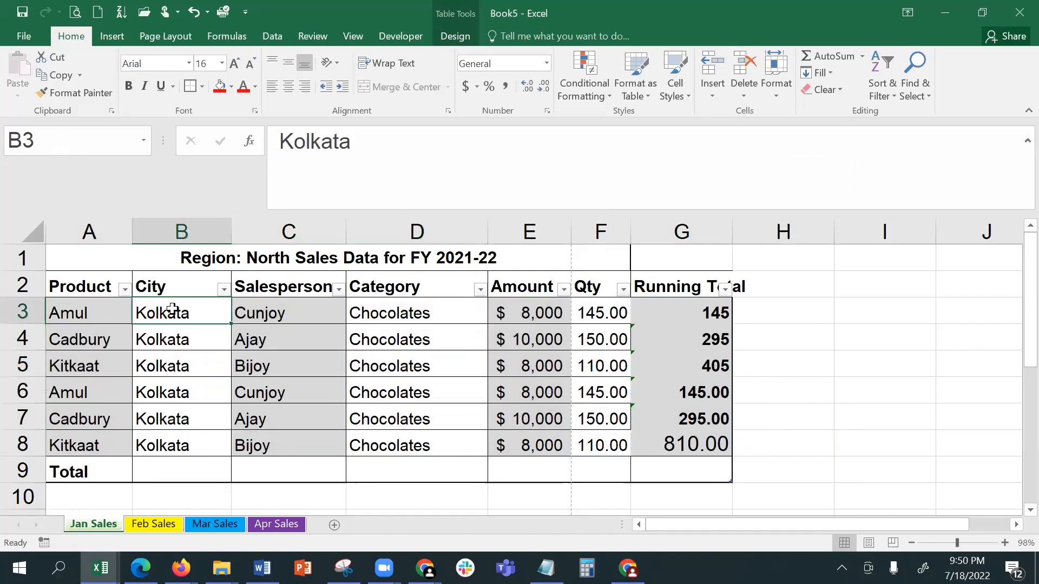
{"action": "type", "text": "Mumbai"}
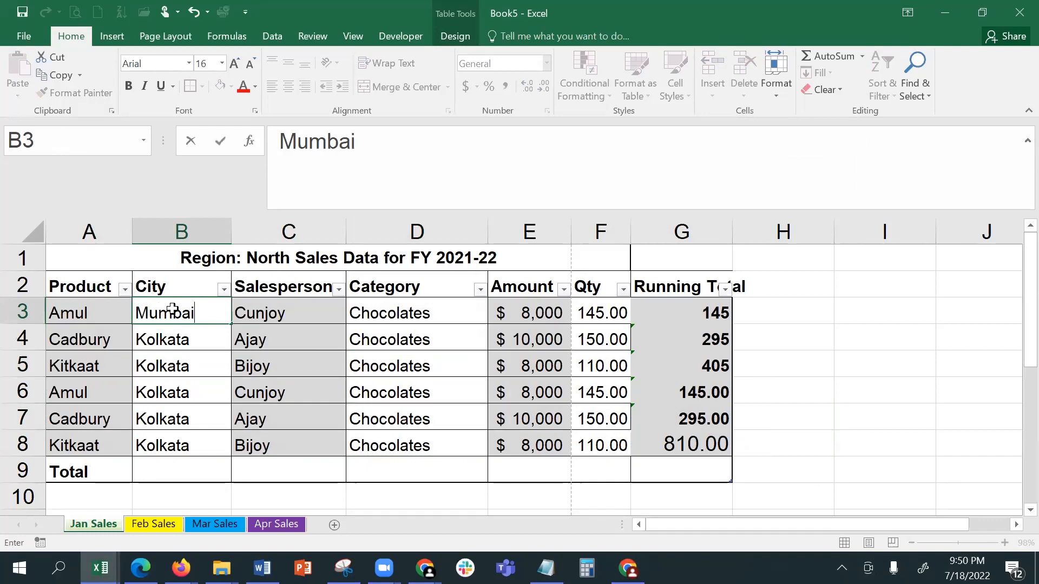
{"action": "key", "text": "Return"}
{"action": "left_click", "coordinate": [172, 309]}
{"action": "key", "text": "shift+Down"}
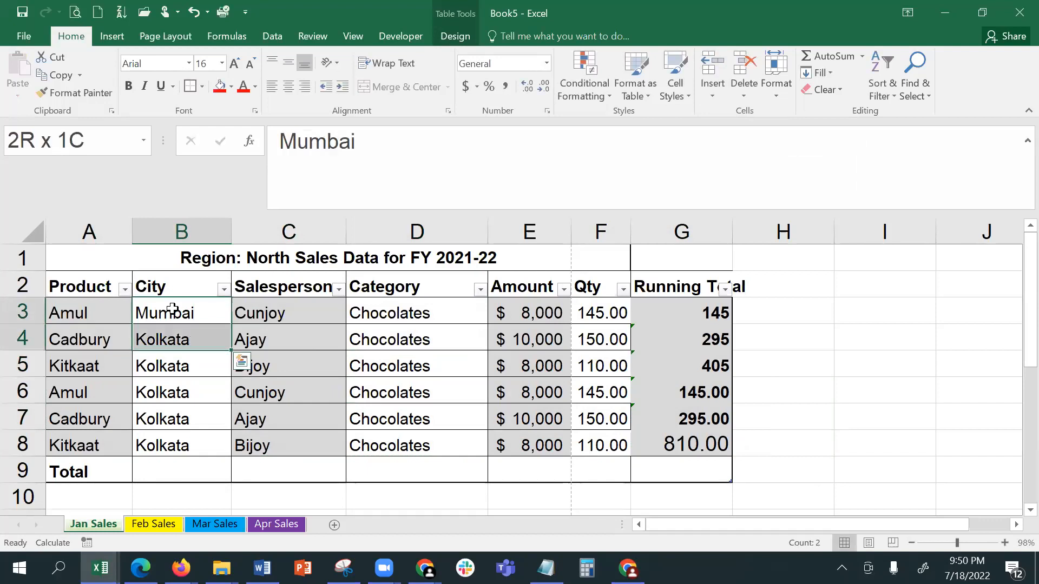
{"action": "key", "text": "shift+Down"}
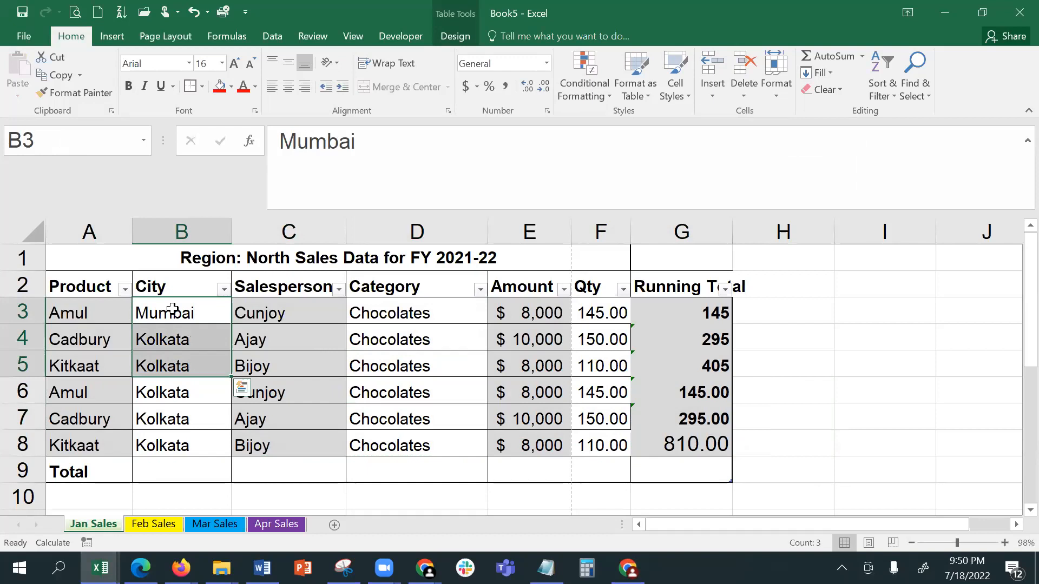
{"action": "key", "text": "ctrl+d"}
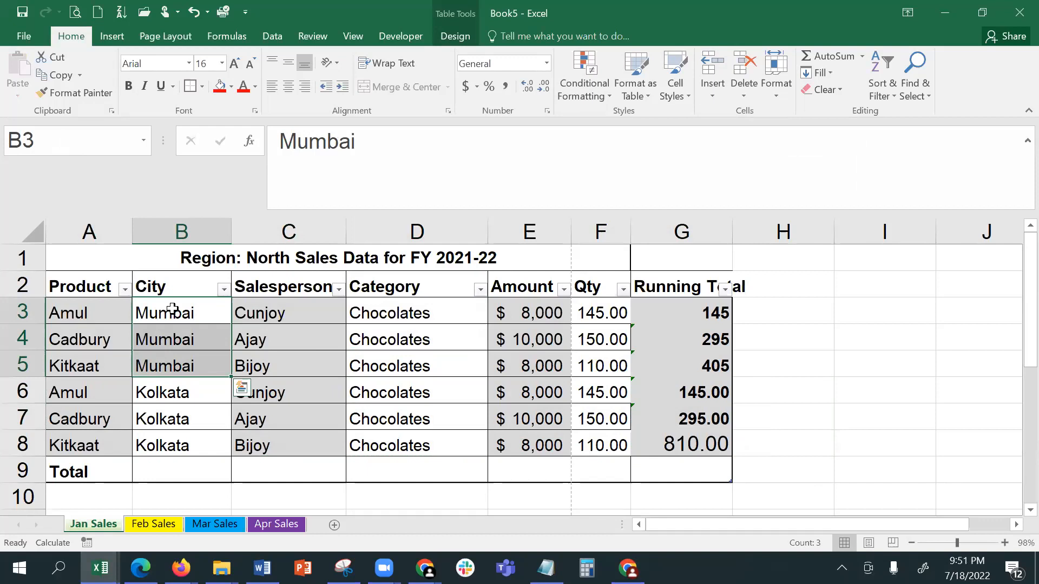
Step: Replace the salesperson names in C3:C5 with three different names
{"action": "left_click", "coordinate": [301, 317]}
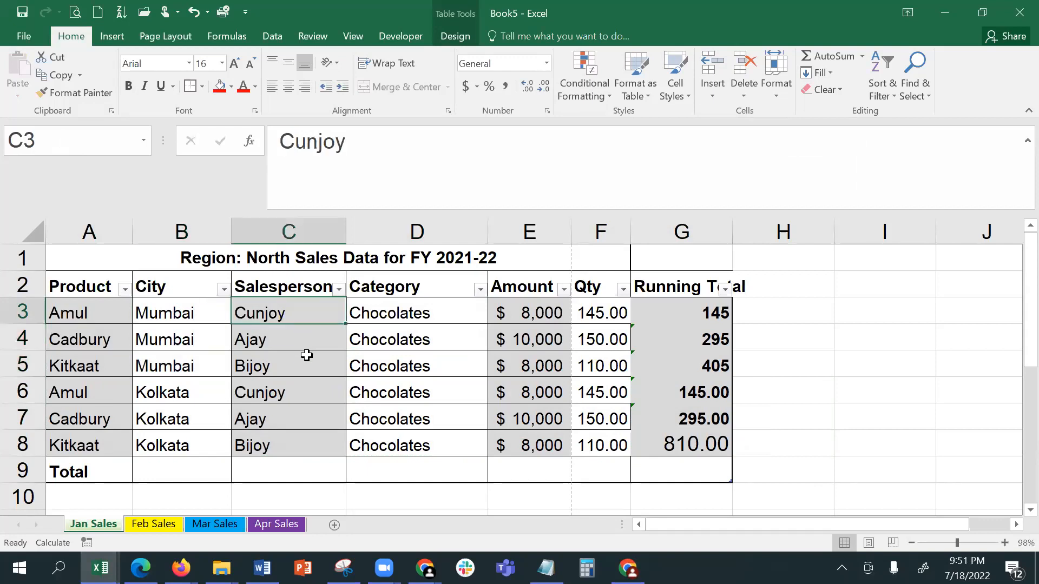
{"action": "type", "text": "Durjoy"}
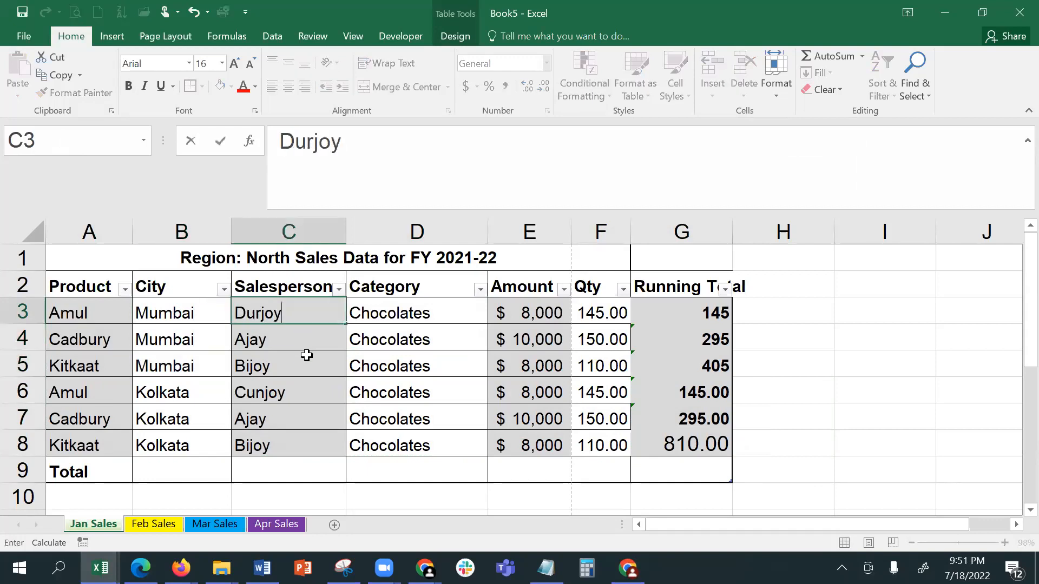
{"action": "key", "text": "Return"}
{"action": "type", "text": "Funj"}
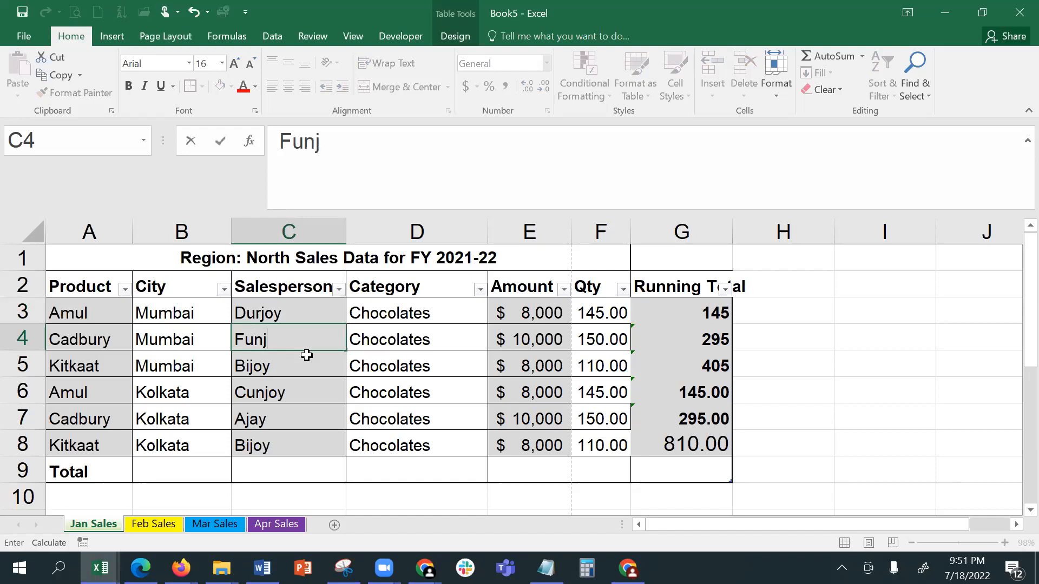
{"action": "type", "text": "oy"}
{"action": "key", "text": "Return"}
{"action": "type", "text": "Sa"}
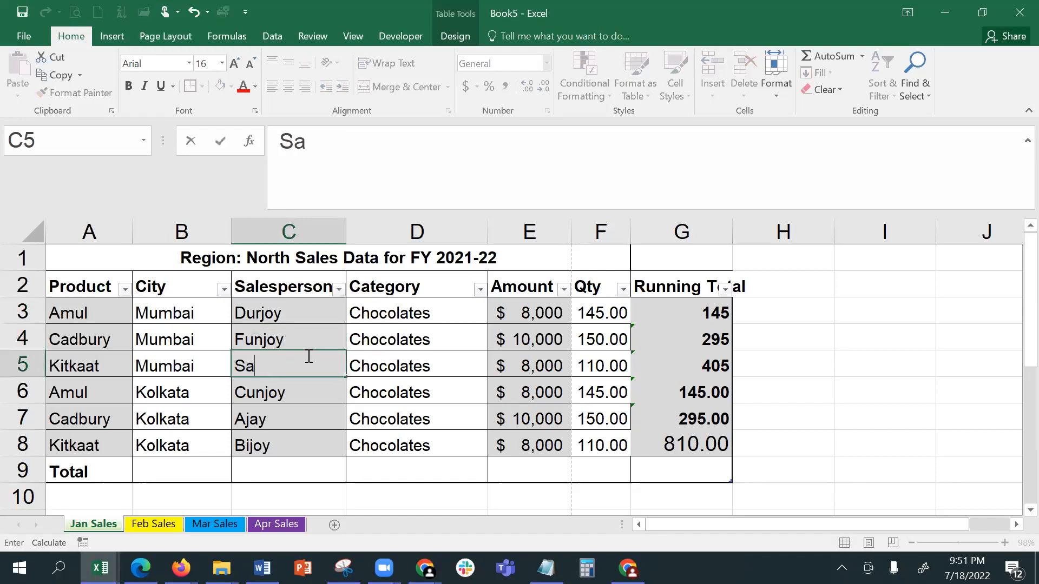
{"action": "type", "text": "njoy"}
{"action": "key", "text": "Return"}
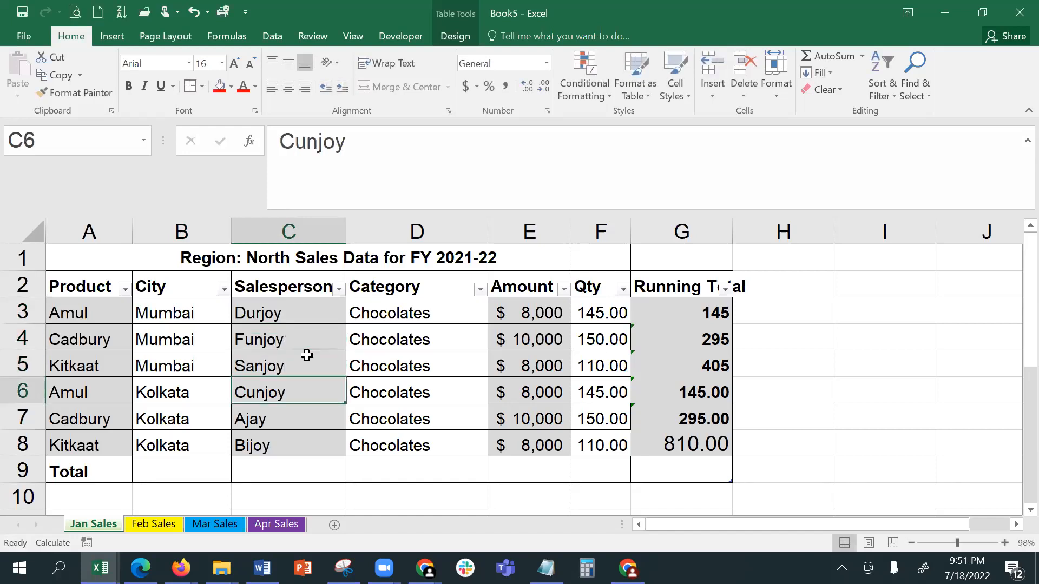
Step: Change the category to Toffee in D3 and fill it down through D5
{"action": "left_click", "coordinate": [454, 315]}
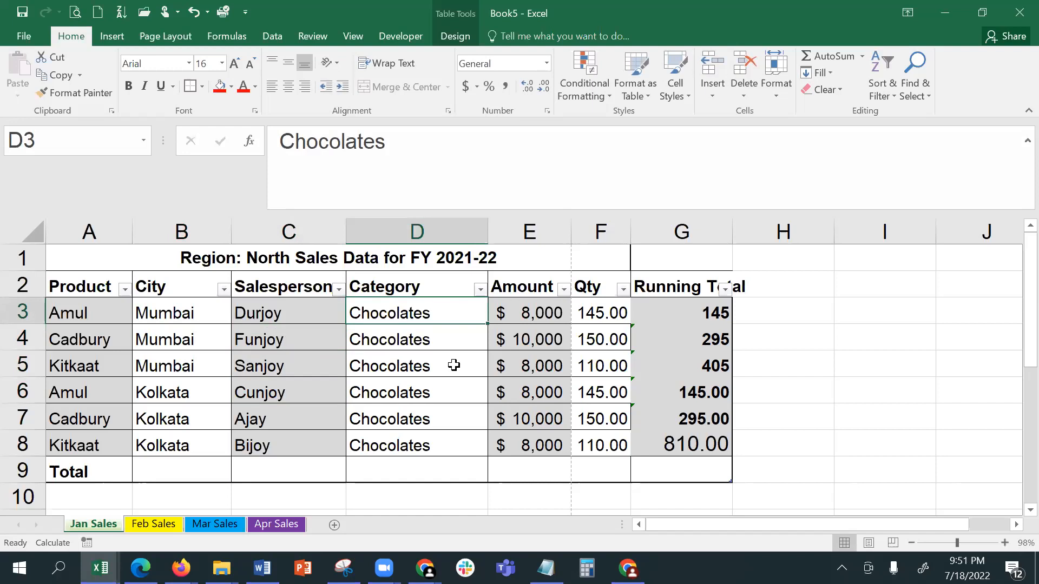
{"action": "type", "text": "Toffee"}
{"action": "key", "text": "Return"}
{"action": "key", "text": "Up"}
{"action": "key", "text": "shift+Down"}
{"action": "key", "text": "shift+Down"}
{"action": "key", "text": "ctrl+d"}
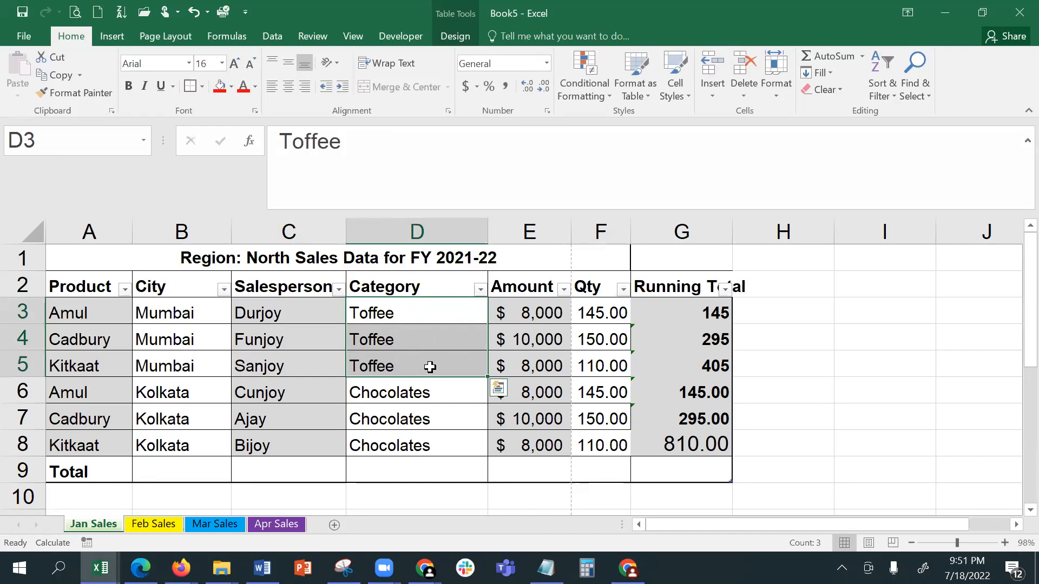
Step: Set the amounts of the three Mumbai records to 6000 in E3, 9000 in E4 and 7000 in E5
{"action": "left_click", "coordinate": [525, 312]}
{"action": "left_click", "coordinate": [289, 143]}
{"action": "key", "text": "BackSpace"}
{"action": "type", "text": "6"}
{"action": "key", "text": "Return"}
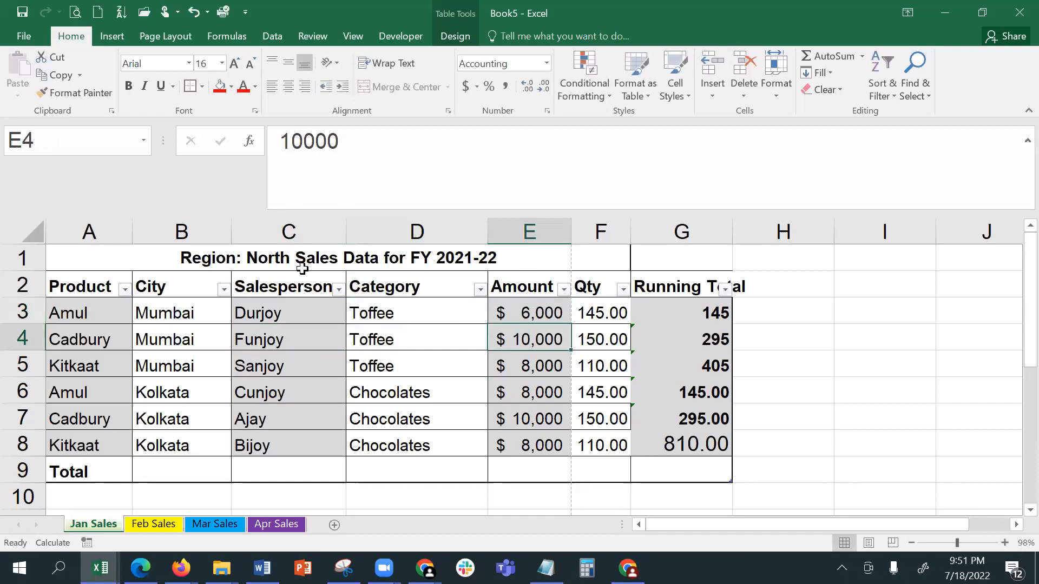
{"action": "left_click", "coordinate": [303, 142]}
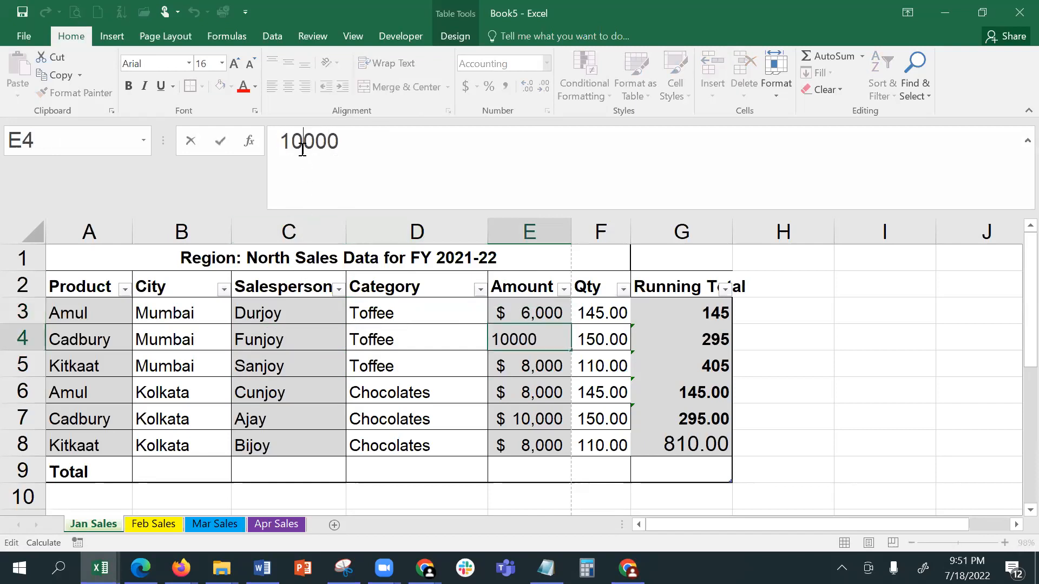
{"action": "key", "text": "BackSpace"}
{"action": "key", "text": "BackSpace"}
{"action": "type", "text": "9"}
{"action": "key", "text": "Return"}
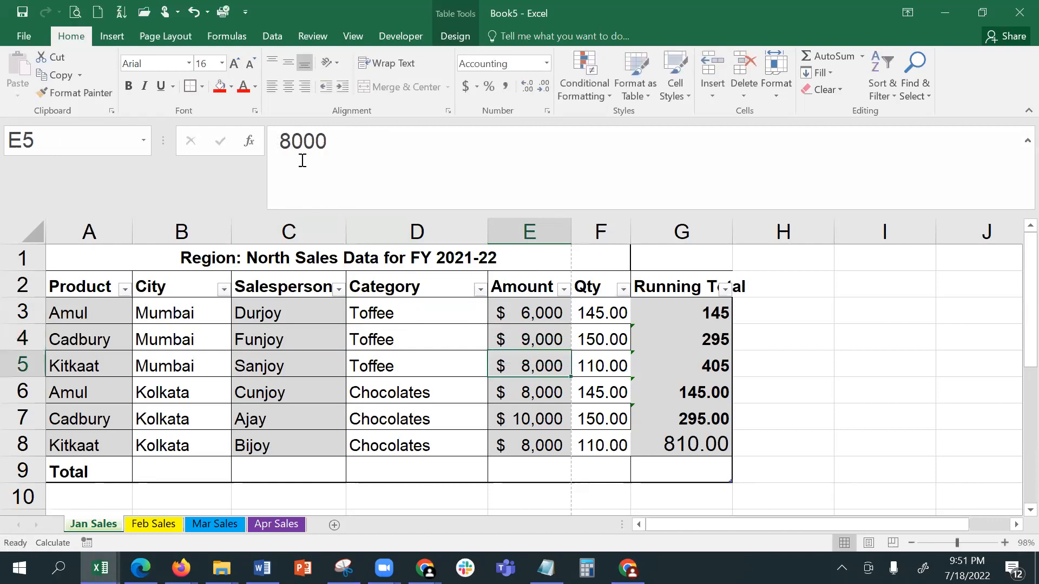
{"action": "left_click", "coordinate": [295, 136]}
{"action": "key", "text": "BackSpace"}
{"action": "type", "text": "7"}
{"action": "key", "text": "Return"}
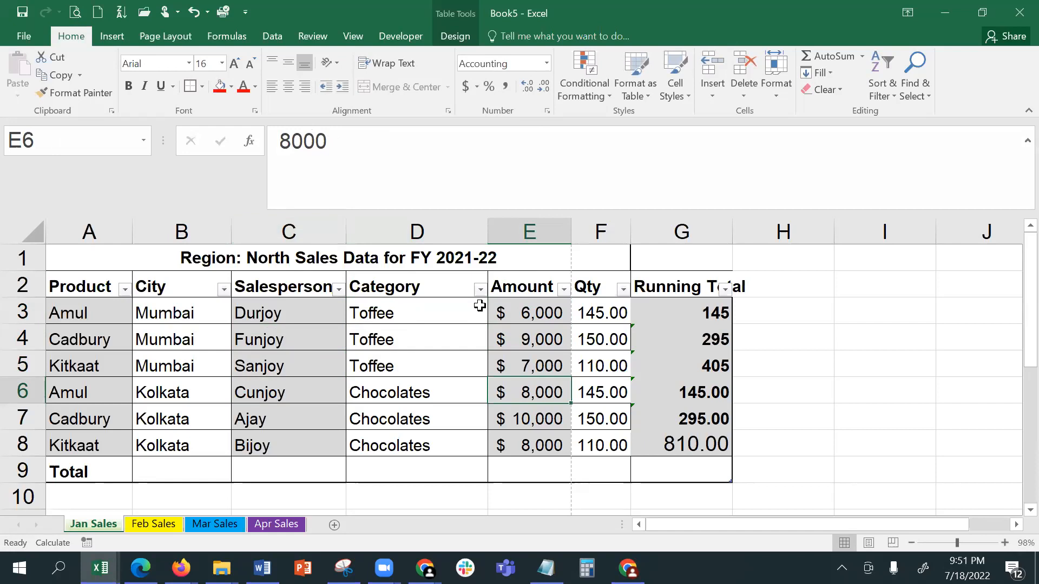
Step: Set the quantities of the three Mumbai records to 125 in F3, 140 in F4 and 105 in F5
{"action": "left_click", "coordinate": [606, 314]}
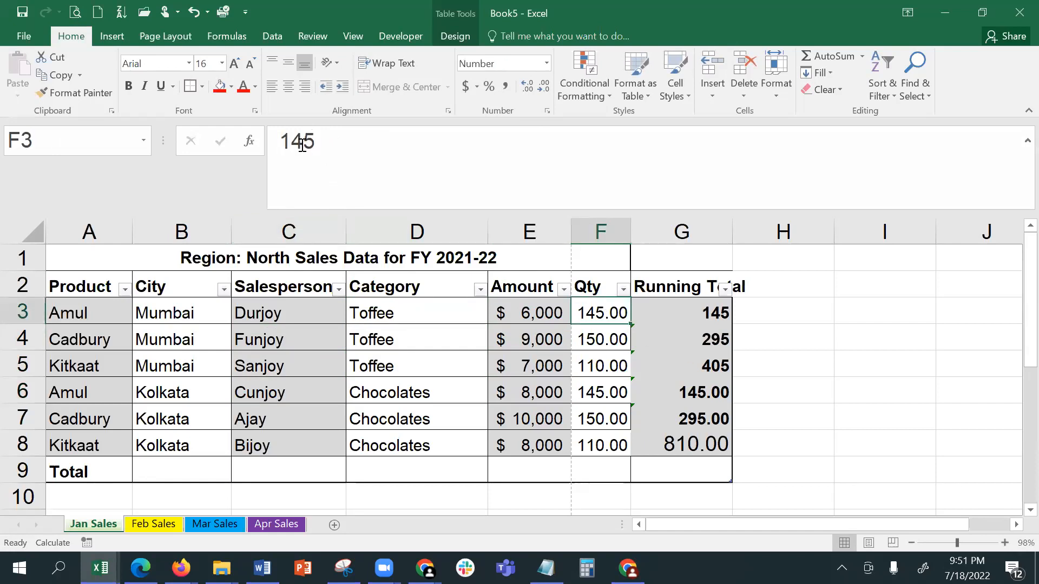
{"action": "left_click", "coordinate": [302, 142]}
{"action": "key", "text": "BackSpace"}
{"action": "type", "text": "2"}
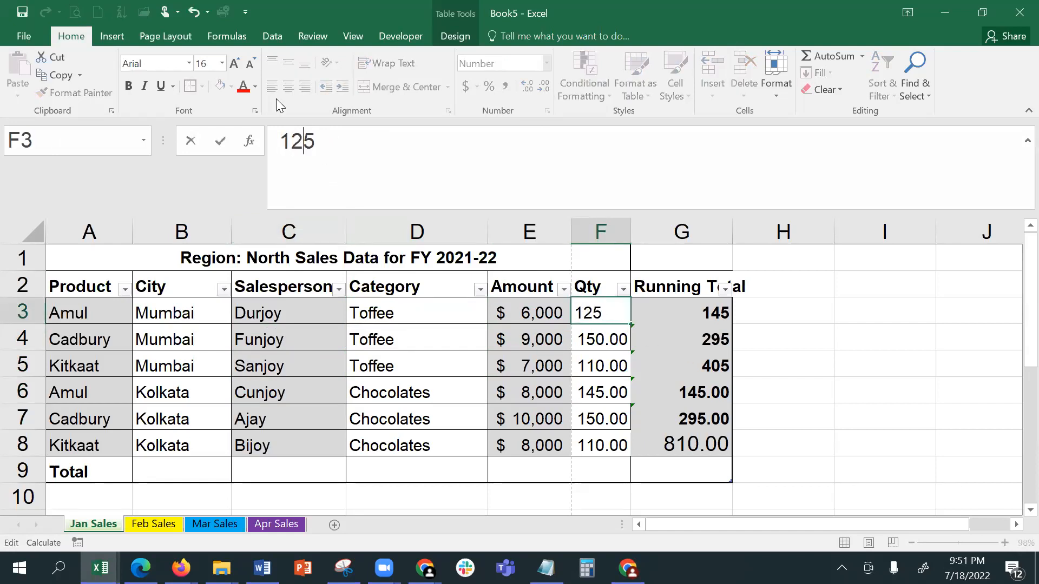
{"action": "key", "text": "Return"}
{"action": "left_click", "coordinate": [302, 142]}
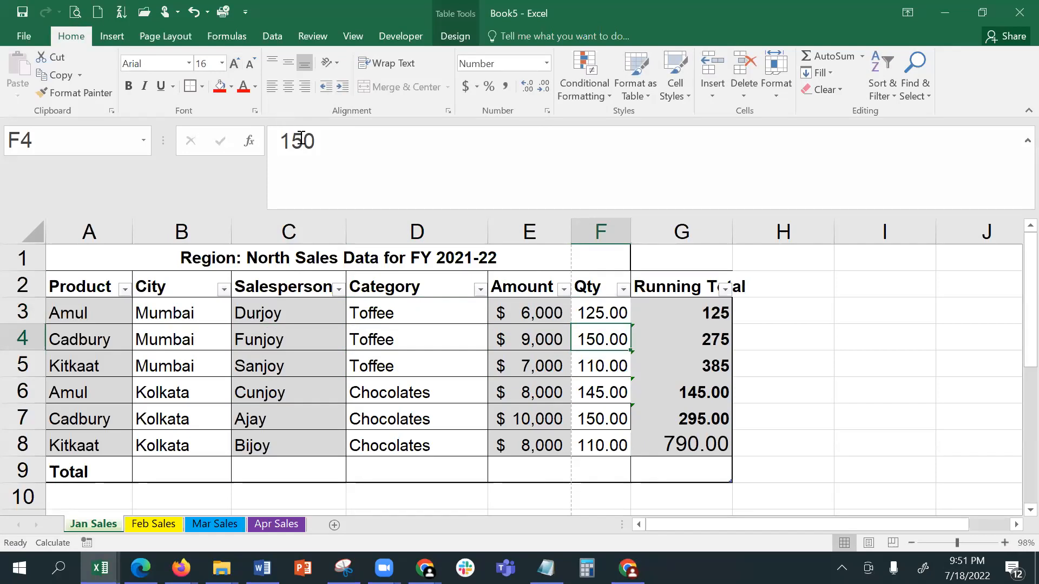
{"action": "key", "text": "BackSpace"}
{"action": "type", "text": "4"}
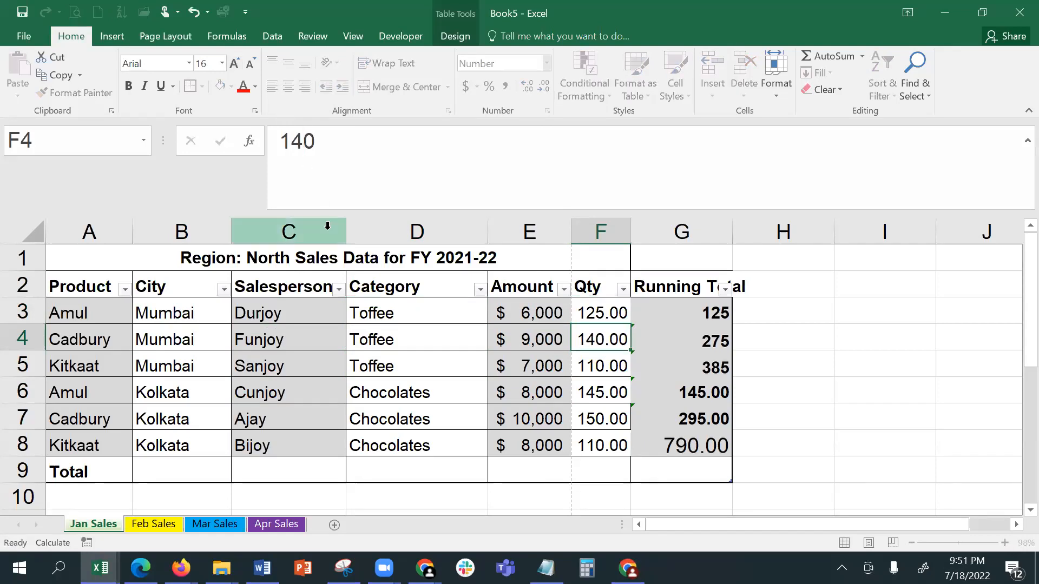
{"action": "key", "text": "Return"}
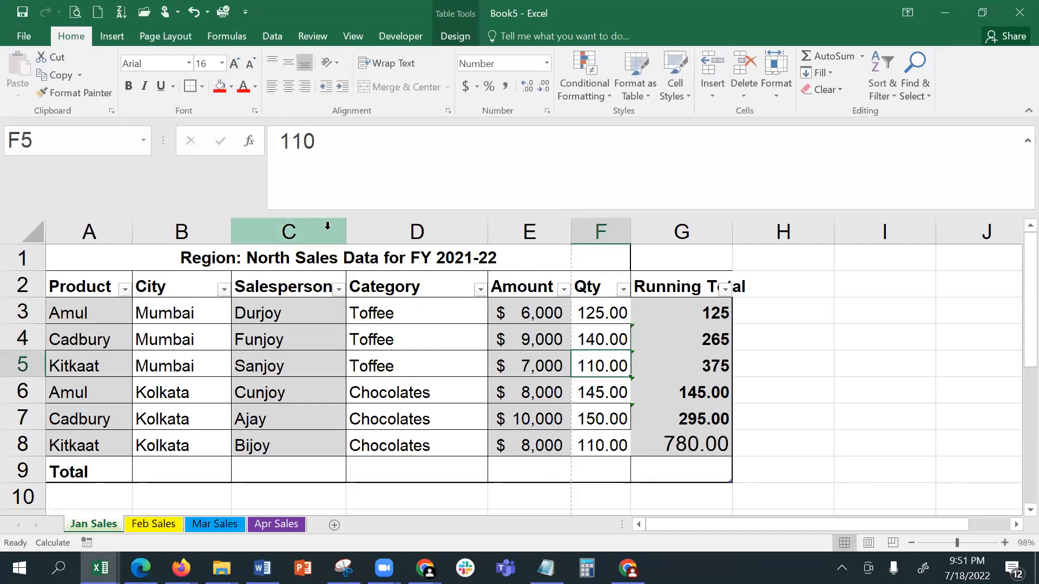
{"action": "left_click", "coordinate": [313, 142]}
{"action": "key", "text": "BackSpace"}
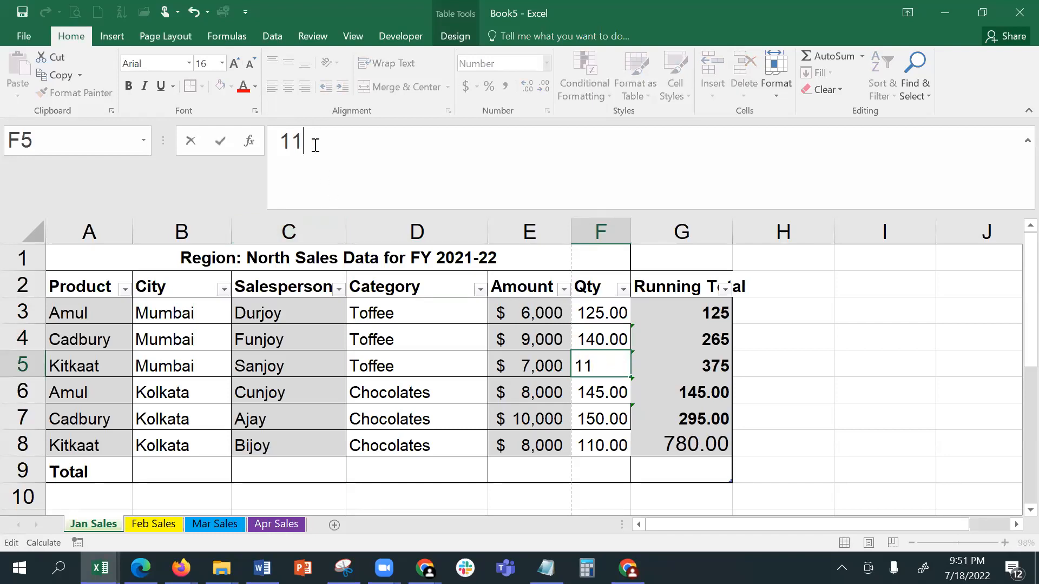
{"action": "key", "text": "BackSpace"}
{"action": "type", "text": "05"}
{"action": "key", "text": "Return"}
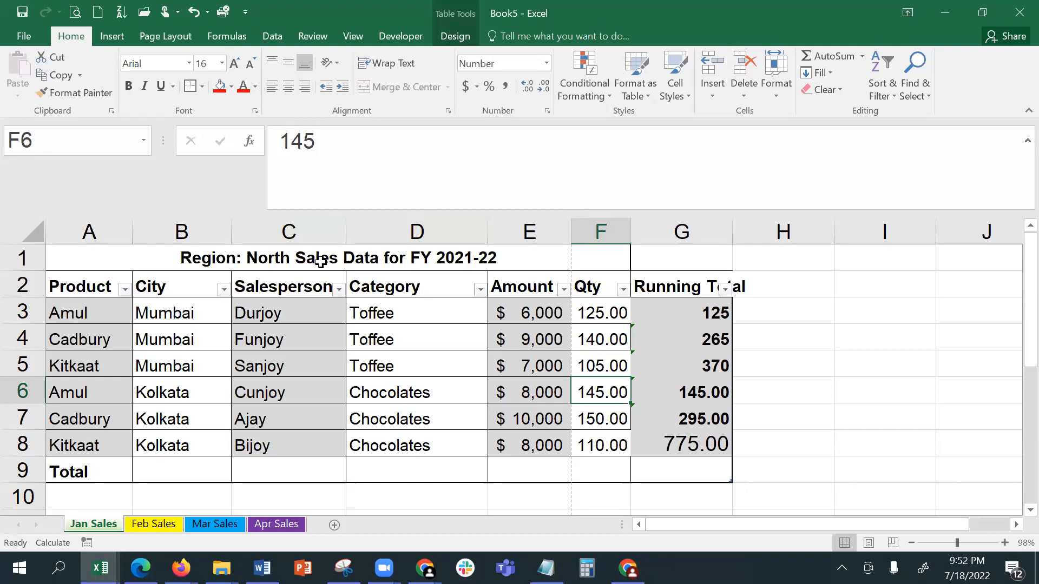
{"action": "left_click_drag", "start_coordinate": [194, 318], "coordinate": [183, 456]}
{"action": "left_click", "coordinate": [175, 384]}
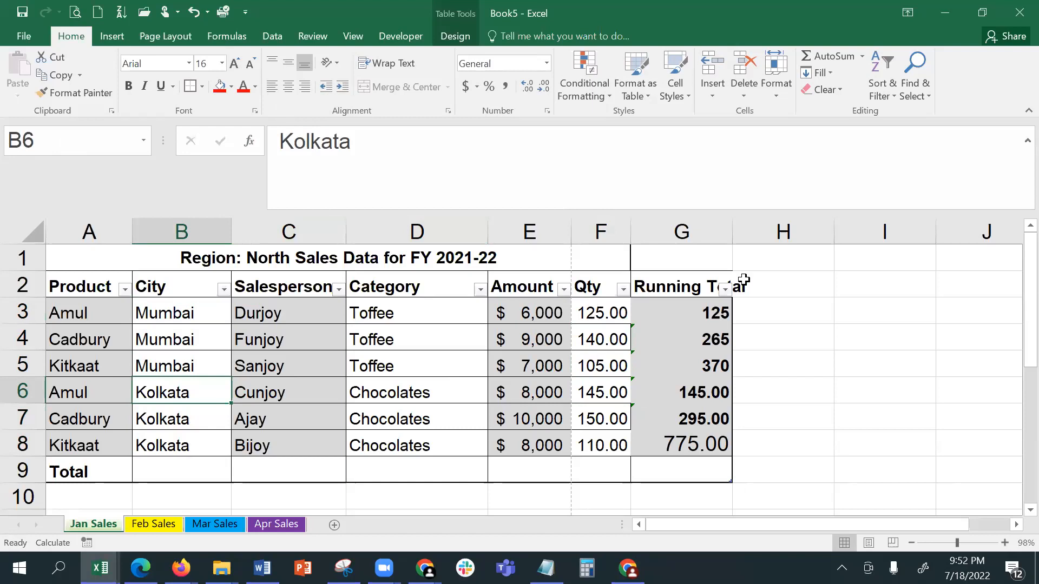
{"action": "left_click", "coordinate": [770, 307]}
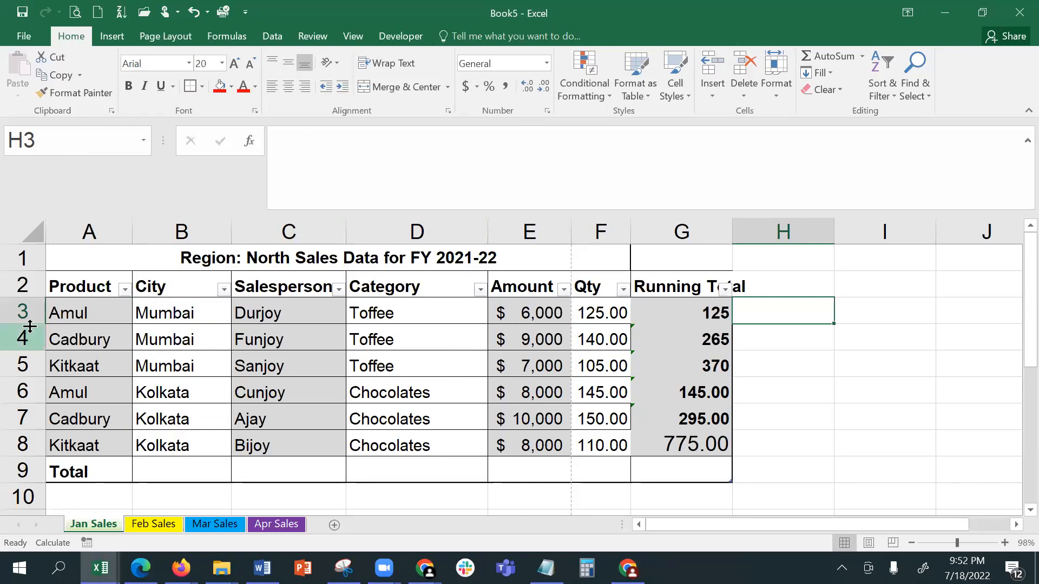
Step: Insert six blank rows above the first record and paste a copy of the six existing records into A3:G8
{"action": "left_click_drag", "start_coordinate": [23, 311], "coordinate": [16, 433]}
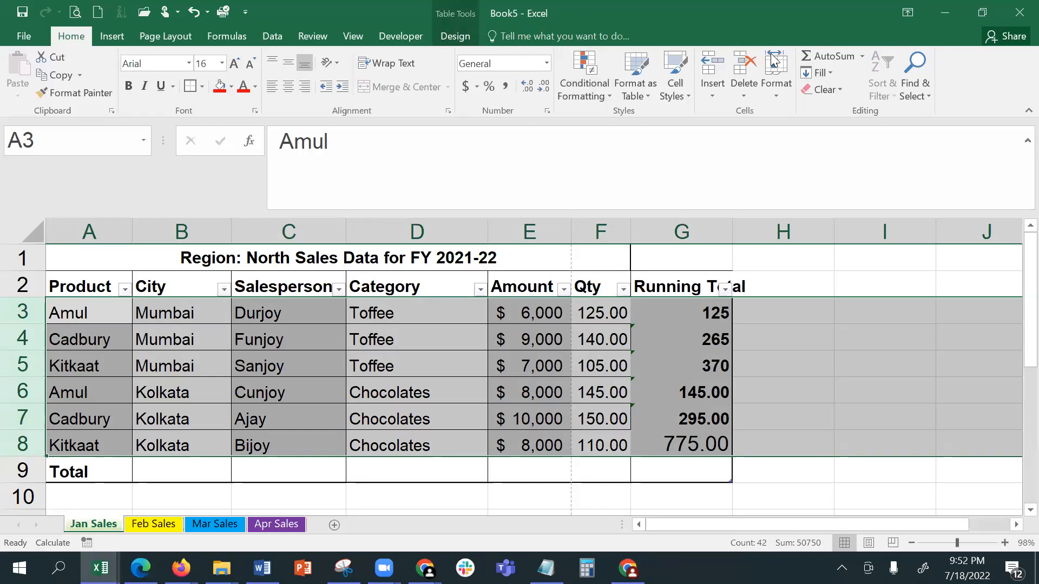
{"action": "left_click", "coordinate": [711, 66]}
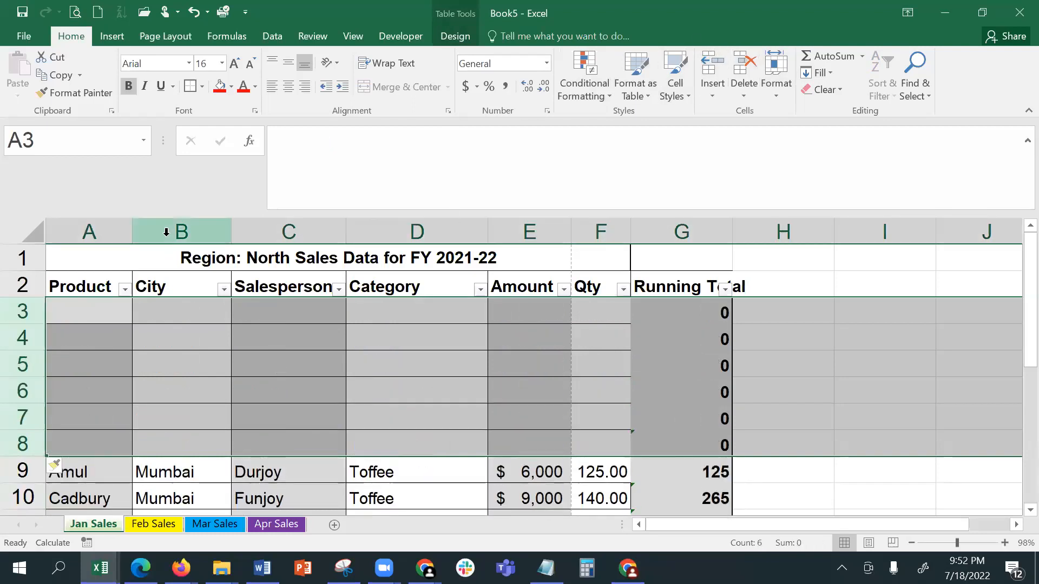
{"action": "scroll", "coordinate": [202, 393], "scroll_direction": "down", "scroll_amount": 1}
{"action": "left_click_drag", "start_coordinate": [79, 391], "coordinate": [659, 469]}
{"action": "key", "text": "ctrl+c"}
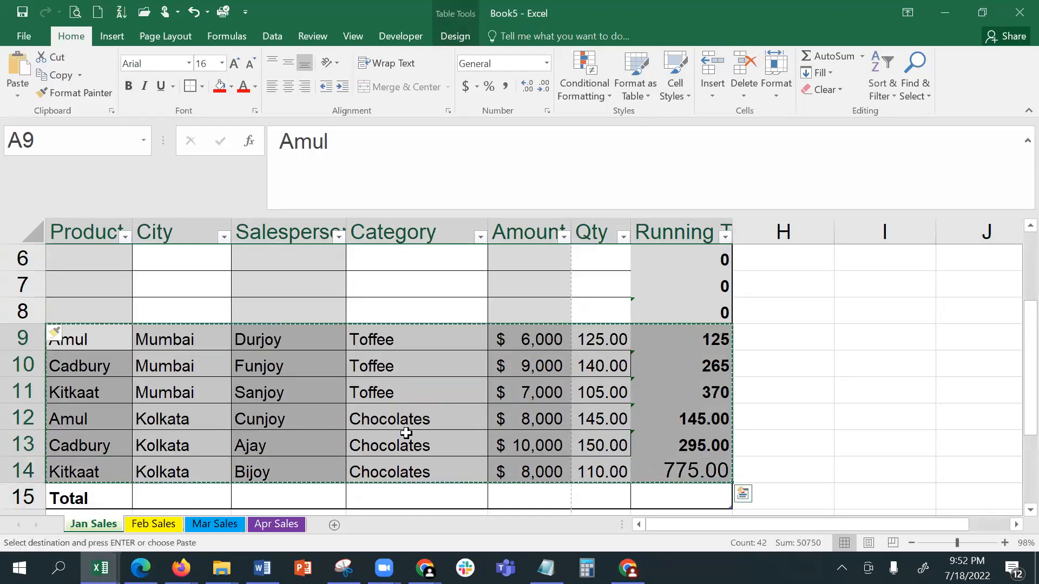
{"action": "scroll", "coordinate": [228, 366], "scroll_direction": "up", "scroll_amount": 2}
{"action": "left_click", "coordinate": [80, 305]}
{"action": "key", "text": "ctrl+v"}
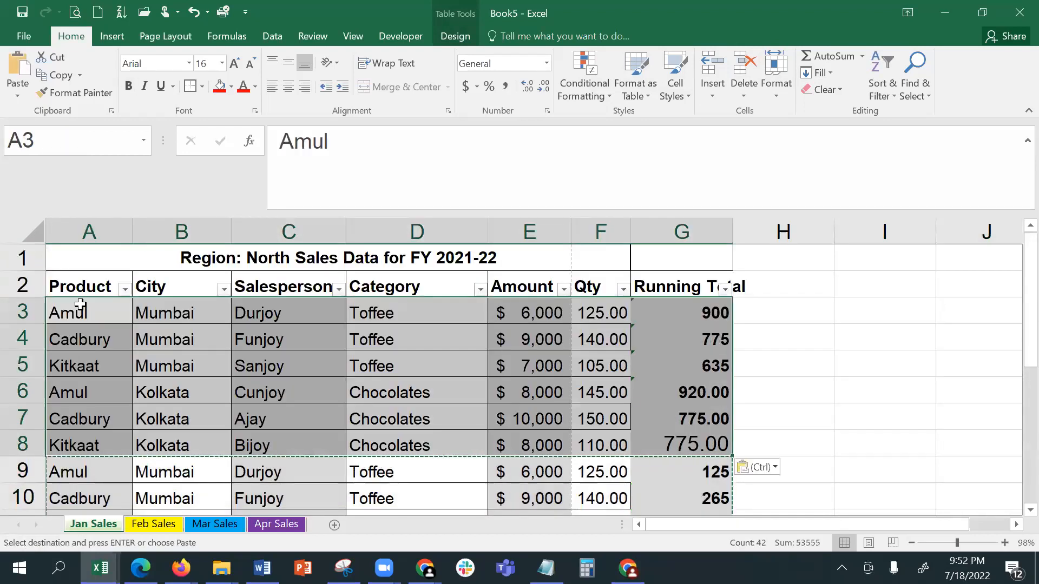
{"action": "key", "text": "Escape"}
Step: Change the city to Delhi in B3 and fill it down through B5
{"action": "left_click", "coordinate": [156, 313]}
{"action": "type", "text": "Delhi"}
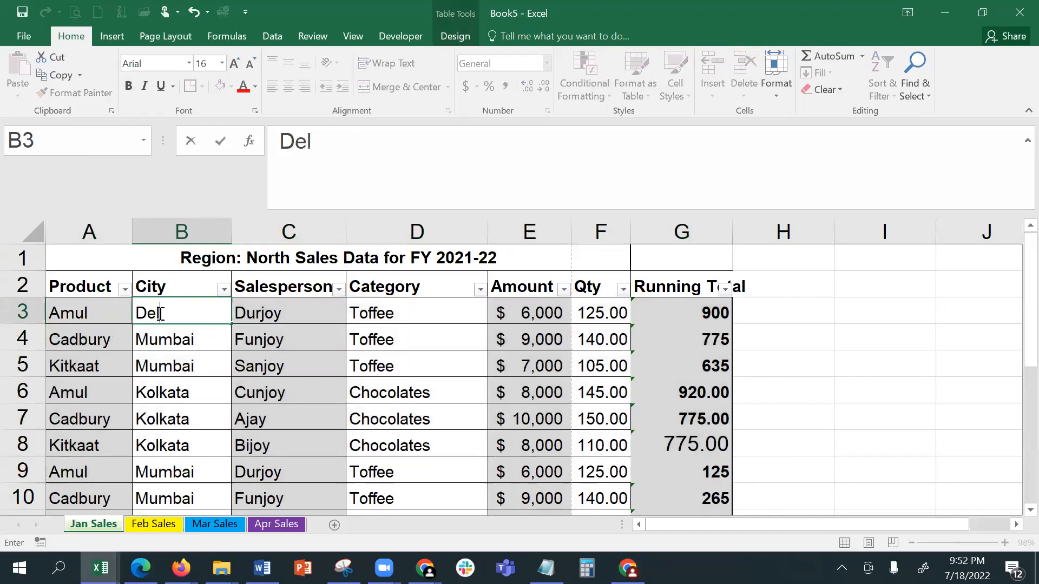
{"action": "key", "text": "Return"}
{"action": "left_click", "coordinate": [161, 311]}
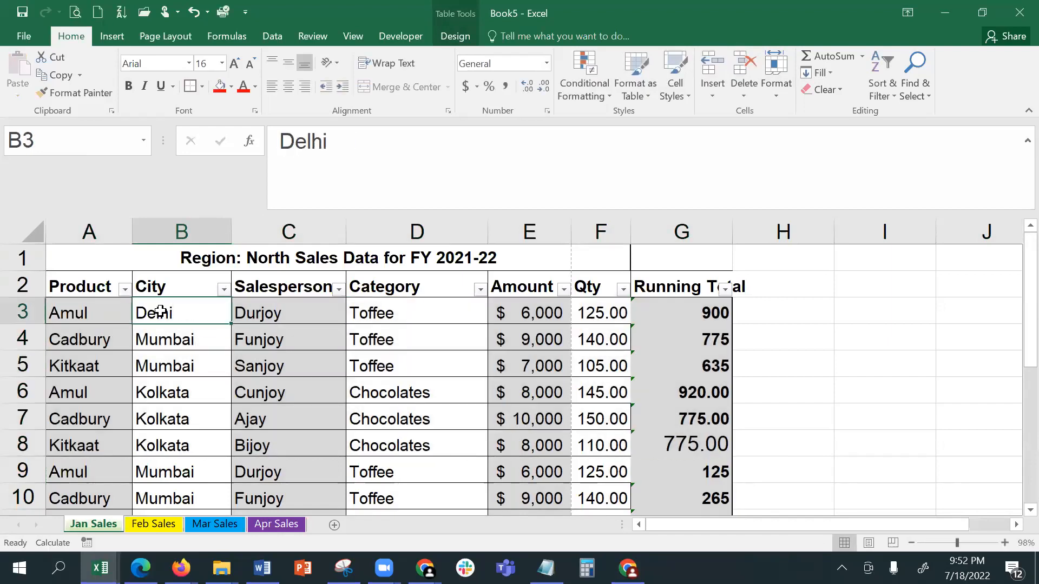
{"action": "key", "text": "shift+Down"}
{"action": "key", "text": "shift+Down"}
{"action": "key", "text": "ctrl+d"}
Step: Change the city to Chennai in B6 and fill it down through B8
{"action": "key", "text": "Down"}
{"action": "key", "text": "Down"}
{"action": "key", "text": "Down"}
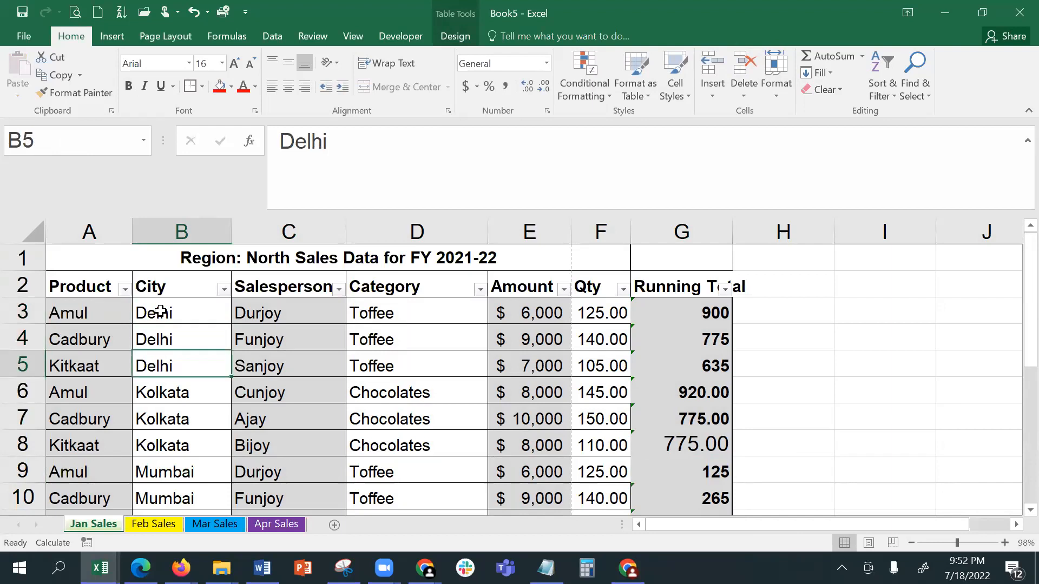
{"action": "type", "text": "Chennai"}
{"action": "key", "text": "Return"}
{"action": "key", "text": "Up"}
{"action": "key", "text": "shift+Down"}
{"action": "key", "text": "shift+Down"}
{"action": "key", "text": "ctrl+d"}
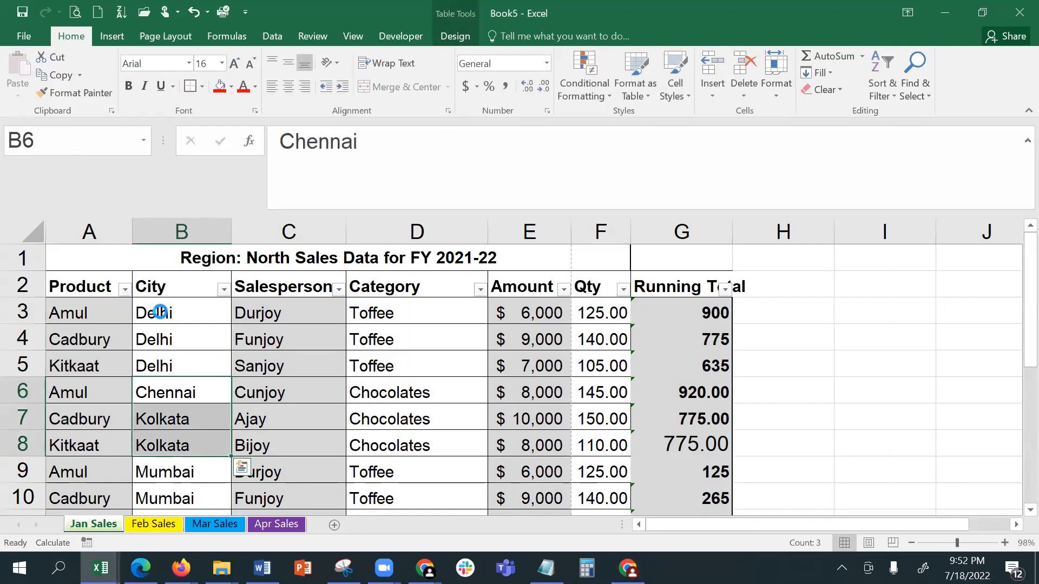
Step: Change the category of the Delhi records to Shakes in D3 and fill it down through D5
{"action": "left_click", "coordinate": [290, 364]}
{"action": "left_click", "coordinate": [400, 314]}
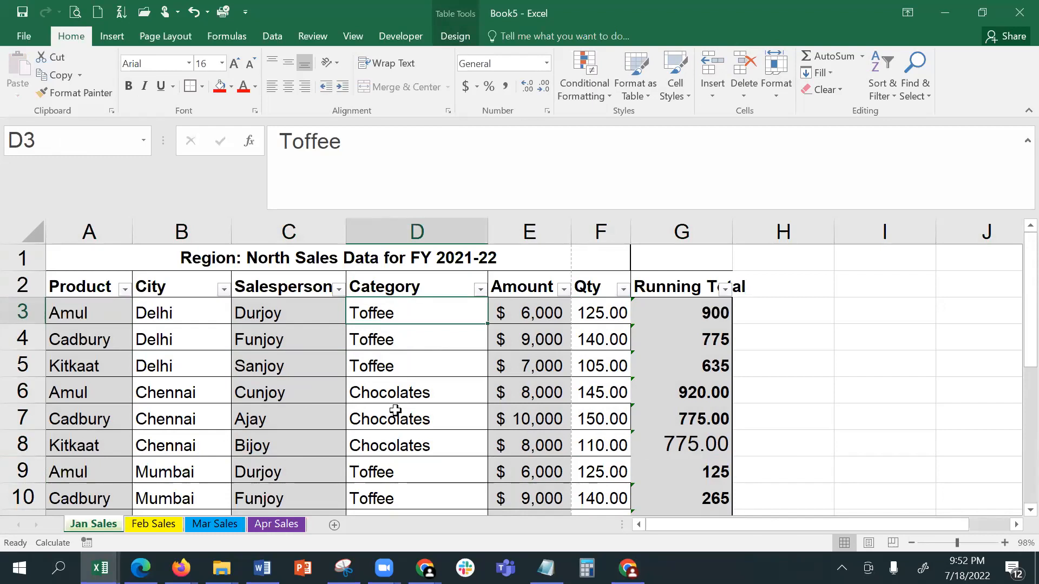
{"action": "type", "text": "Shakes"}
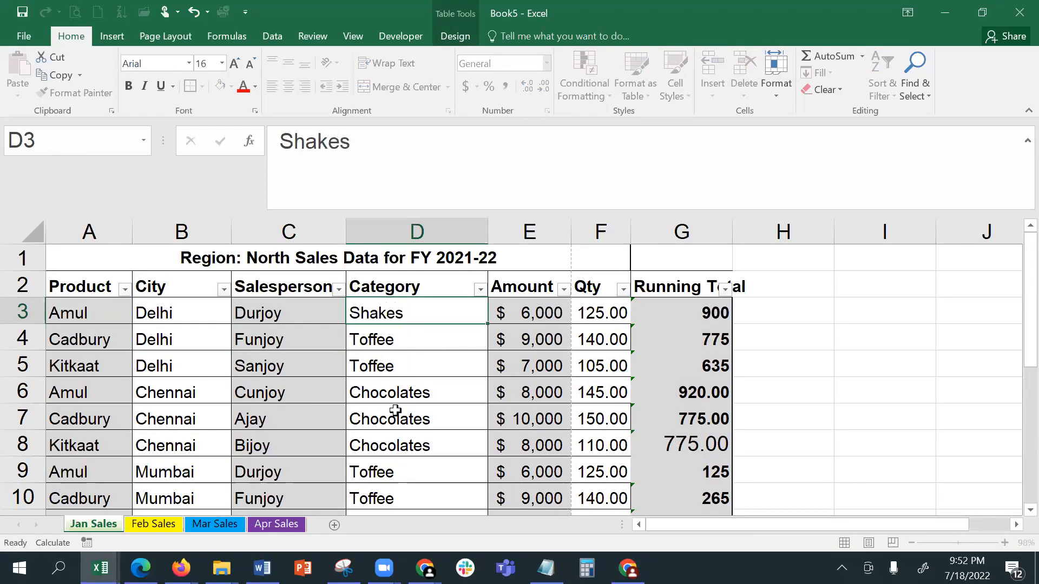
{"action": "key", "text": "Return"}
{"action": "key", "text": "Up"}
{"action": "key", "text": "shift+Down"}
{"action": "key", "text": "shift+Down"}
{"action": "key", "text": "ctrl+d"}
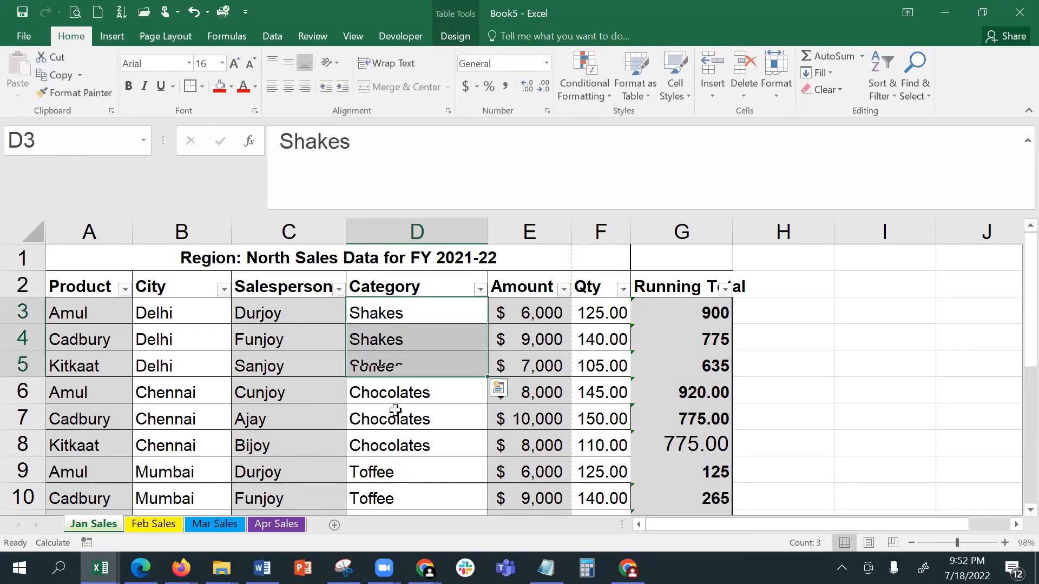
Step: Change the category of the Chennai records to Curd in D6 and fill it down through D8
{"action": "key", "text": "Down"}
{"action": "key", "text": "Down"}
{"action": "key", "text": "Down"}
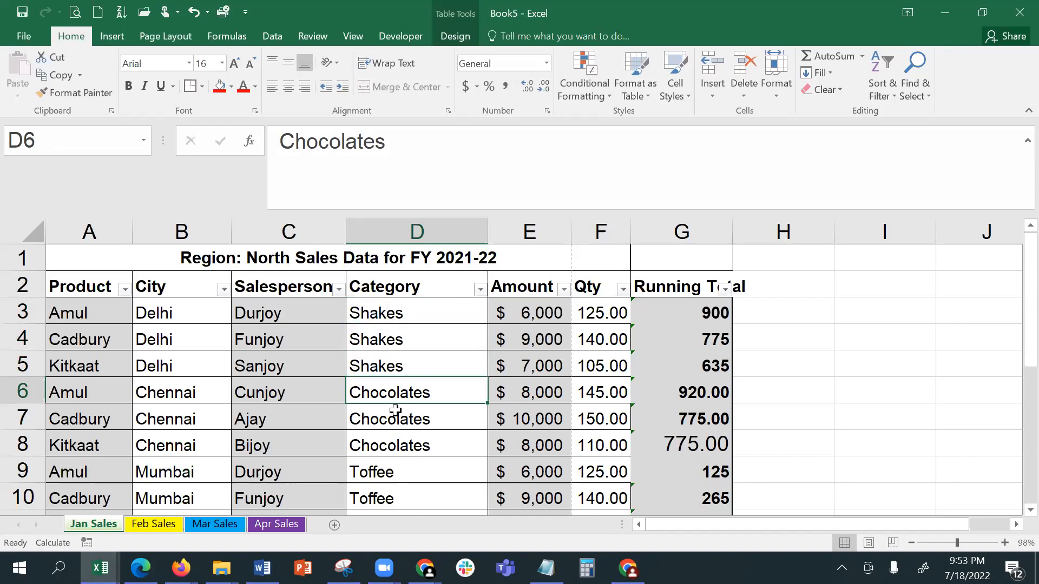
{"action": "scroll", "coordinate": [396, 410], "scroll_direction": "down", "scroll_amount": 1}
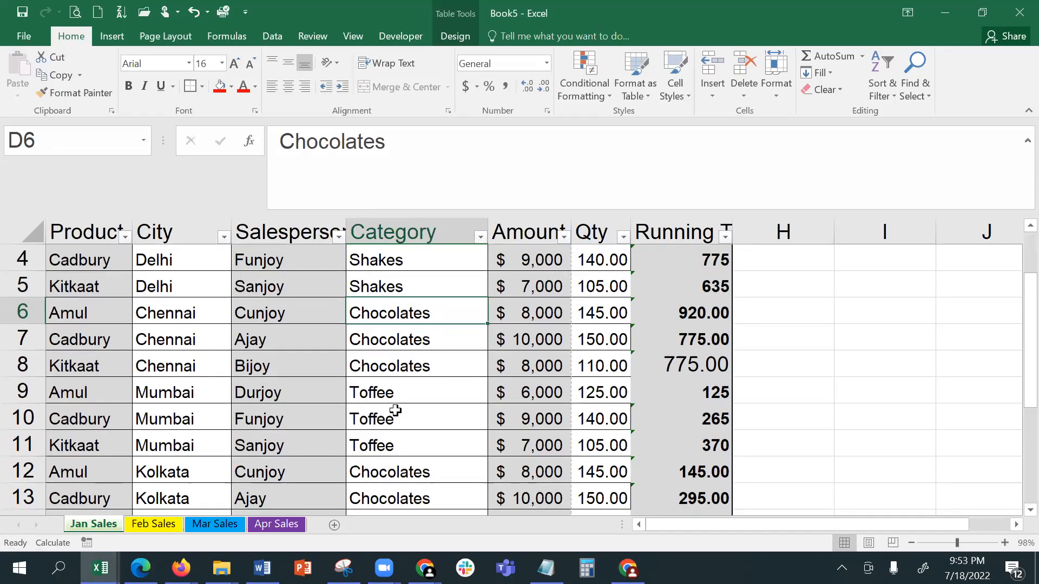
{"action": "type", "text": "Cur"}
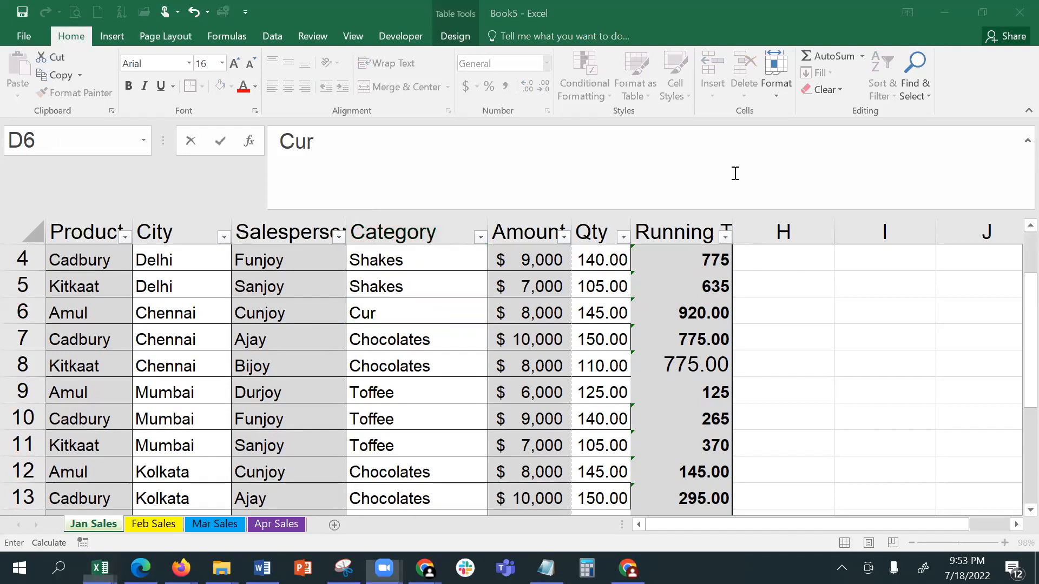
{"action": "type", "text": "d"}
{"action": "key", "text": "Return"}
{"action": "key", "text": "Up"}
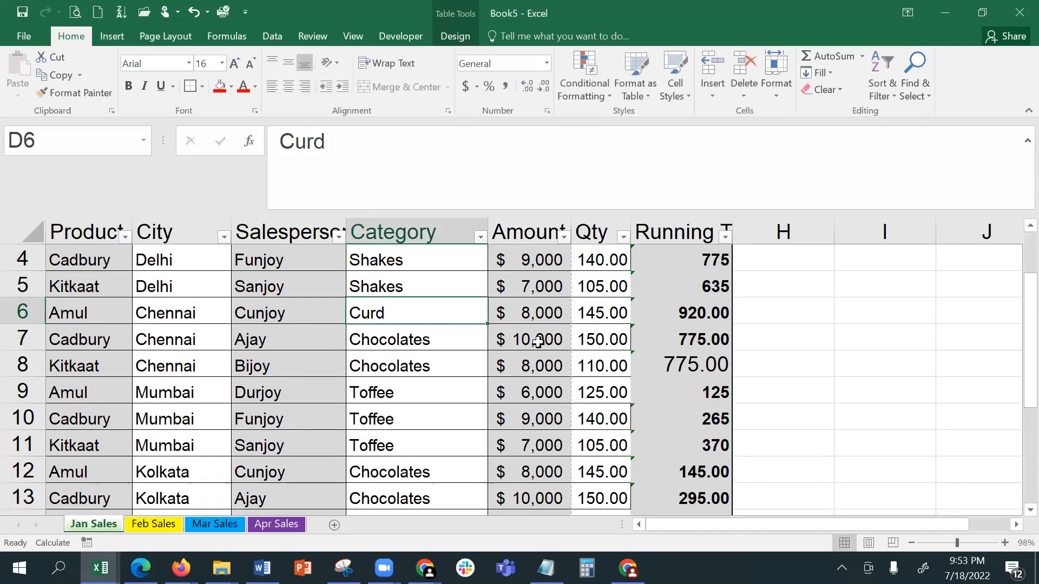
{"action": "key", "text": "shift+Down"}
{"action": "key", "text": "shift+Down"}
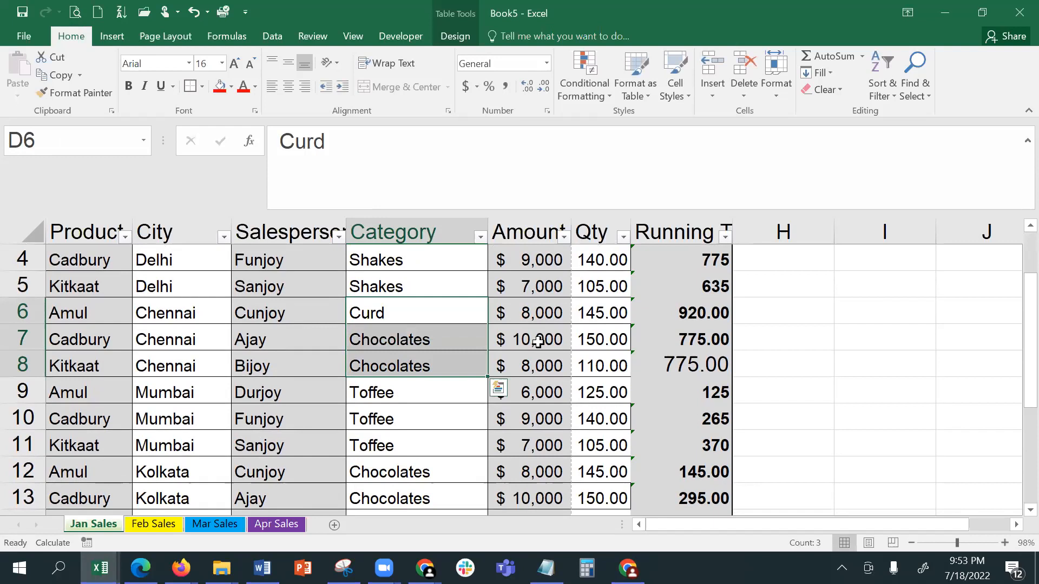
{"action": "key", "text": "ctrl+d"}
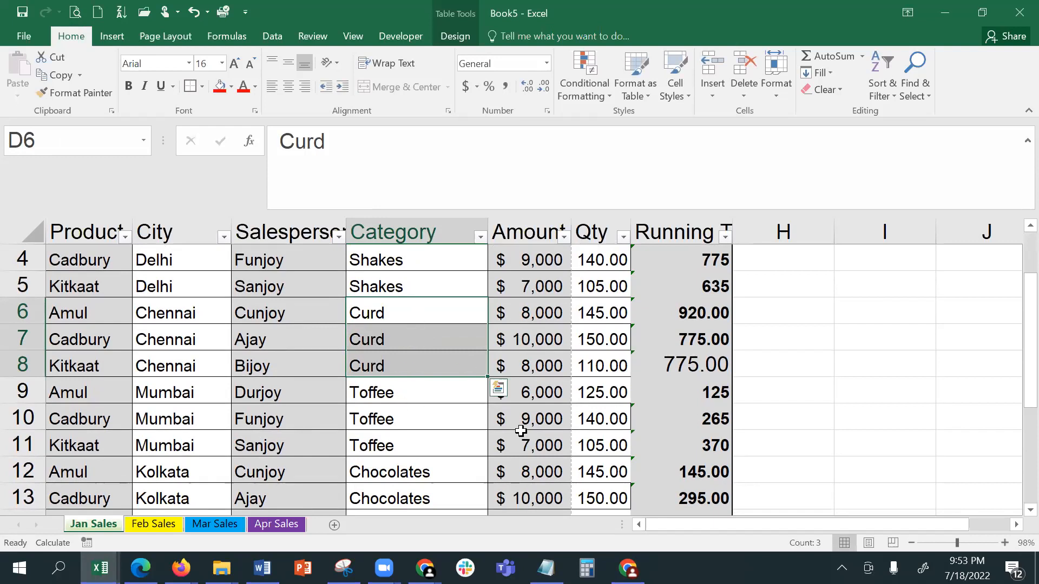
Step: Fit the width of the Qty column F to its contents
{"action": "scroll", "coordinate": [524, 421], "scroll_direction": "up", "scroll_amount": 1}
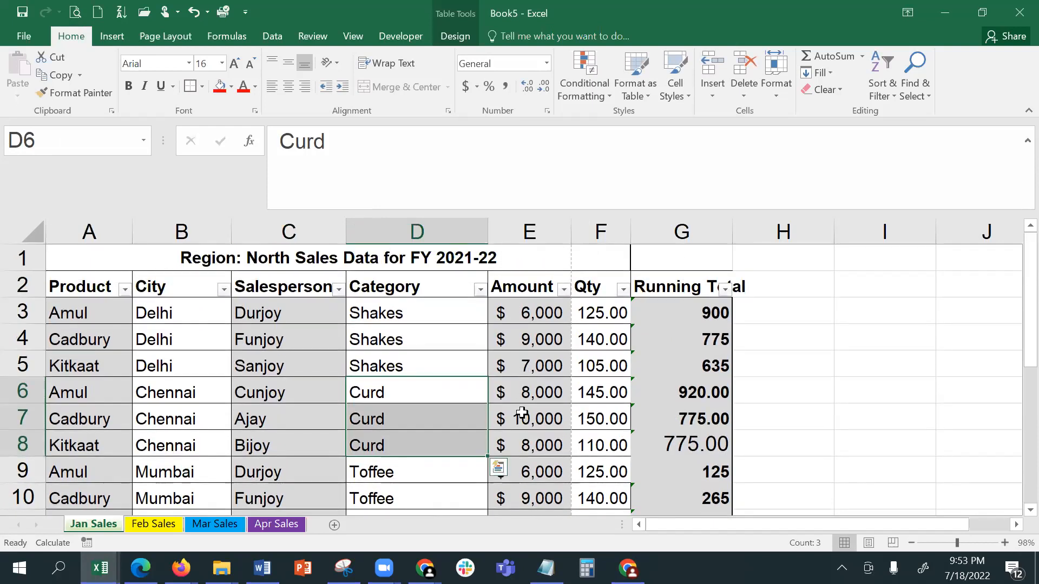
{"action": "left_click", "coordinate": [939, 543]}
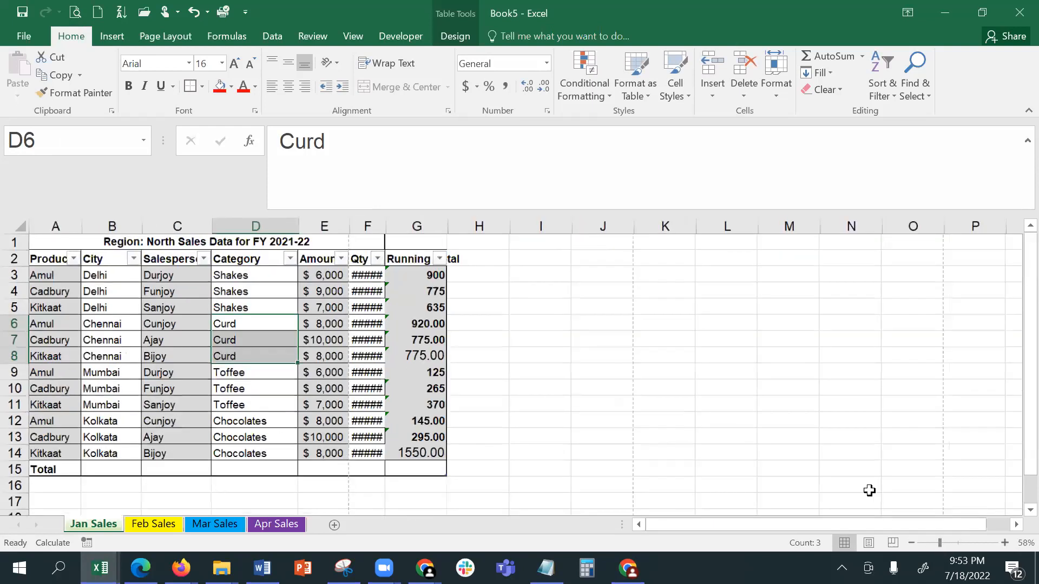
{"action": "double_click", "coordinate": [374, 223]}
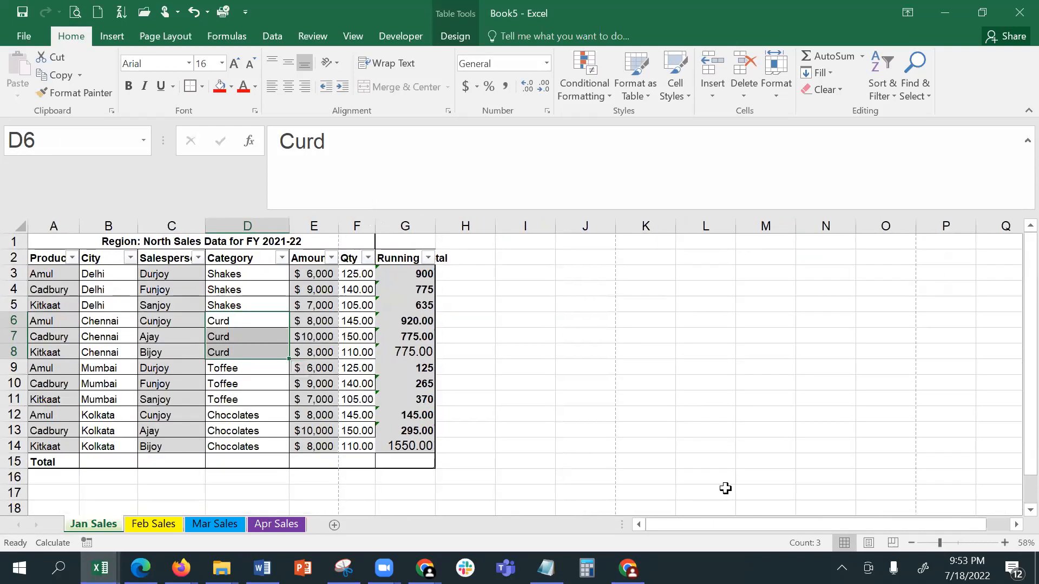
Step: Set the amount of the Amul Delhi record in E3 to 6500
{"action": "left_click", "coordinate": [950, 544]}
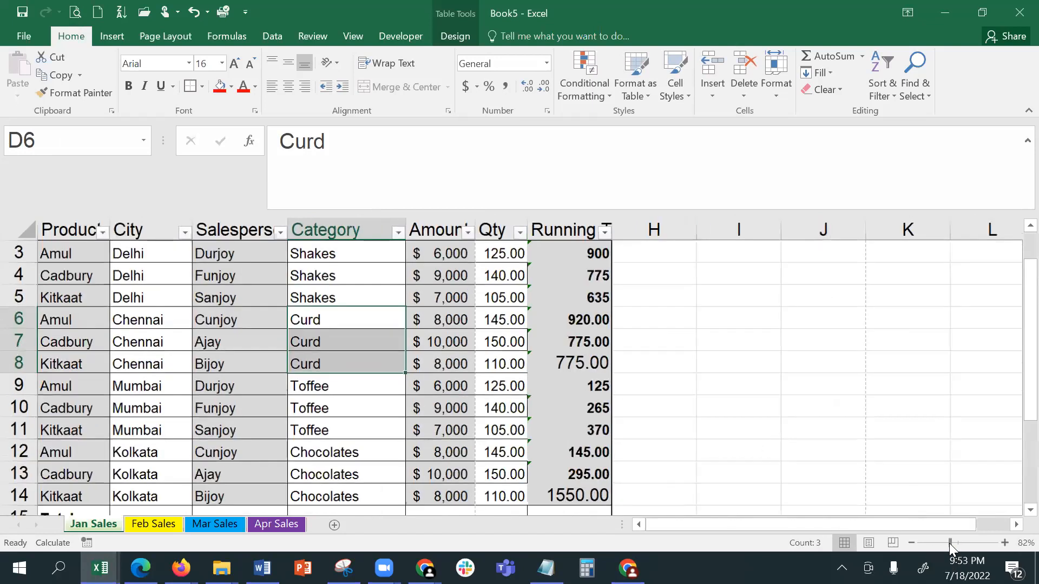
{"action": "scroll", "coordinate": [1015, 325], "scroll_direction": "up", "scroll_amount": 1}
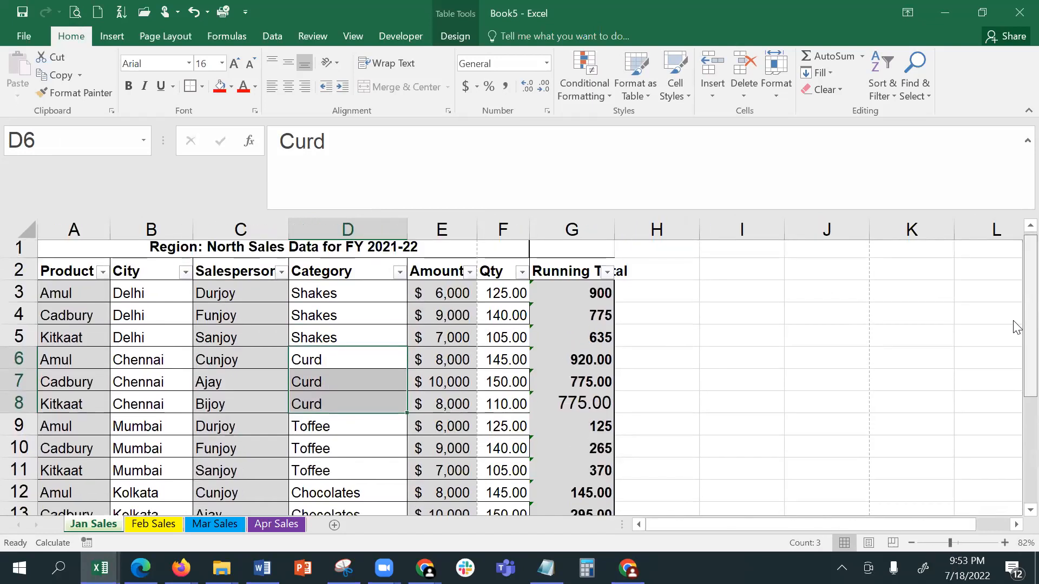
{"action": "scroll", "coordinate": [1015, 341], "scroll_direction": "down", "scroll_amount": 1}
{"action": "scroll", "coordinate": [1015, 346], "scroll_direction": "up", "scroll_amount": 1}
{"action": "scroll", "coordinate": [1013, 343], "scroll_direction": "down", "scroll_amount": 1}
{"action": "left_click", "coordinate": [428, 256]}
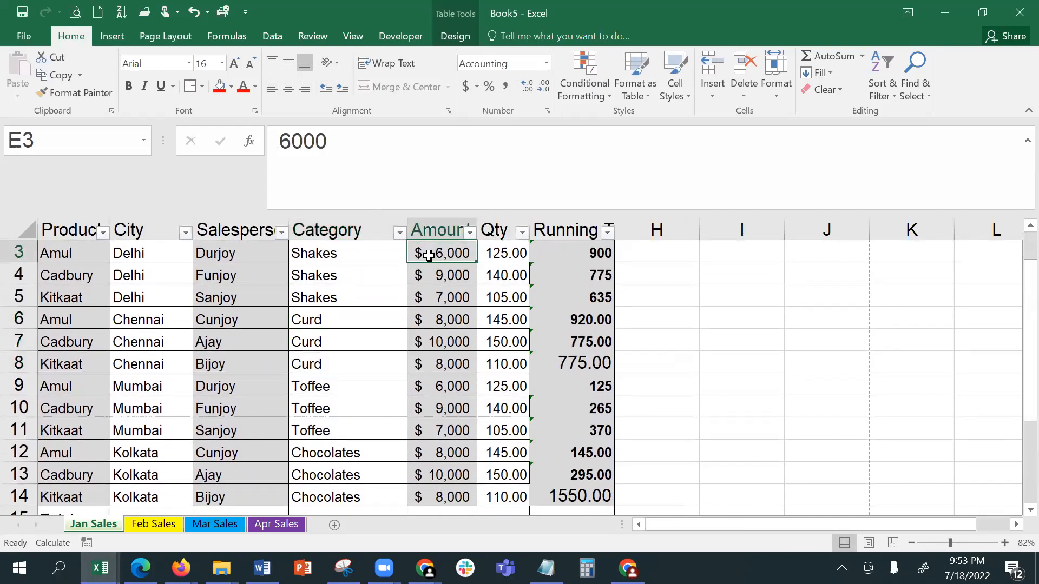
{"action": "left_click", "coordinate": [306, 140]}
{"action": "type", "text": "=5"}
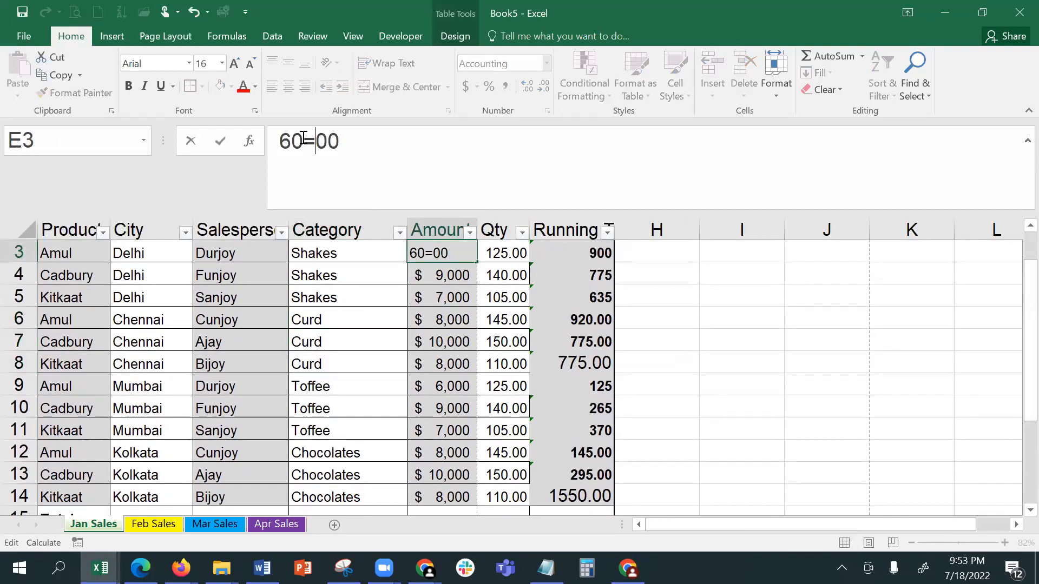
{"action": "key", "text": "Return"}
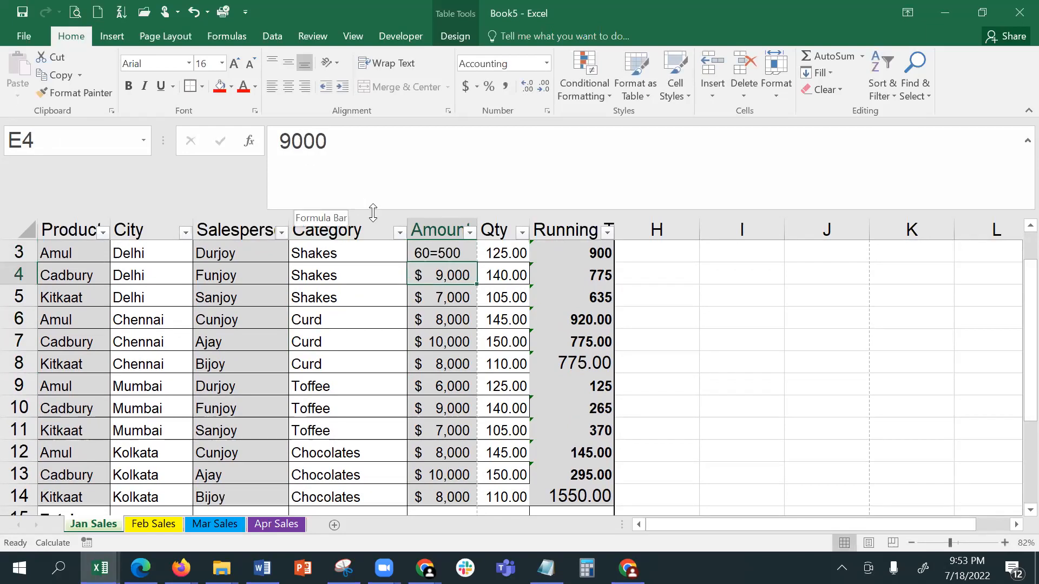
{"action": "left_click", "coordinate": [436, 254]}
{"action": "left_click", "coordinate": [304, 144]}
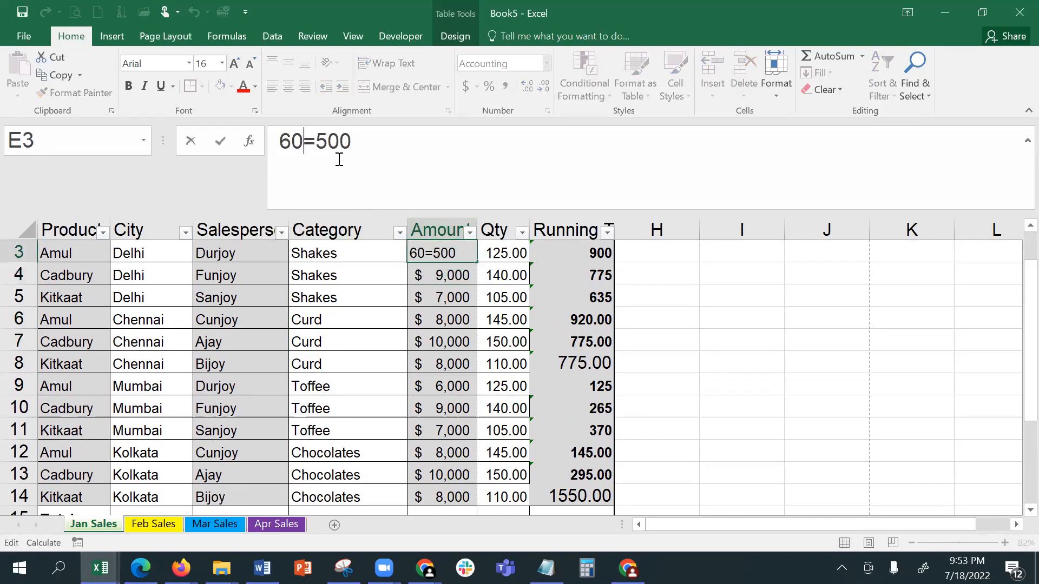
{"action": "key", "text": "BackSpace"}
{"action": "key", "text": "Delete"}
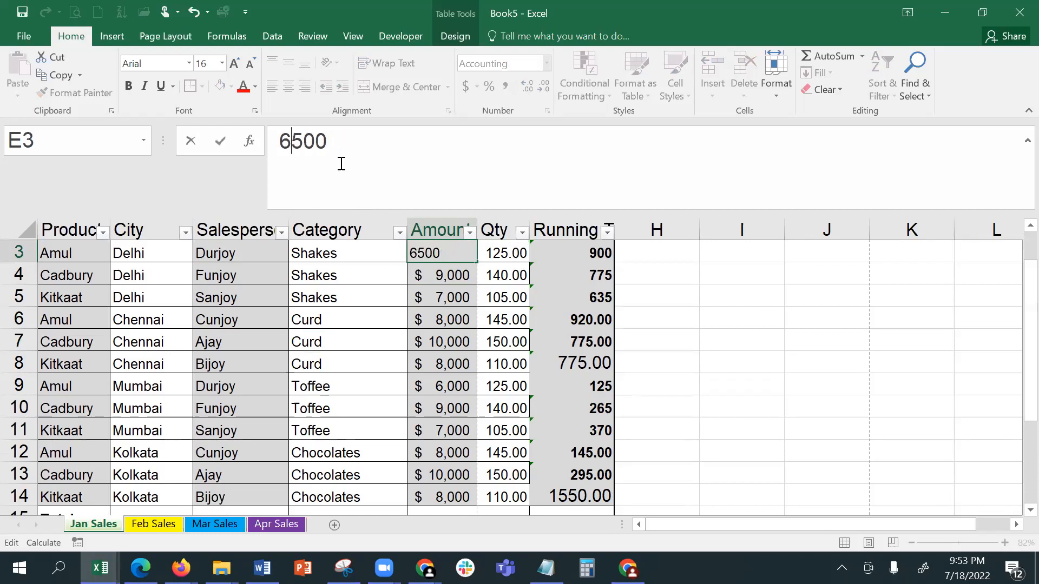
{"action": "key", "text": "Return"}
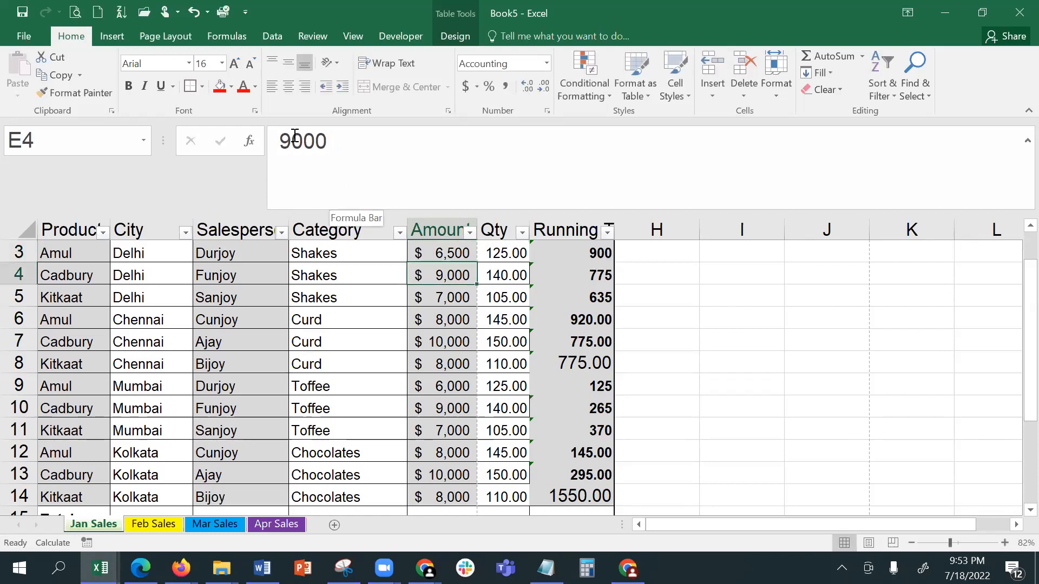
Step: Set the amounts of the Cadbury and Kitkaat Delhi records to 9800 in E4 and 7500 in E5
{"action": "left_click", "coordinate": [293, 140]}
{"action": "key", "text": "Delete"}
{"action": "type", "text": "8"}
{"action": "key", "text": "Return"}
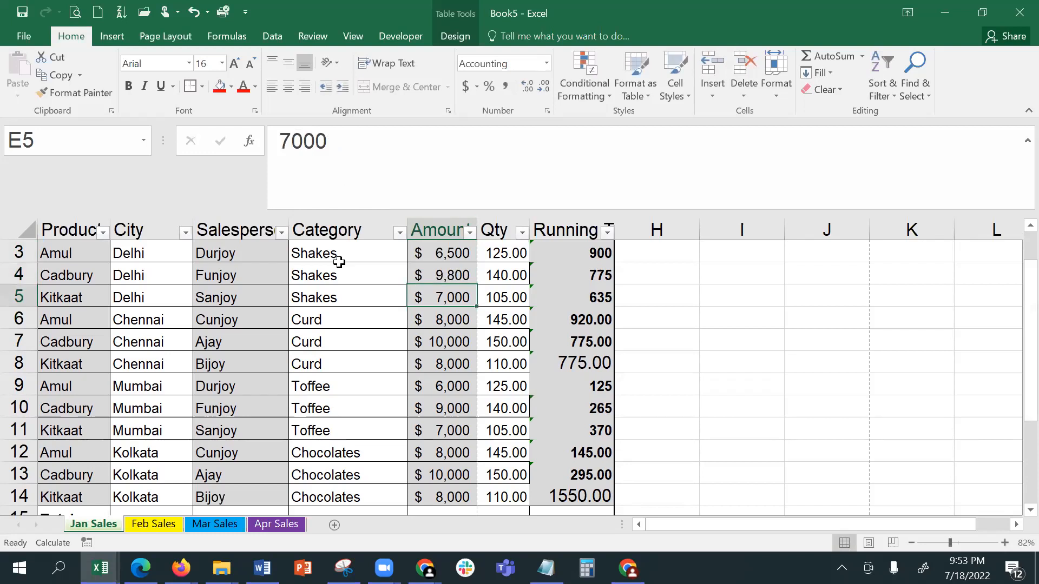
{"action": "left_click", "coordinate": [302, 145]}
{"action": "key", "text": "BackSpace"}
{"action": "type", "text": "5"}
{"action": "key", "text": "Return"}
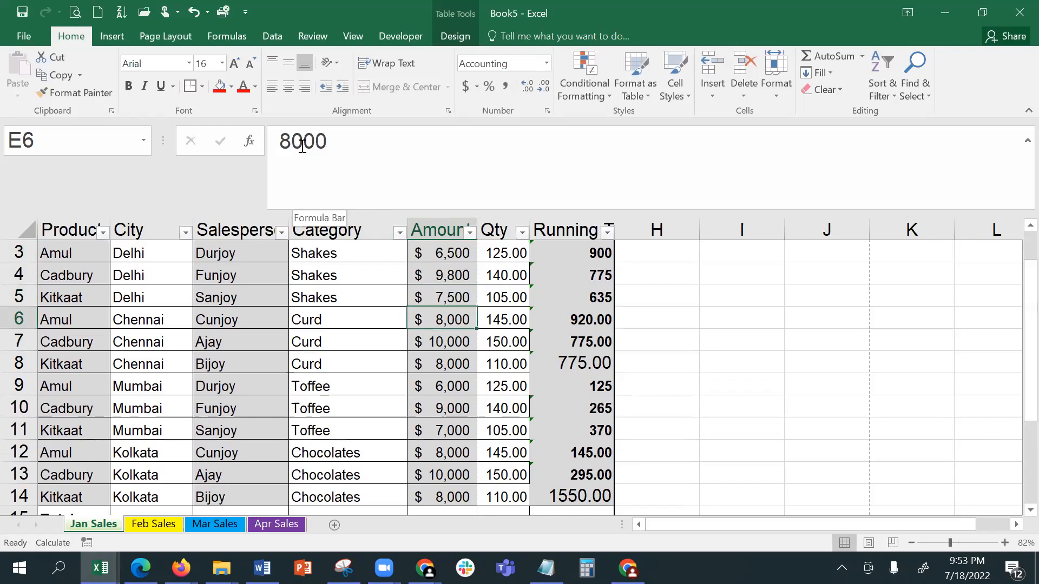
Step: Set the amounts of the Amul and Kitkaat Chennai records to 8200 in E6 and 8400 in E8
{"action": "left_click", "coordinate": [302, 145]}
{"action": "key", "text": "BackSpace"}
{"action": "type", "text": "2"}
{"action": "key", "text": "Return"}
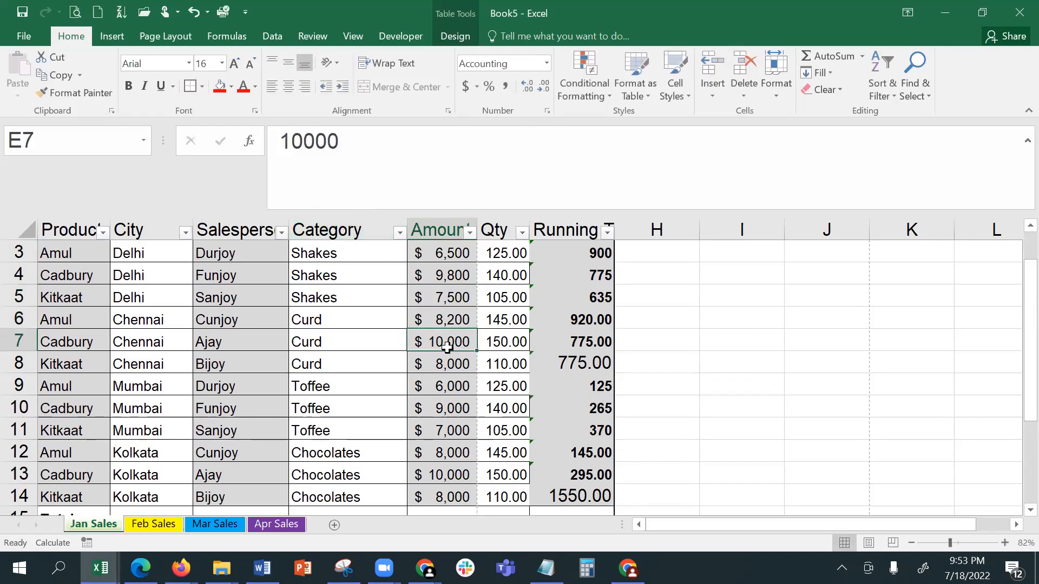
{"action": "left_click", "coordinate": [441, 368]}
{"action": "left_click", "coordinate": [292, 145]}
{"action": "type", "text": "2"}
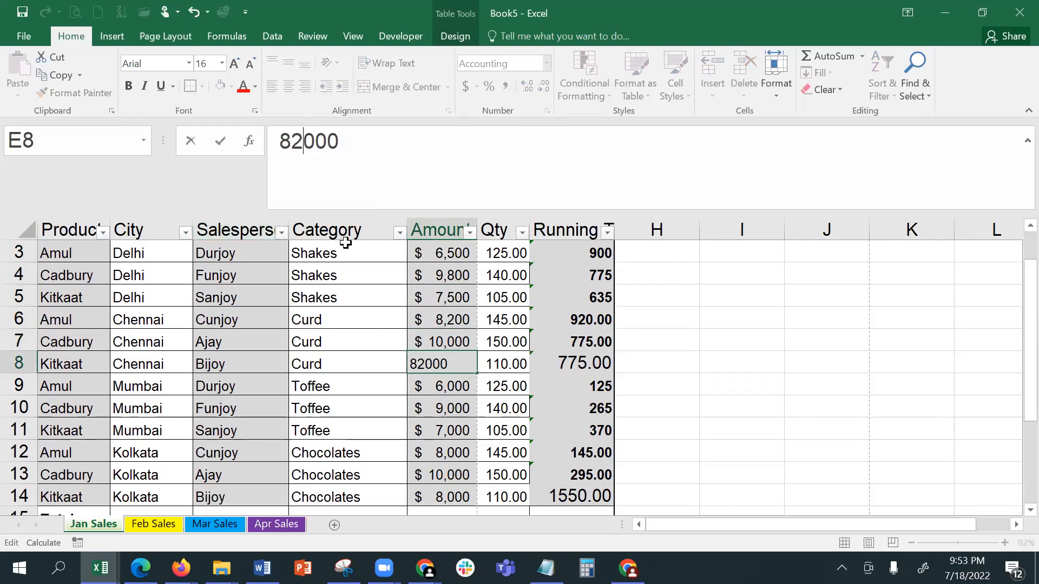
{"action": "key", "text": "Delete"}
{"action": "key", "text": "BackSpace"}
{"action": "type", "text": "4"}
{"action": "key", "text": "Return"}
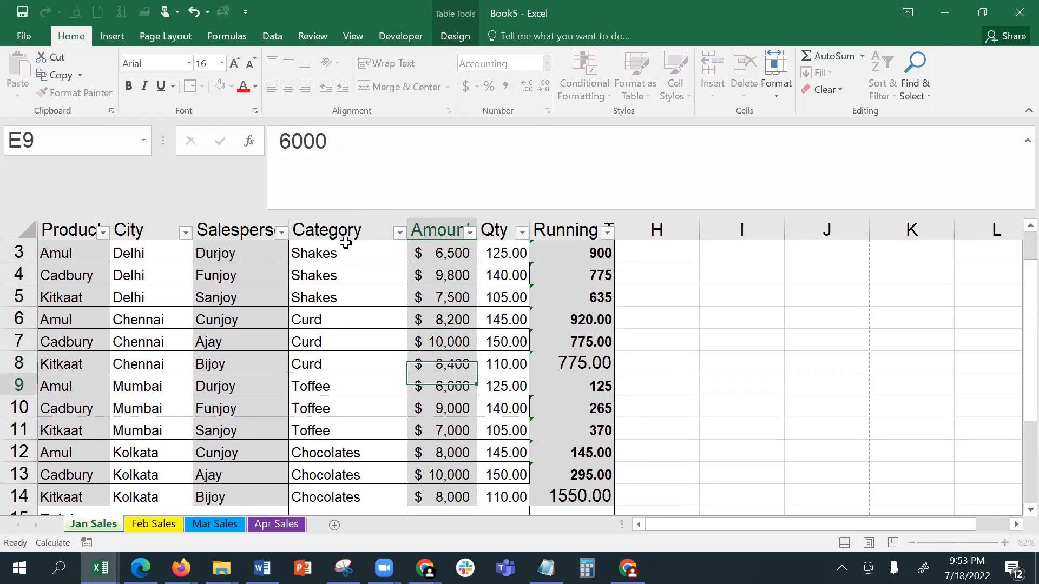
Step: Set the amount of the Amul Mumbai record in E9 to 6300 and the Amul Kolkata record in E12 to 8700
{"action": "left_click", "coordinate": [303, 144]}
{"action": "key", "text": "BackSpace"}
{"action": "type", "text": "3"}
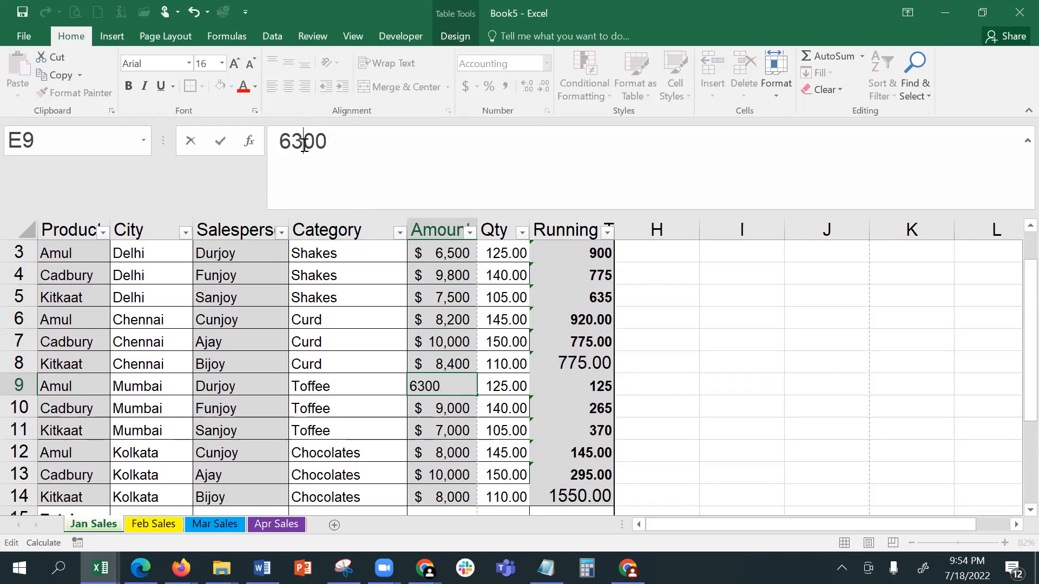
{"action": "key", "text": "Return"}
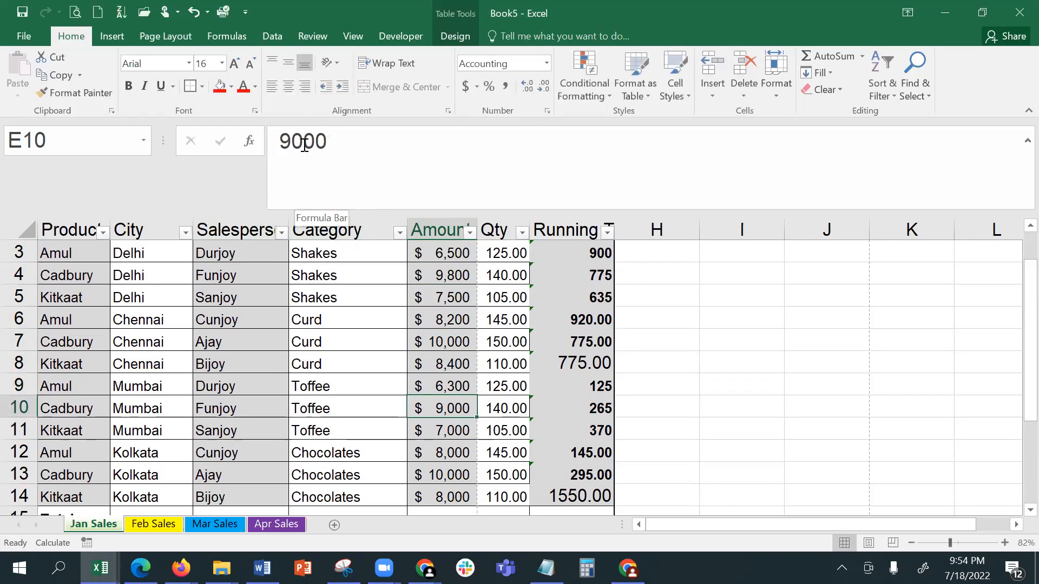
{"action": "left_click", "coordinate": [449, 460]}
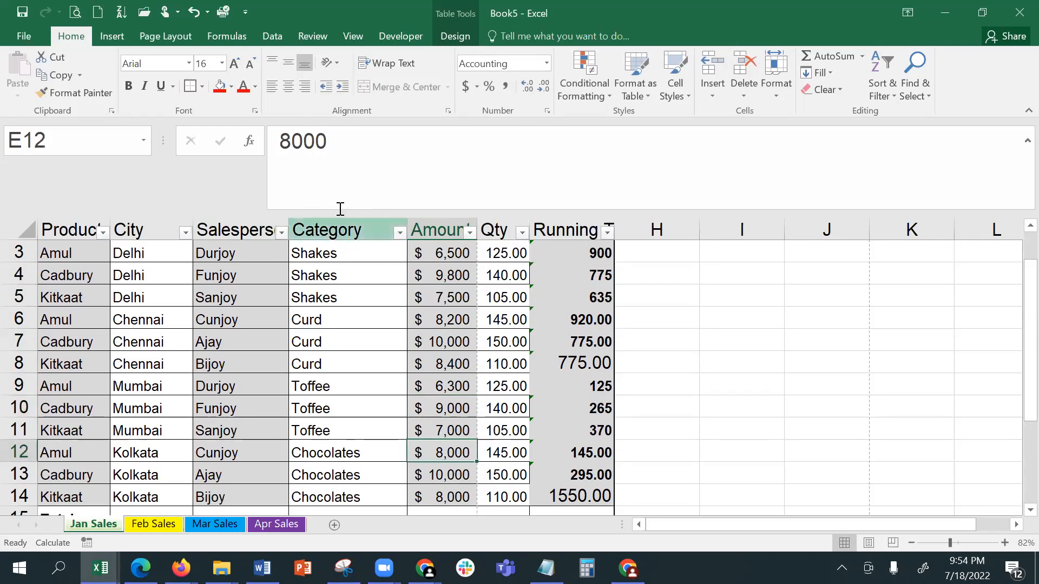
{"action": "left_click", "coordinate": [303, 142]}
{"action": "key", "text": "BackSpace"}
{"action": "type", "text": "7"}
{"action": "key", "text": "Return"}
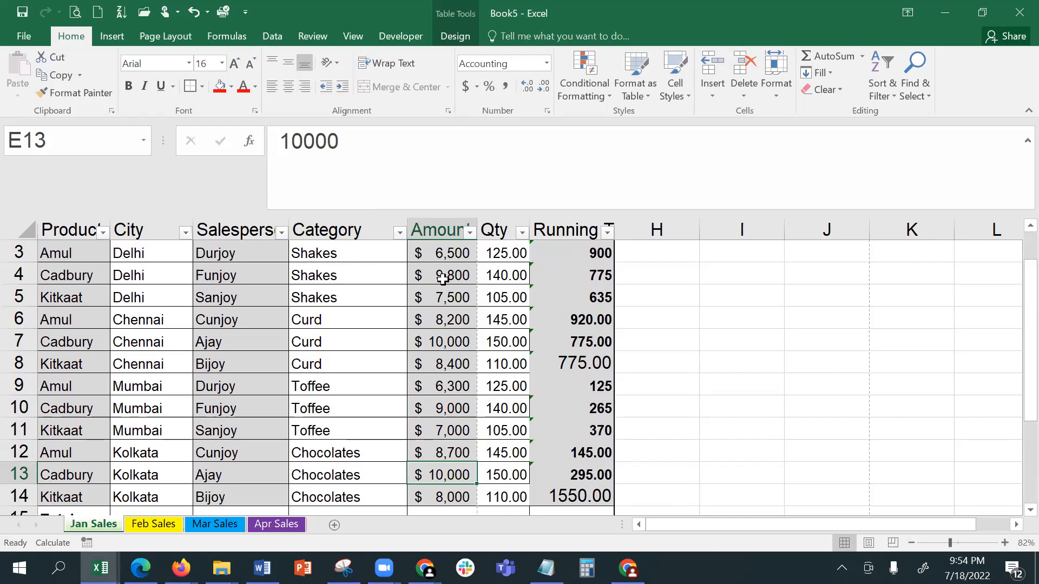
Step: Sort the sales table by Amount in descending order
{"action": "scroll", "coordinate": [439, 254], "scroll_direction": "down", "scroll_amount": 1}
{"action": "scroll", "coordinate": [482, 402], "scroll_direction": "up", "scroll_amount": 2}
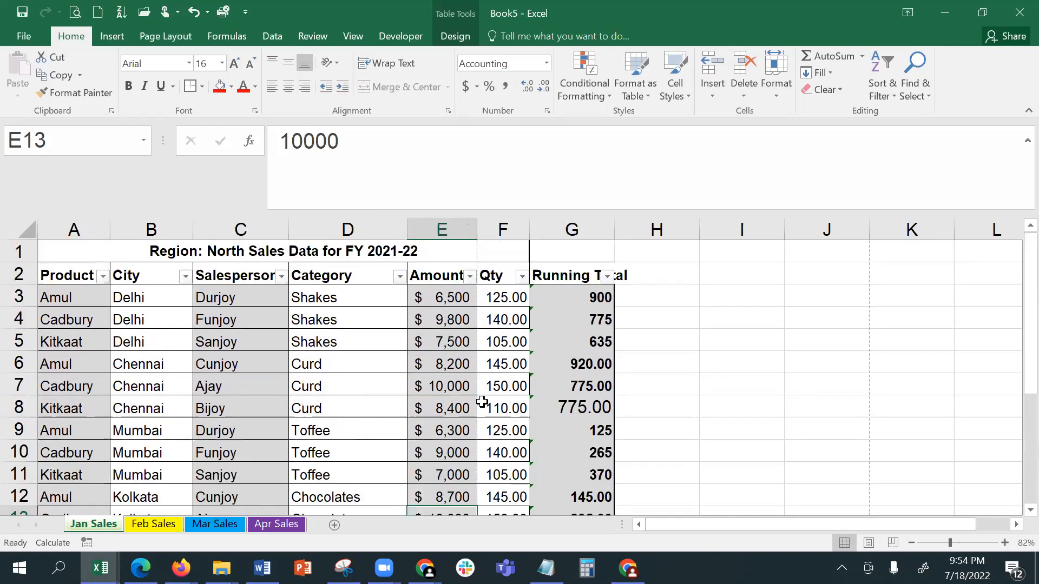
{"action": "left_click", "coordinate": [443, 296]}
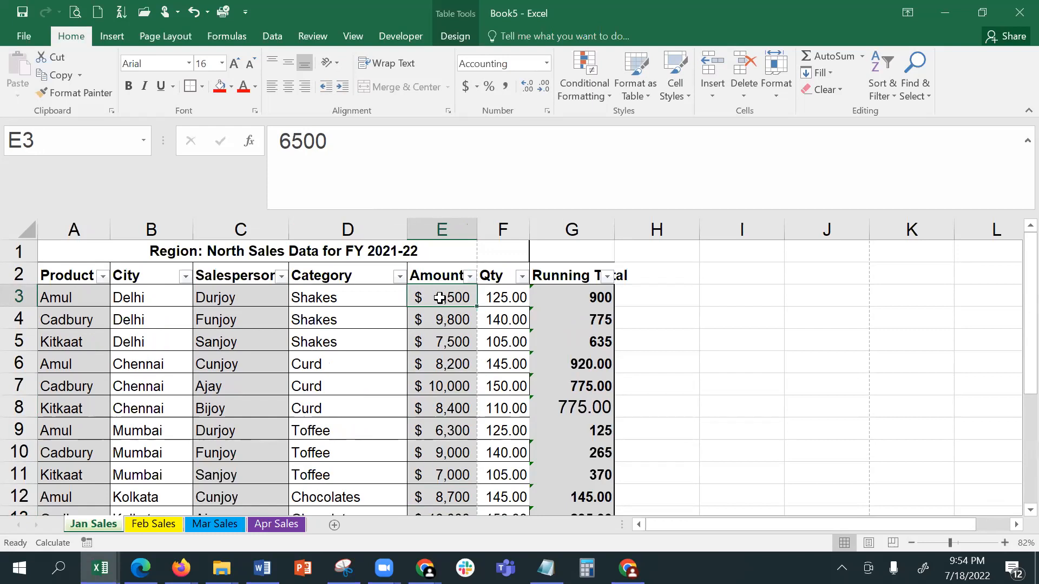
{"action": "left_click", "coordinate": [121, 13]}
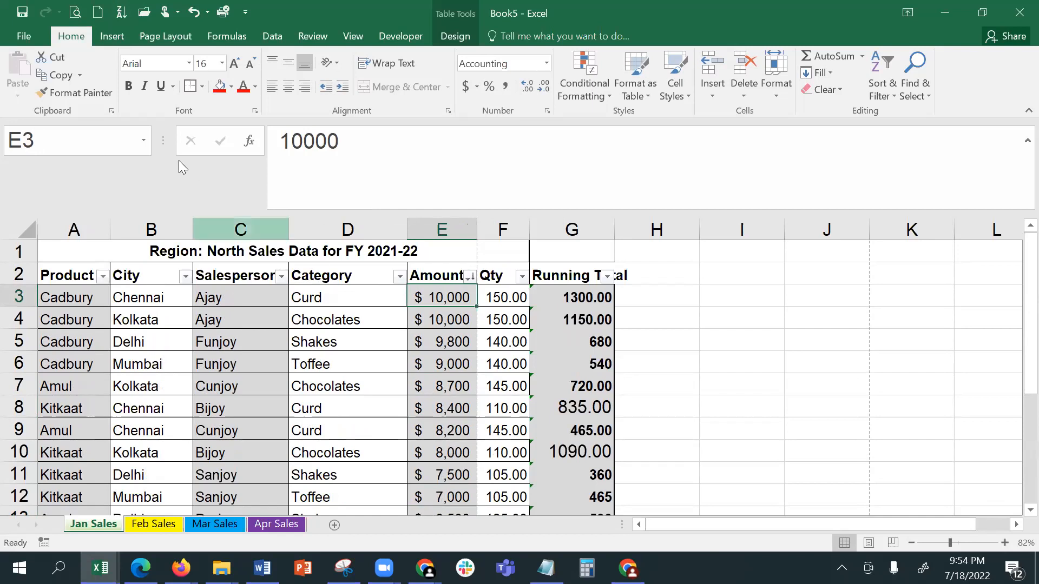
{"action": "left_click", "coordinate": [121, 13]}
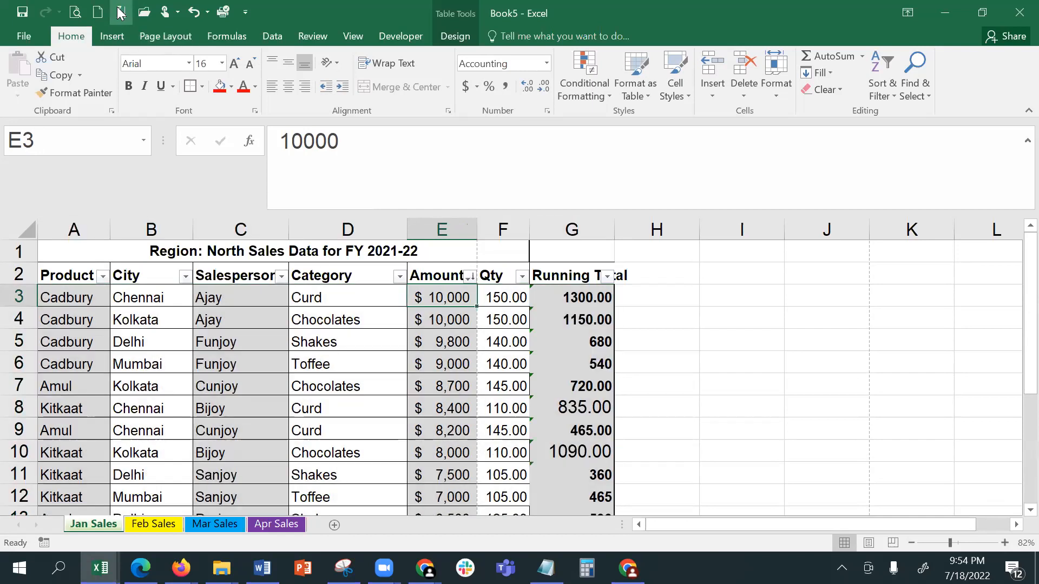
Step: Add the Sort Ascending command to the Quick Access Toolbar and sort the sales table by Amount in ascending order
{"action": "left_click", "coordinate": [246, 12]}
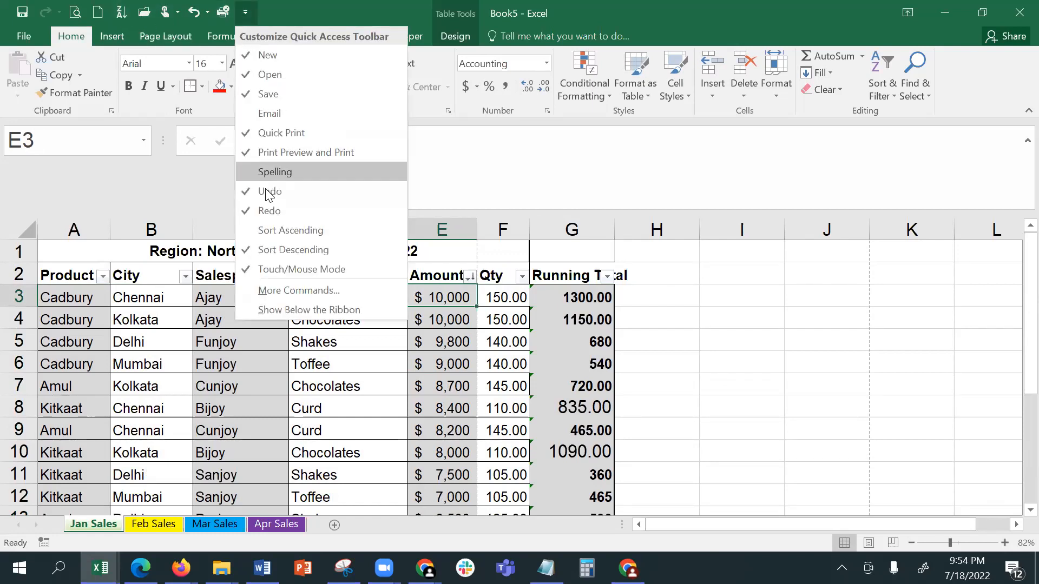
{"action": "left_click", "coordinate": [251, 230]}
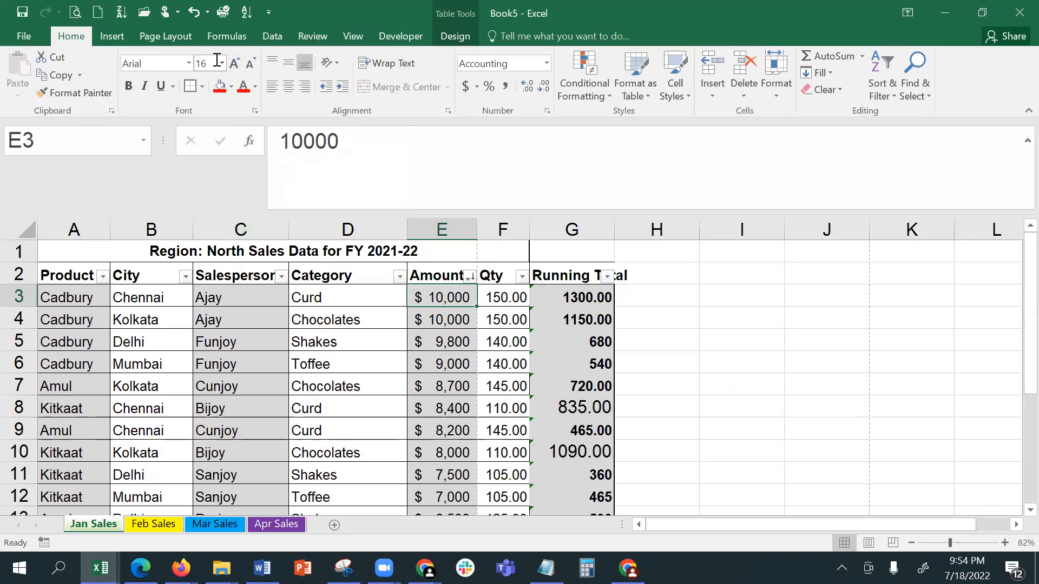
{"action": "left_click", "coordinate": [245, 26]}
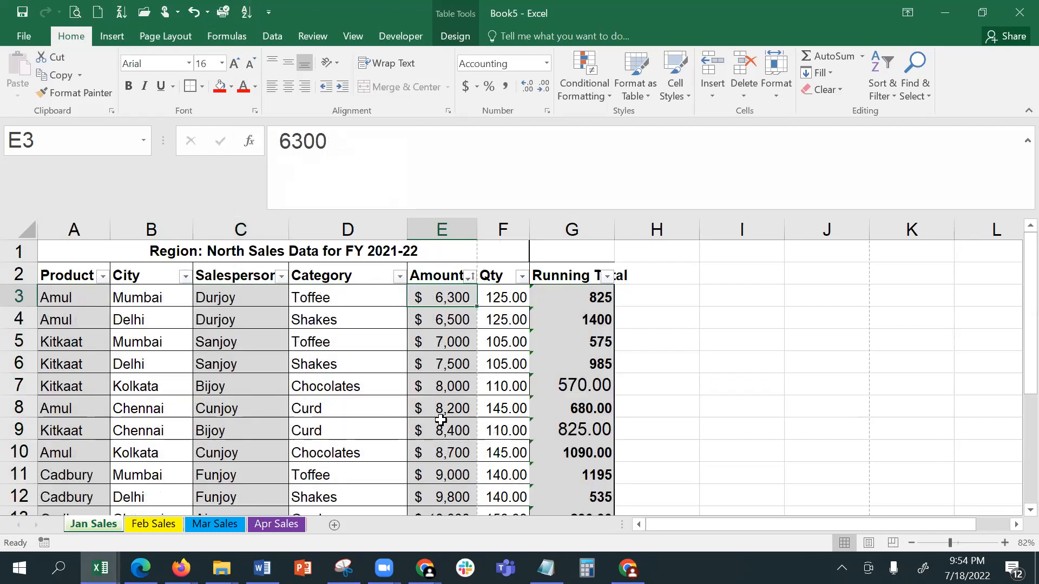
{"action": "scroll", "coordinate": [451, 491], "scroll_direction": "down", "scroll_amount": 1}
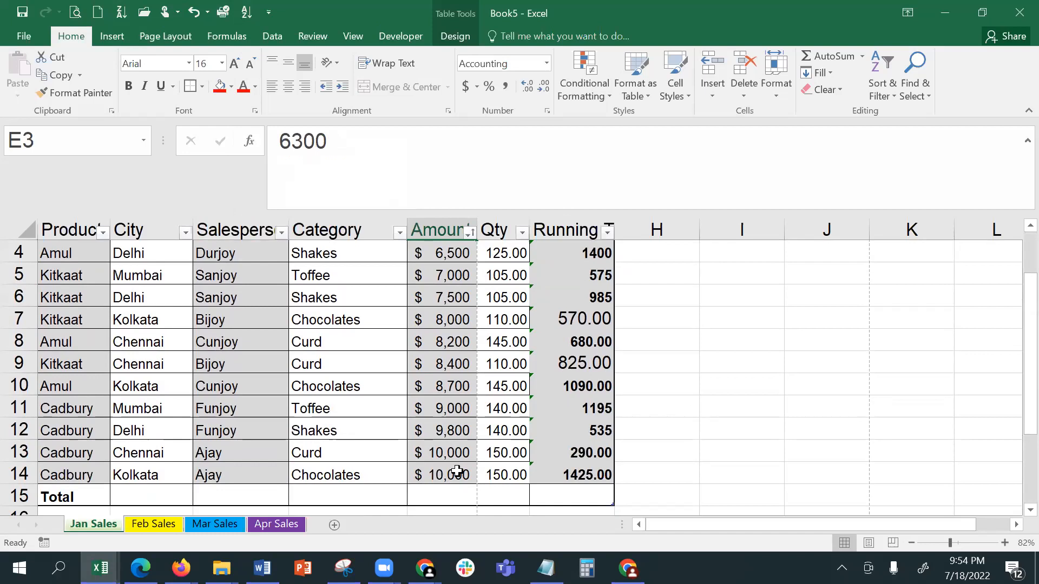
{"action": "scroll", "coordinate": [457, 470], "scroll_direction": "up", "scroll_amount": 1}
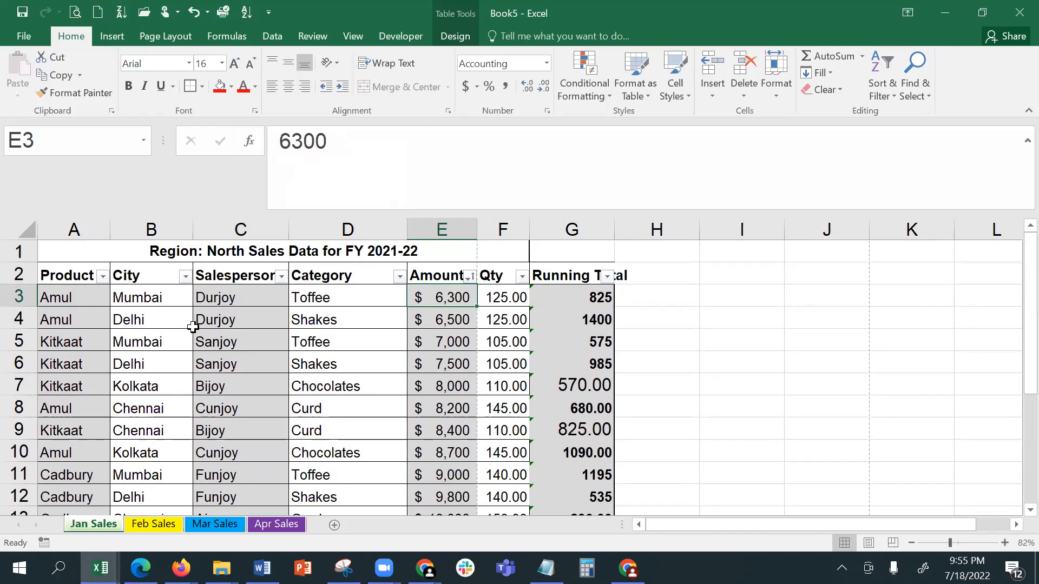
Step: Undo both the ascending and the descending sort of the sales table
{"action": "key", "text": "ctrl+z"}
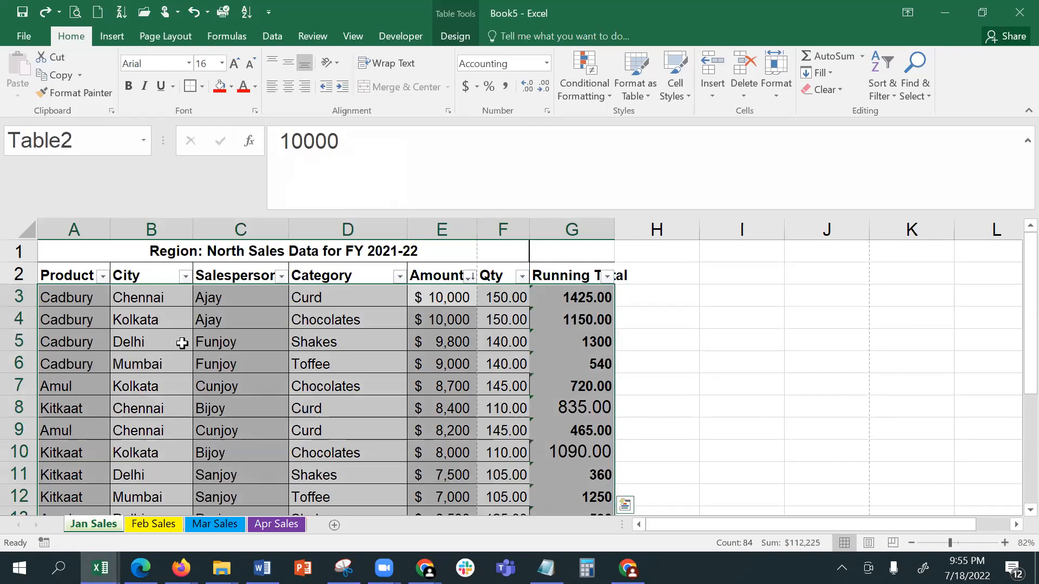
{"action": "key", "text": "ctrl+z"}
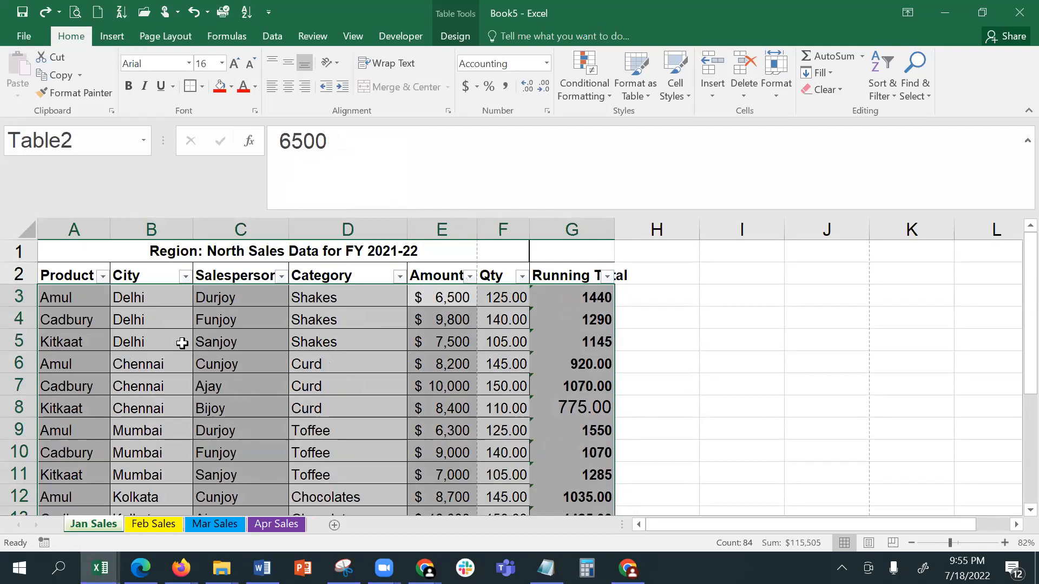
Step: Highlight the top 5 amounts in E3:E14 using a Top 10 Items rule with Light Red Fill with Dark Red Text
{"action": "left_click_drag", "start_coordinate": [432, 293], "coordinate": [430, 509]}
{"action": "scroll", "coordinate": [1017, 376], "scroll_direction": "down", "scroll_amount": 1}
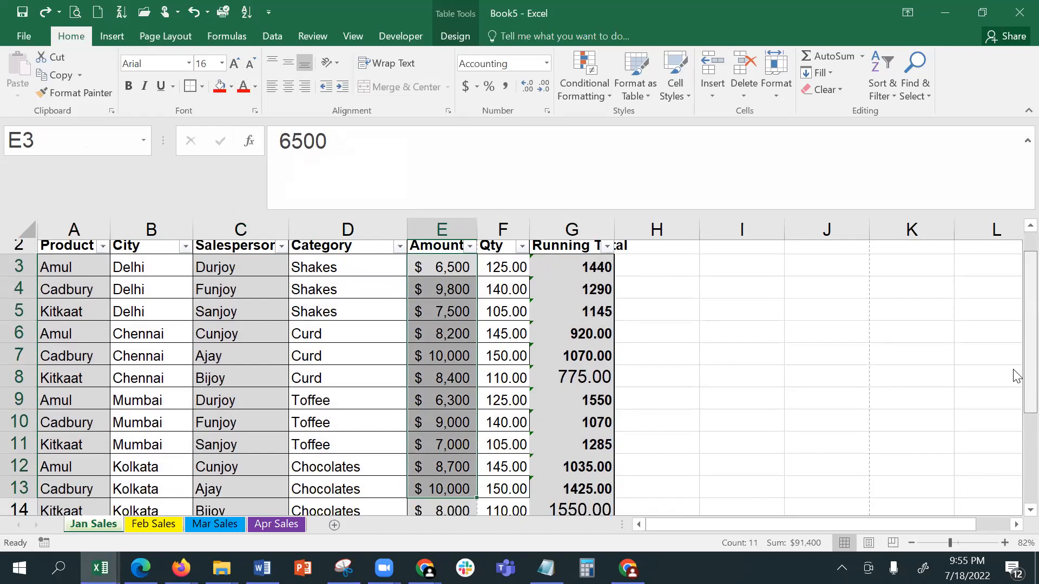
{"action": "scroll", "coordinate": [1016, 384], "scroll_direction": "down", "scroll_amount": 2}
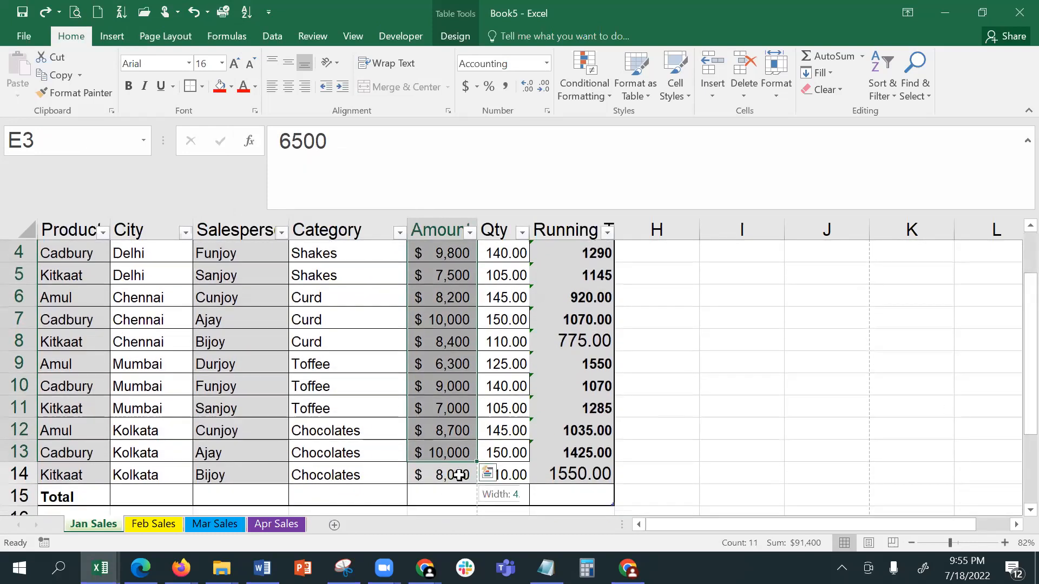
{"action": "left_click", "coordinate": [459, 475], "text": "shift"}
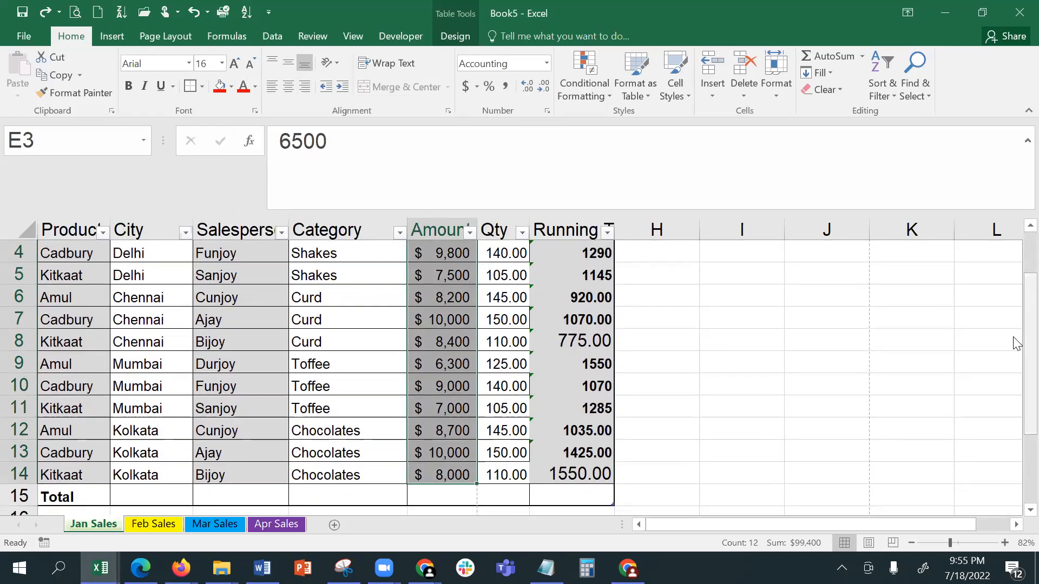
{"action": "scroll", "coordinate": [1017, 343], "scroll_direction": "up", "scroll_amount": 2}
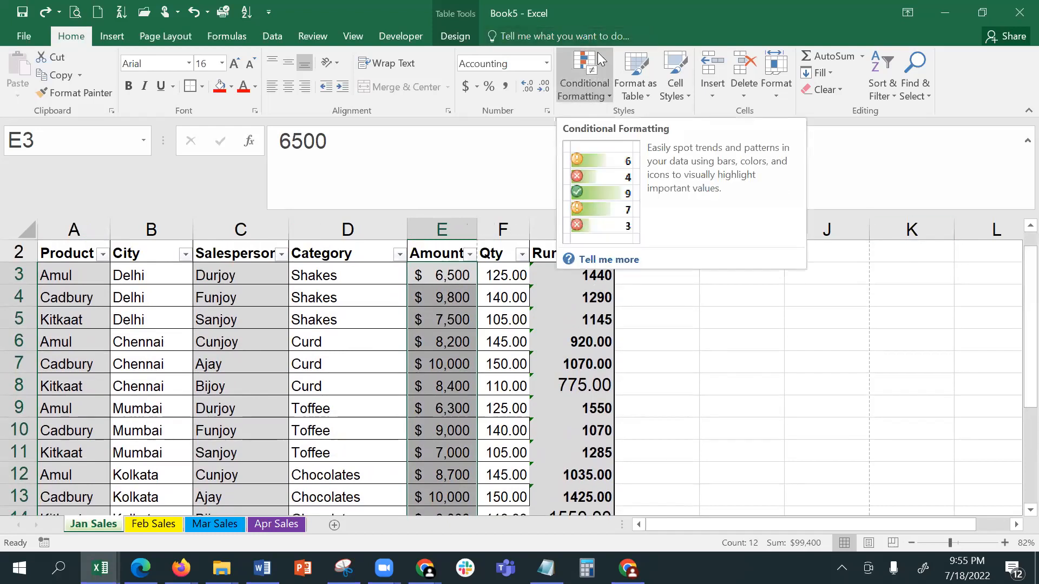
{"action": "left_click", "coordinate": [606, 94]}
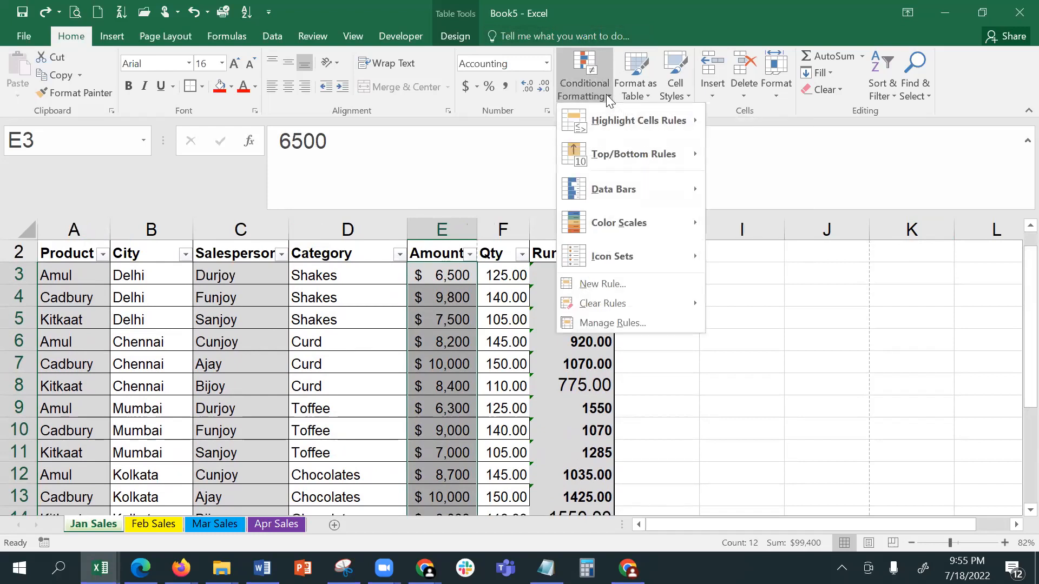
{"action": "mouse_move", "coordinate": [615, 109]}
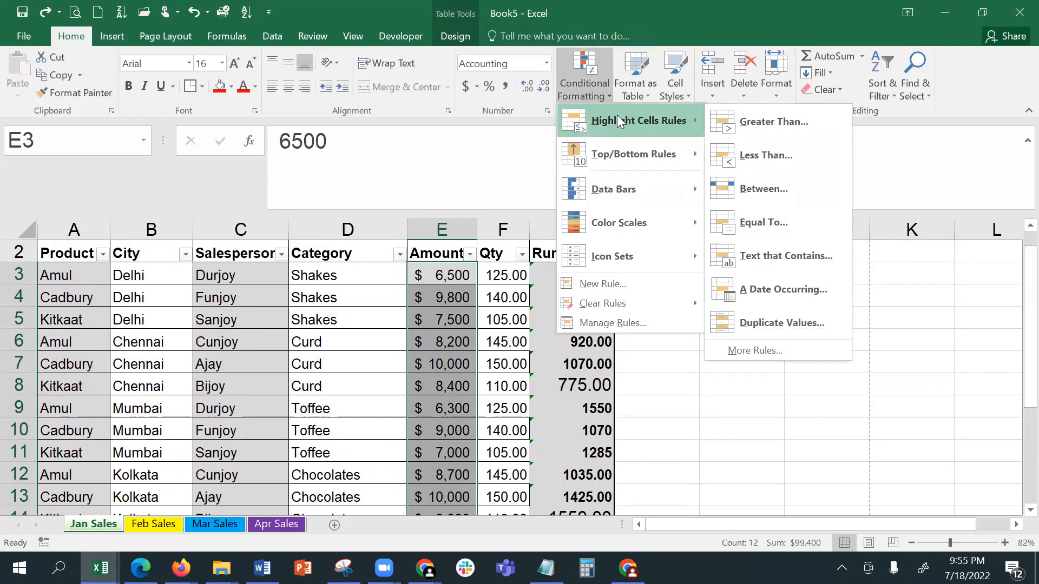
{"action": "mouse_move", "coordinate": [629, 148]}
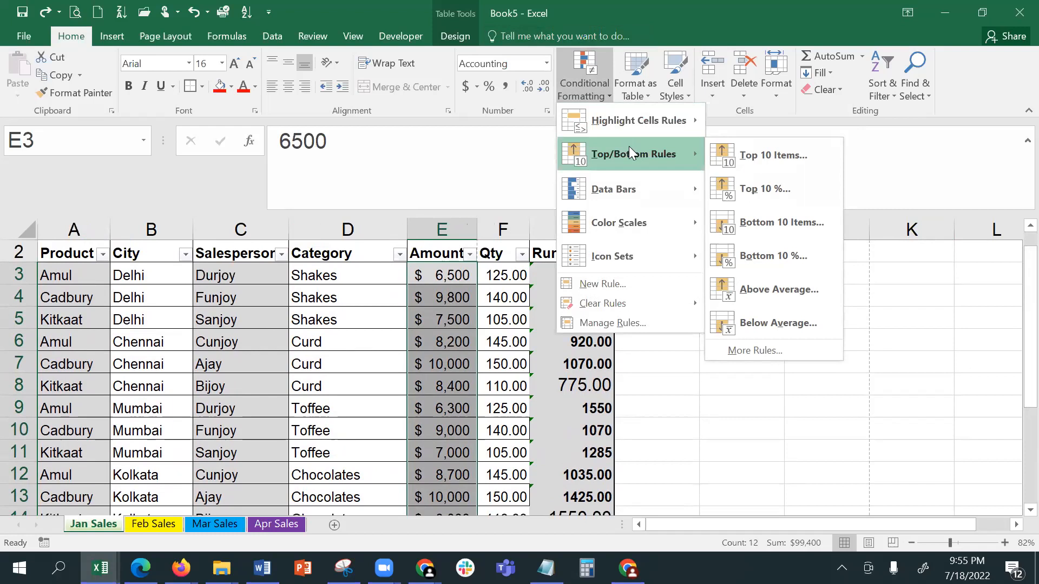
{"action": "left_click", "coordinate": [791, 161]}
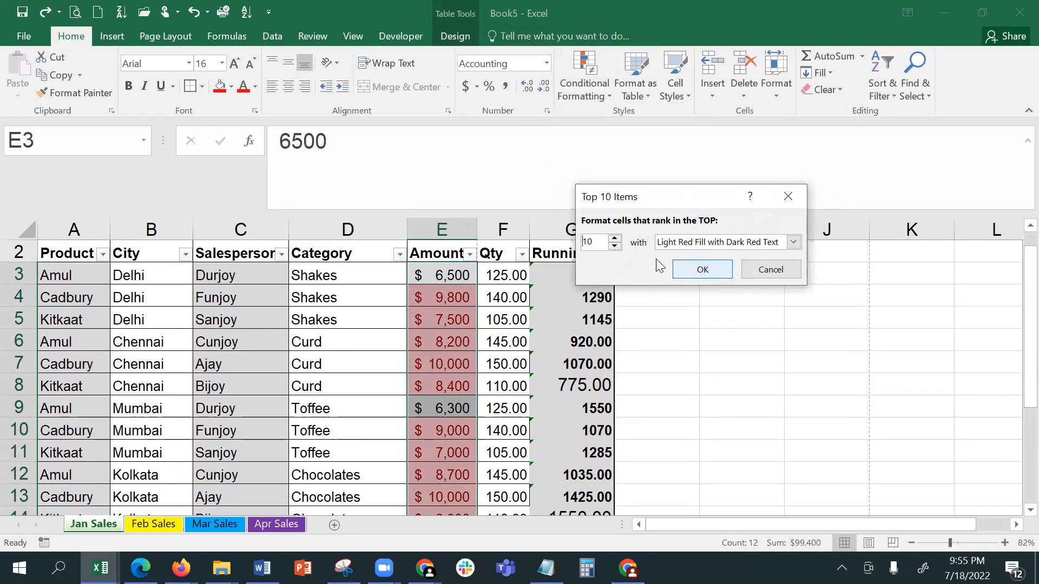
{"action": "left_click", "coordinate": [615, 246]}
{"action": "left_click", "coordinate": [615, 246]}
{"action": "left_click", "coordinate": [615, 247]}
{"action": "left_click", "coordinate": [615, 246]}
{"action": "left_click", "coordinate": [616, 246]}
{"action": "left_click", "coordinate": [702, 269]}
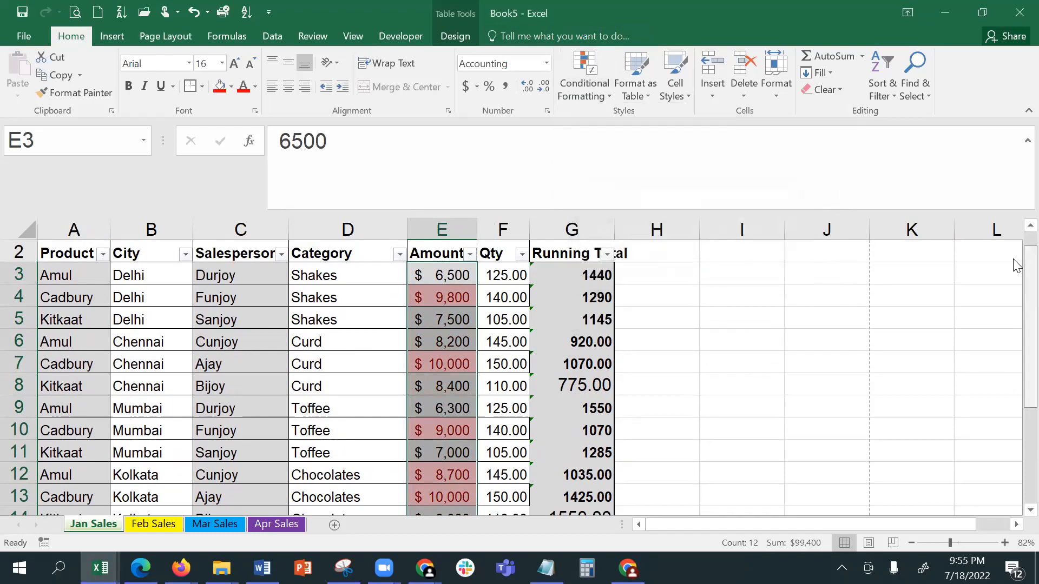
Step: Examine the highlighted cells in the Amount column with the whole sales table in view
{"action": "scroll", "coordinate": [1015, 273], "scroll_direction": "down", "scroll_amount": 1}
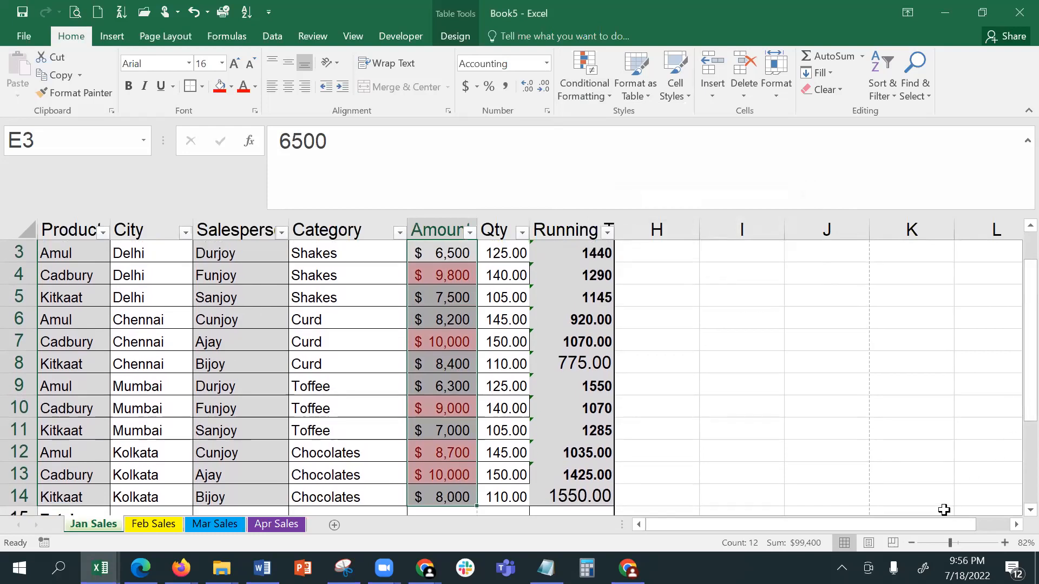
{"action": "left_click", "coordinate": [938, 543]}
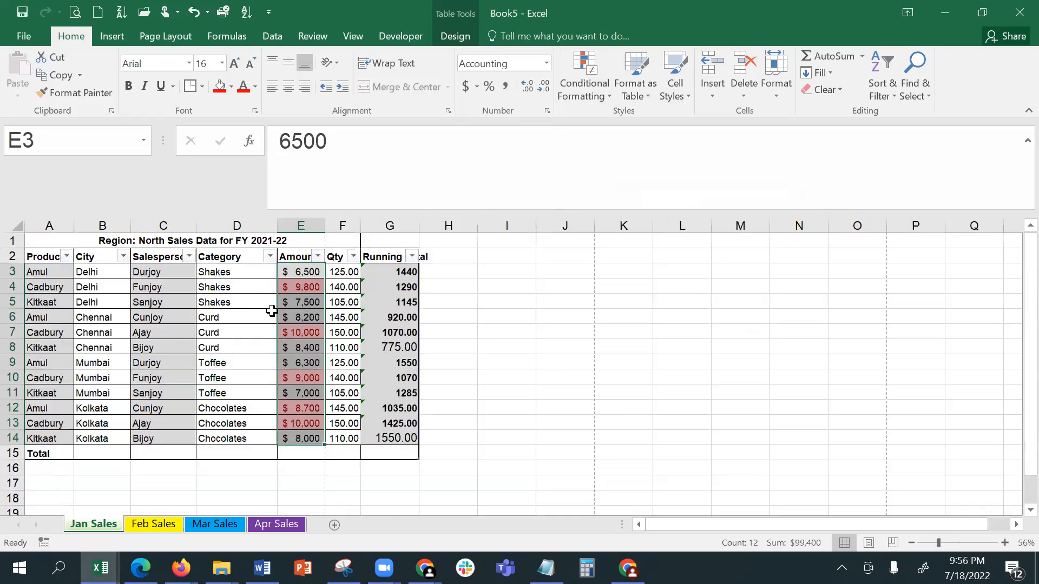
{"action": "left_click", "coordinate": [306, 287]}
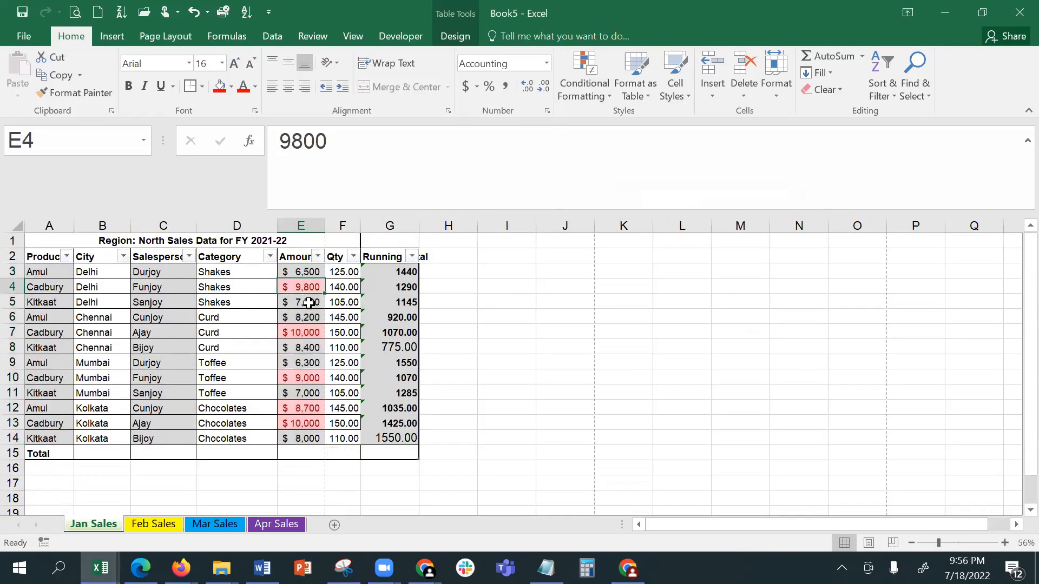
{"action": "left_click", "coordinate": [299, 425]}
{"action": "left_click", "coordinate": [306, 333]}
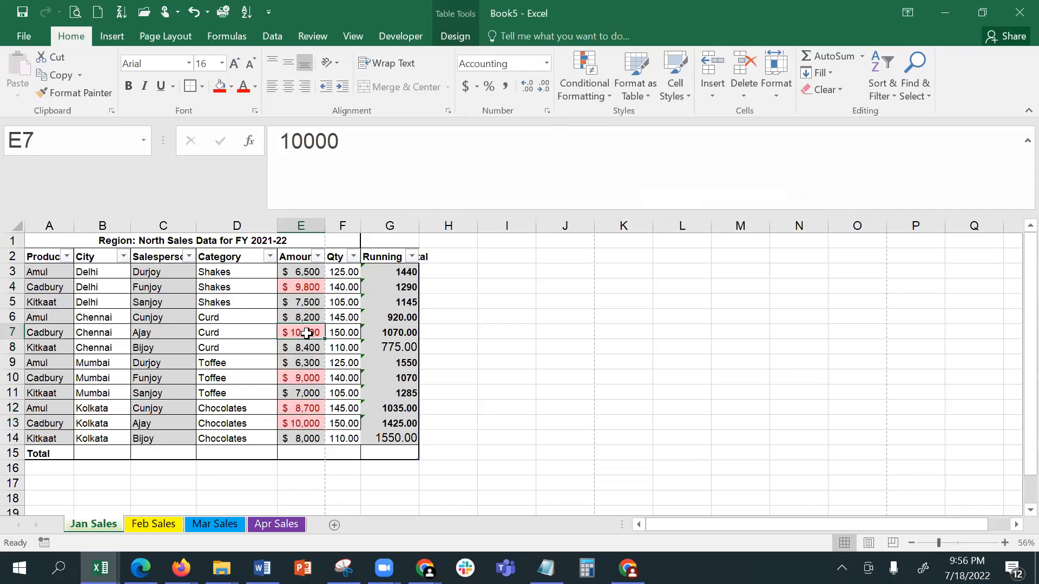
{"action": "left_click", "coordinate": [303, 382]}
{"action": "left_click", "coordinate": [310, 285]}
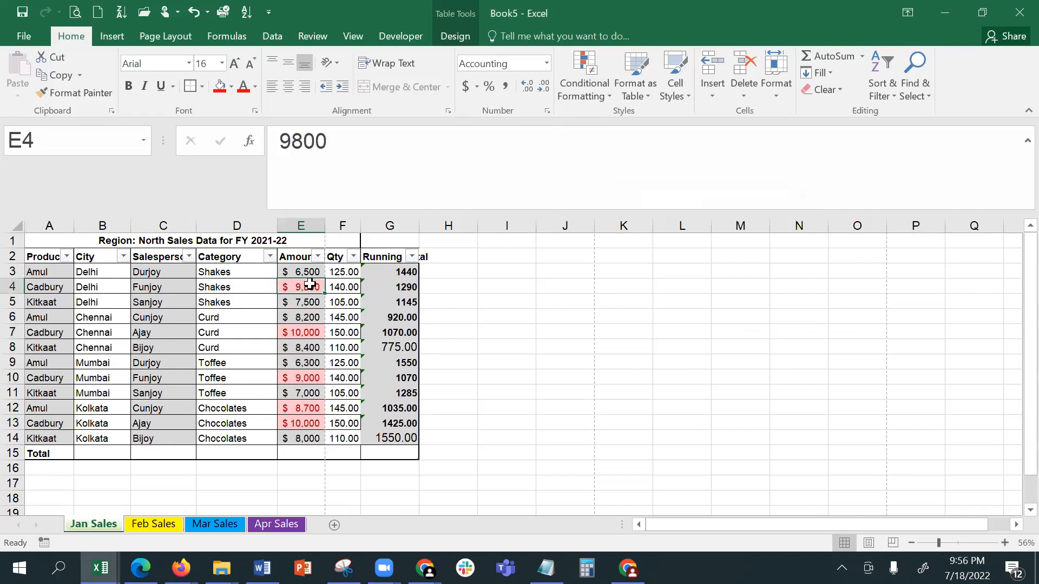
{"action": "left_click", "coordinate": [301, 380]}
{"action": "left_click", "coordinate": [308, 408]}
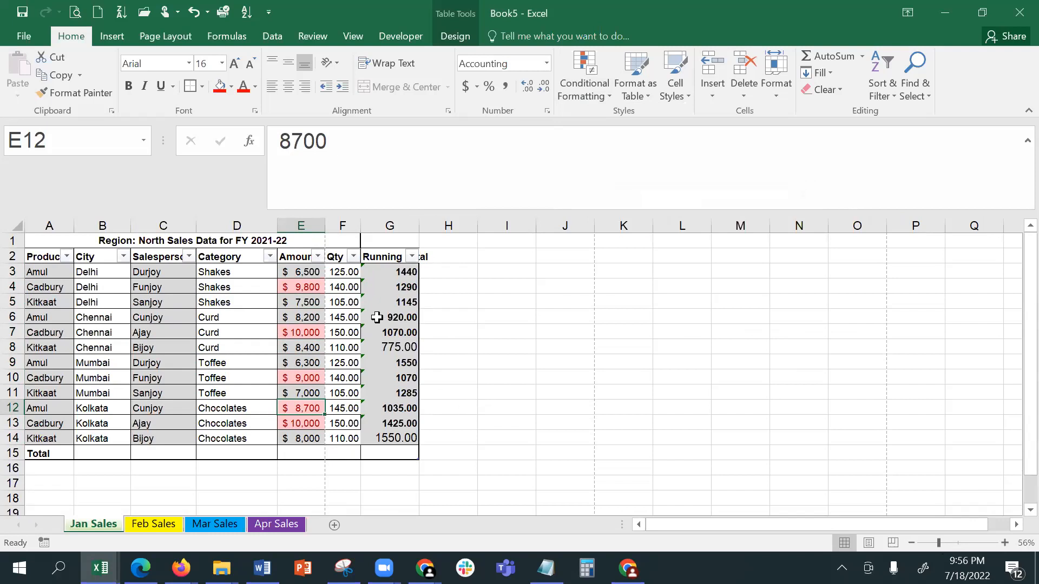
Step: Clear the conditional formatting rules from the amounts in E3:E14
{"action": "left_click_drag", "start_coordinate": [306, 270], "coordinate": [303, 438]}
{"action": "left_click", "coordinate": [607, 90]}
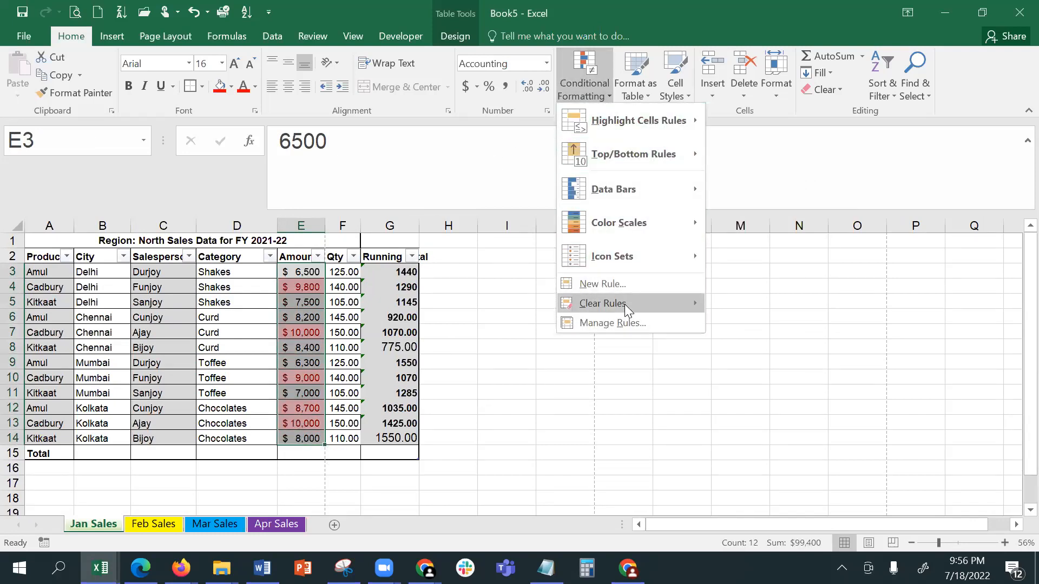
{"action": "mouse_move", "coordinate": [625, 303]}
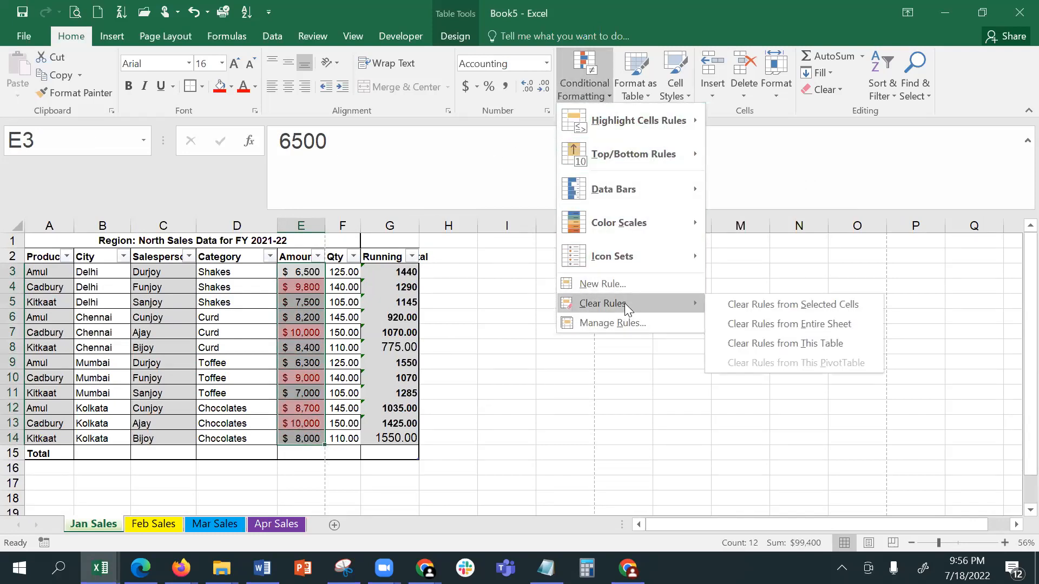
{"action": "left_click", "coordinate": [803, 305]}
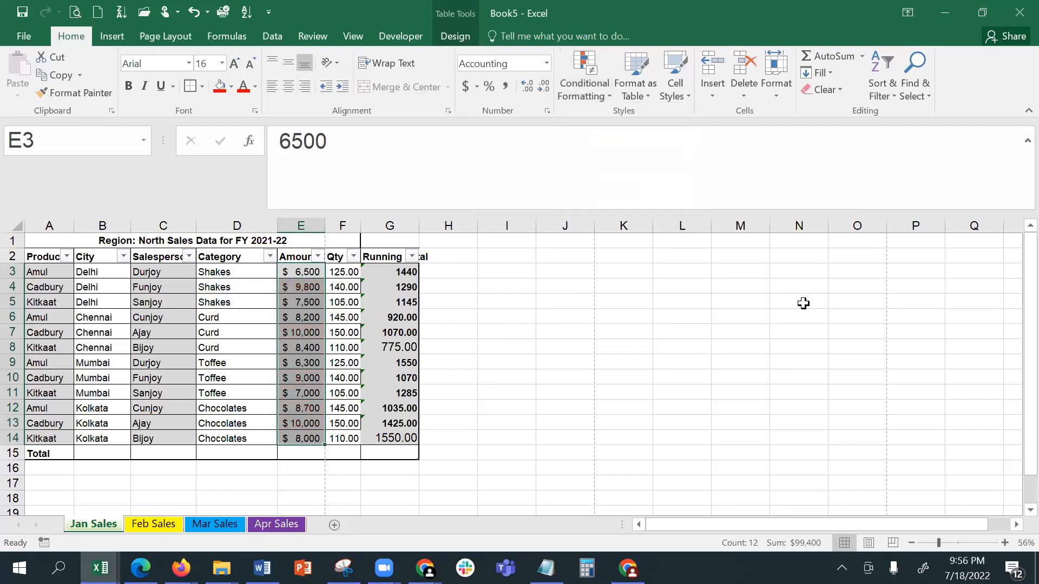
Step: Highlight the amounts in E3:E14 that are greater than $8,150 with Light Red Fill with Dark Red Text
{"action": "left_click", "coordinate": [246, 290]}
{"action": "left_click", "coordinate": [302, 274]}
{"action": "left_click_drag", "start_coordinate": [302, 274], "coordinate": [305, 440]}
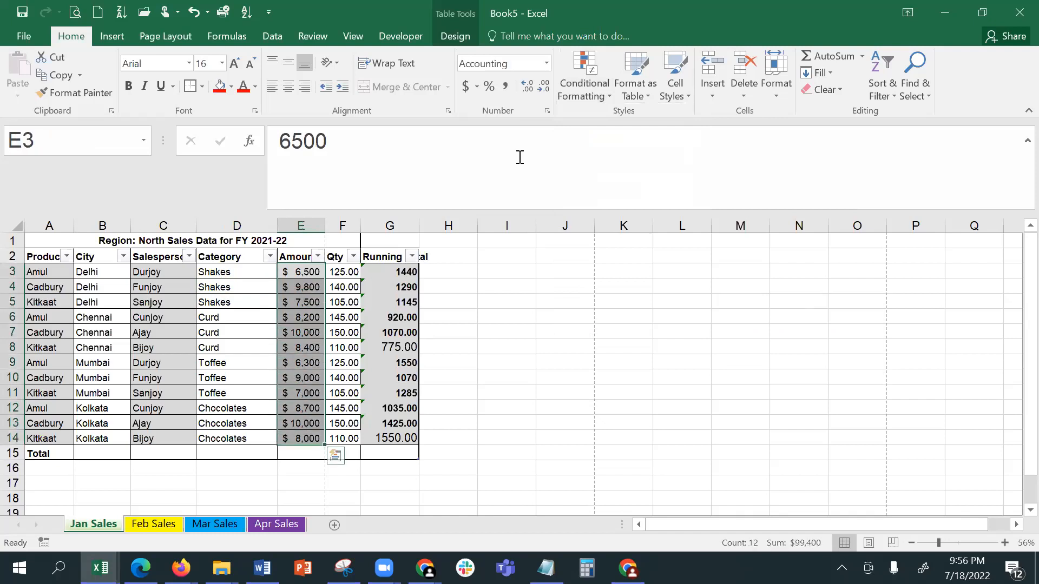
{"action": "left_click", "coordinate": [581, 80]}
{"action": "mouse_move", "coordinate": [595, 118]}
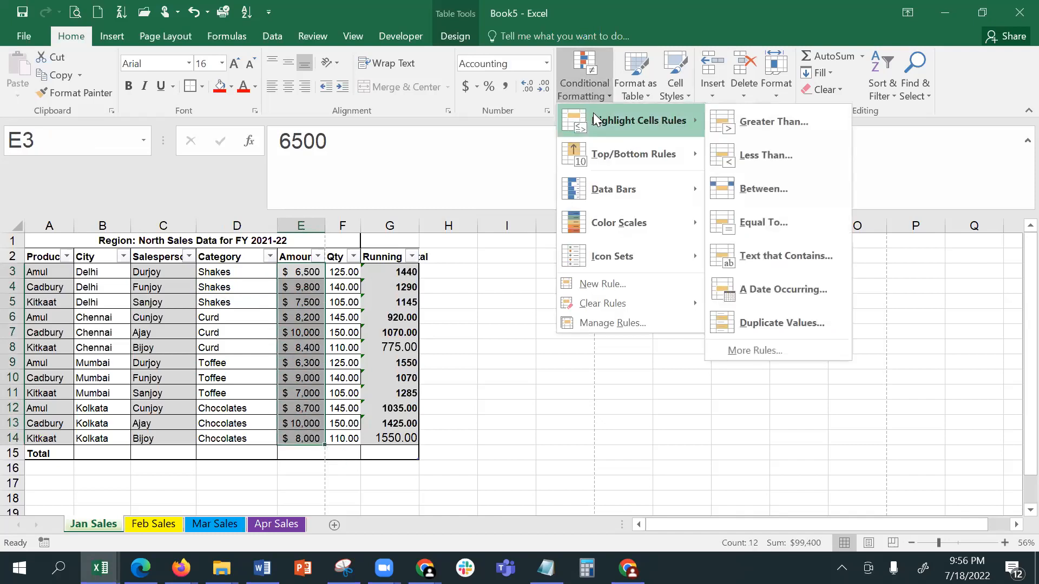
{"action": "left_click", "coordinate": [760, 116]}
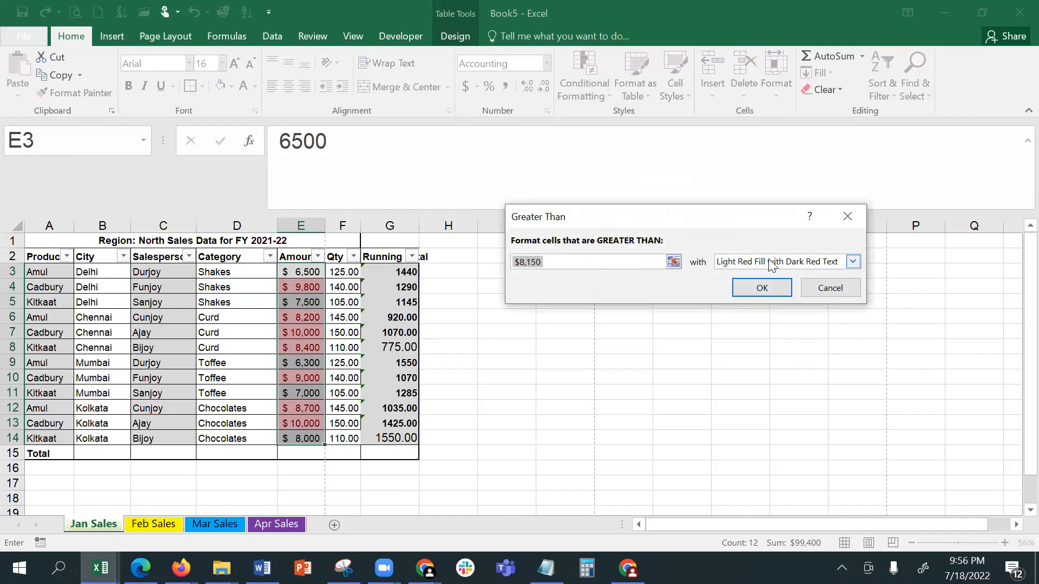
{"action": "left_click", "coordinate": [758, 288]}
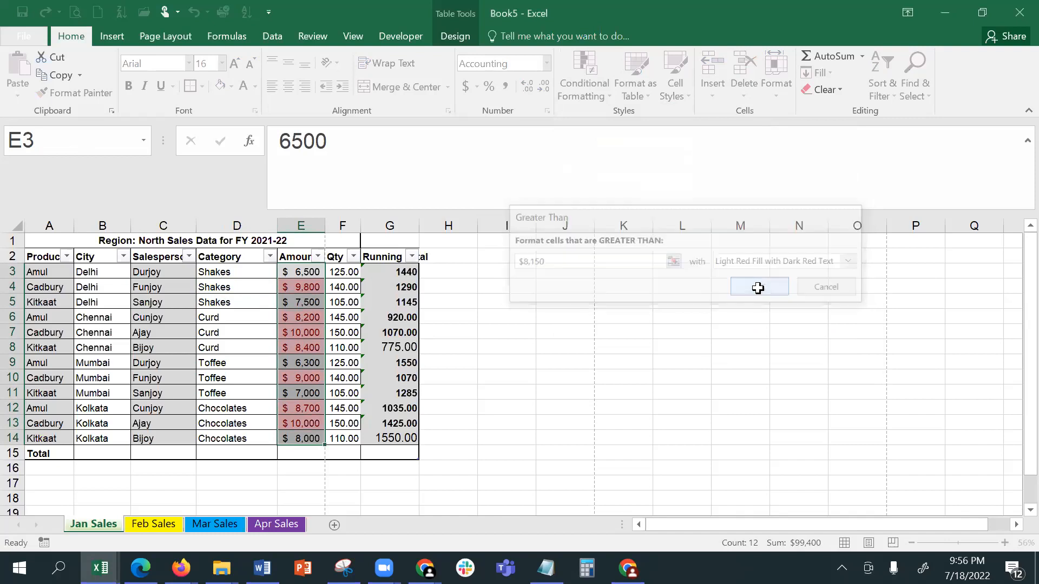
Step: Highlight the amounts in E3:E14 that are less than $8,150 with Green Fill with Dark Green Text
{"action": "left_click", "coordinate": [588, 85]}
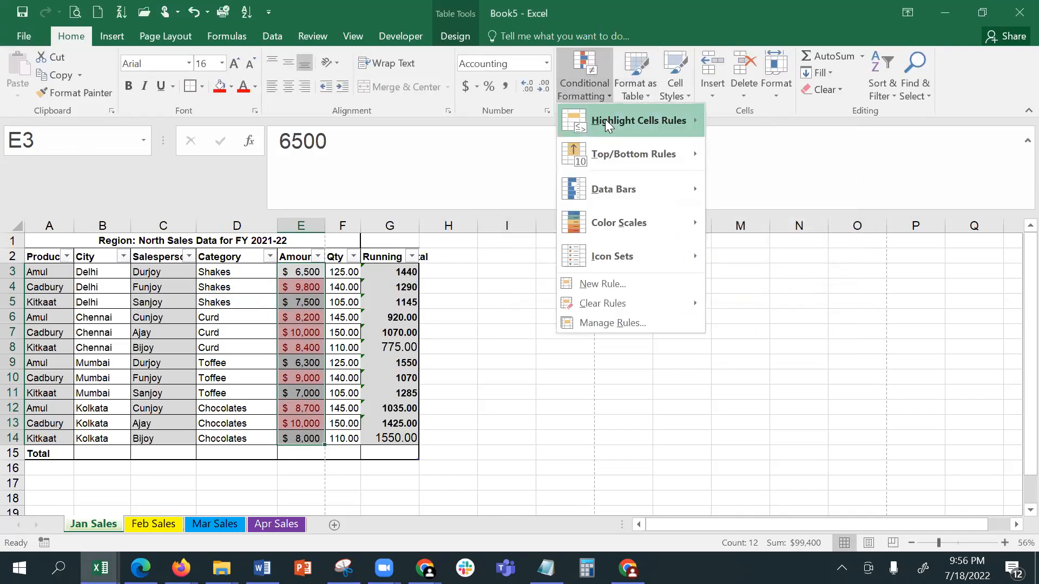
{"action": "mouse_move", "coordinate": [605, 120]}
{"action": "left_click", "coordinate": [728, 156]}
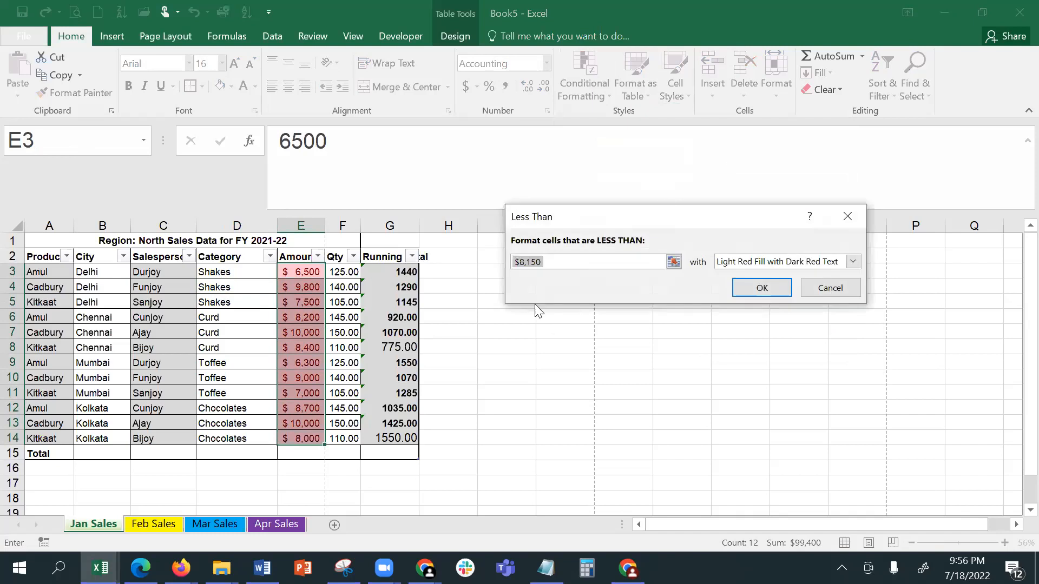
{"action": "left_click", "coordinate": [800, 262]}
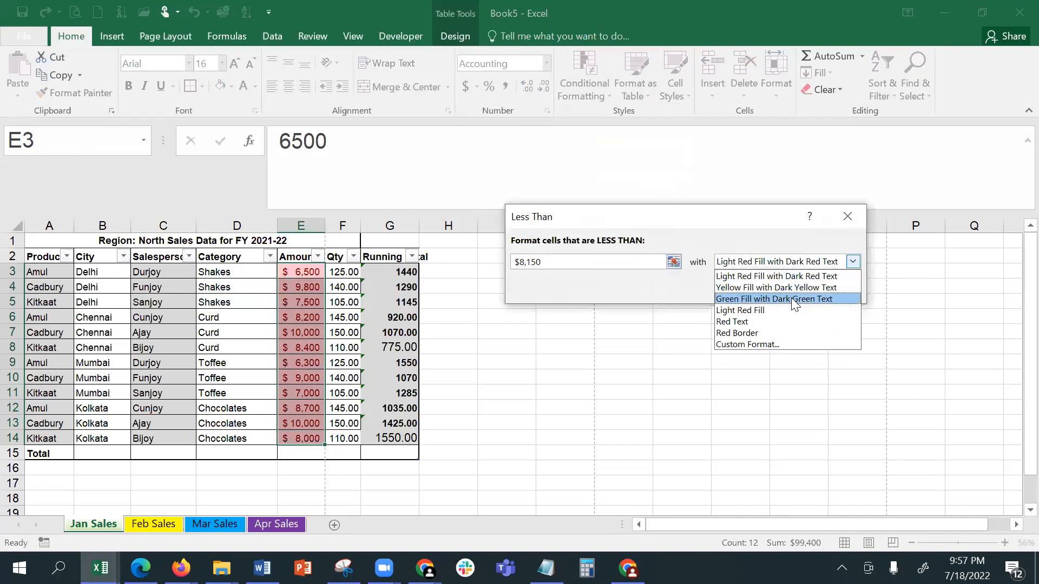
{"action": "left_click", "coordinate": [791, 299]}
{"action": "left_click", "coordinate": [764, 288]}
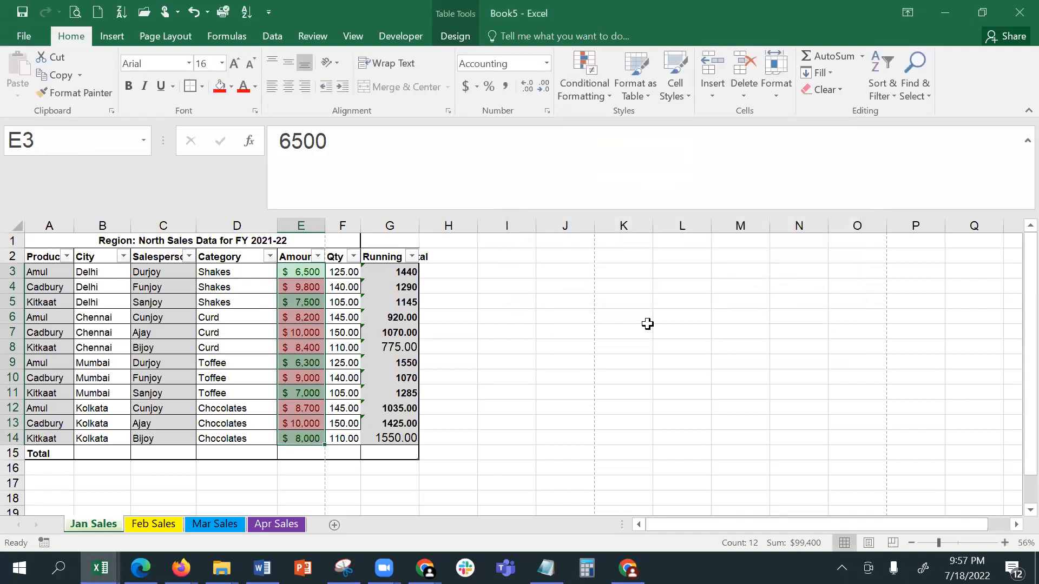
{"action": "left_click", "coordinate": [598, 345]}
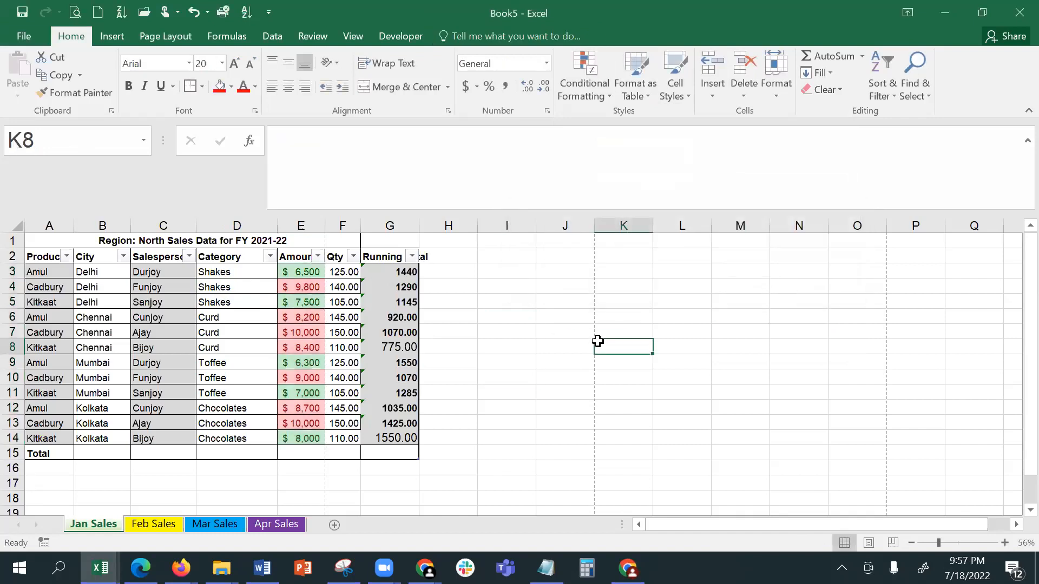
{"action": "left_click", "coordinate": [307, 287]}
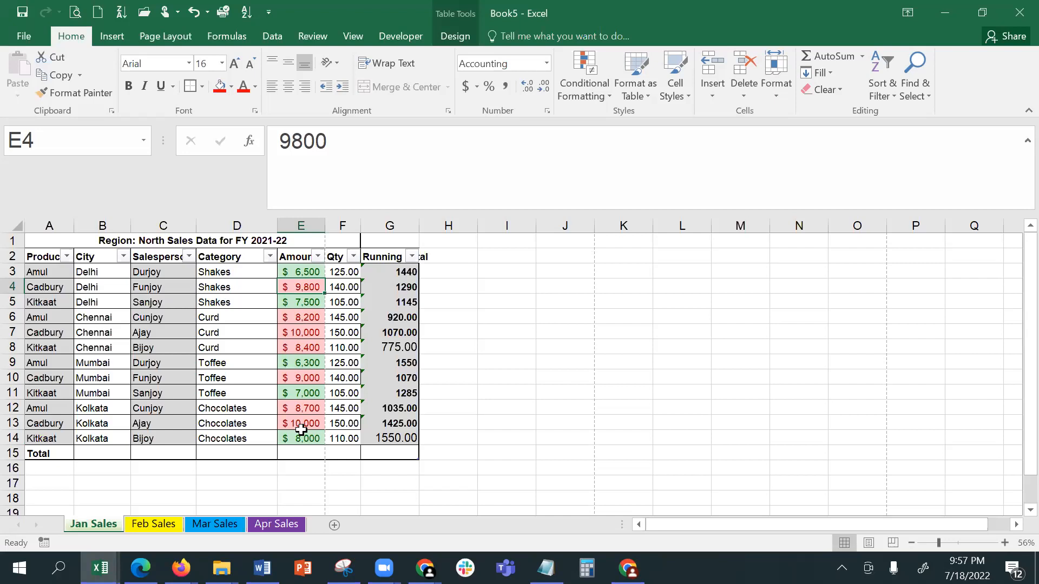
{"action": "left_click", "coordinate": [578, 85]}
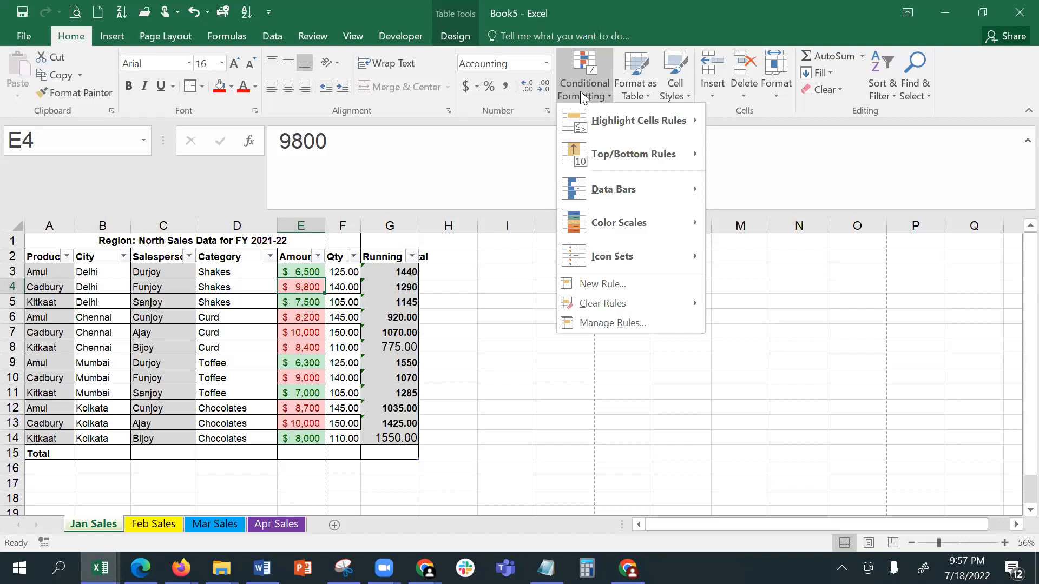
{"action": "left_click", "coordinate": [71, 43]}
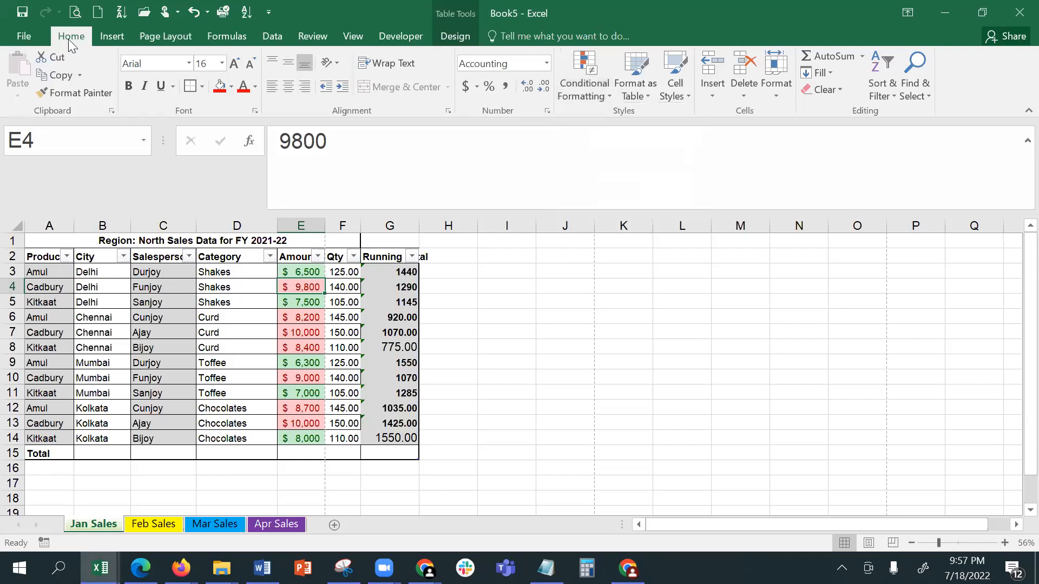
{"action": "left_click", "coordinate": [576, 93]}
Step: Highlight the amounts in E3:E14 that are between $7,225 and $8,000 with Yellow Fill with Dark Yellow Text
{"action": "left_click_drag", "start_coordinate": [300, 272], "coordinate": [312, 448]}
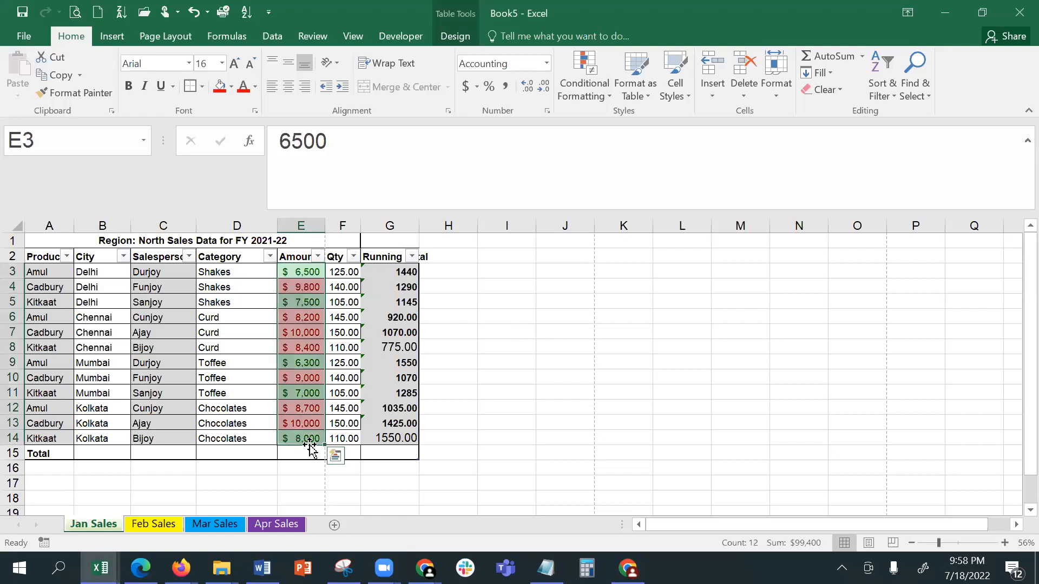
{"action": "left_click", "coordinate": [337, 273]}
{"action": "left_click_drag", "start_coordinate": [301, 271], "coordinate": [311, 439]}
{"action": "left_click", "coordinate": [588, 92]}
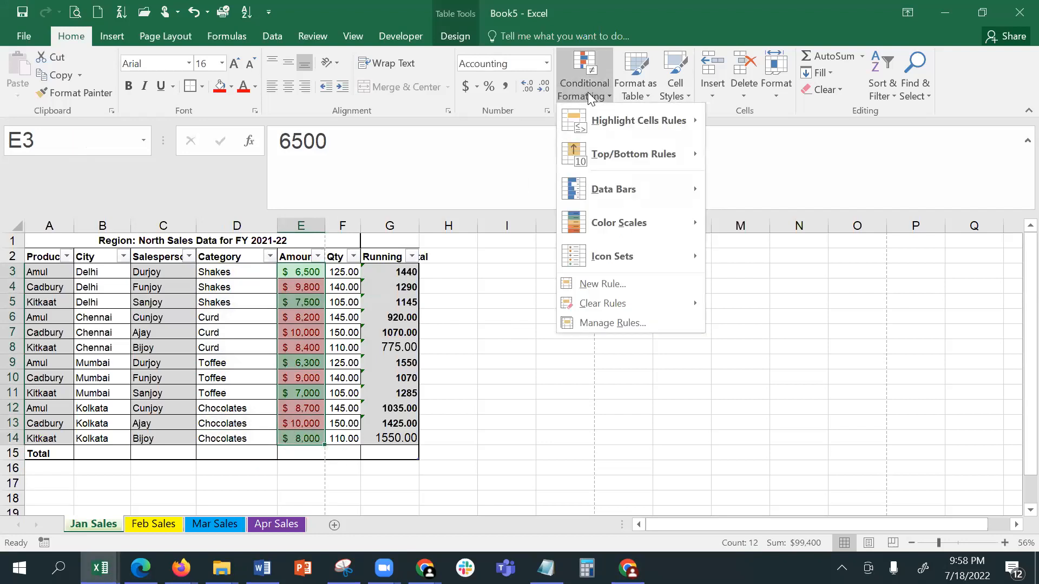
{"action": "left_click", "coordinate": [587, 89]}
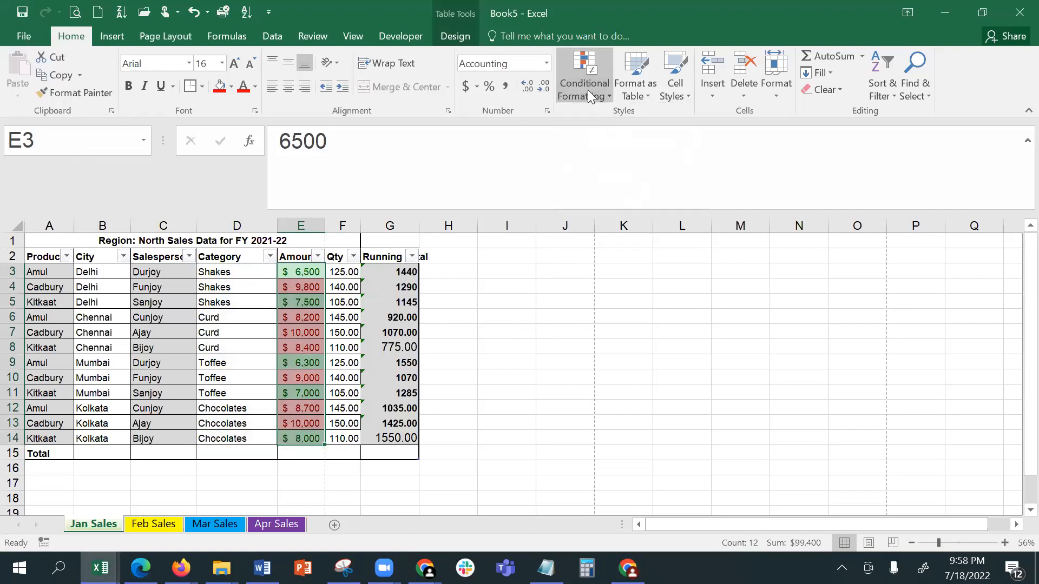
{"action": "left_click", "coordinate": [587, 90]}
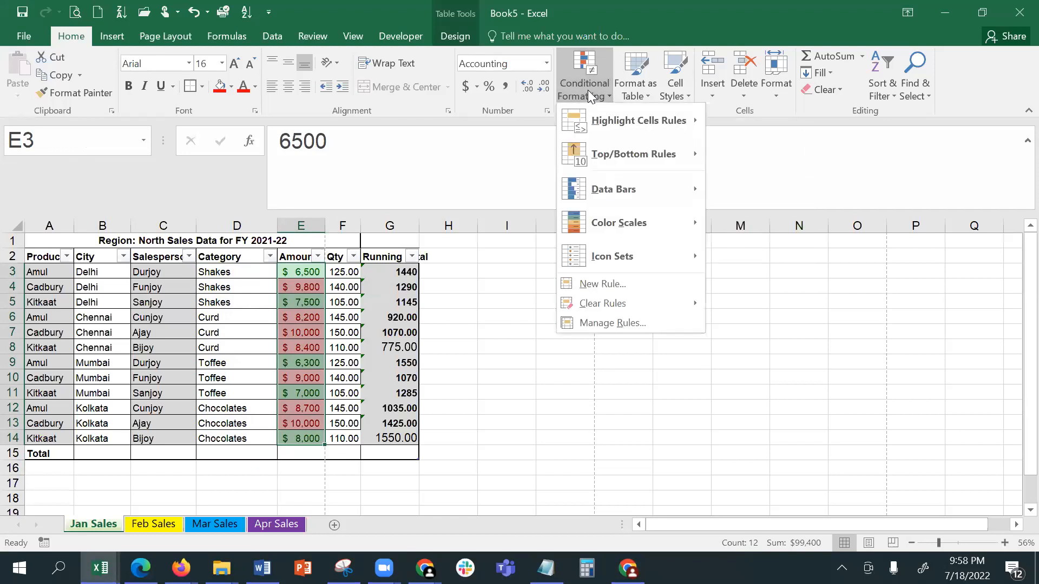
{"action": "mouse_move", "coordinate": [598, 109]}
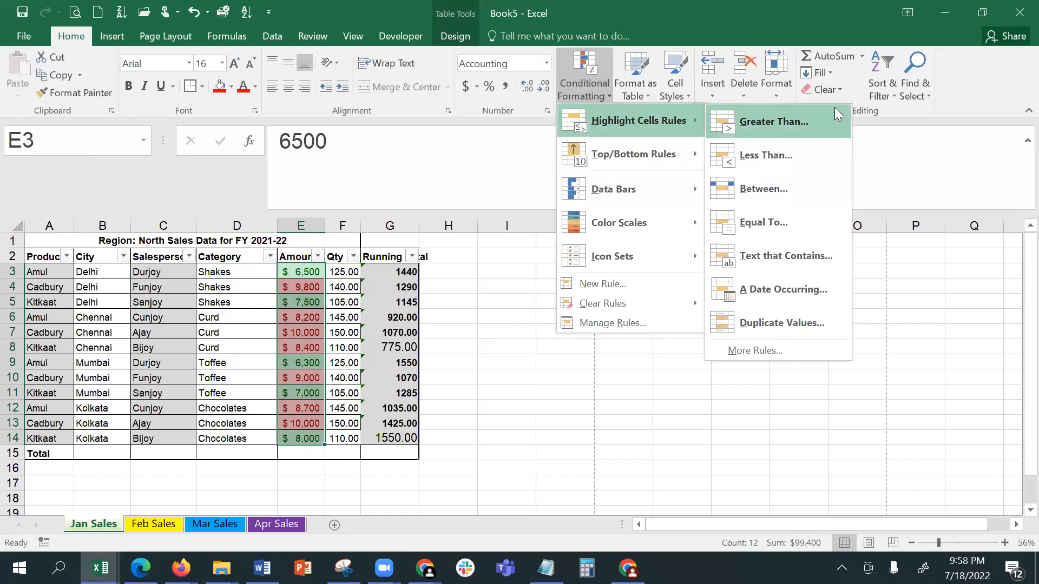
{"action": "left_click", "coordinate": [788, 188]}
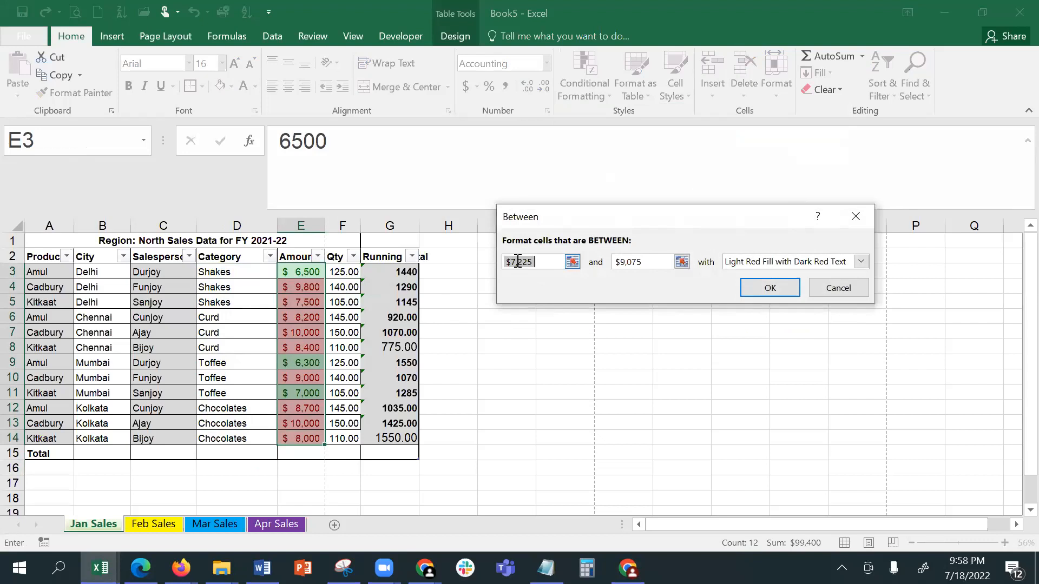
{"action": "left_click", "coordinate": [642, 260]}
{"action": "key", "text": "BackSpace"}
{"action": "key", "text": "BackSpace"}
{"action": "key", "text": "BackSpace"}
{"action": "key", "text": "BackSpace"}
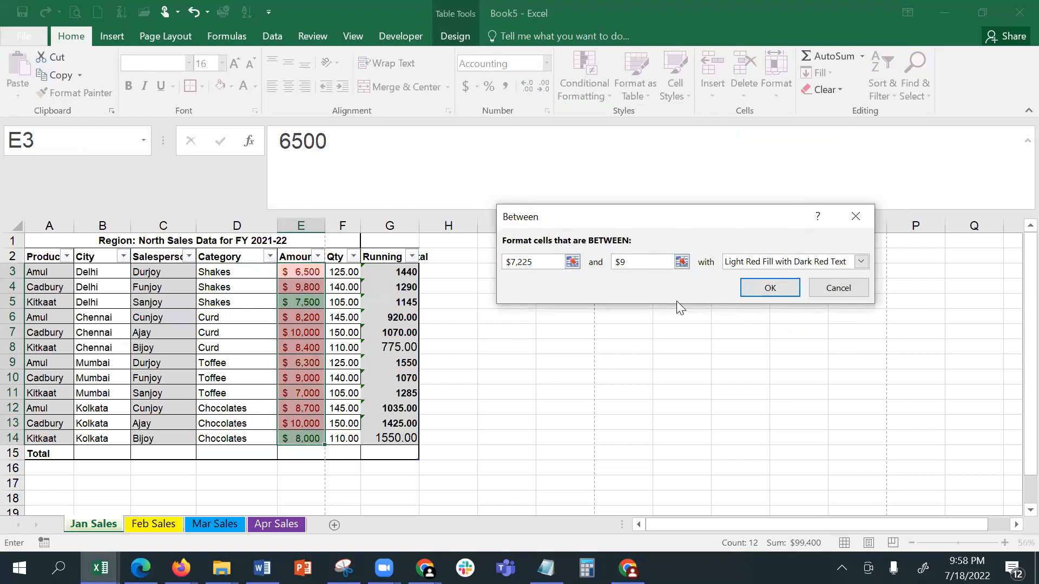
{"action": "key", "text": "BackSpace"}
{"action": "type", "text": "800"}
{"action": "left_click", "coordinate": [626, 262]}
{"action": "type", "text": ",0"}
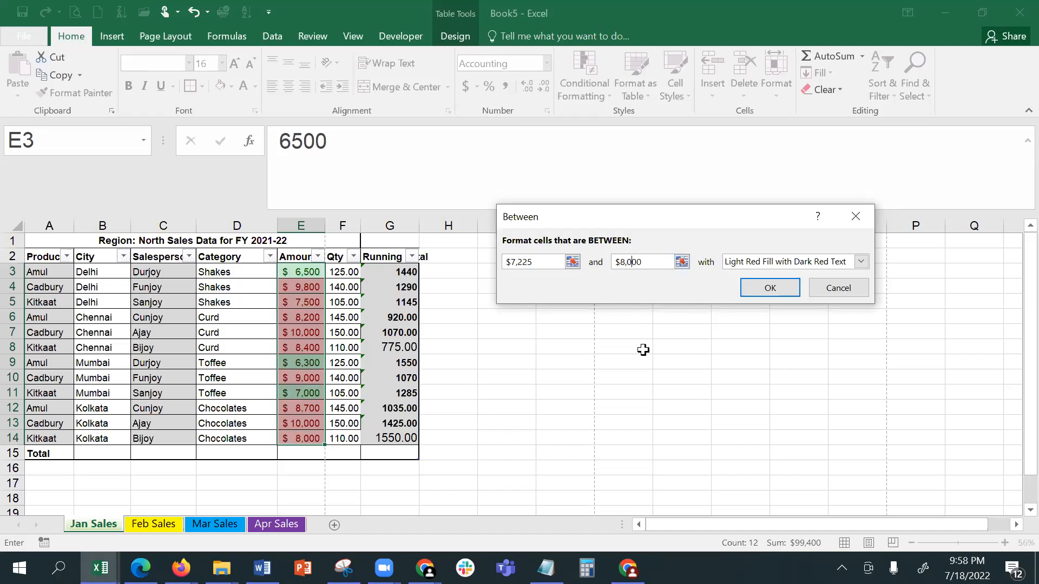
{"action": "left_click", "coordinate": [810, 262]}
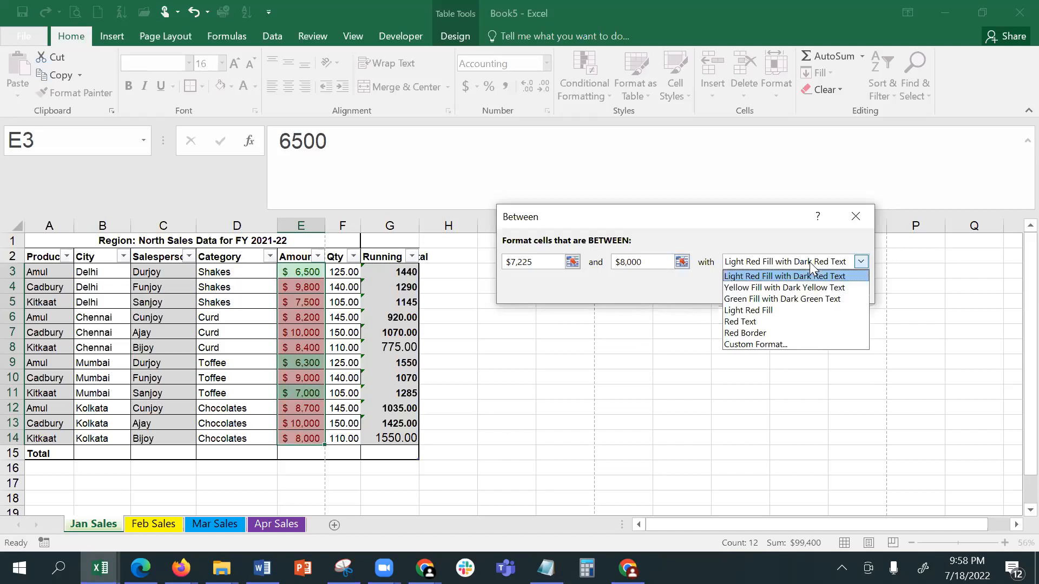
{"action": "left_click", "coordinate": [804, 290]}
{"action": "left_click", "coordinate": [788, 286]}
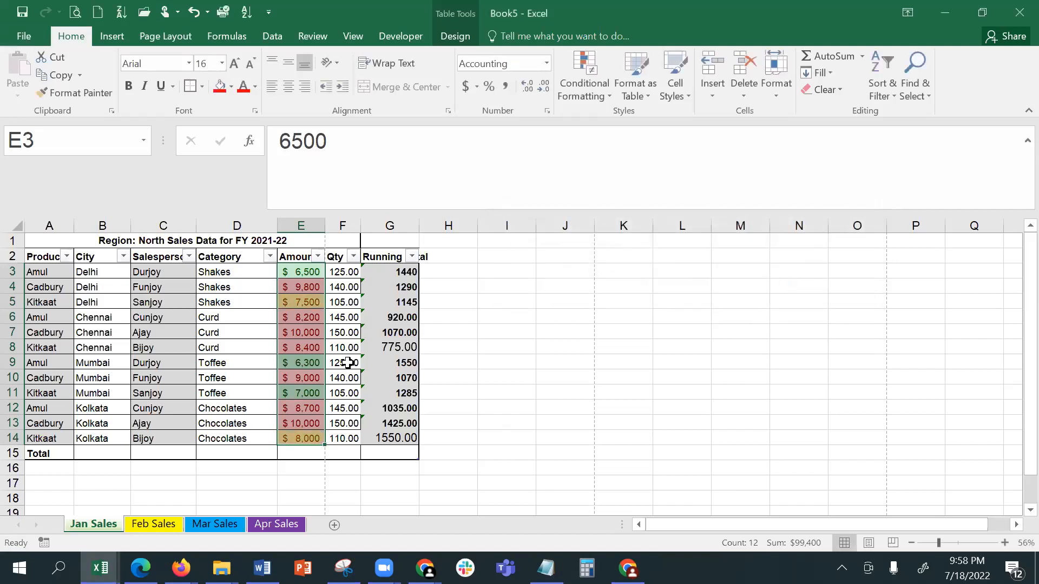
Step: Check the yellow-highlighted amounts in E5 and E14 against the neighbouring amounts in the column
{"action": "left_click", "coordinate": [351, 363]}
{"action": "left_click", "coordinate": [306, 303]}
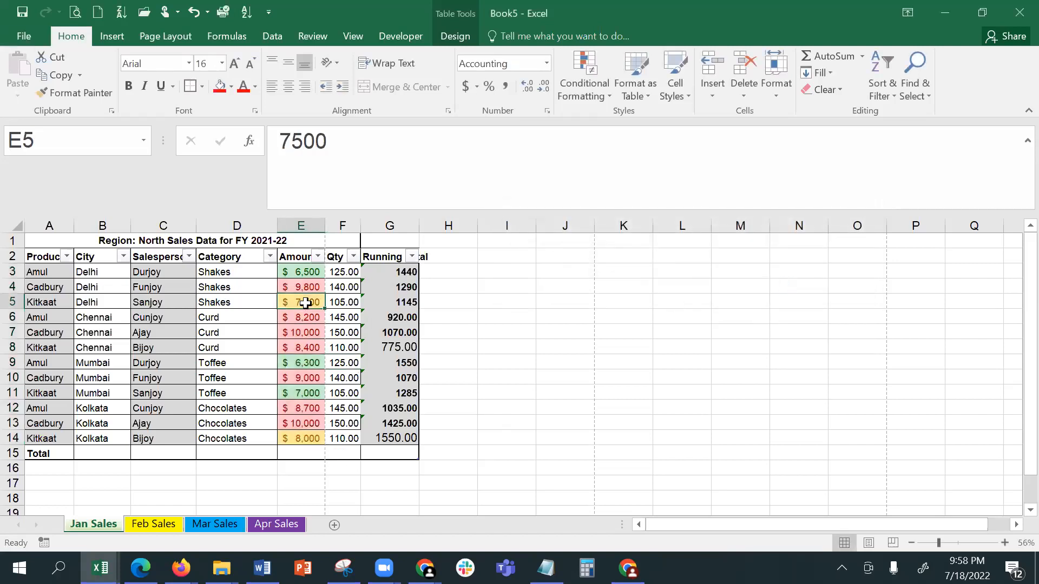
{"action": "left_click", "coordinate": [297, 438]}
{"action": "left_click", "coordinate": [302, 300]}
{"action": "left_click", "coordinate": [313, 440]}
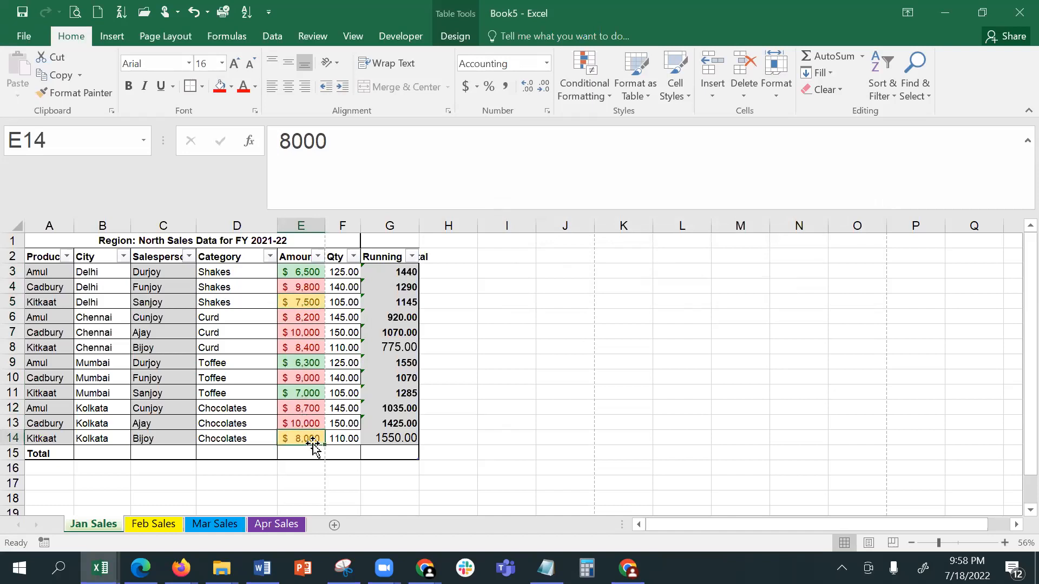
{"action": "left_click", "coordinate": [313, 409]}
{"action": "left_click", "coordinate": [313, 427]}
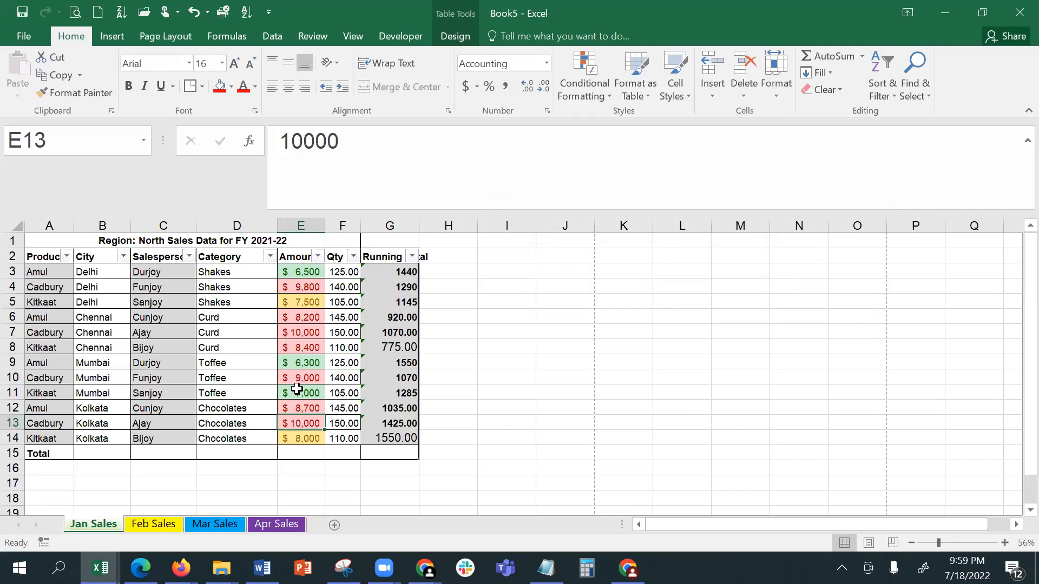
Step: Change the amount in E4 to 5800 to test the highlighting rules
{"action": "left_click", "coordinate": [301, 287]}
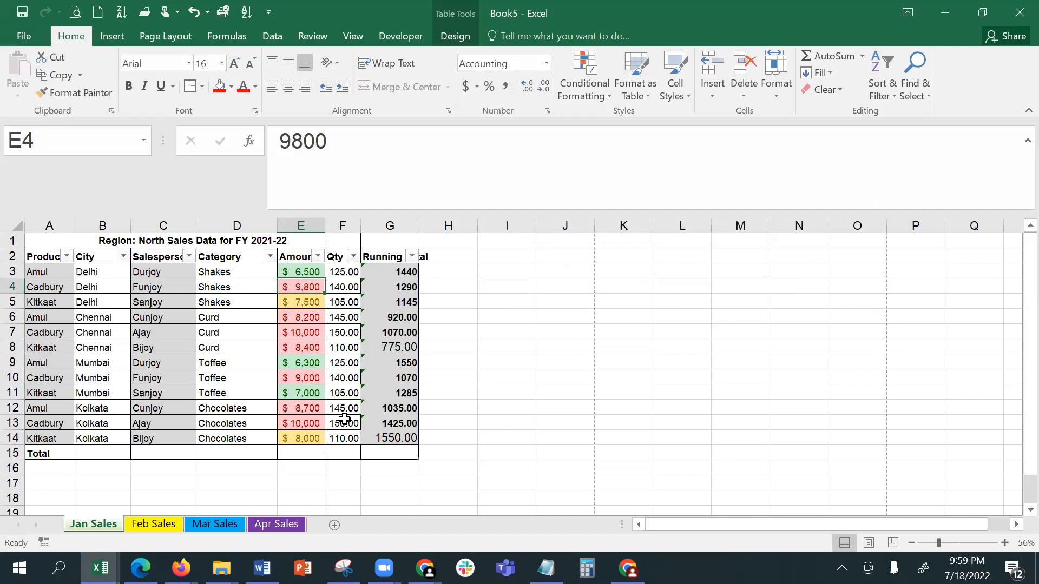
{"action": "left_click", "coordinate": [291, 143]}
{"action": "key", "text": "BackSpace"}
{"action": "type", "text": "5"}
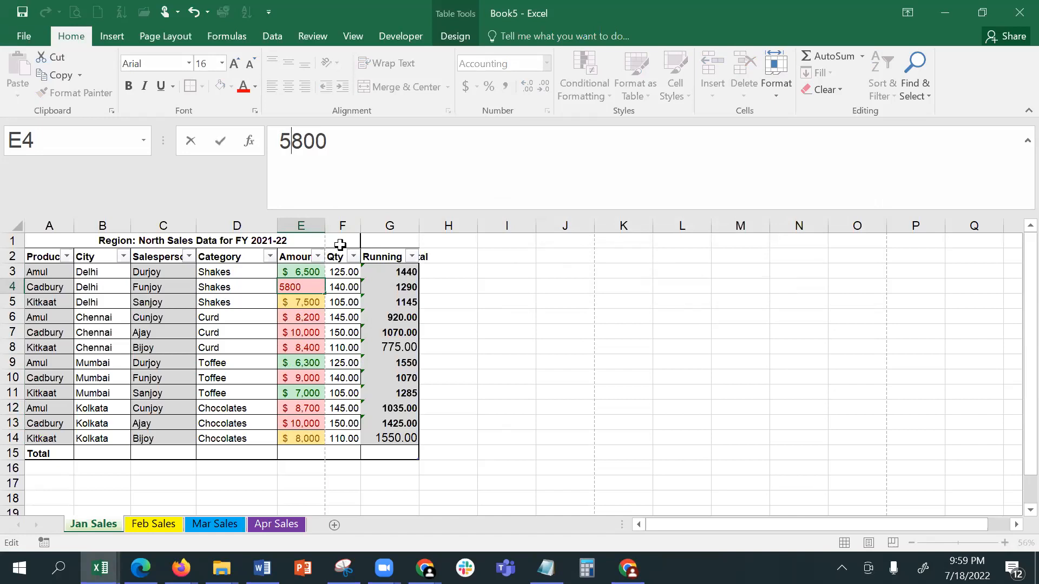
{"action": "key", "text": "Return"}
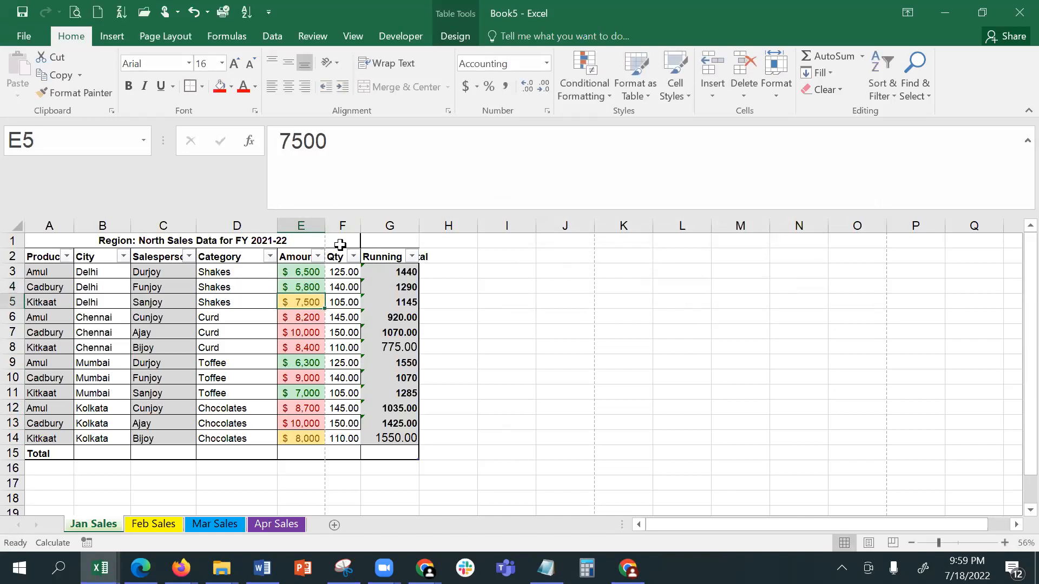
Step: Change the amount in E9 to 7300 to test the between rule
{"action": "left_click", "coordinate": [303, 363]}
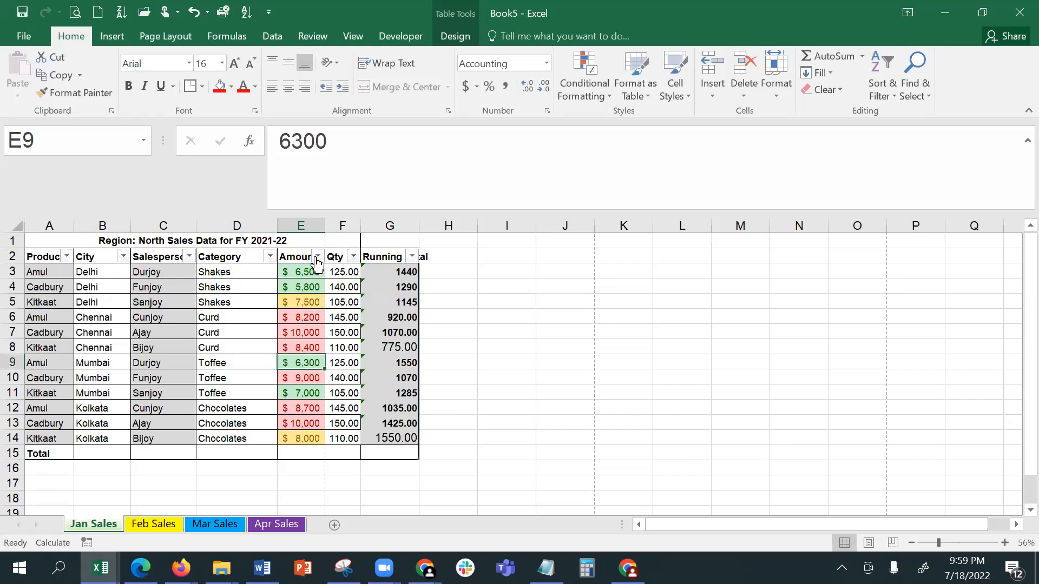
{"action": "left_click", "coordinate": [289, 149]}
{"action": "key", "text": "BackSpace"}
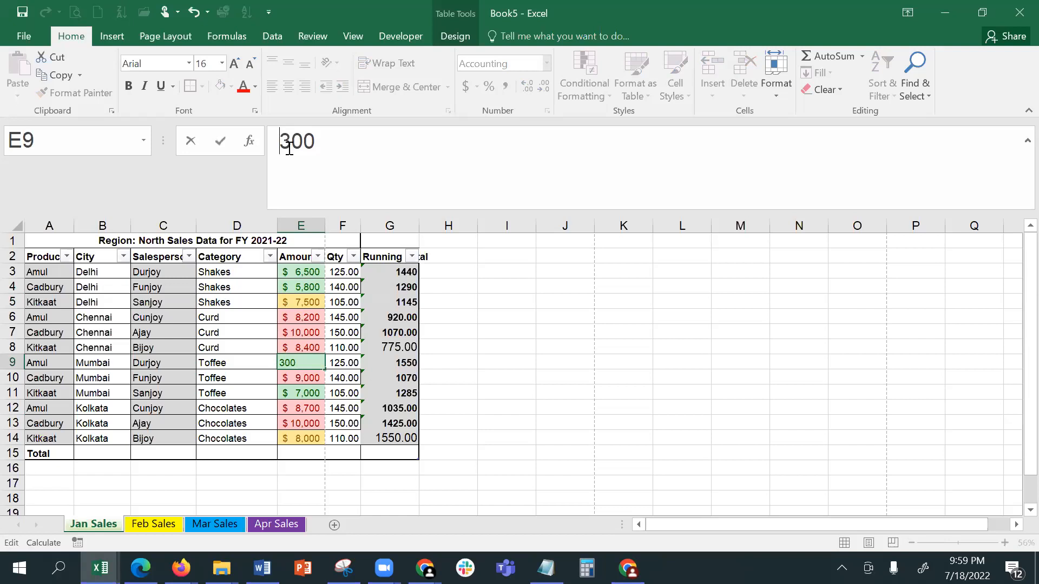
{"action": "type", "text": "7"}
{"action": "key", "text": "Return"}
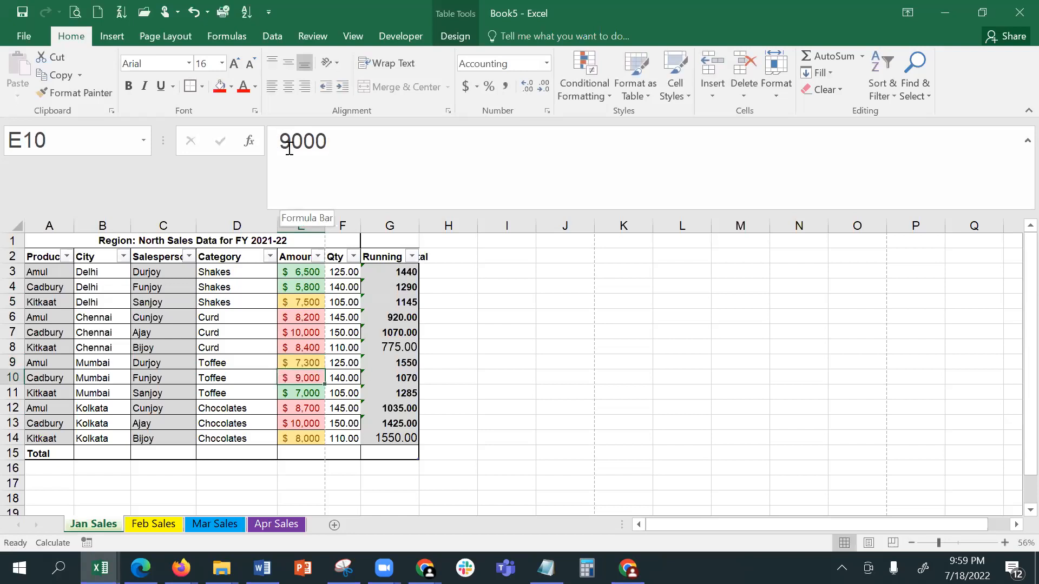
Step: Change the amount in E10 to 5000 to test the less-than rule
{"action": "key", "text": "Down"}
{"action": "key", "text": "Up"}
{"action": "key", "text": "Down"}
{"action": "key", "text": "Up"}
{"action": "left_click", "coordinate": [295, 162]}
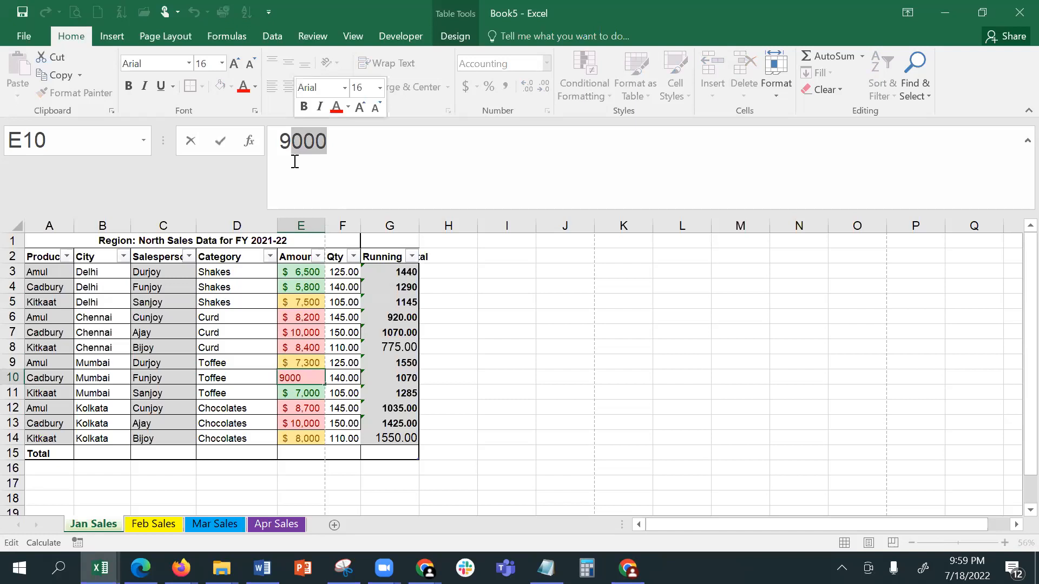
{"action": "key", "text": "Left"}
{"action": "key", "text": "BackSpace"}
{"action": "type", "text": "5"}
{"action": "key", "text": "Return"}
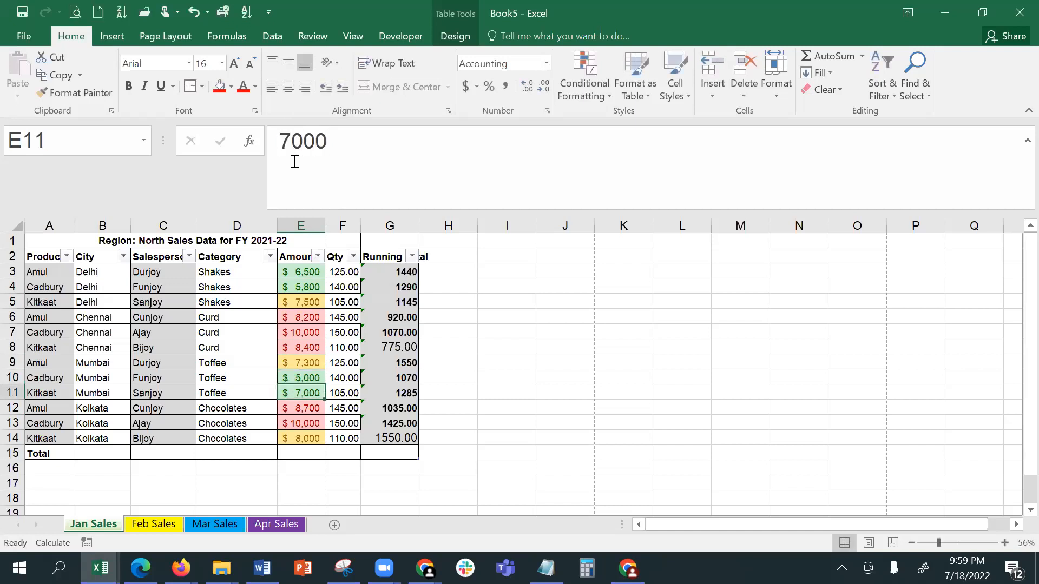
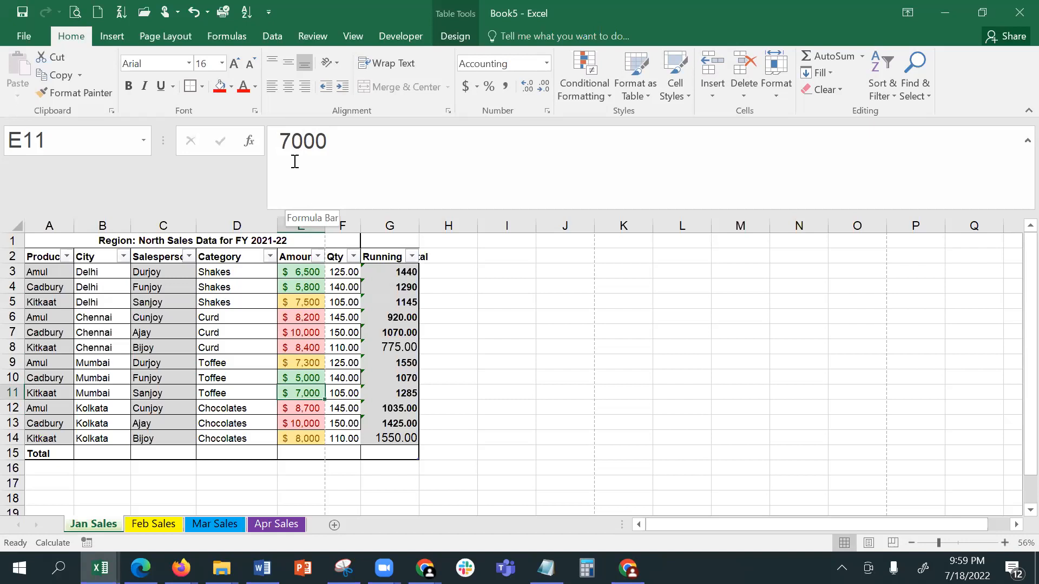
{"action": "left_click", "coordinate": [303, 409]}
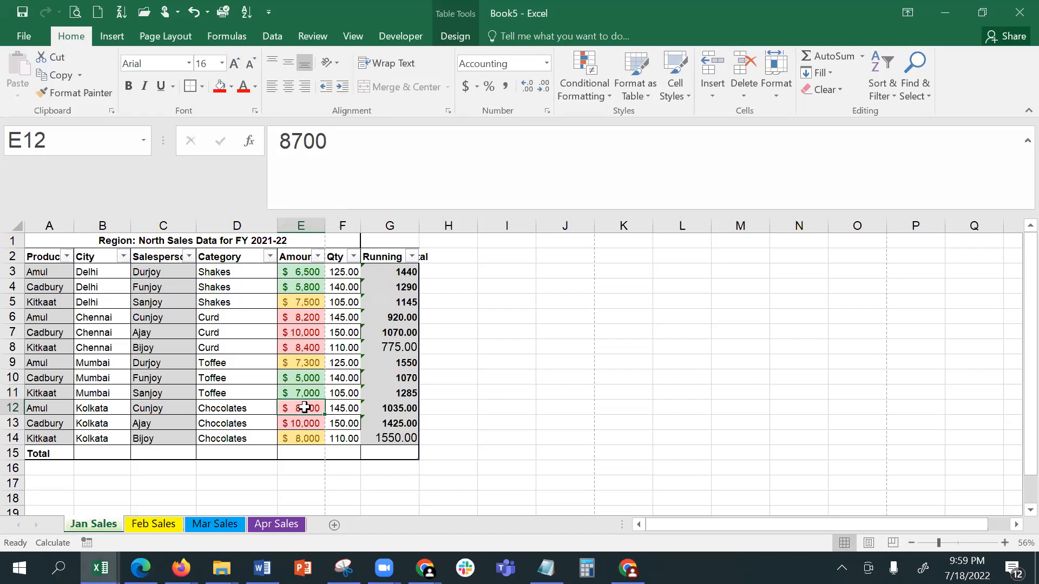
{"action": "left_click", "coordinate": [307, 424]}
{"action": "left_click", "coordinate": [307, 438]}
{"action": "left_click", "coordinate": [307, 408]}
{"action": "left_click", "coordinate": [589, 81]}
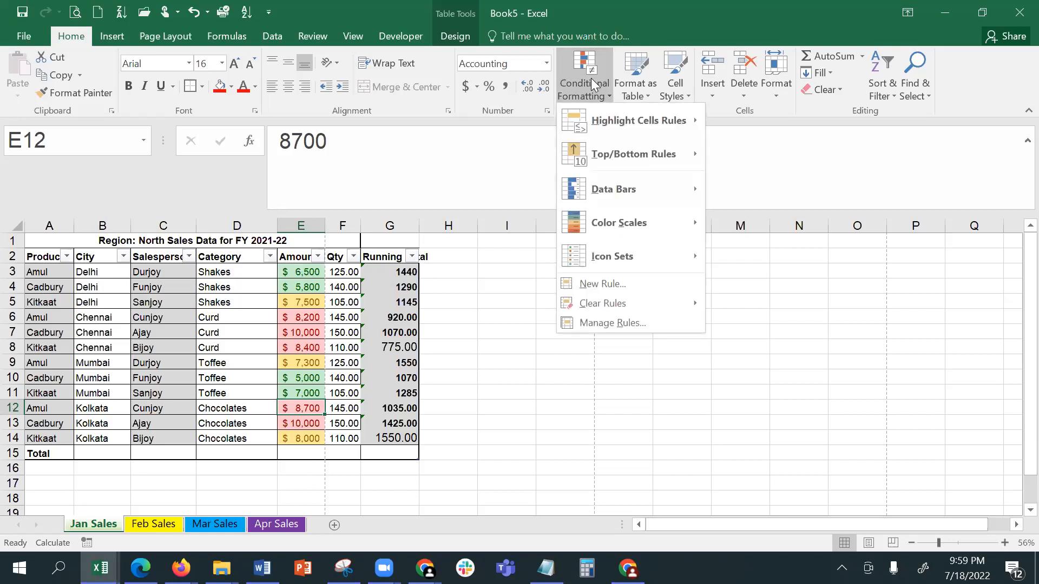
{"action": "mouse_move", "coordinate": [590, 115]}
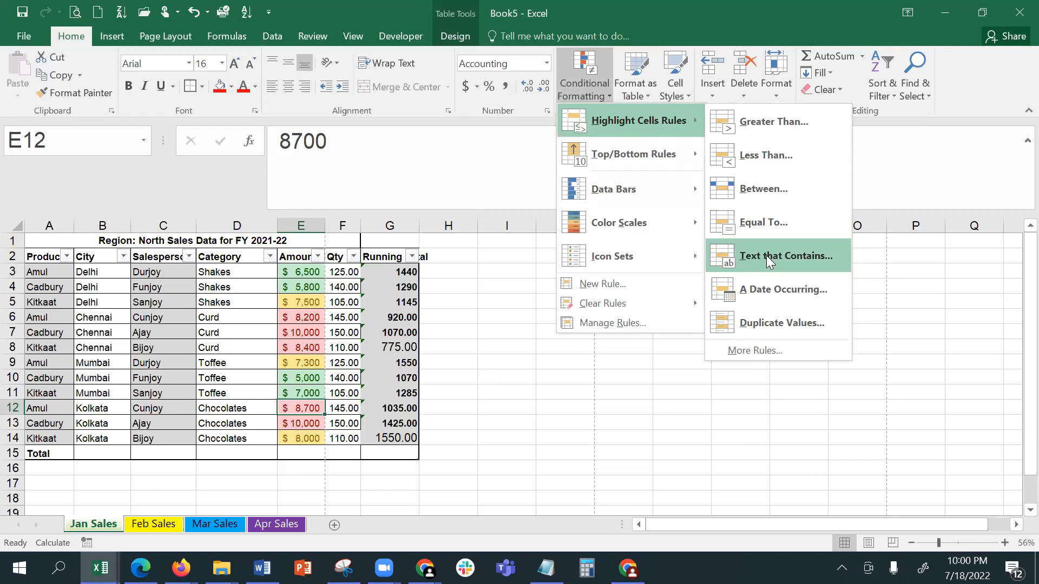
{"action": "left_click", "coordinate": [234, 268]}
Step: Highlight the categories in D3:D14 that contain the text Curd with Light Red Fill with Dark Red Text
{"action": "left_click_drag", "start_coordinate": [233, 270], "coordinate": [233, 440]}
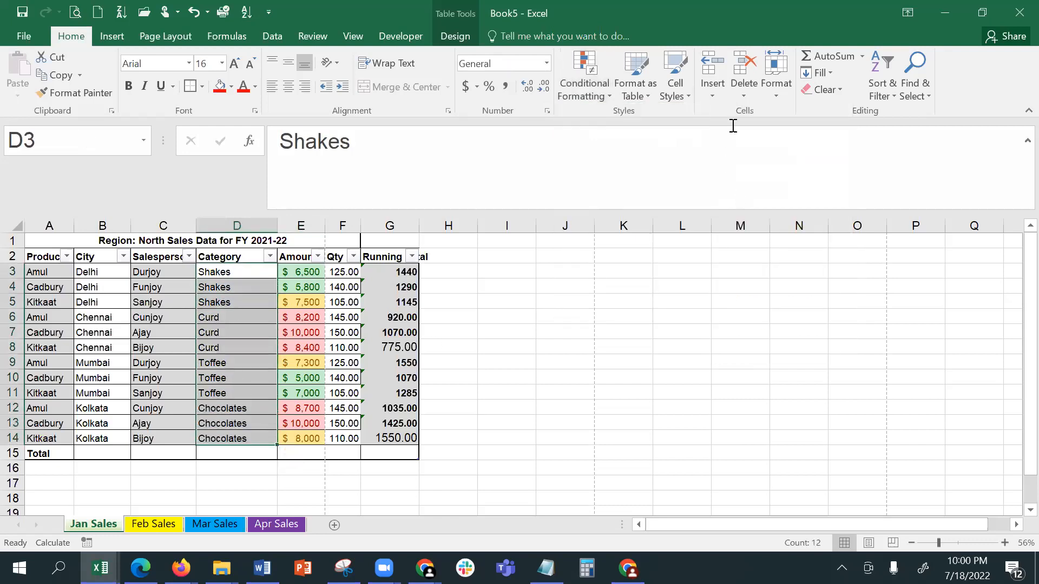
{"action": "left_click", "coordinate": [582, 83]}
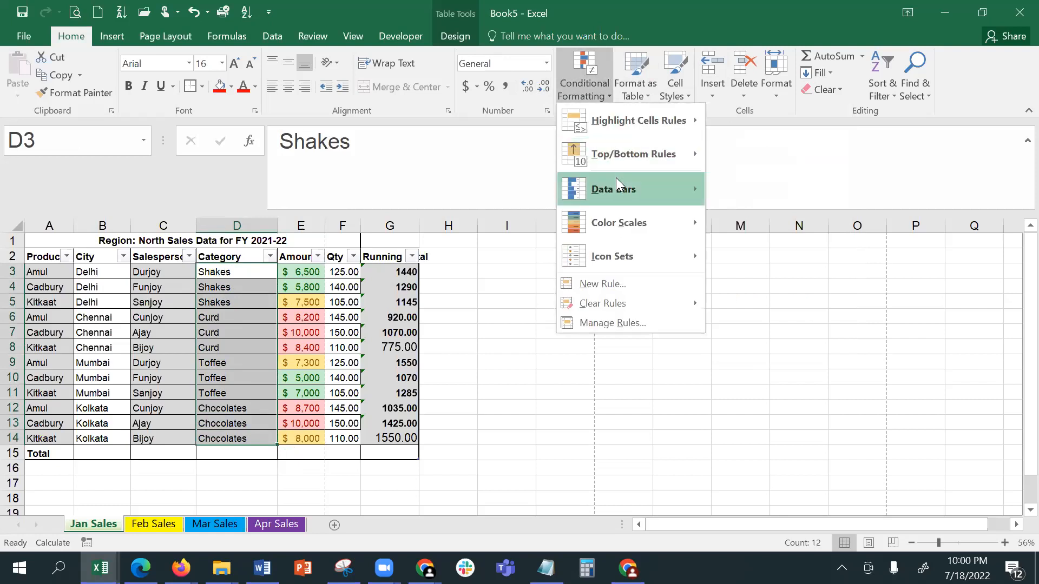
{"action": "mouse_move", "coordinate": [633, 128]}
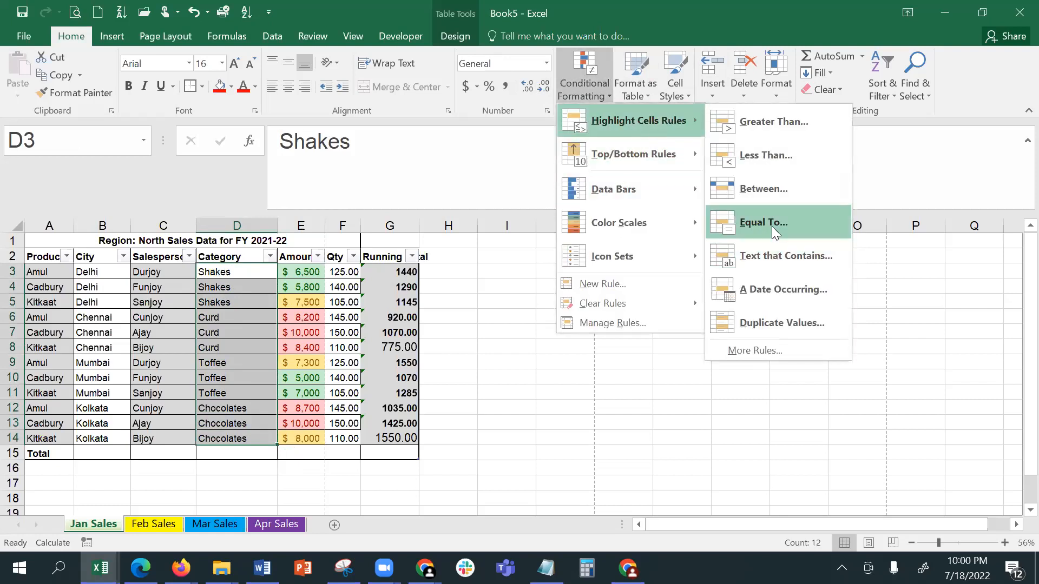
{"action": "left_click", "coordinate": [780, 262]}
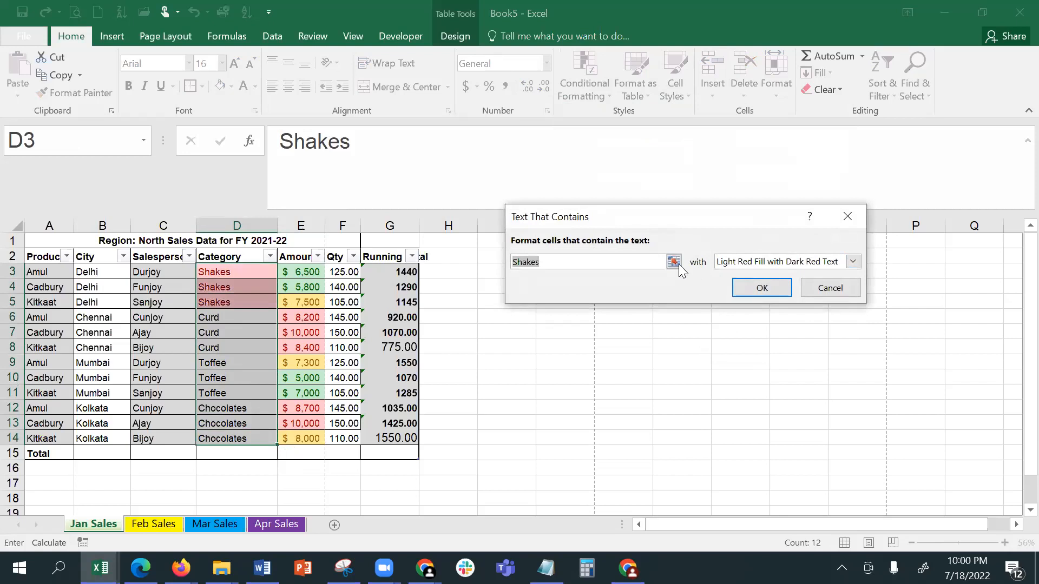
{"action": "type", "text": "Curd"}
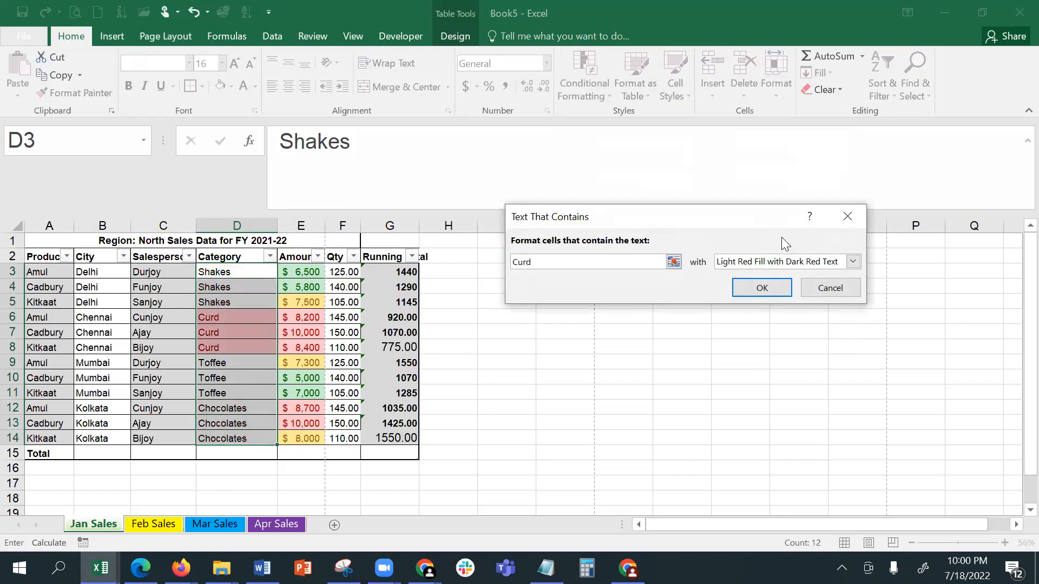
{"action": "left_click", "coordinate": [763, 293]}
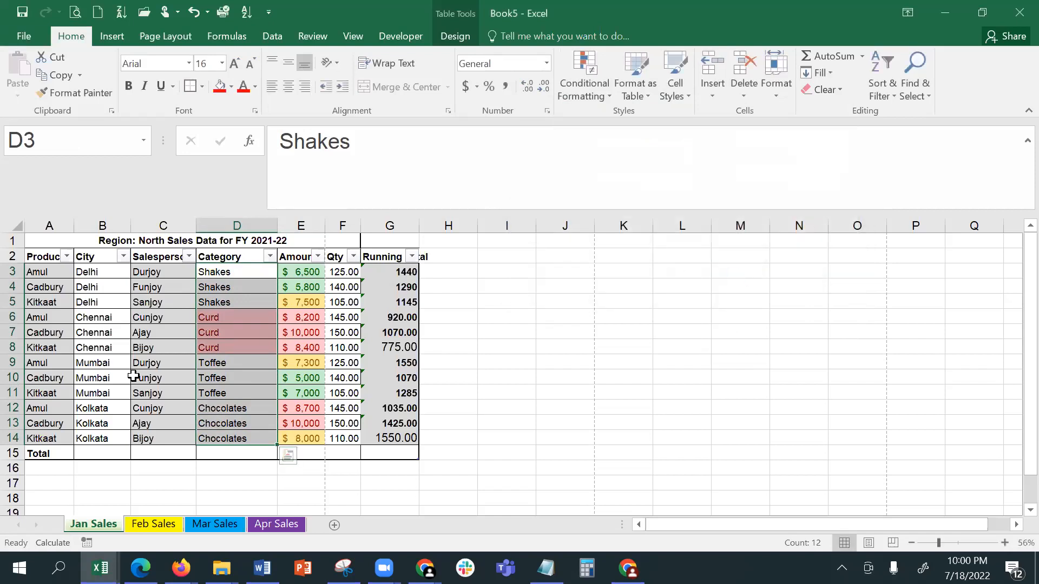
Step: Replace the category in D6 with Doi to test the text highlighting rule
{"action": "left_click", "coordinate": [212, 321]}
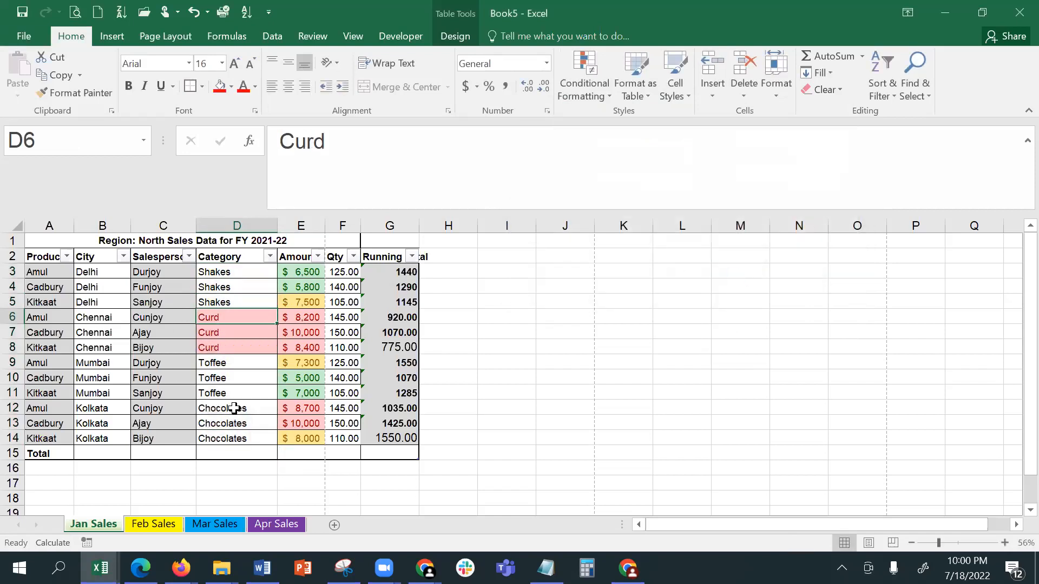
{"action": "left_click", "coordinate": [338, 161]}
{"action": "key", "text": "BackSpace"}
{"action": "key", "text": "BackSpace"}
{"action": "key", "text": "BackSpace"}
{"action": "key", "text": "BackSpace"}
{"action": "type", "text": "Doi"}
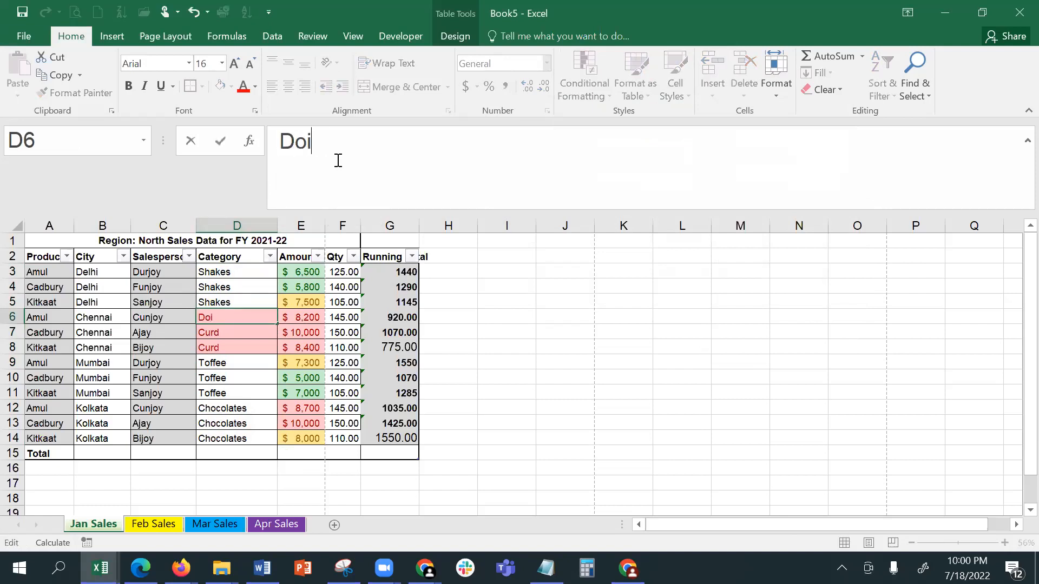
{"action": "key", "text": "Return"}
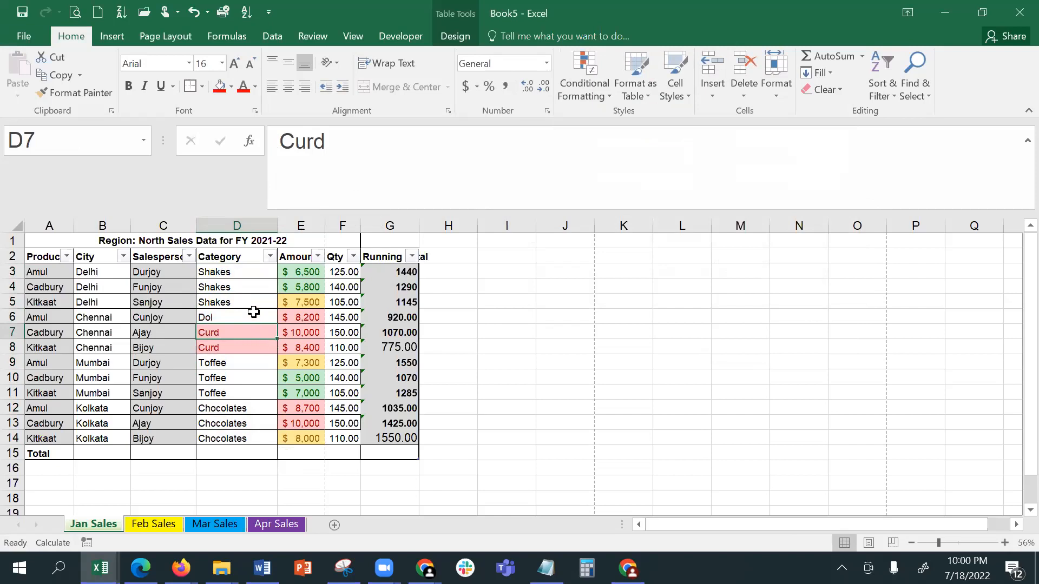
{"action": "left_click", "coordinate": [254, 360]}
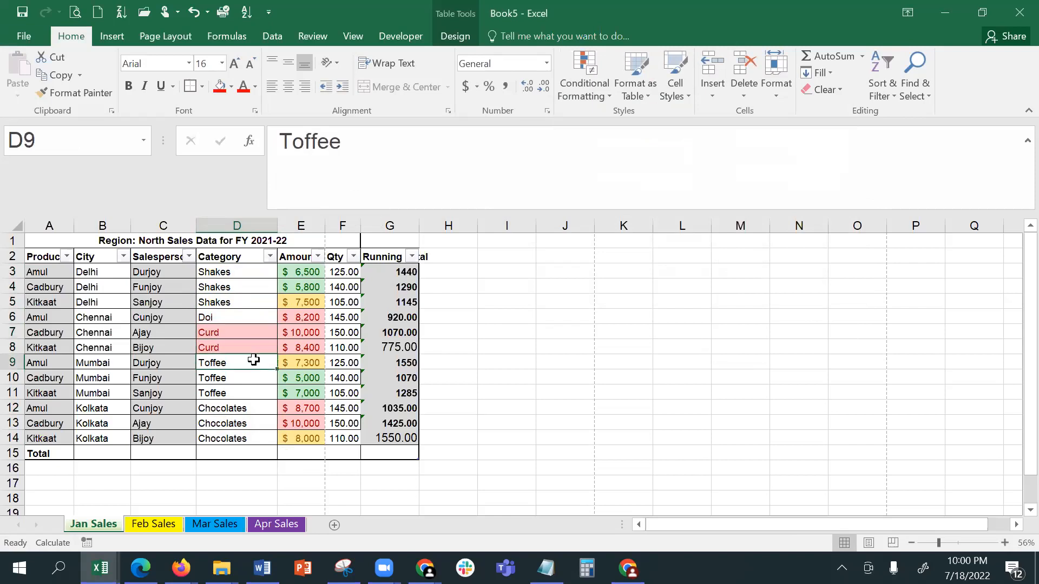
Step: Replace the category in D9 with Curd to test the text highlighting rule
{"action": "type", "text": "Curd"}
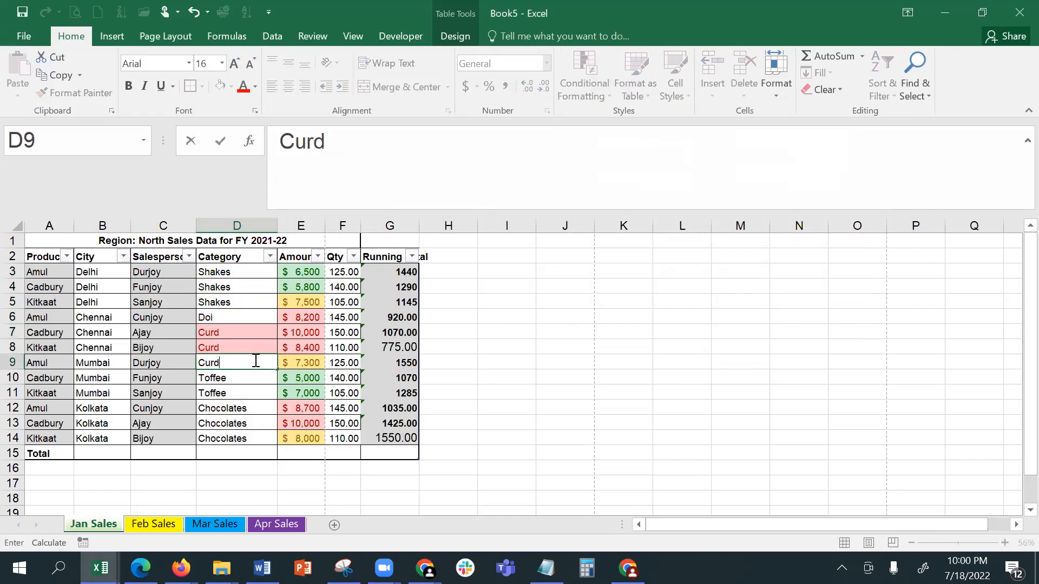
{"action": "key", "text": "Return"}
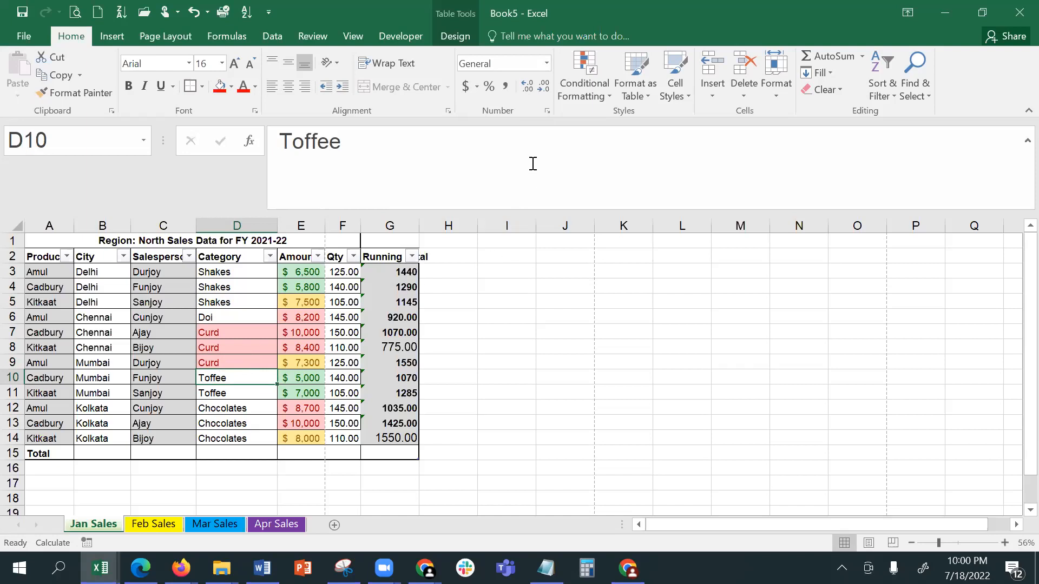
Step: Edit the Curd text rule on D3:D14 so that it highlights cells containing Doi, keeping the same range
{"action": "left_click", "coordinate": [595, 93]}
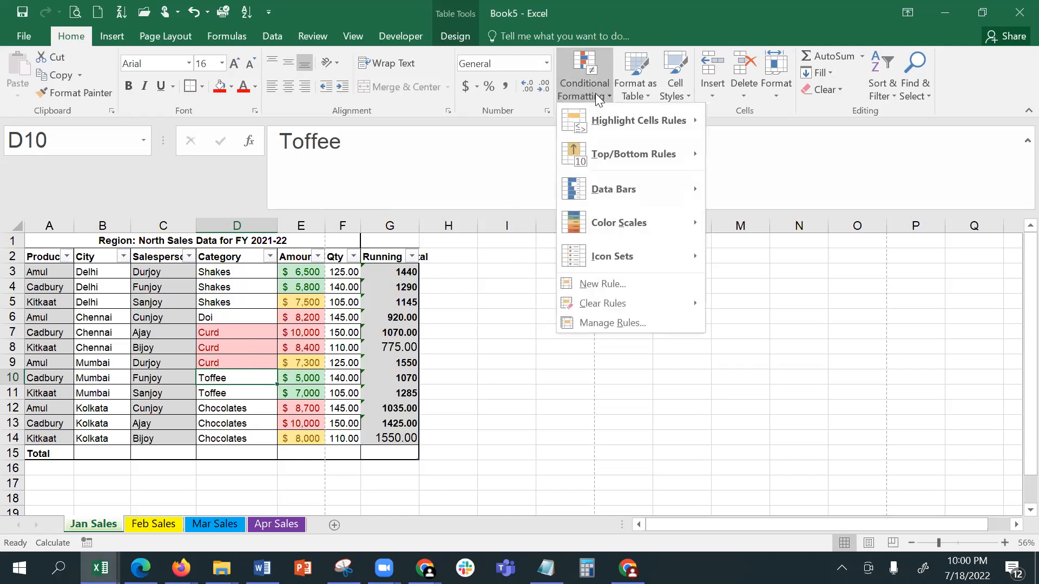
{"action": "left_click", "coordinate": [655, 323]}
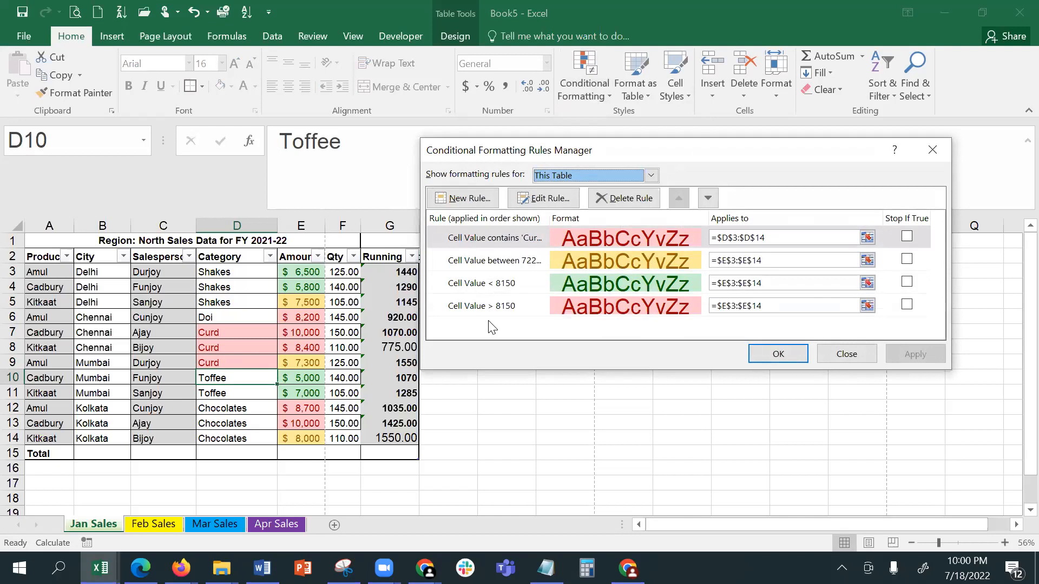
{"action": "left_click", "coordinate": [504, 240]}
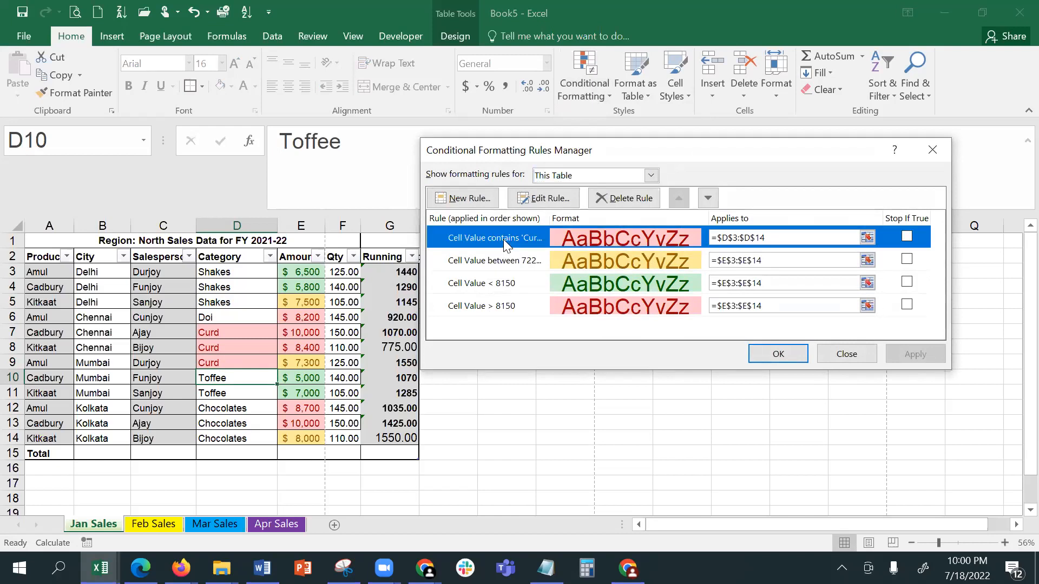
{"action": "left_click", "coordinate": [541, 200]}
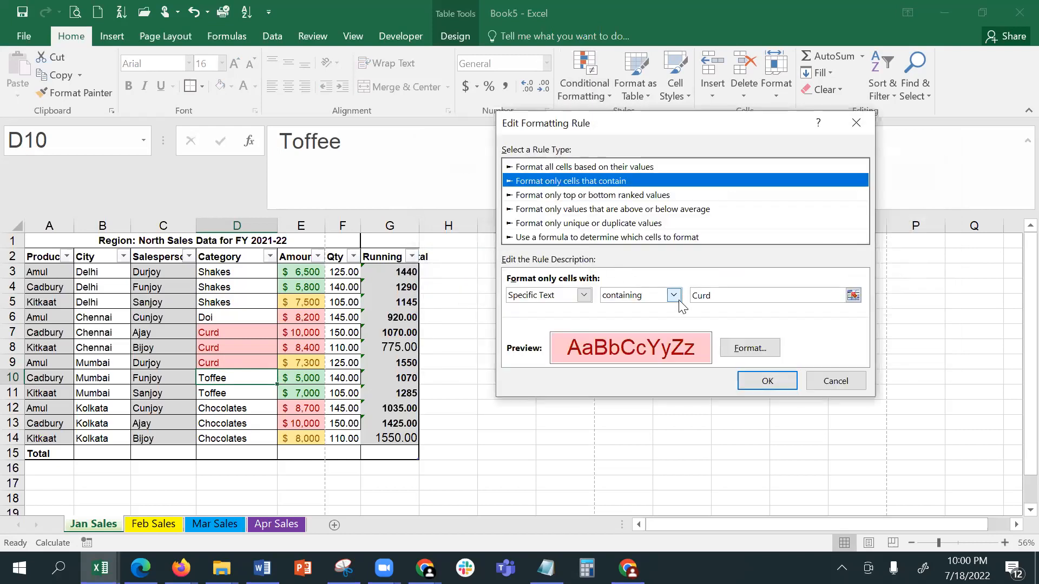
{"action": "left_click", "coordinate": [717, 296]}
{"action": "key", "text": "BackSpace"}
{"action": "key", "text": "BackSpace"}
{"action": "key", "text": "BackSpace"}
{"action": "key", "text": "BackSpace"}
{"action": "type", "text": "F"}
{"action": "key", "text": "BackSpace"}
{"action": "type", "text": "Doi"}
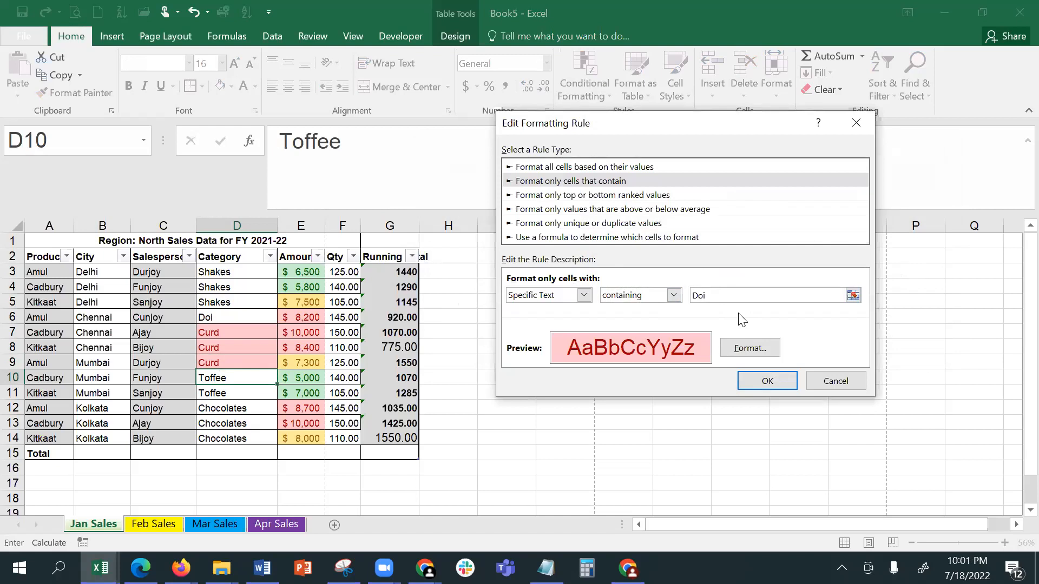
{"action": "left_click", "coordinate": [766, 379]}
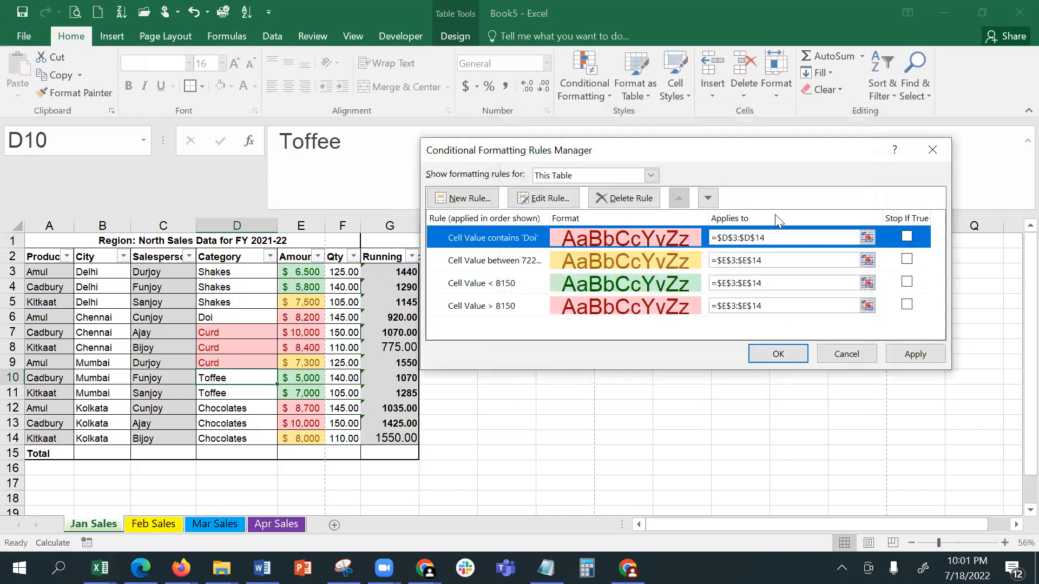
{"action": "left_click", "coordinate": [868, 238]}
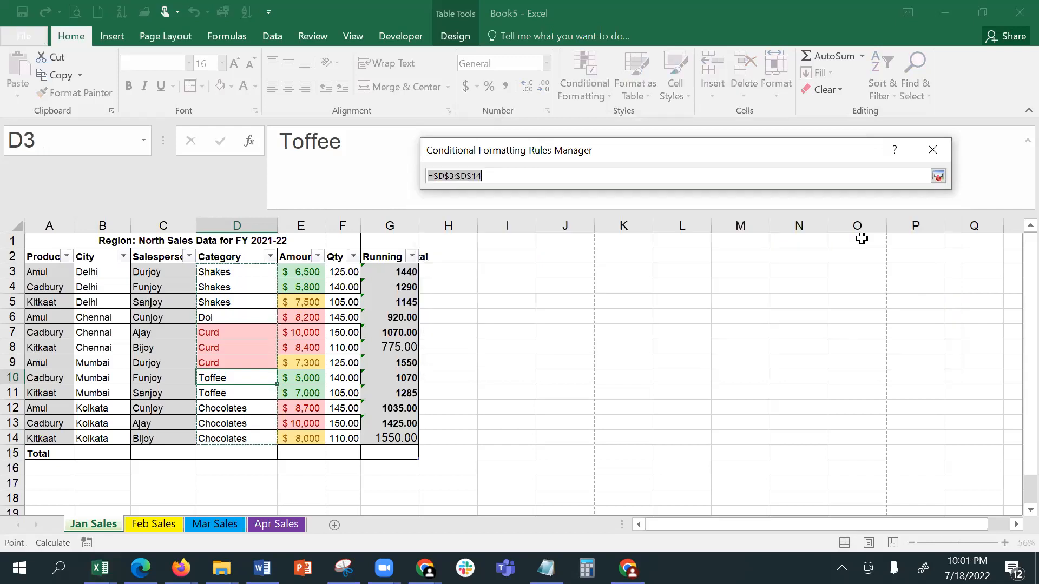
{"action": "left_click", "coordinate": [939, 175]}
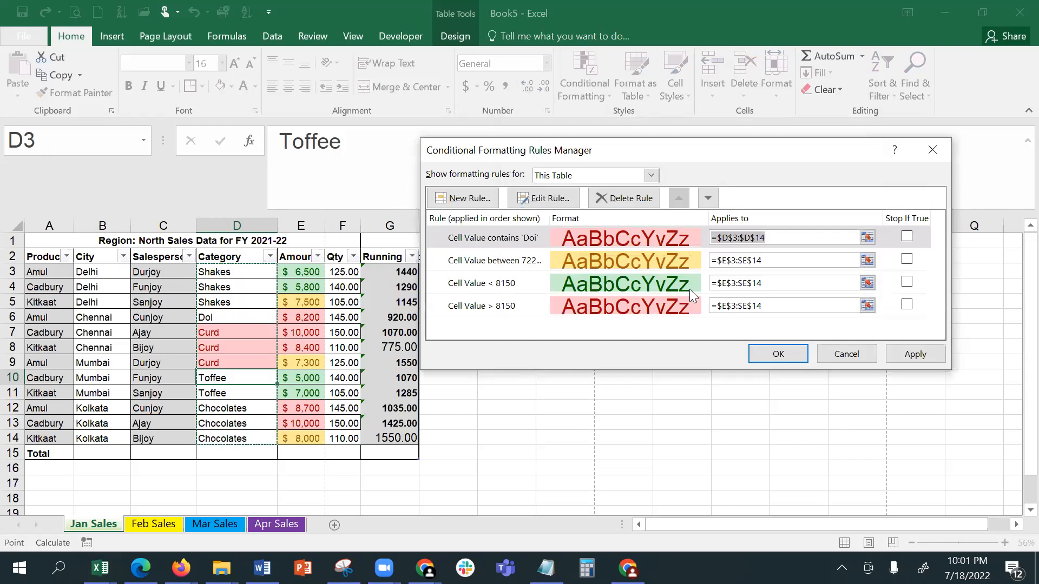
Step: Set the font color of the Doi text rule to blue and apply the updated rule to the table
{"action": "left_click", "coordinate": [683, 238]}
{"action": "left_click", "coordinate": [545, 198]}
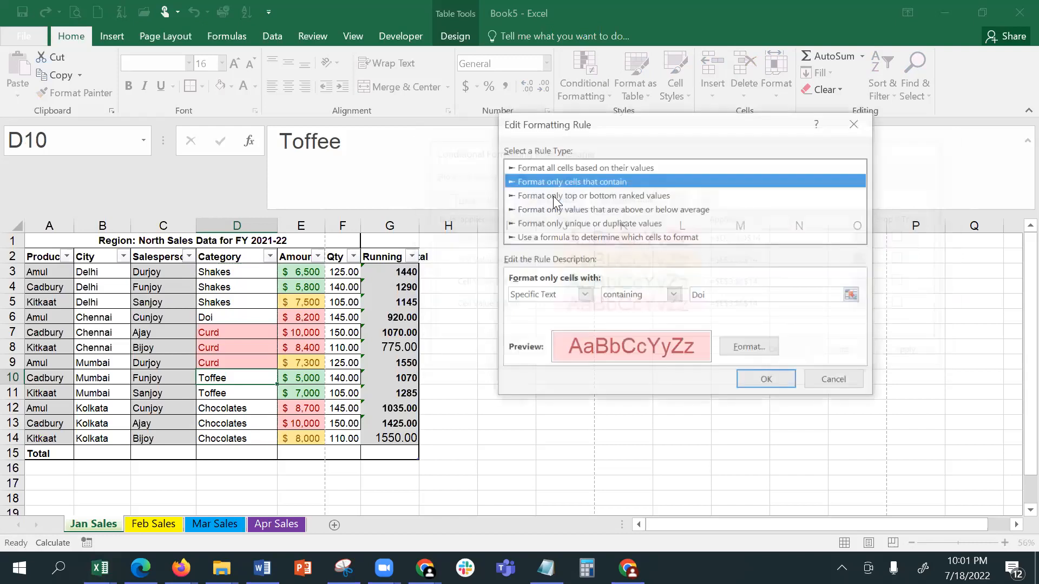
{"action": "left_click", "coordinate": [750, 350]}
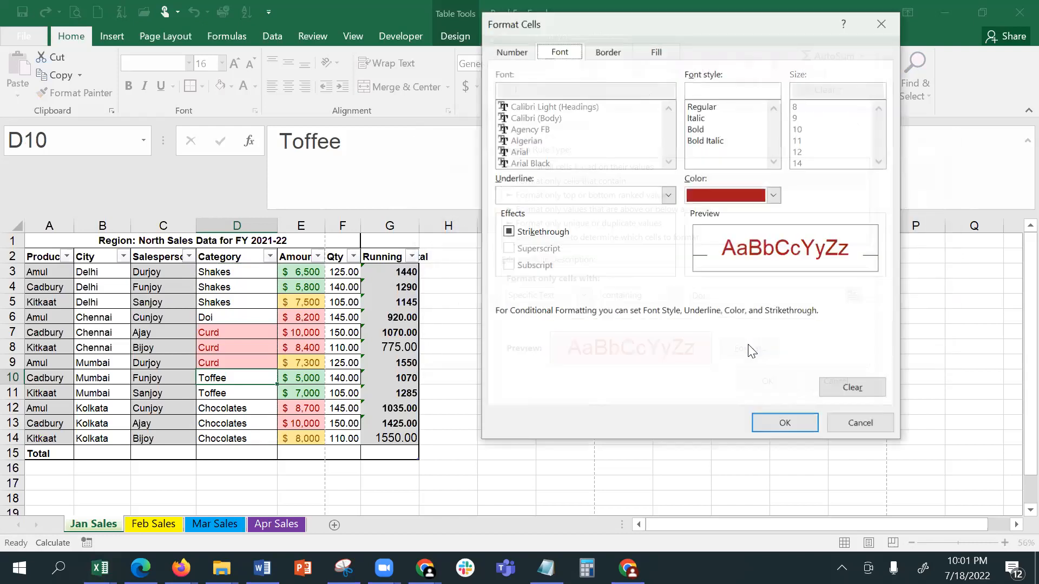
{"action": "left_click", "coordinate": [773, 196]}
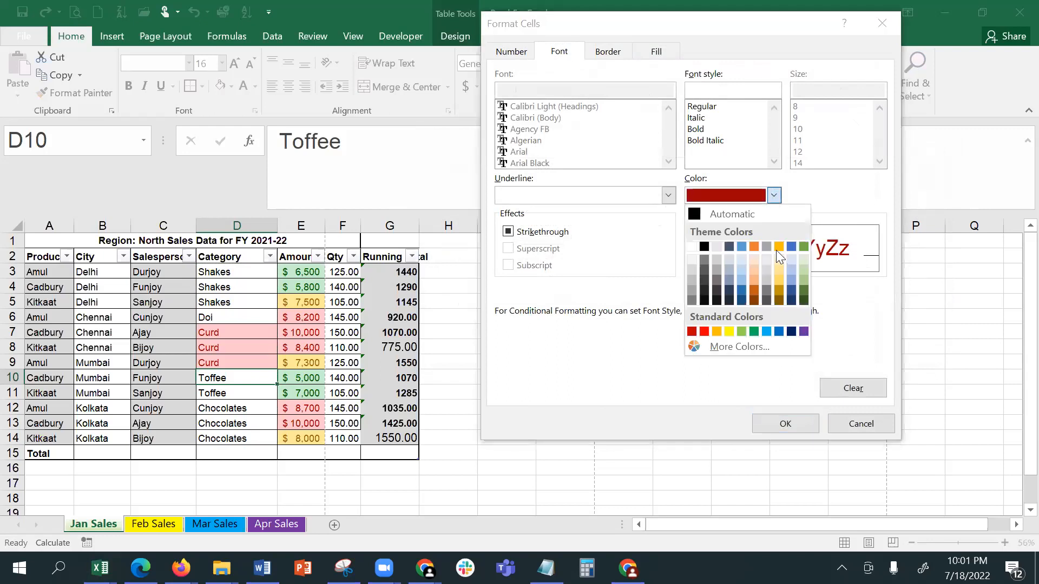
{"action": "left_click", "coordinate": [790, 248]}
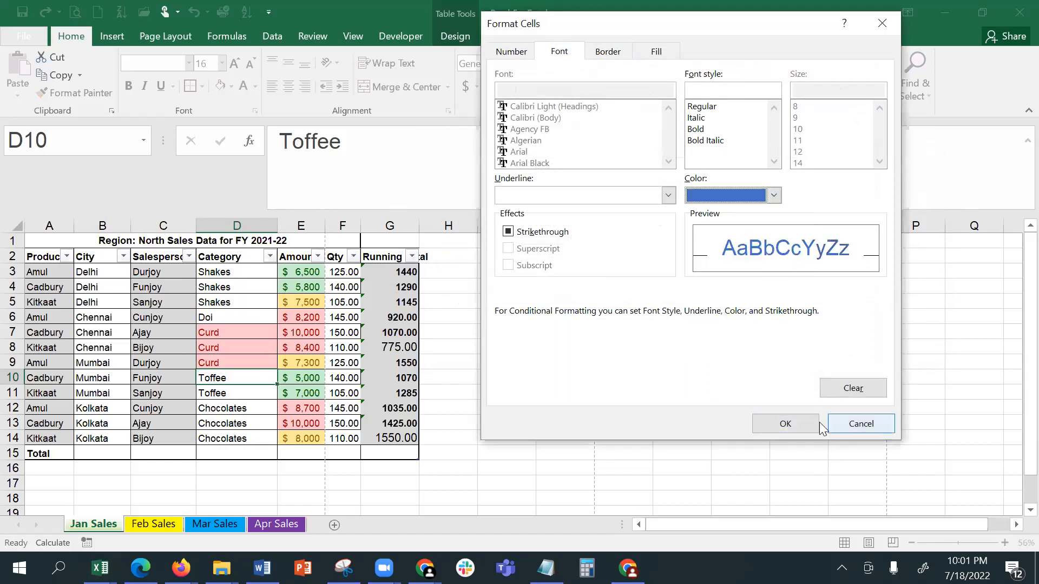
{"action": "left_click", "coordinate": [805, 421]}
{"action": "left_click", "coordinate": [781, 379]}
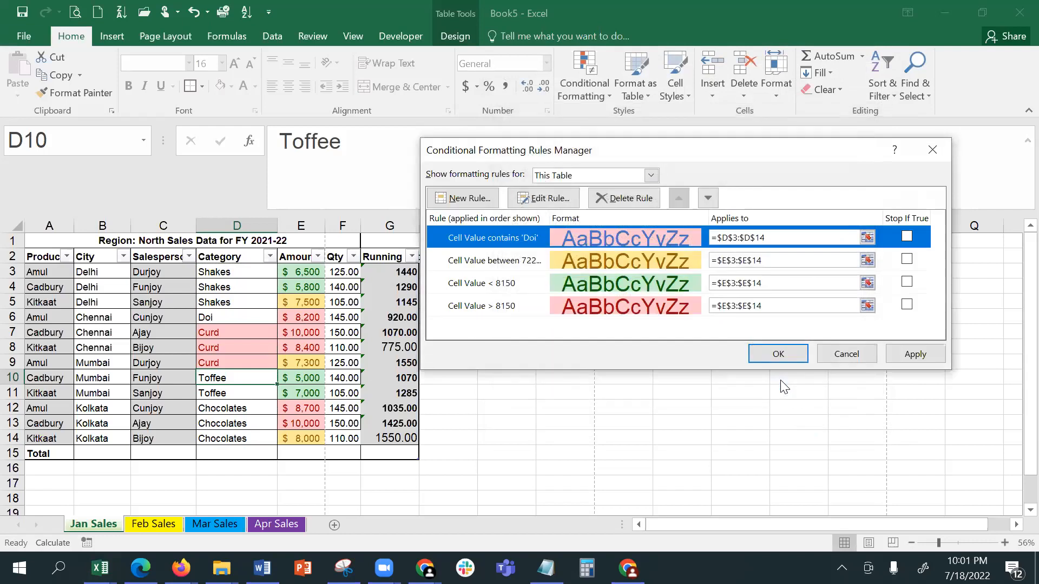
{"action": "left_click", "coordinate": [912, 354]}
{"action": "left_click", "coordinate": [768, 354]}
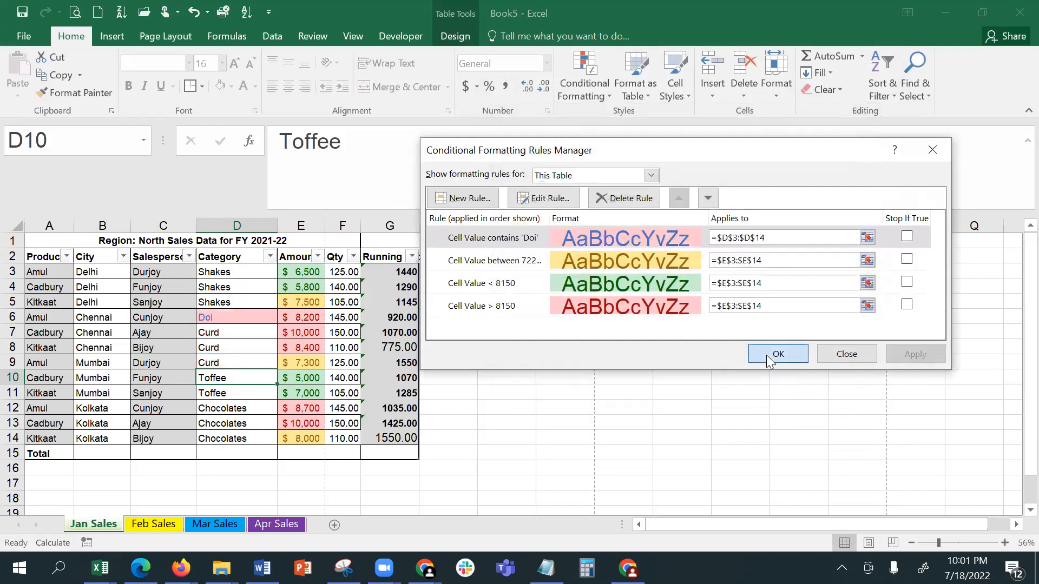
{"action": "left_click", "coordinate": [252, 345]}
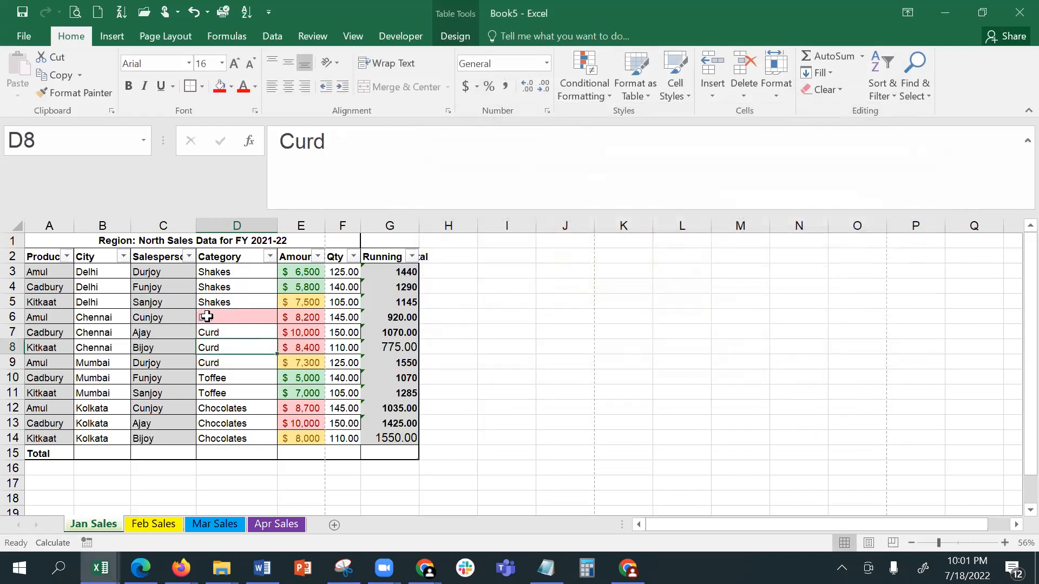
Step: Set the fill of the Doi text rule to dark blue-gray and apply the updated rule to the table
{"action": "left_click", "coordinate": [227, 319]}
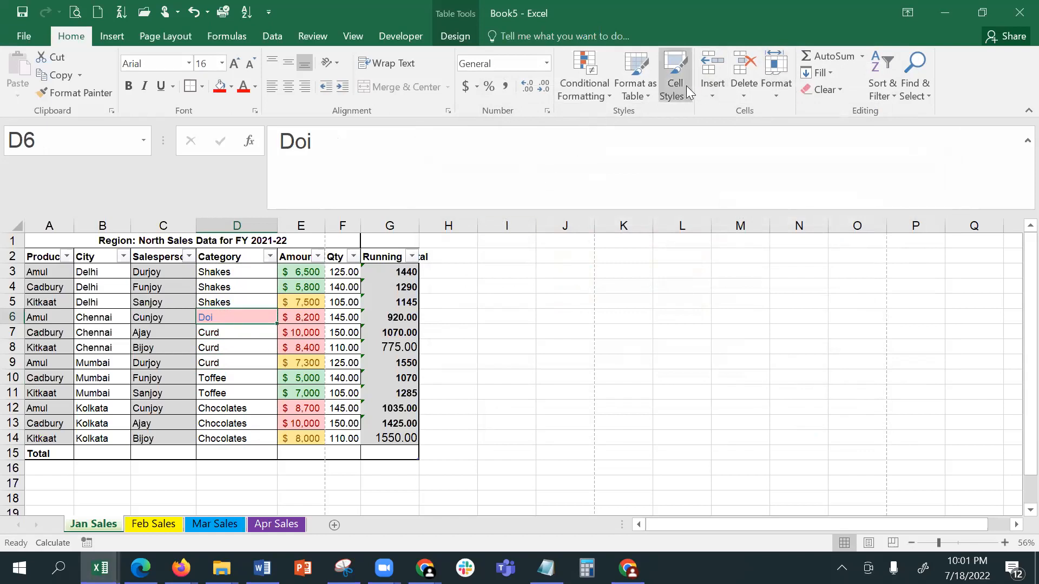
{"action": "left_click", "coordinate": [573, 90]}
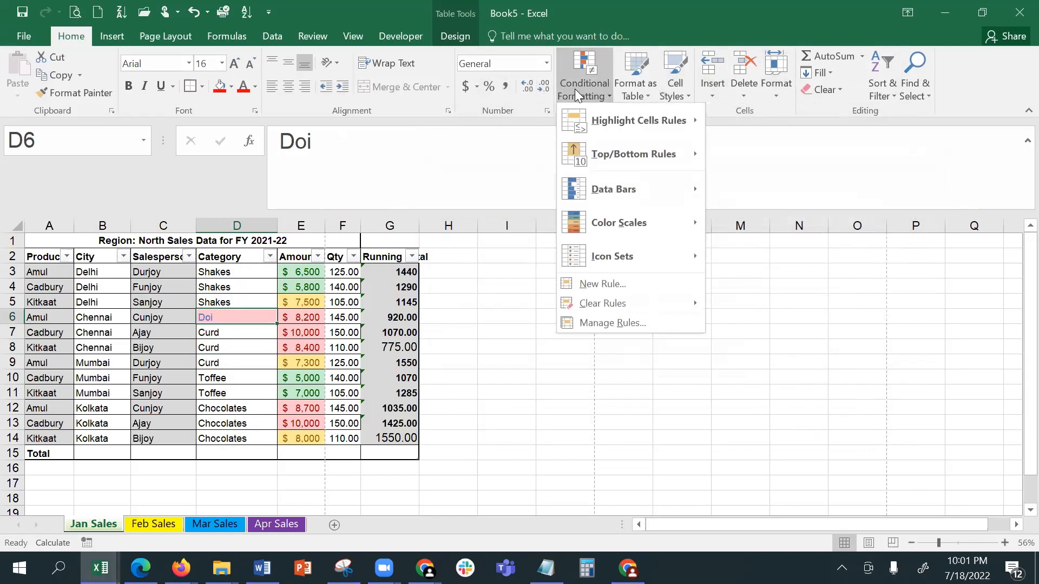
{"action": "left_click", "coordinate": [632, 324]}
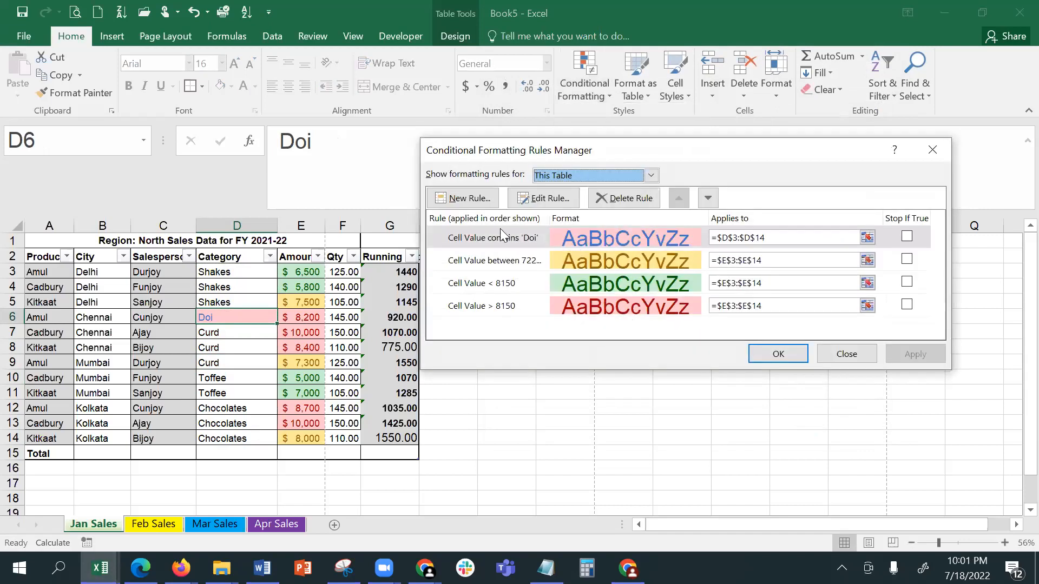
{"action": "left_click", "coordinate": [578, 243]}
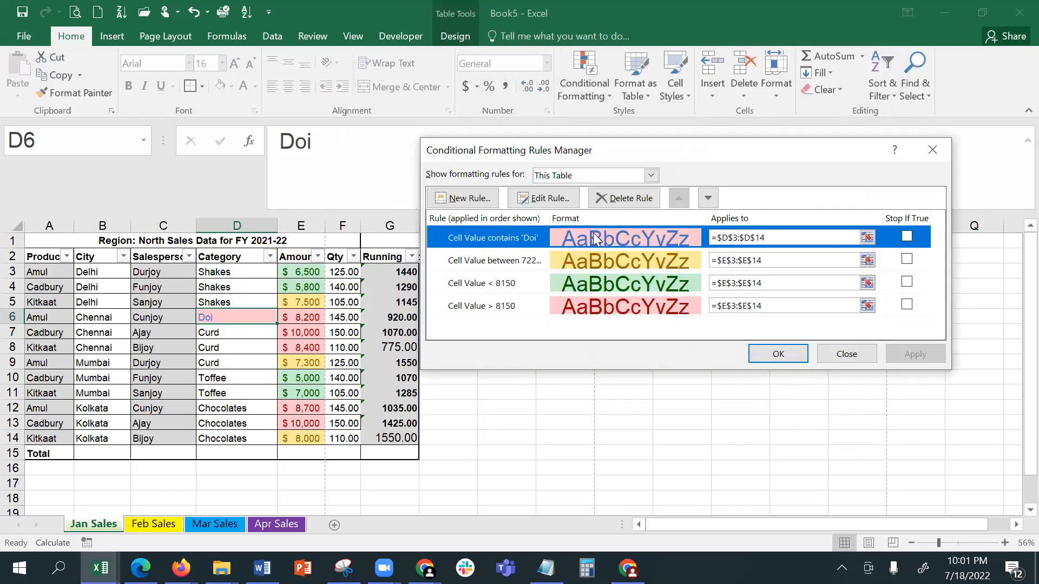
{"action": "left_click", "coordinate": [558, 202]}
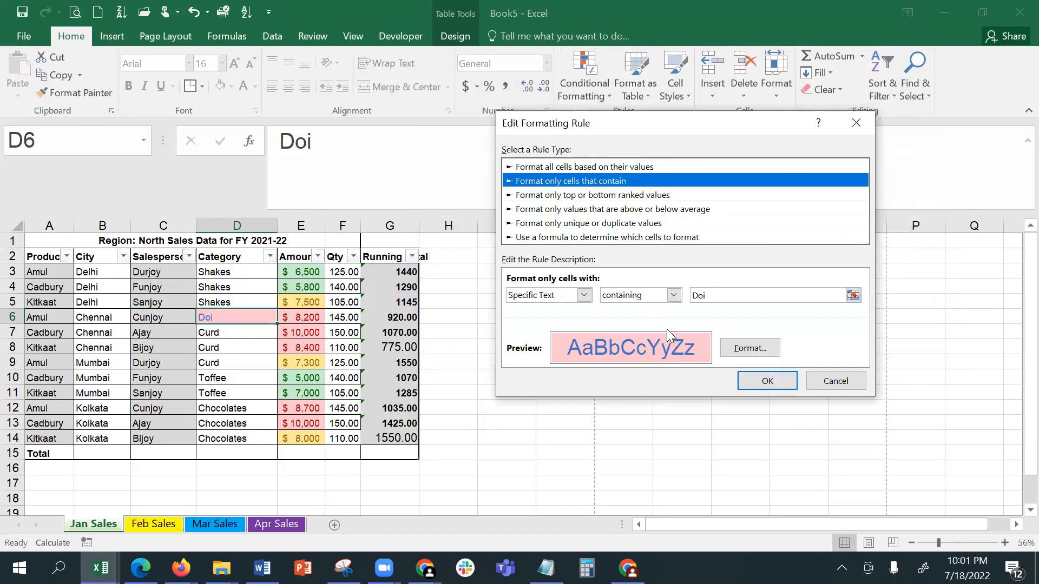
{"action": "left_click", "coordinate": [751, 348]}
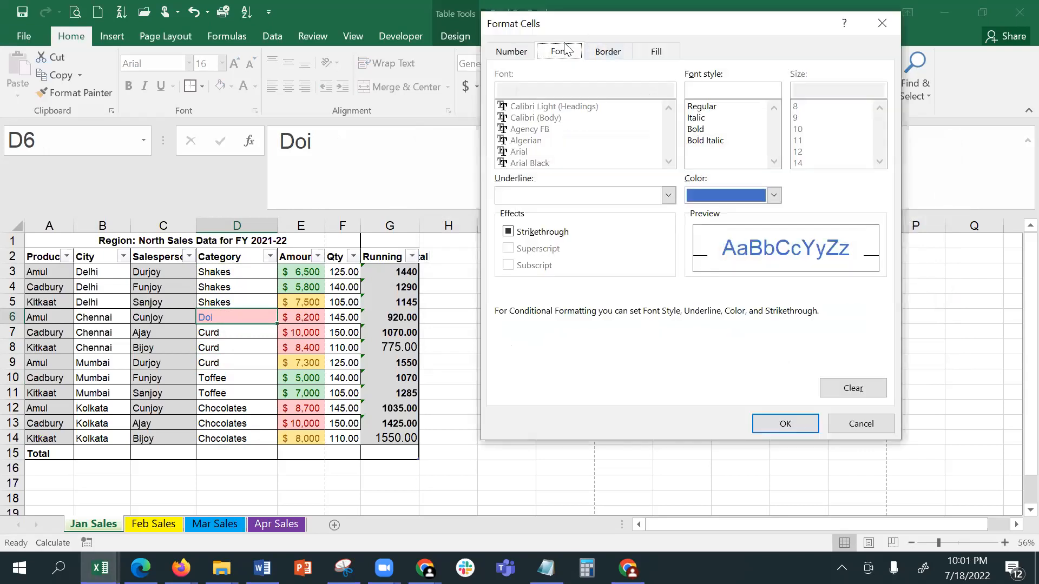
{"action": "left_click", "coordinate": [608, 50]}
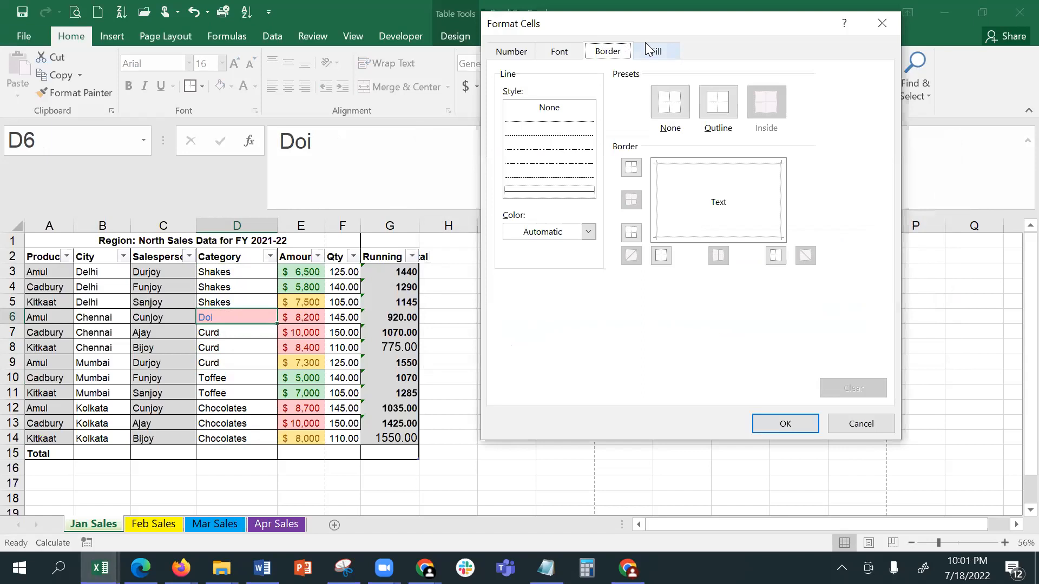
{"action": "left_click", "coordinate": [647, 50]}
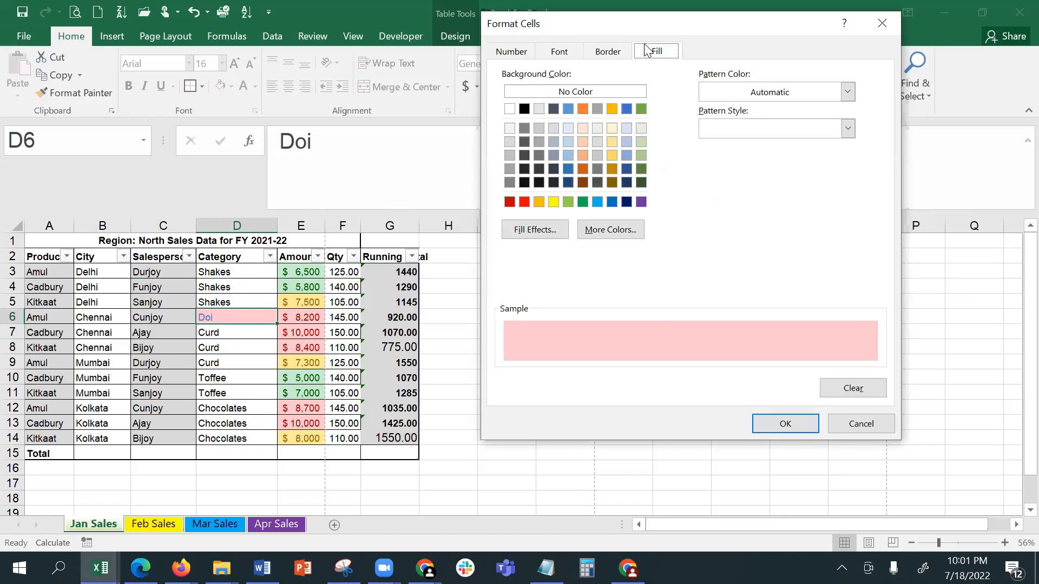
{"action": "left_click", "coordinate": [607, 90]}
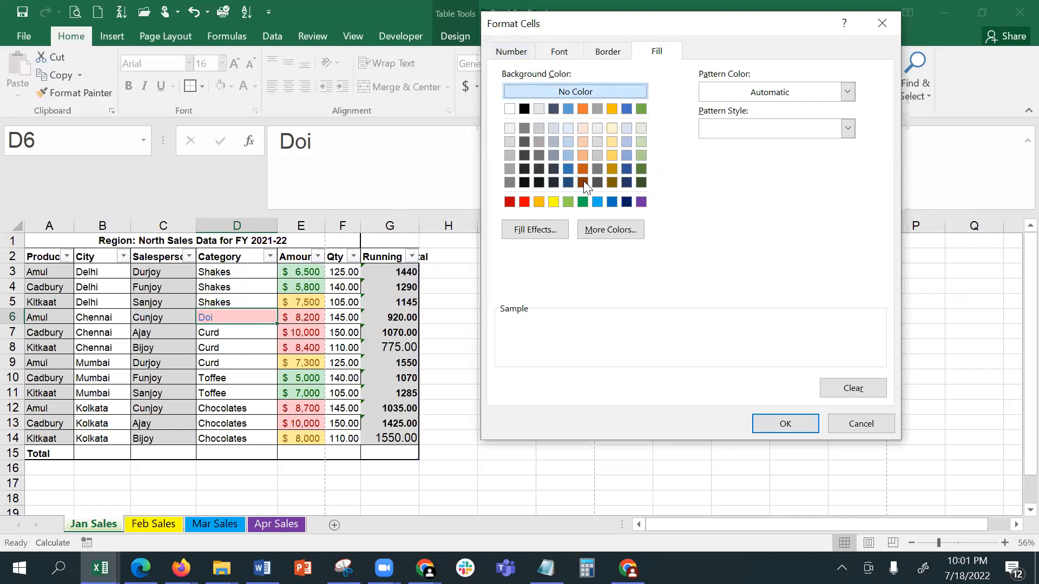
{"action": "left_click", "coordinate": [551, 182]}
{"action": "left_click", "coordinate": [785, 425]}
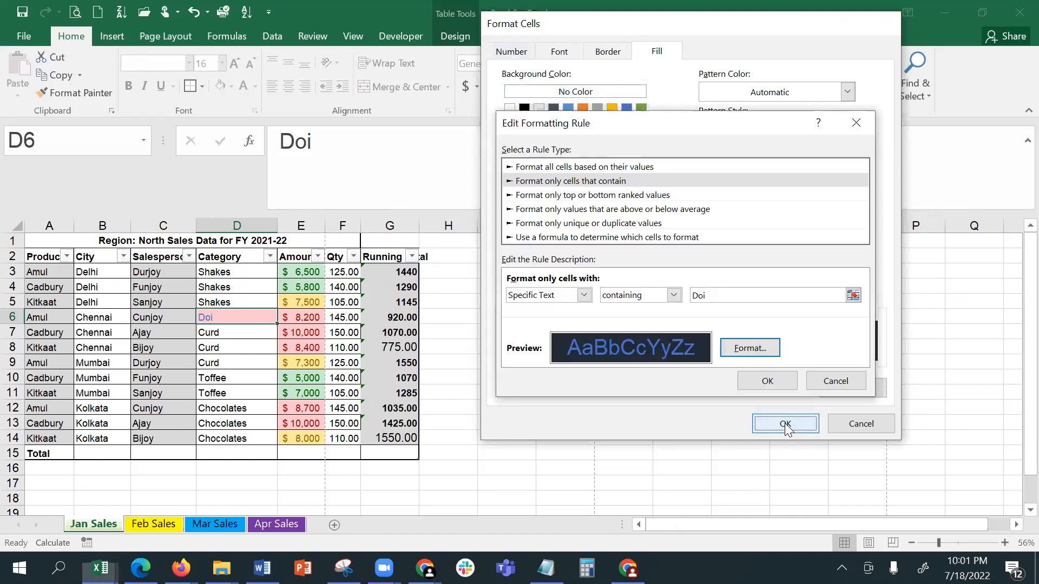
{"action": "left_click", "coordinate": [777, 381]}
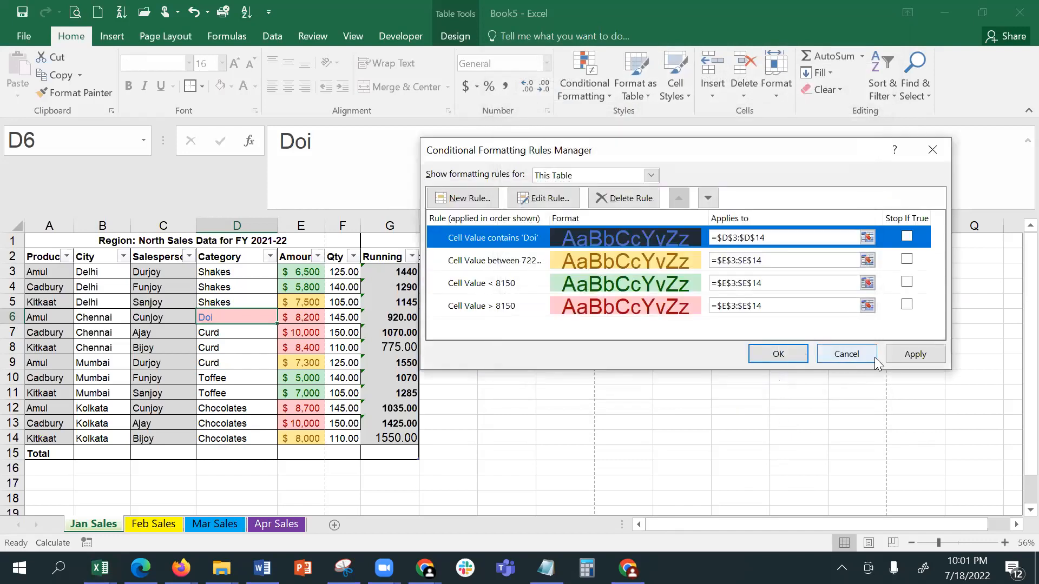
{"action": "left_click", "coordinate": [902, 354]}
{"action": "left_click", "coordinate": [778, 354]}
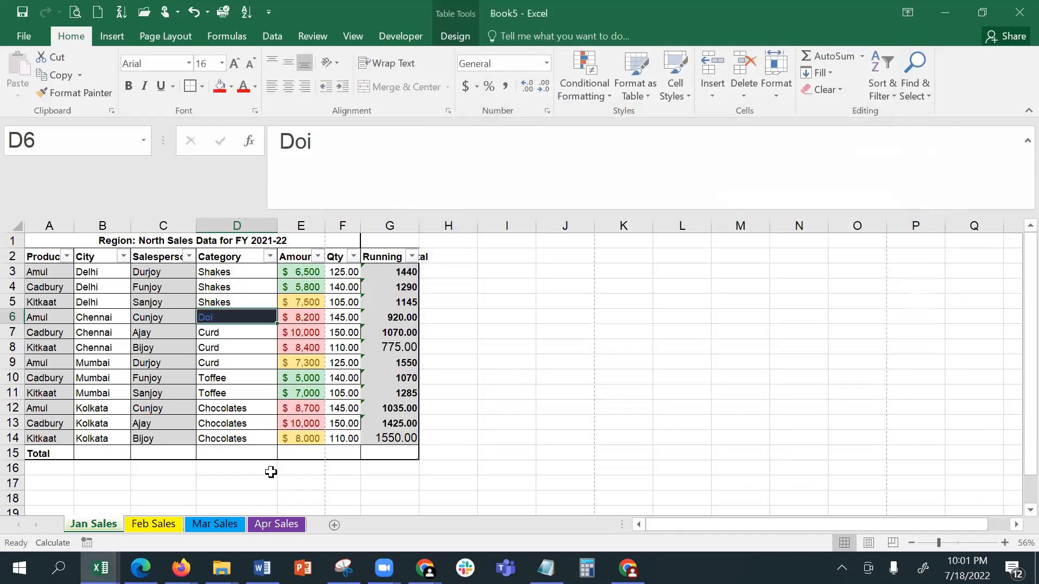
{"action": "left_click", "coordinate": [286, 486]}
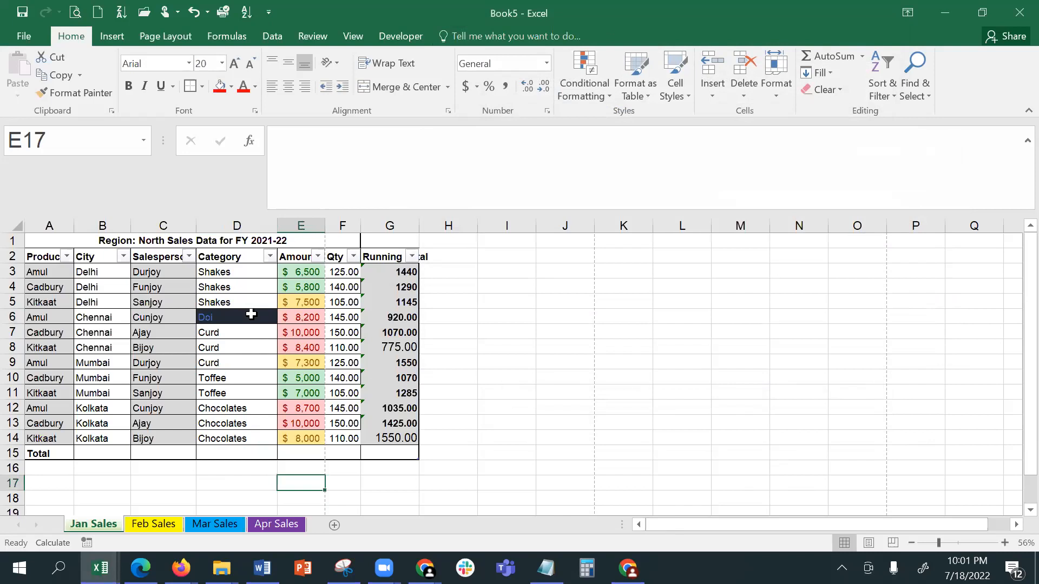
Step: Replace the category in D13 with Doi to test the edited text rule
{"action": "left_click", "coordinate": [250, 314]}
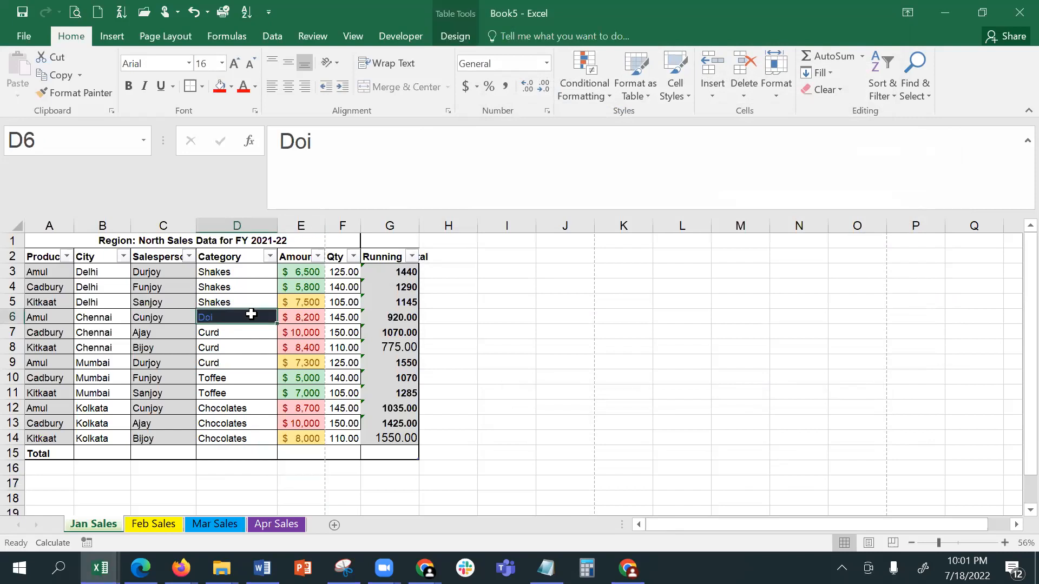
{"action": "left_click", "coordinate": [248, 346]}
{"action": "left_click", "coordinate": [239, 418]}
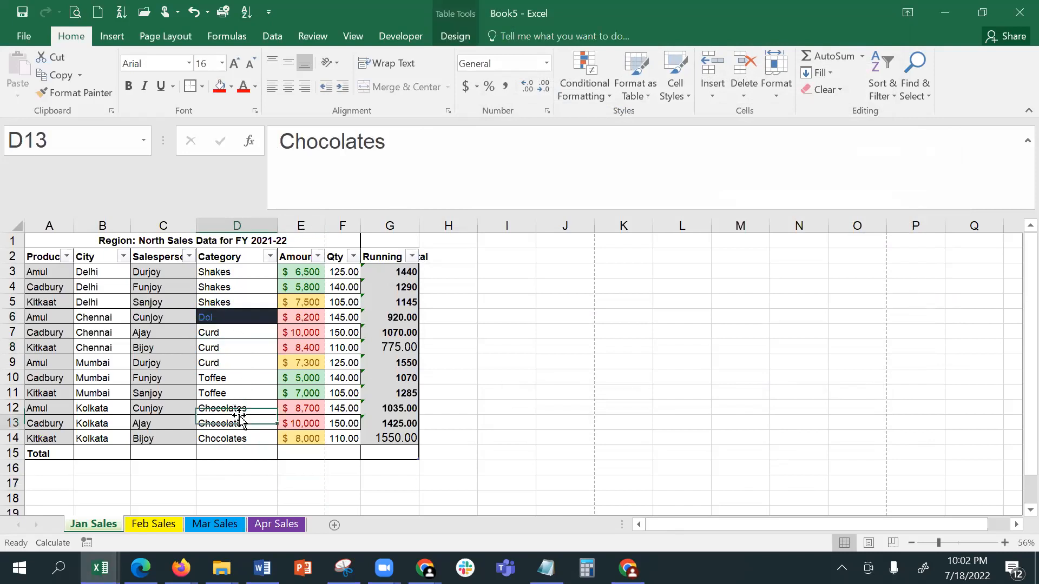
{"action": "mouse_move", "coordinate": [425, 568]}
{"action": "type", "text": "Dpo"}
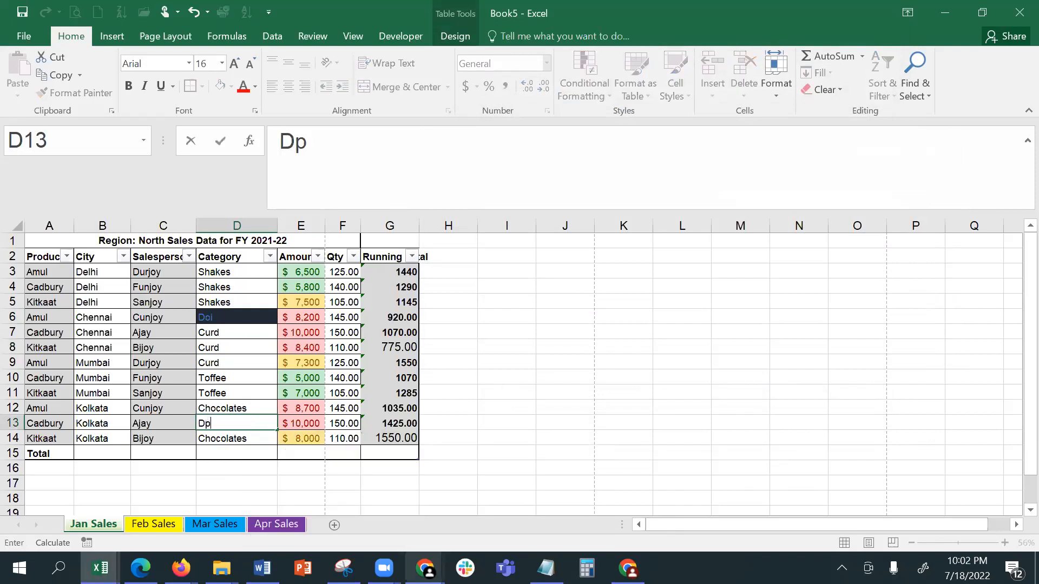
{"action": "key", "text": "BackSpace"}
{"action": "key", "text": "BackSpace"}
{"action": "type", "text": "oi"}
{"action": "key", "text": "Return"}
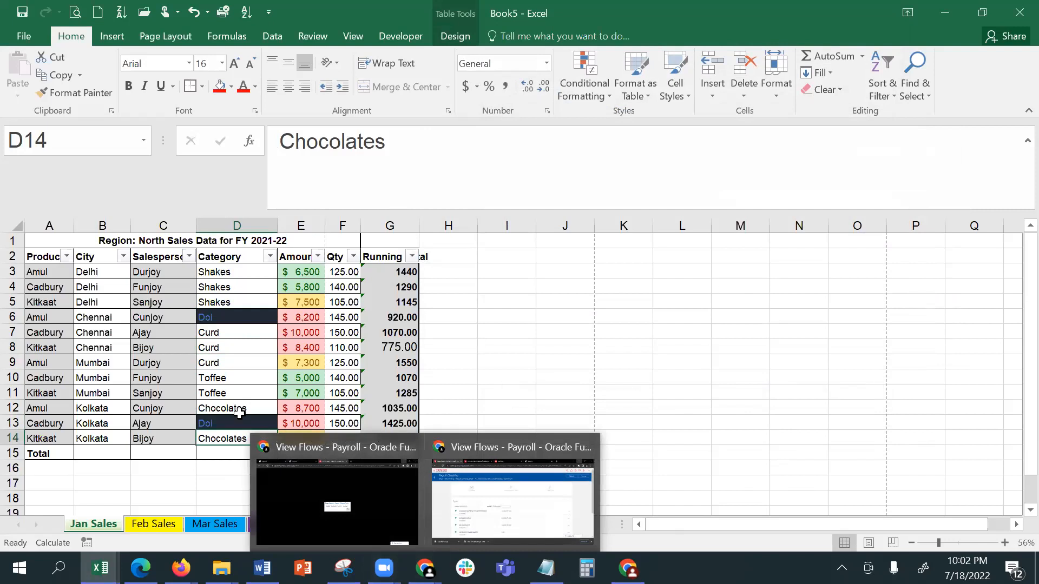
{"action": "left_click", "coordinate": [233, 272]}
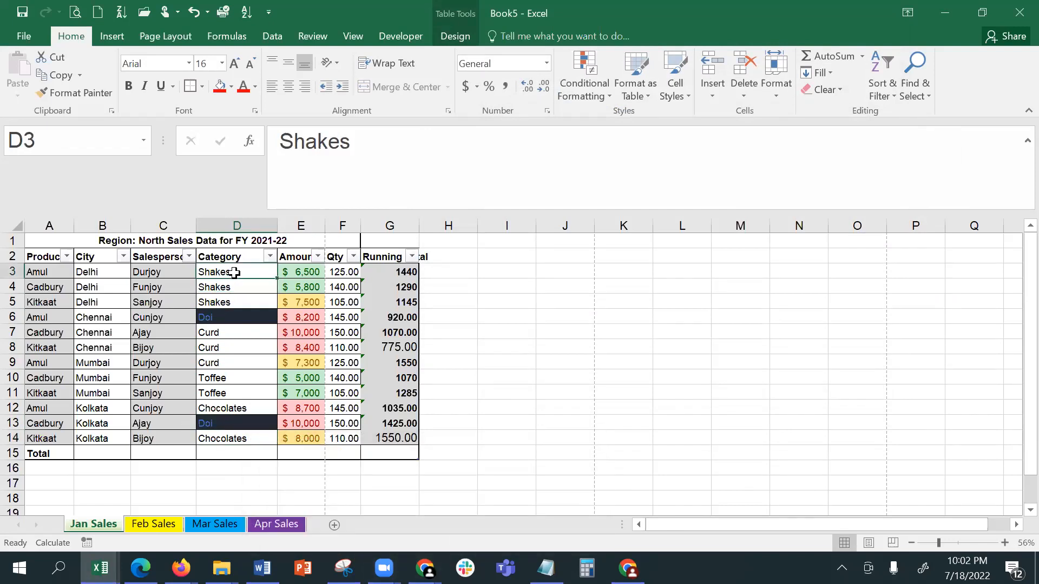
Step: Apply an Above Average conditional formatting rule to the Qty values in F3:F14 with Light Red Fill with Dark Red Text
{"action": "left_click", "coordinate": [603, 85]}
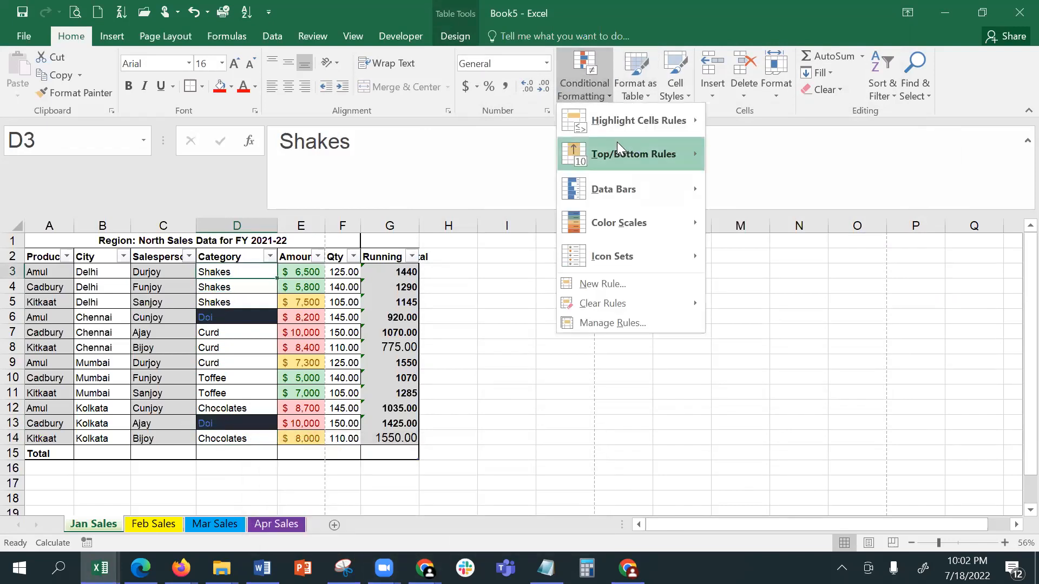
{"action": "mouse_move", "coordinate": [617, 143]}
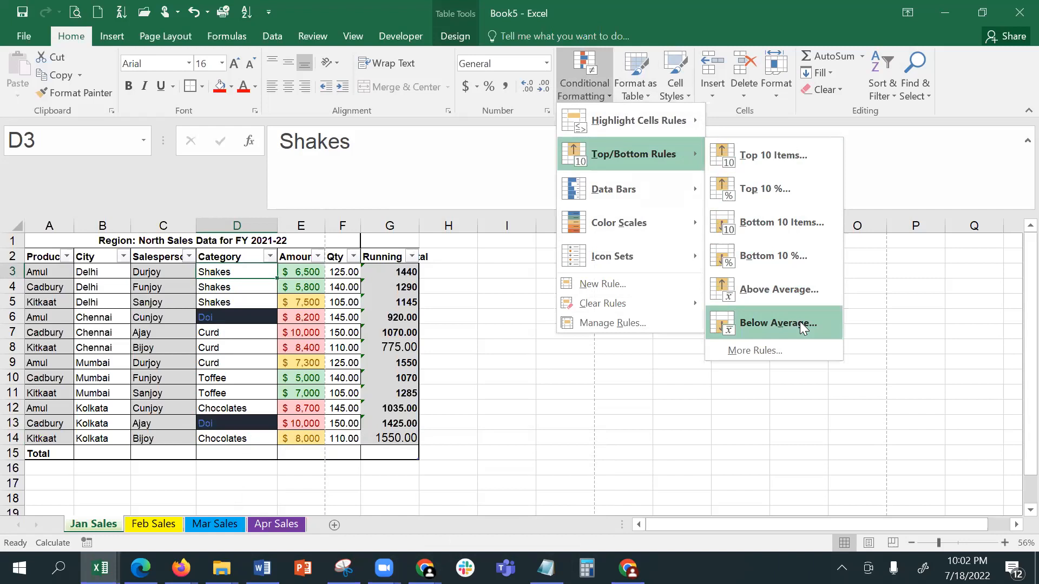
{"action": "left_click", "coordinate": [343, 269]}
{"action": "left_click_drag", "start_coordinate": [343, 269], "coordinate": [344, 437]}
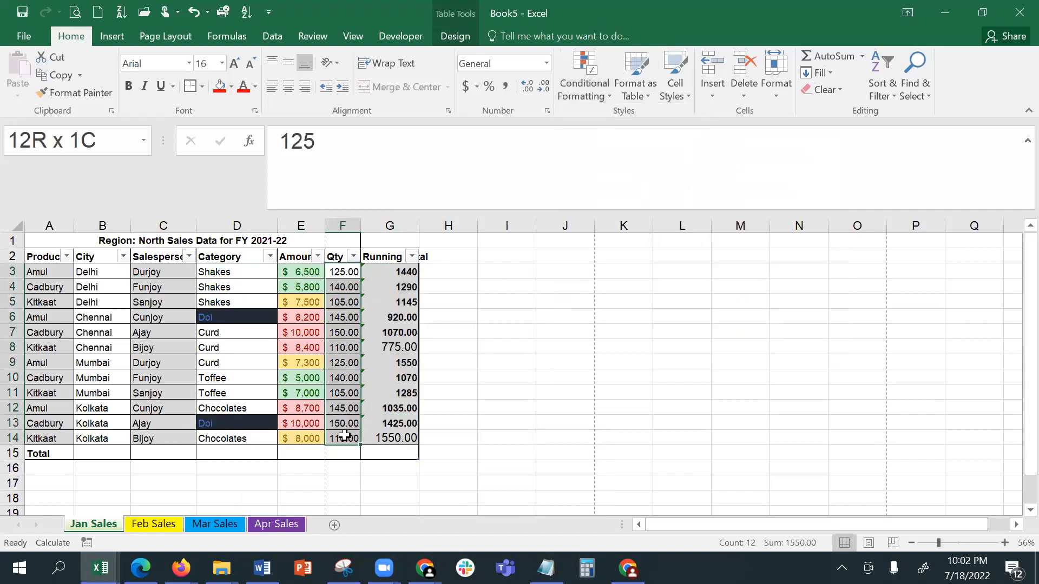
{"action": "left_click", "coordinate": [587, 76]}
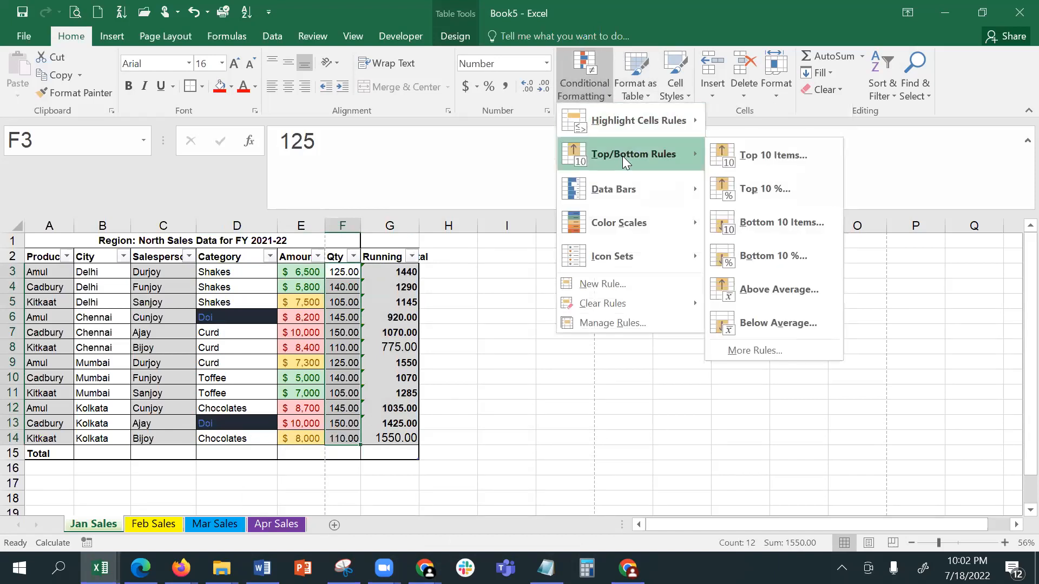
{"action": "left_click", "coordinate": [771, 290]}
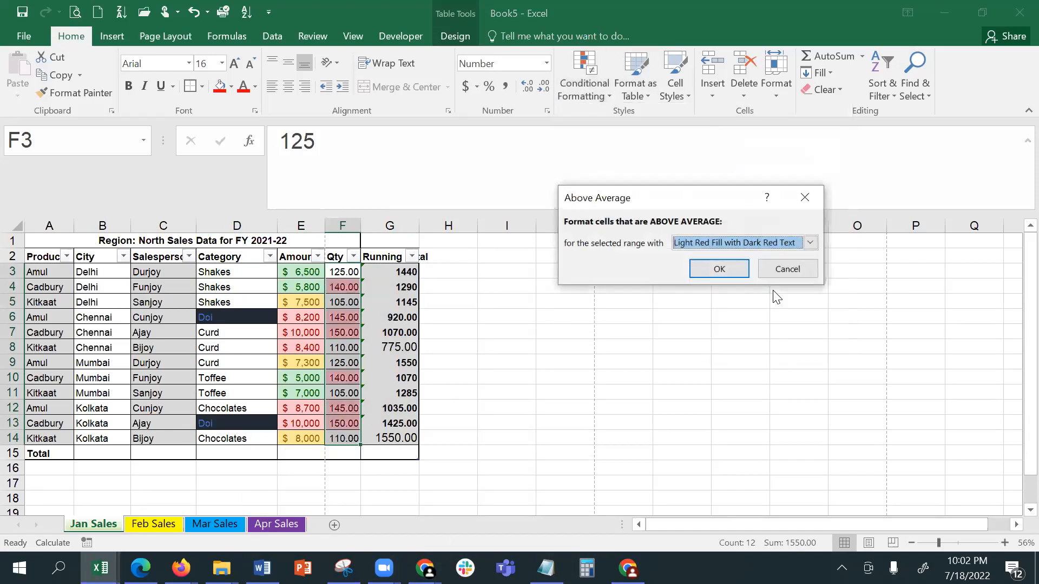
{"action": "left_click", "coordinate": [722, 270]}
{"action": "left_click", "coordinate": [599, 333]}
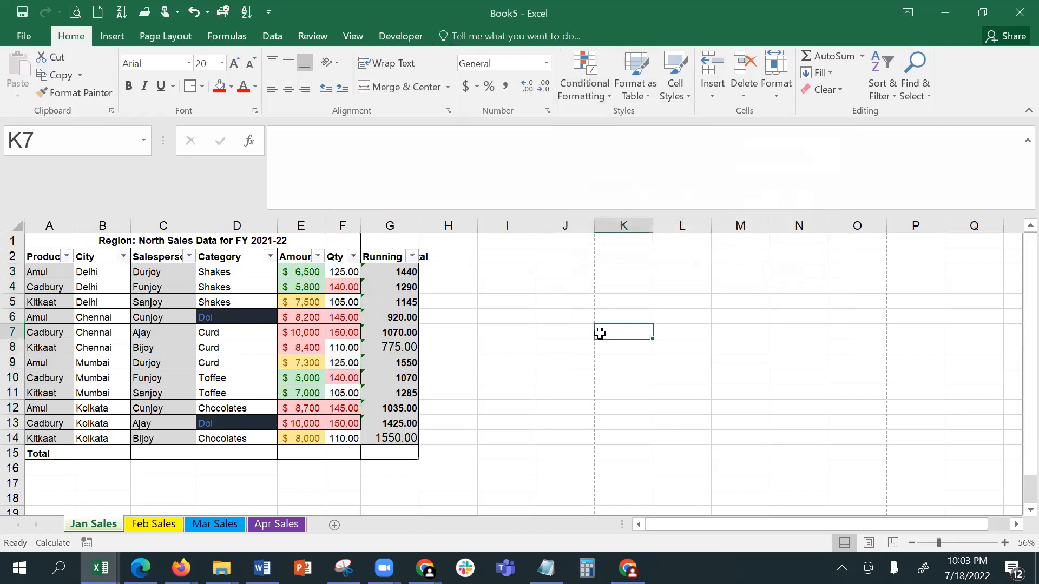
Step: Select the quantity in F4 as the target for conditional formatting
{"action": "left_click", "coordinate": [339, 290]}
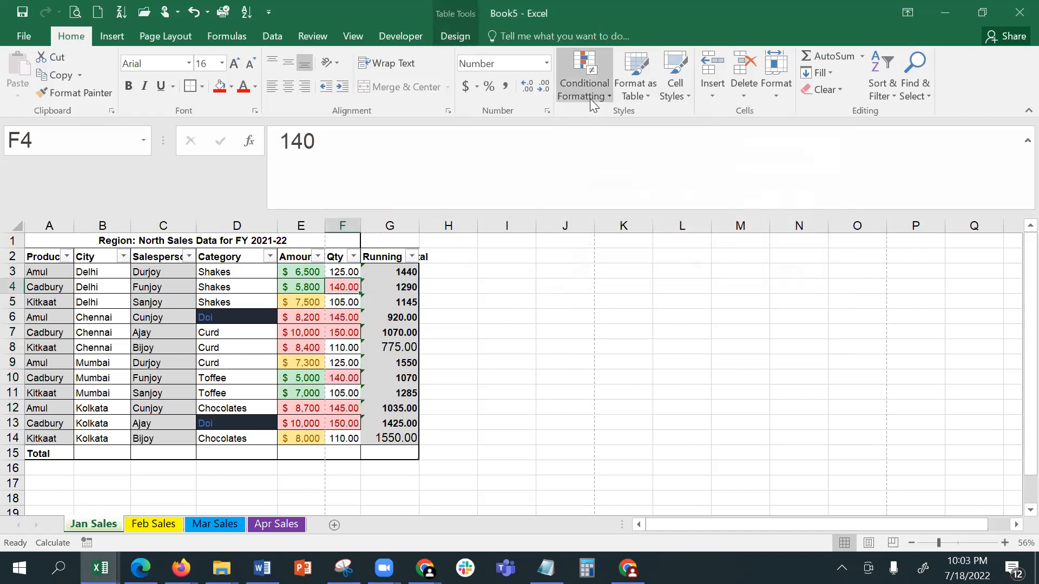